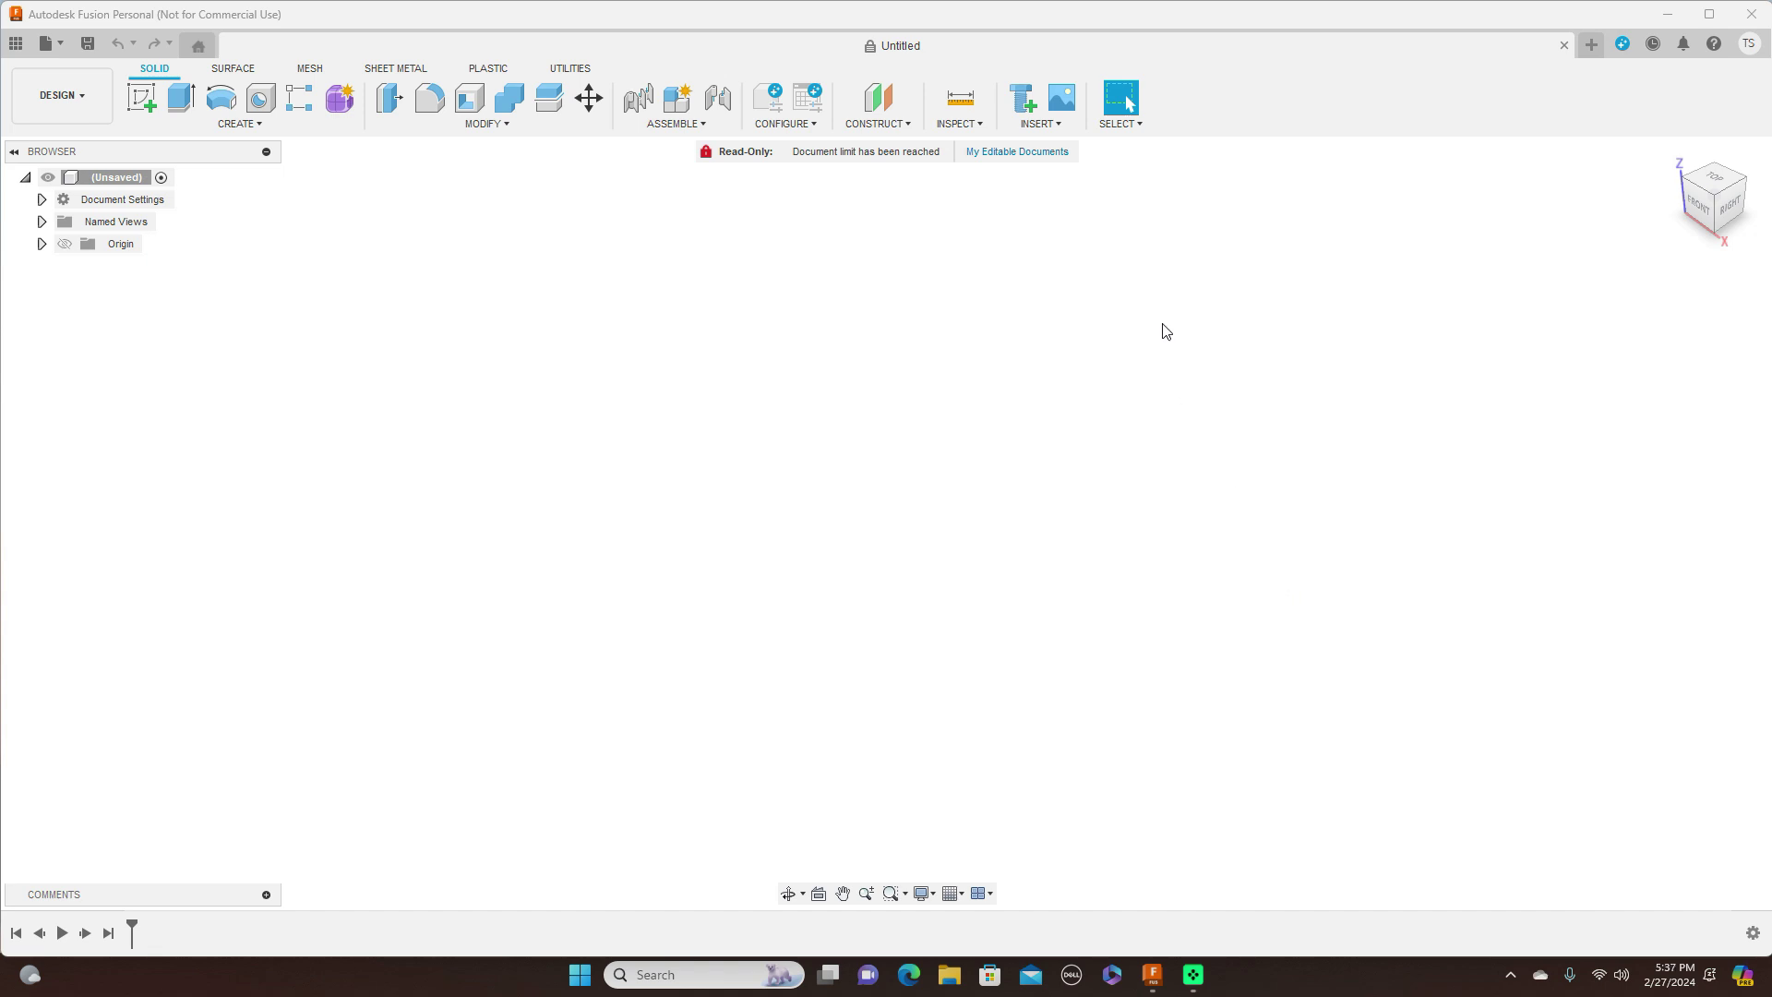
# Step: Insert the mesh file Fuselage mesh from the USB drive (D:) into the design
pyautogui.click(1061, 125)
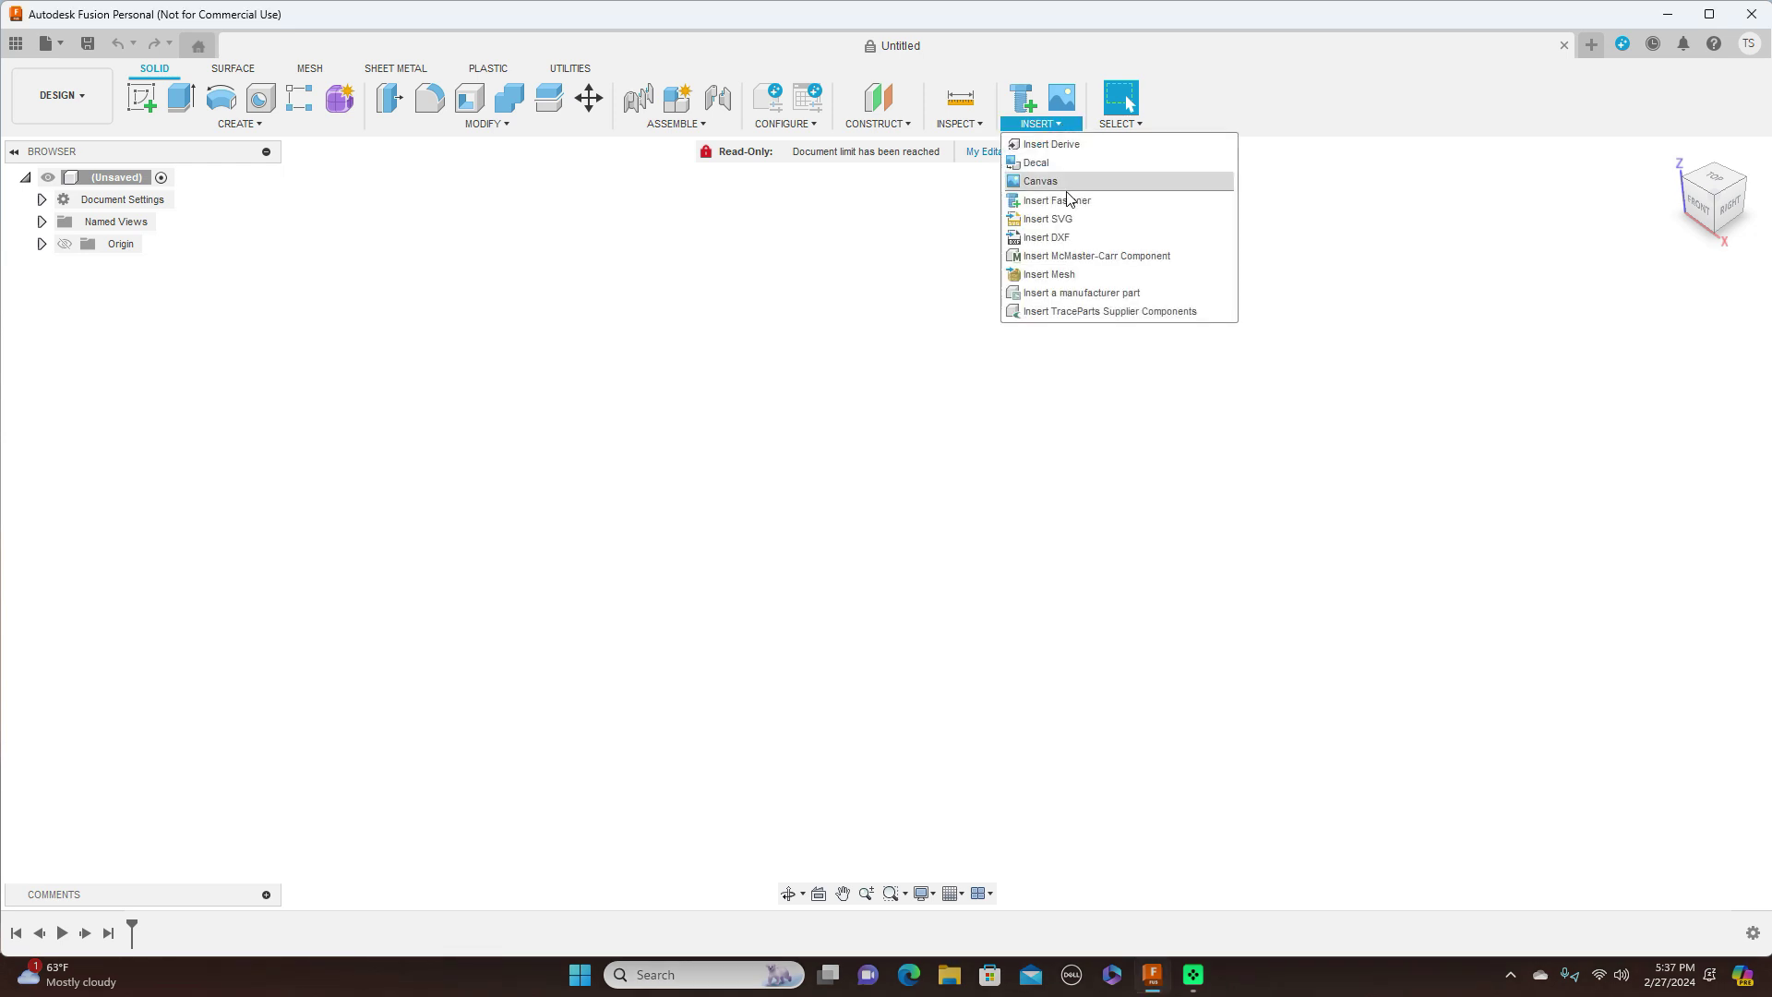
pyautogui.click(1071, 277)
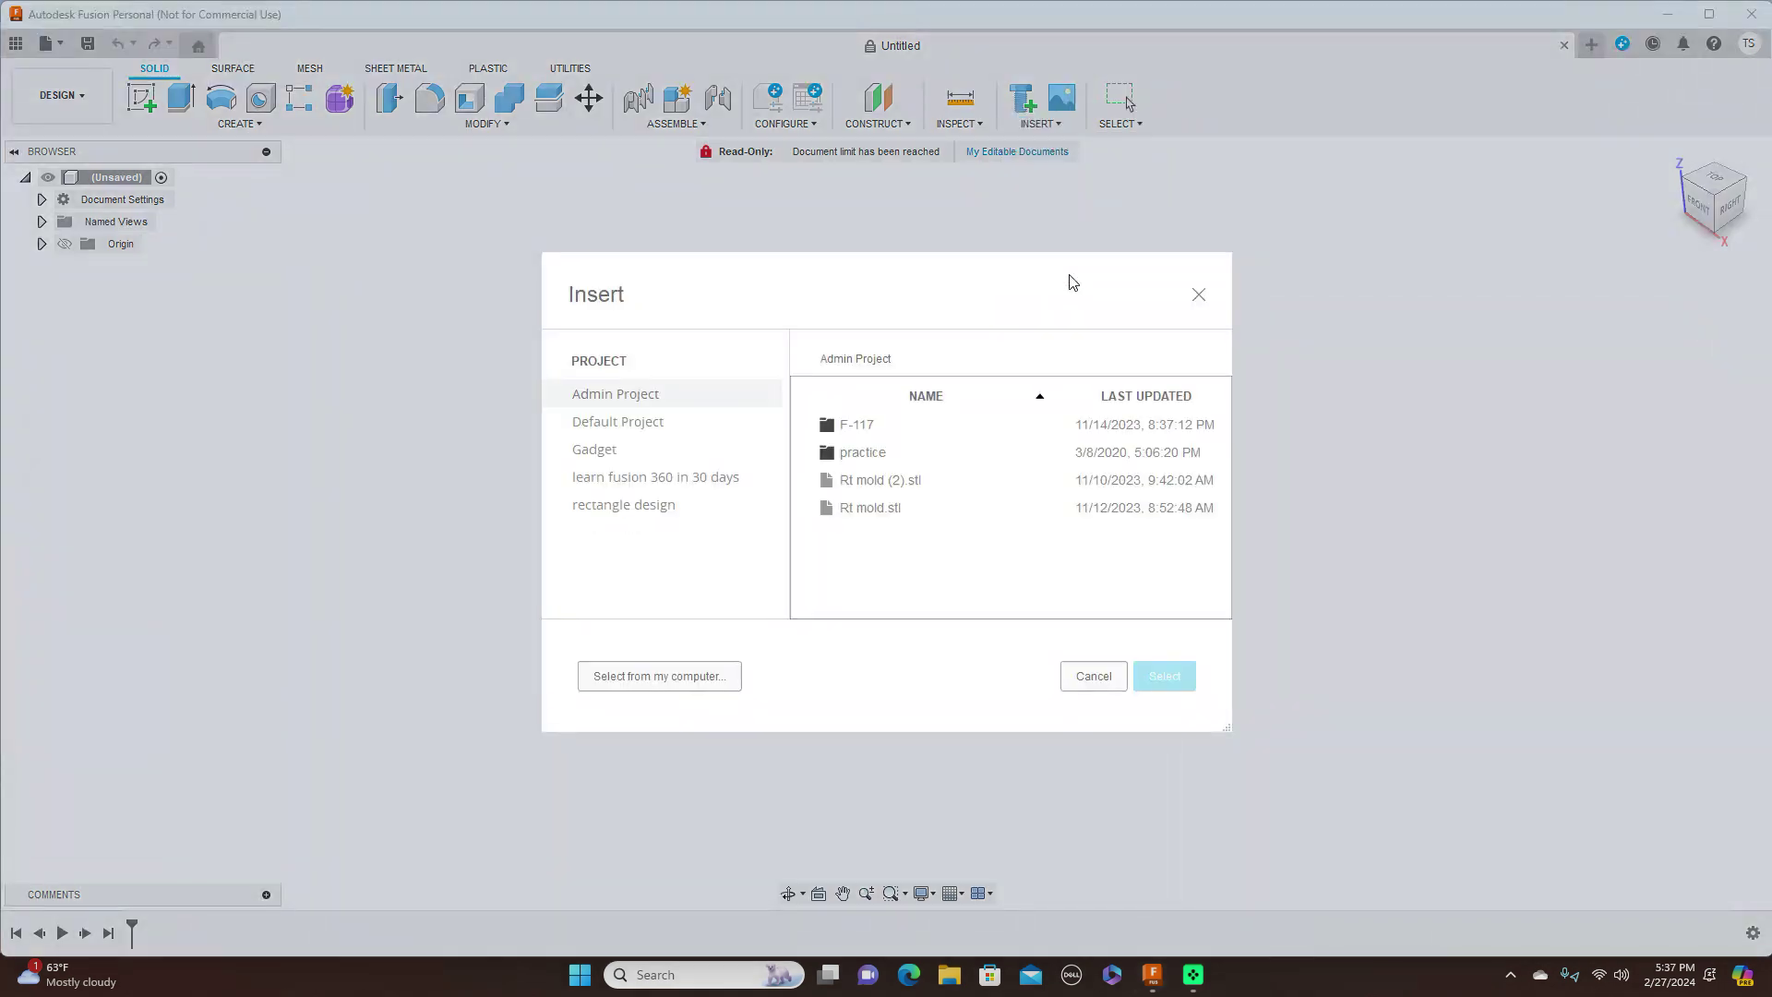
pyautogui.click(702, 677)
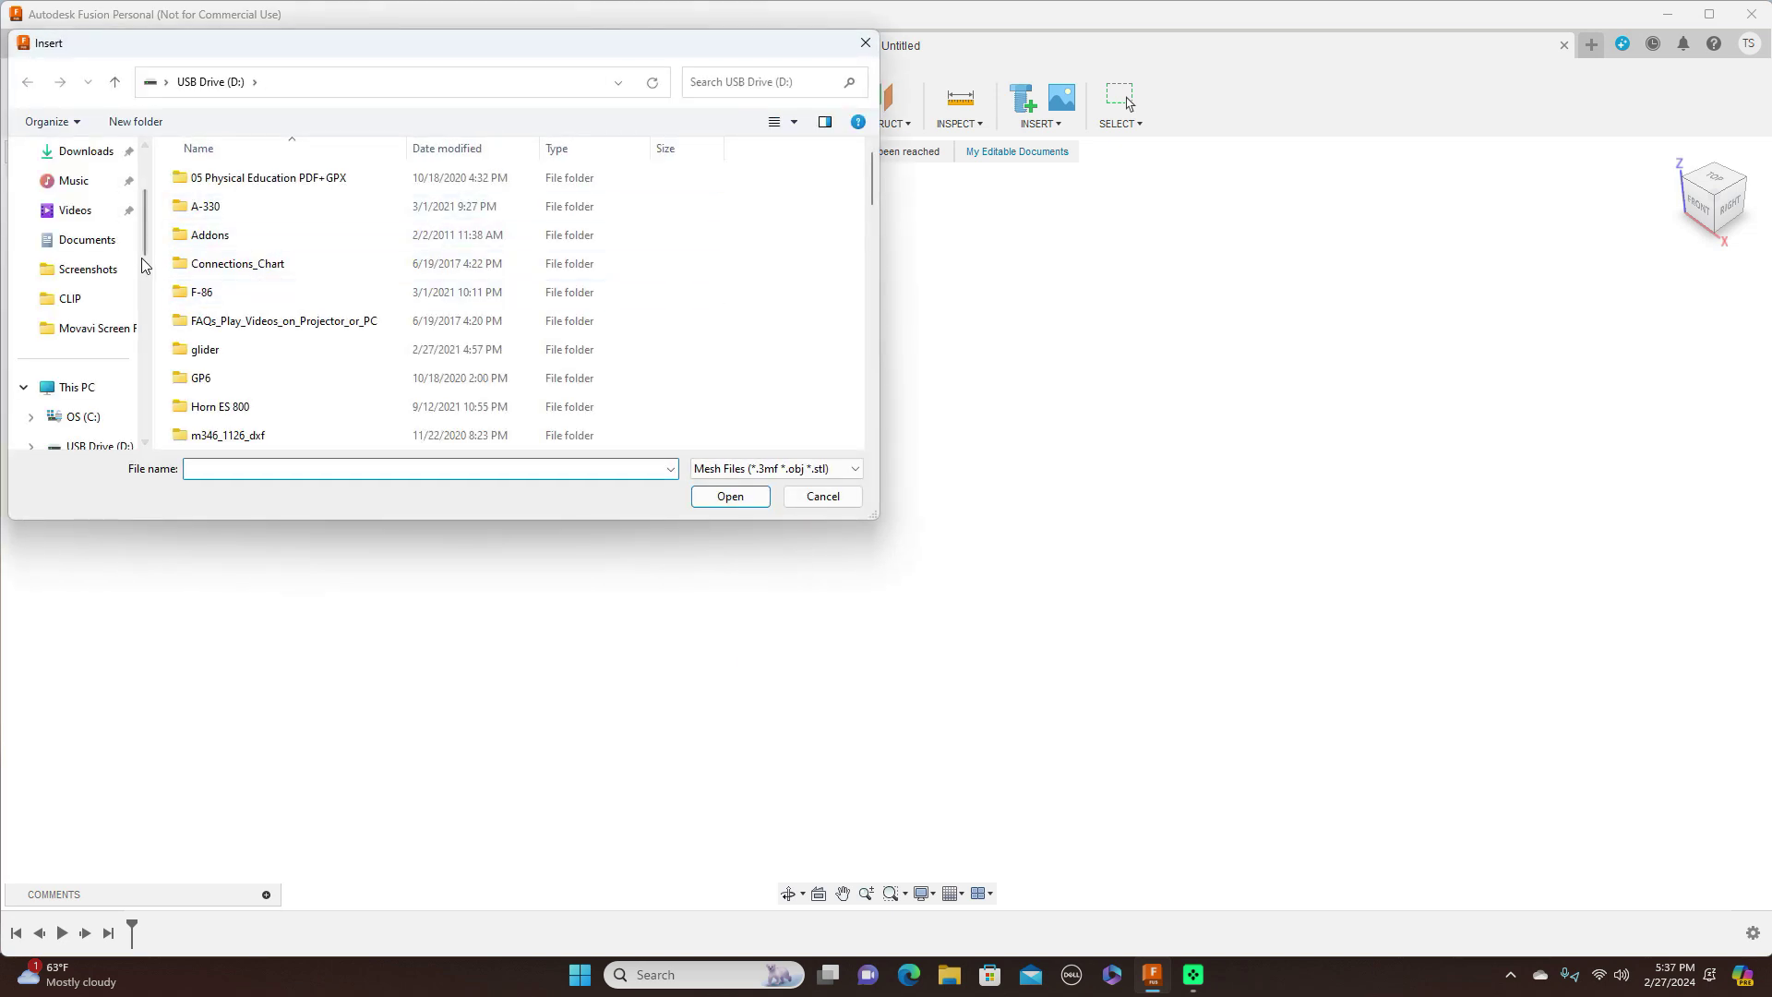
pyautogui.scroll(-3, 141, 258)
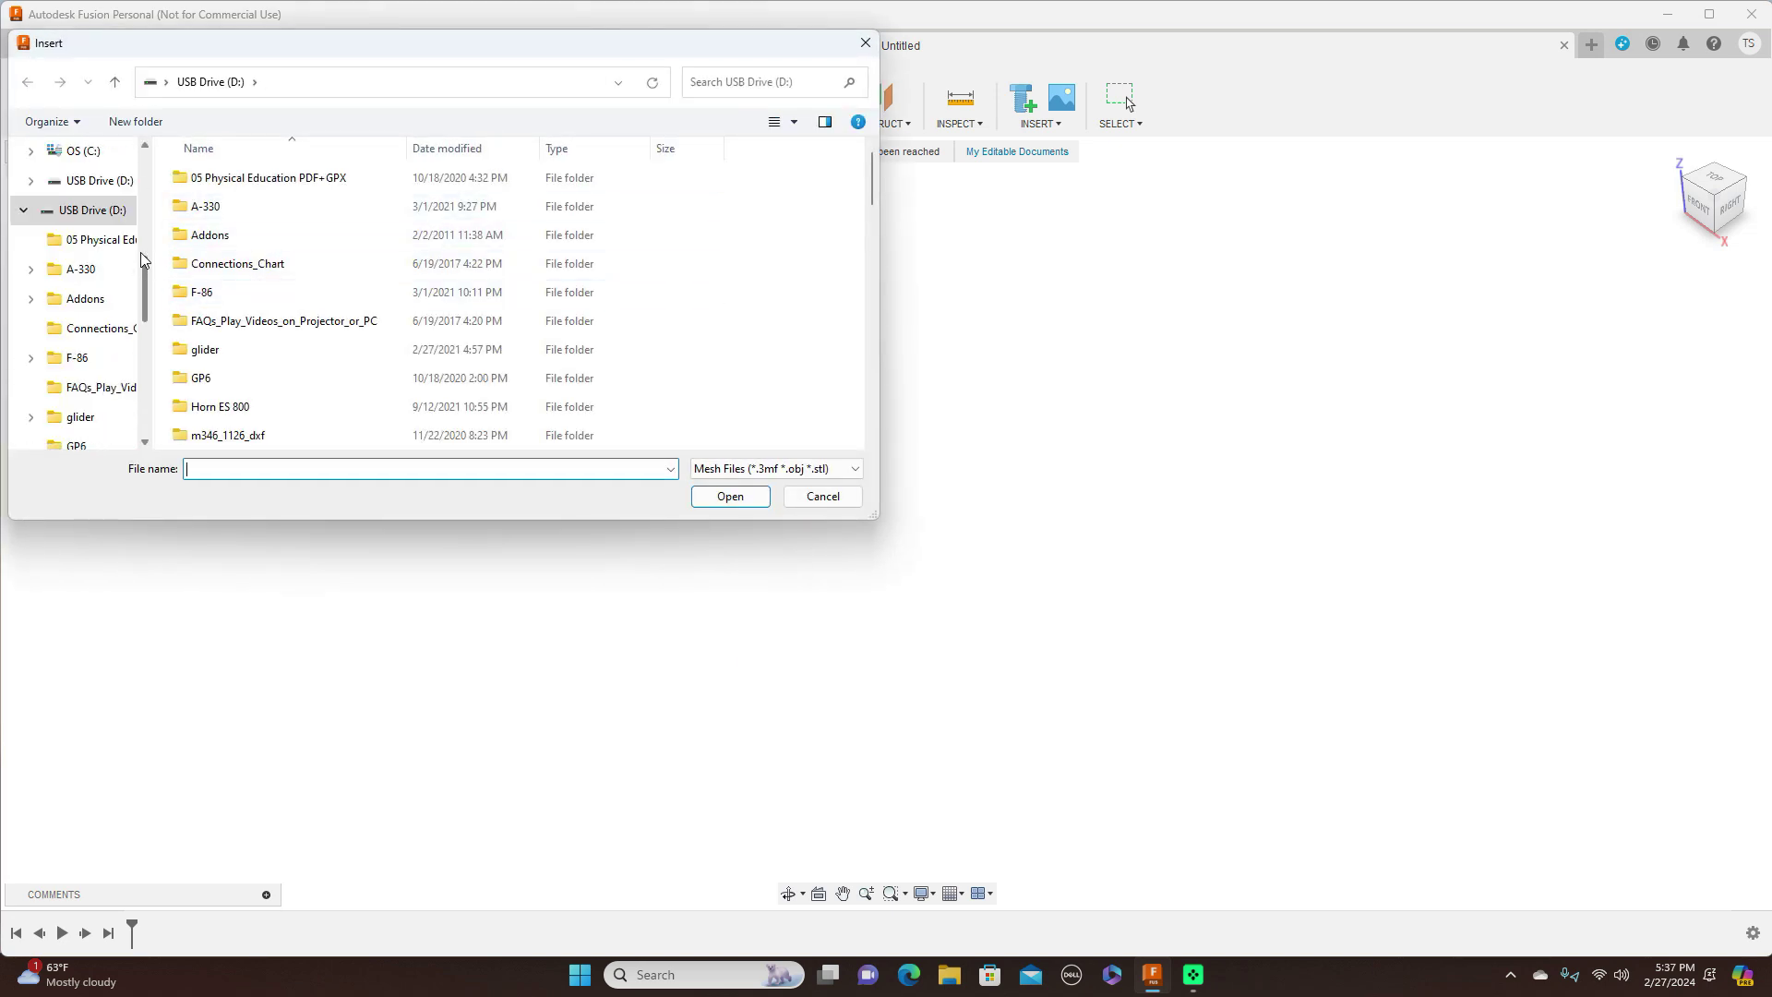
pyautogui.scroll(-10, 348, 263)
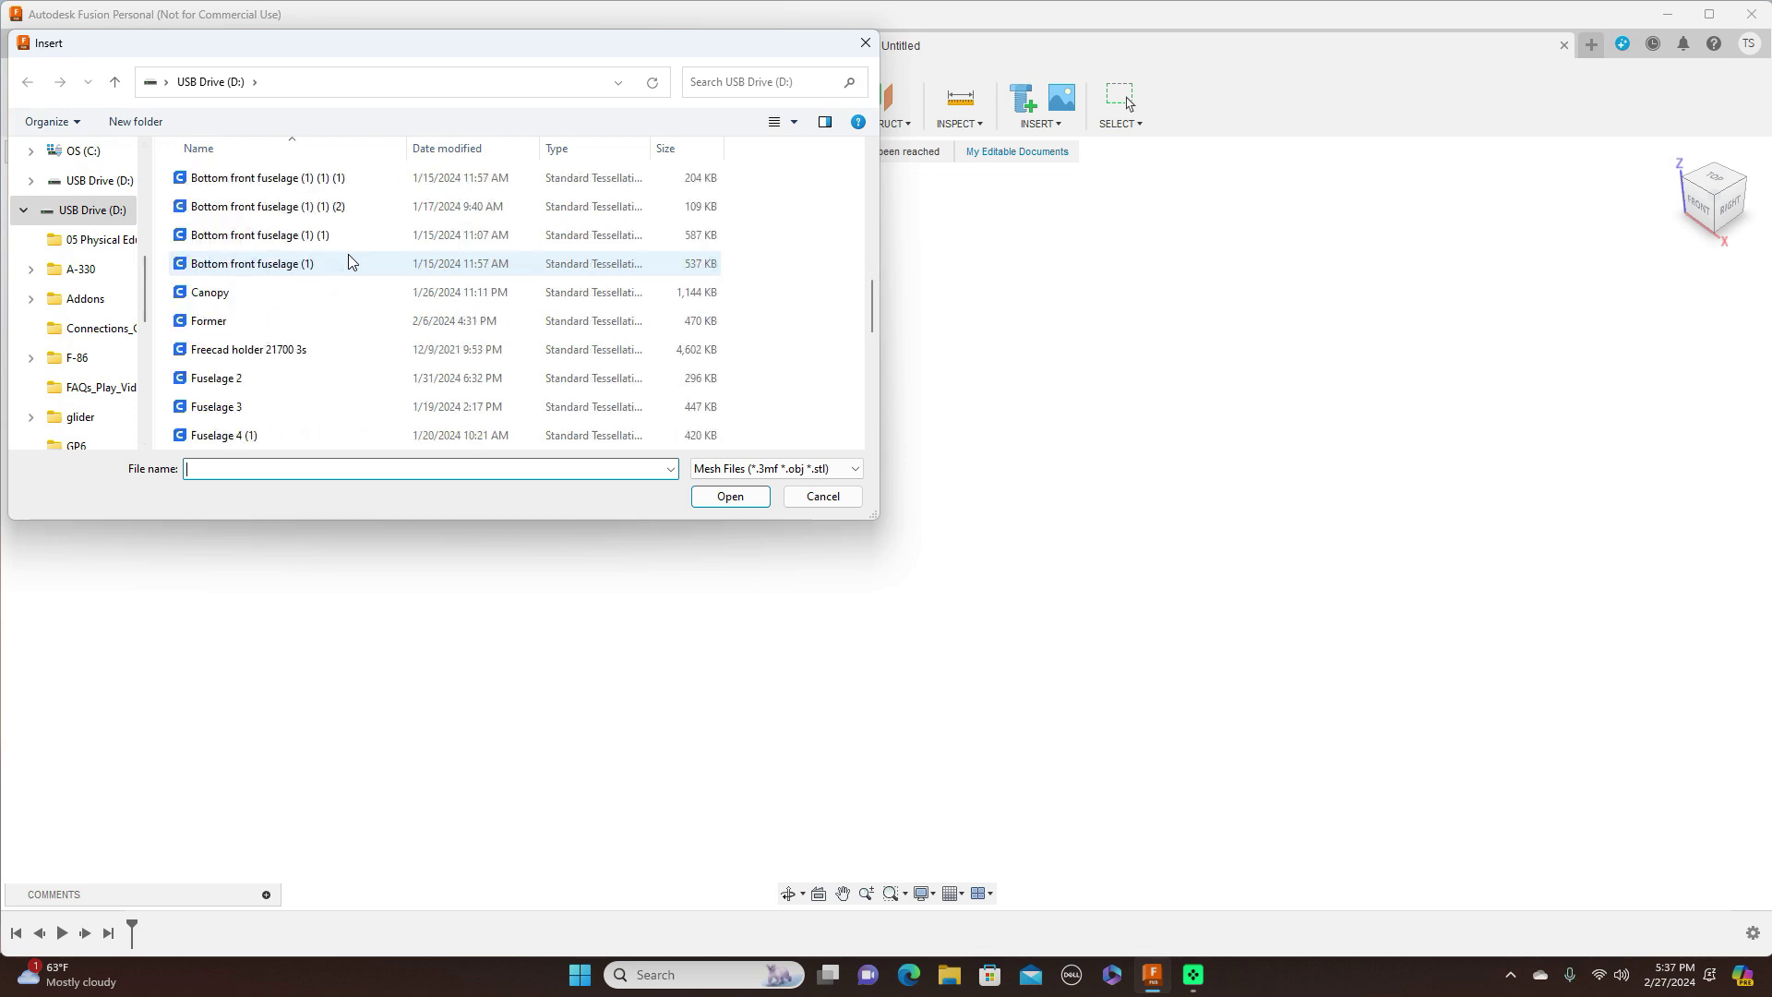
pyautogui.scroll(-3, 348, 263)
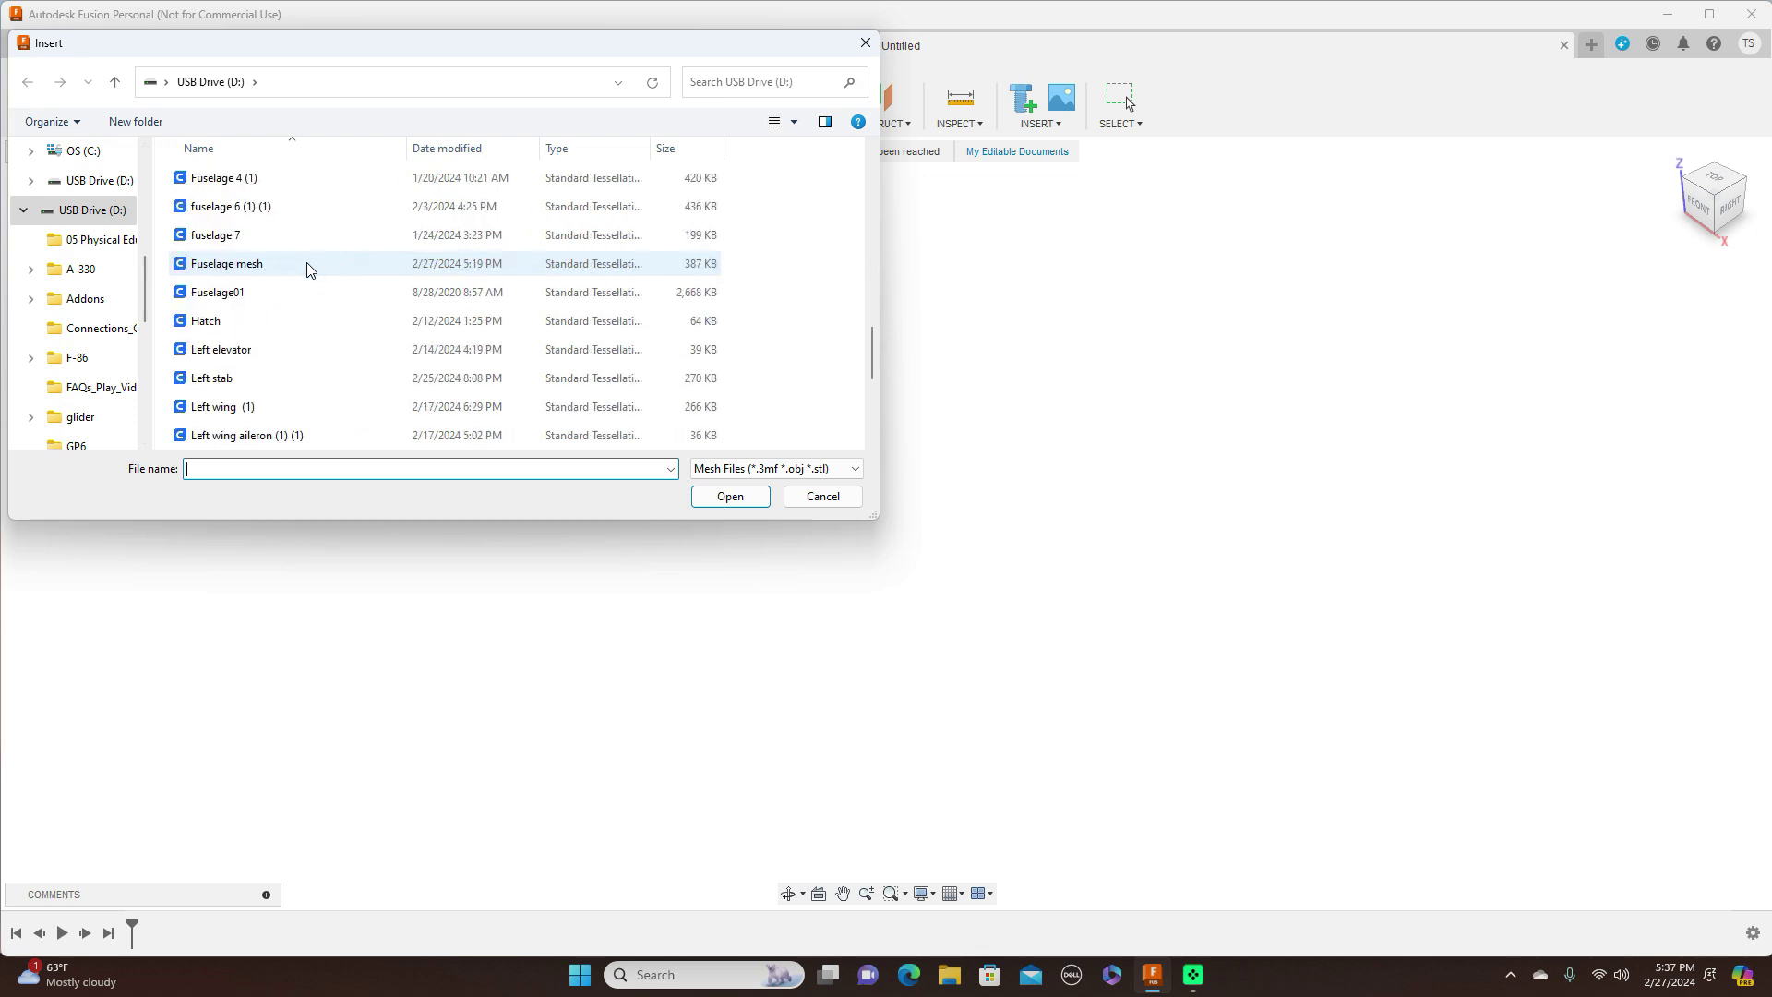
pyautogui.click(307, 268)
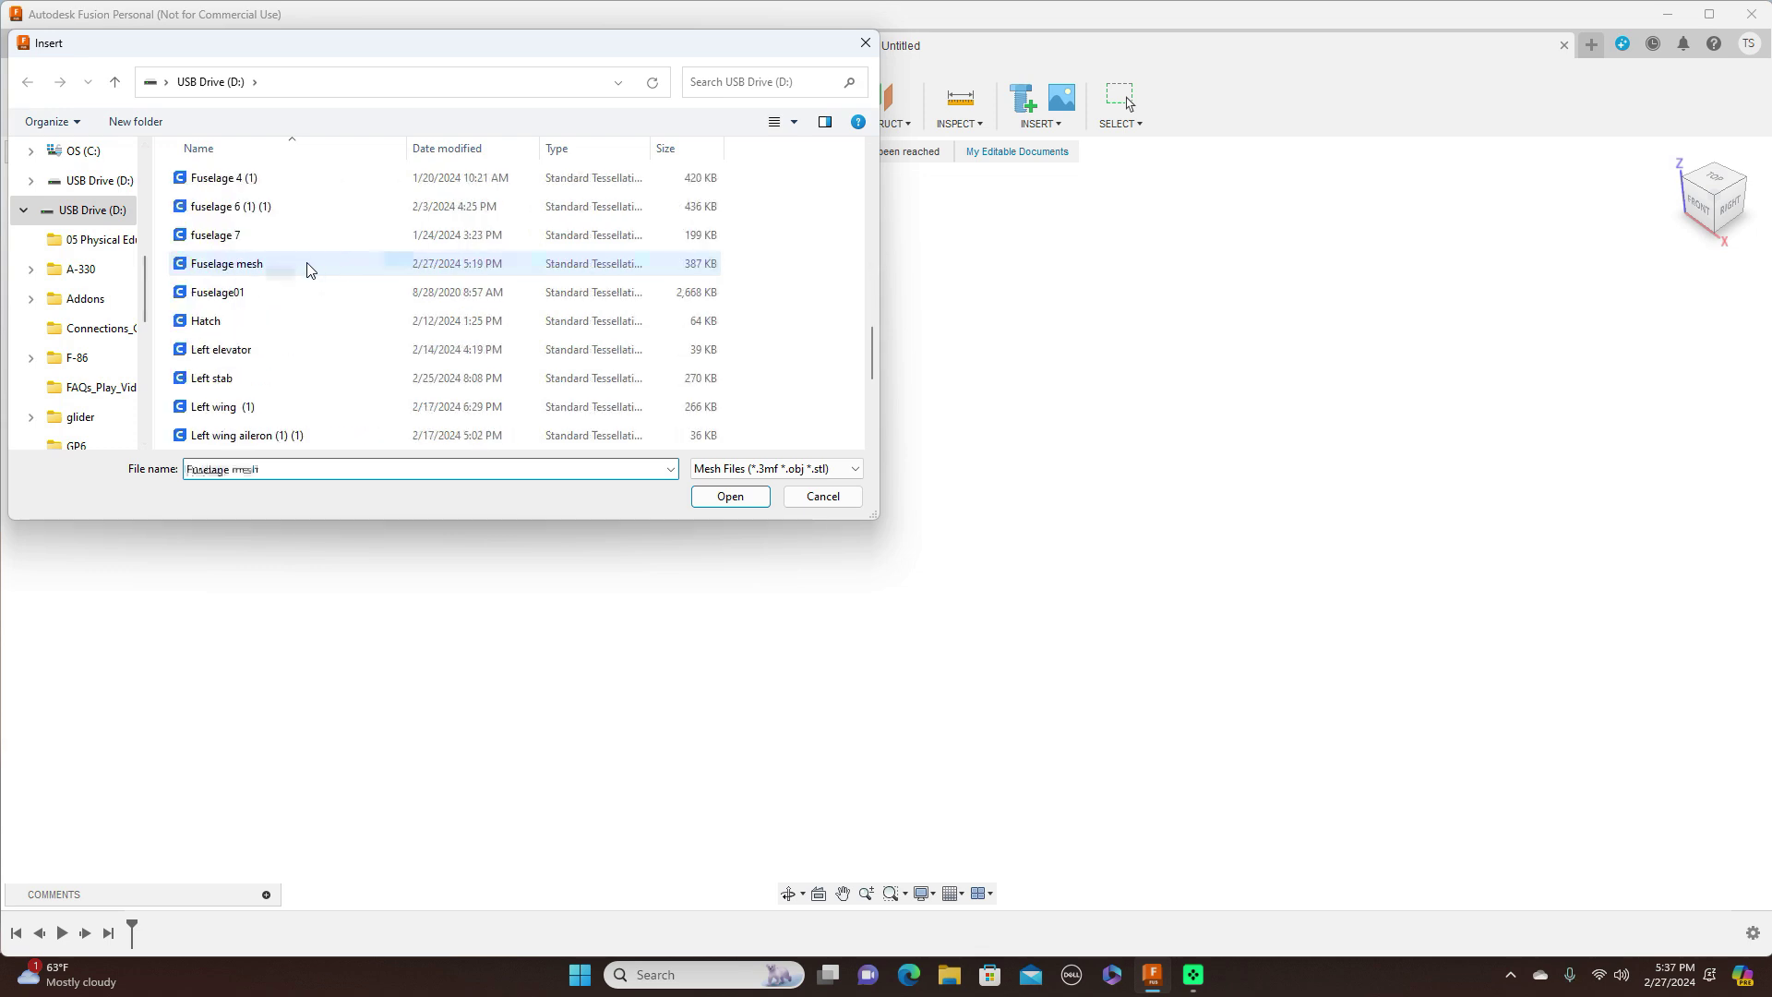
pyautogui.click(730, 498)
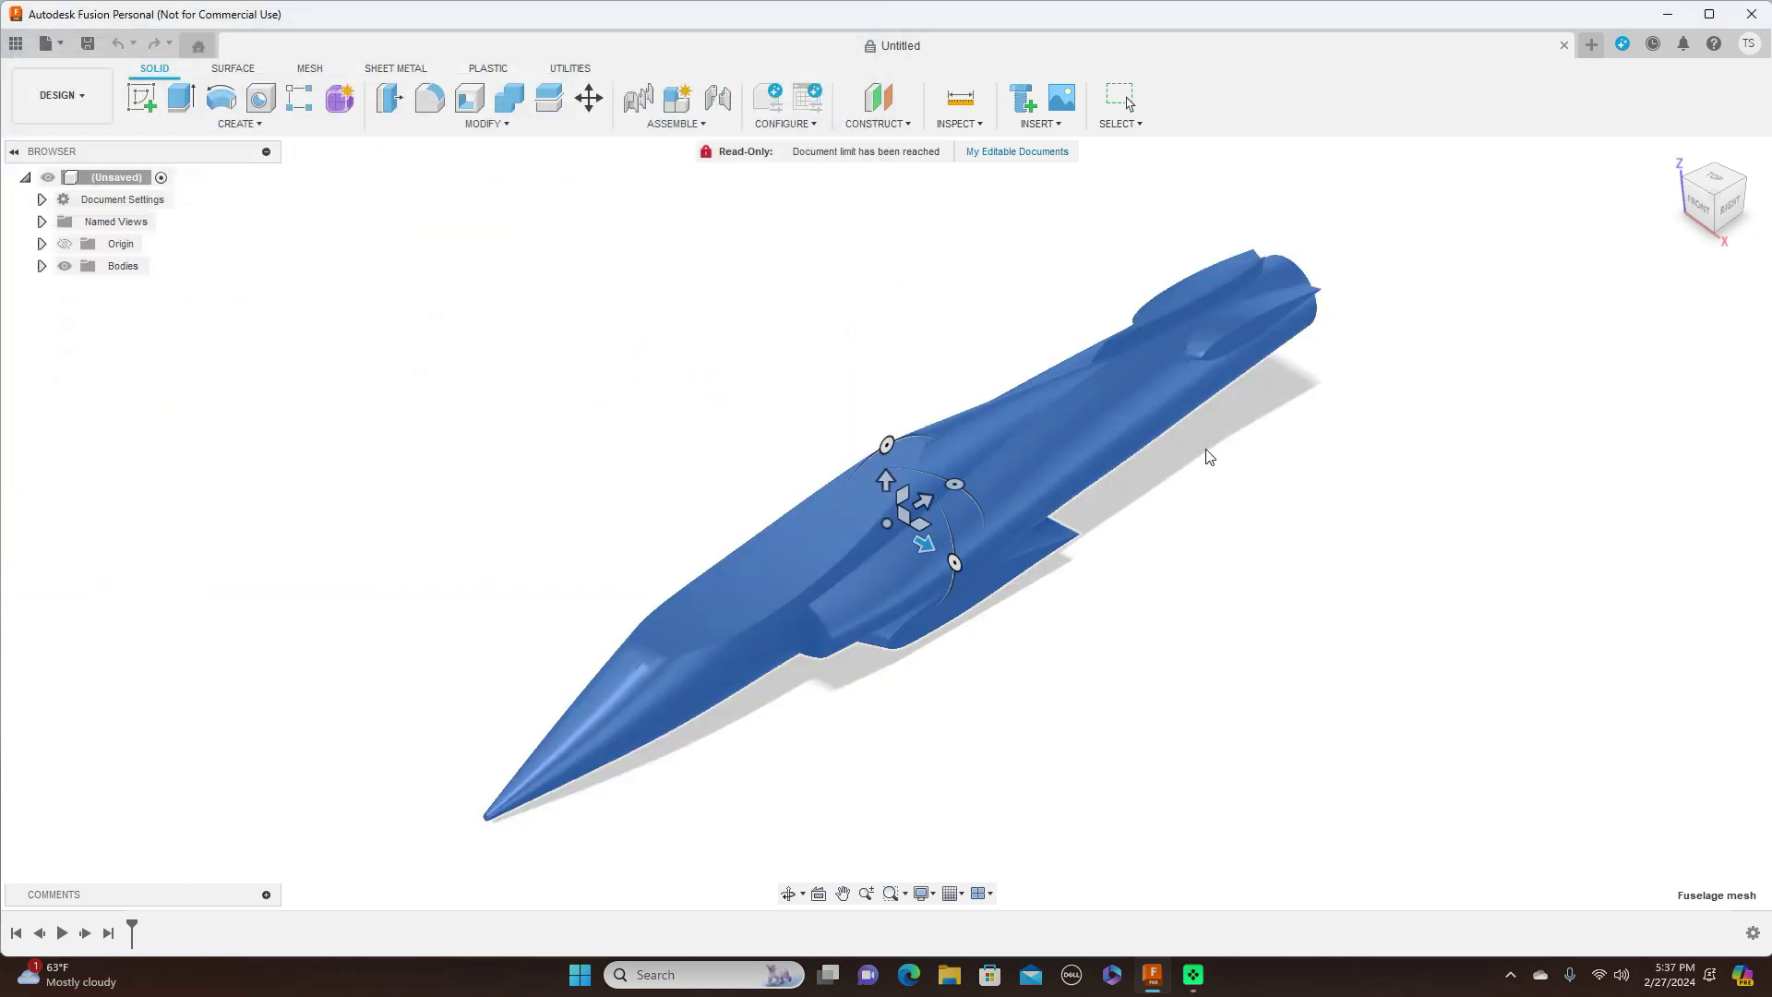
# Step: Show the origin and move the mesh in the front view so its centreline lies on the vertical axis, keeping millimeter units, and accept the placement
pyautogui.click(1697, 201)
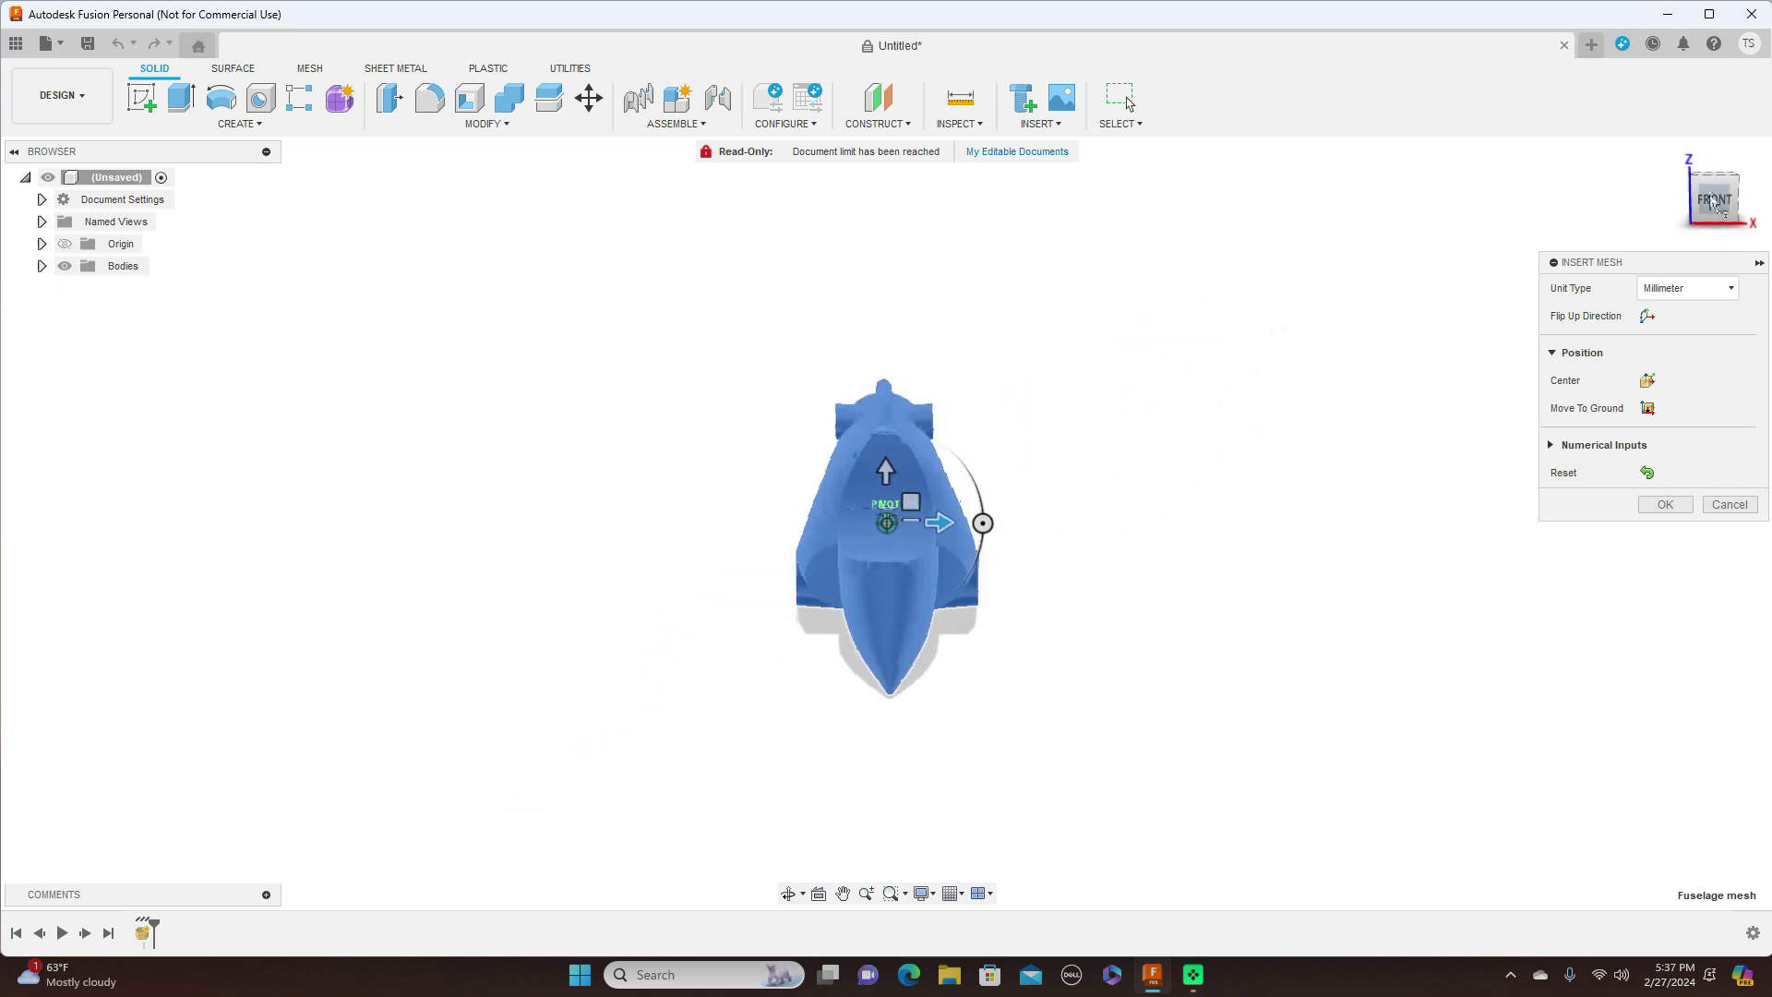
pyautogui.click(65, 243)
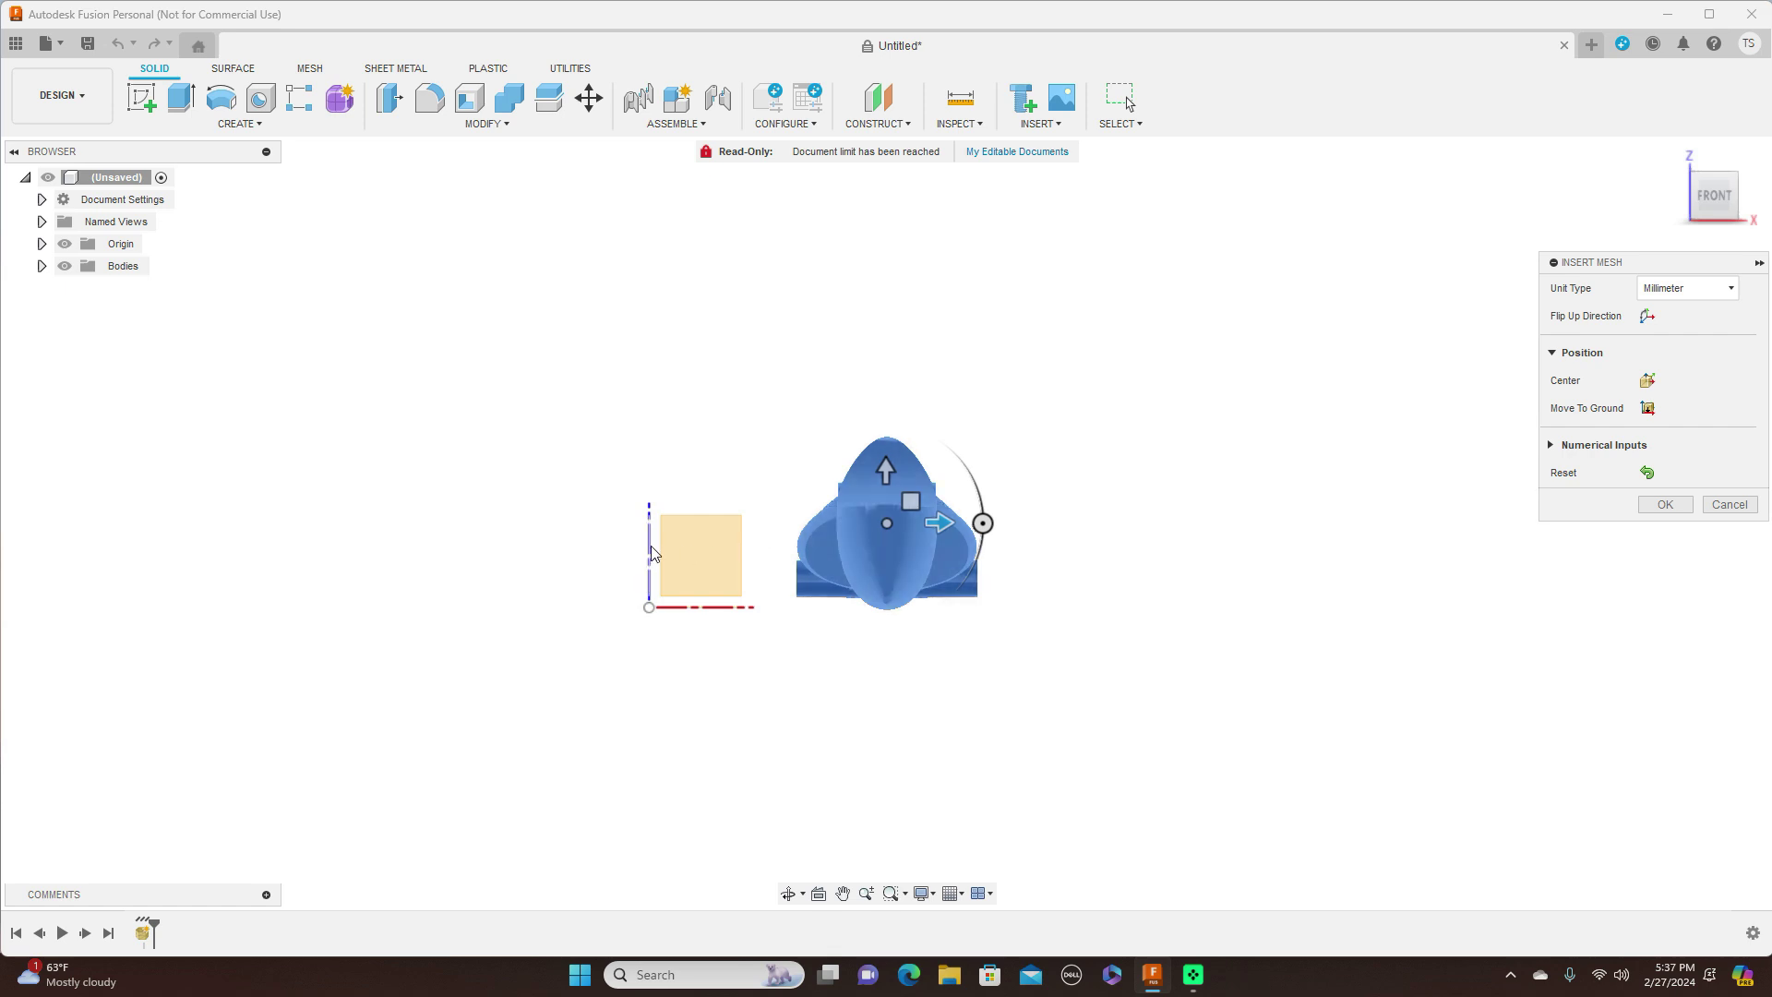
pyautogui.moveTo(903, 501); pyautogui.dragTo(678, 496)
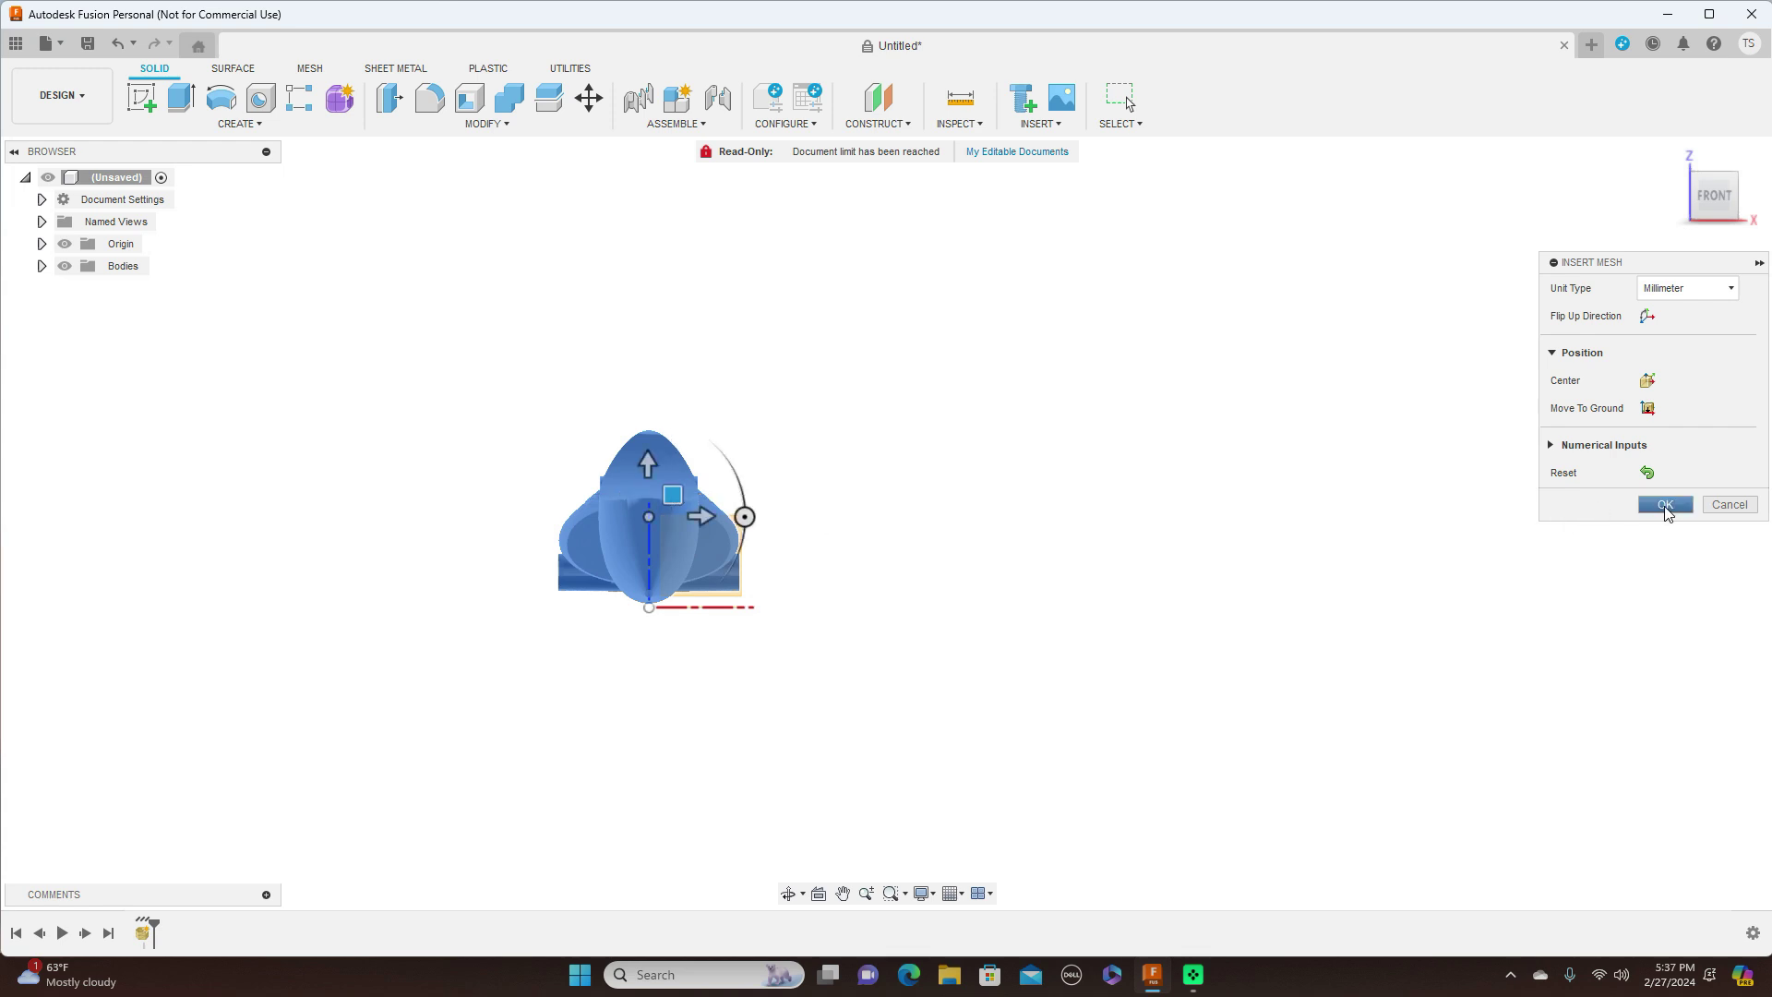
pyautogui.click(1664, 505)
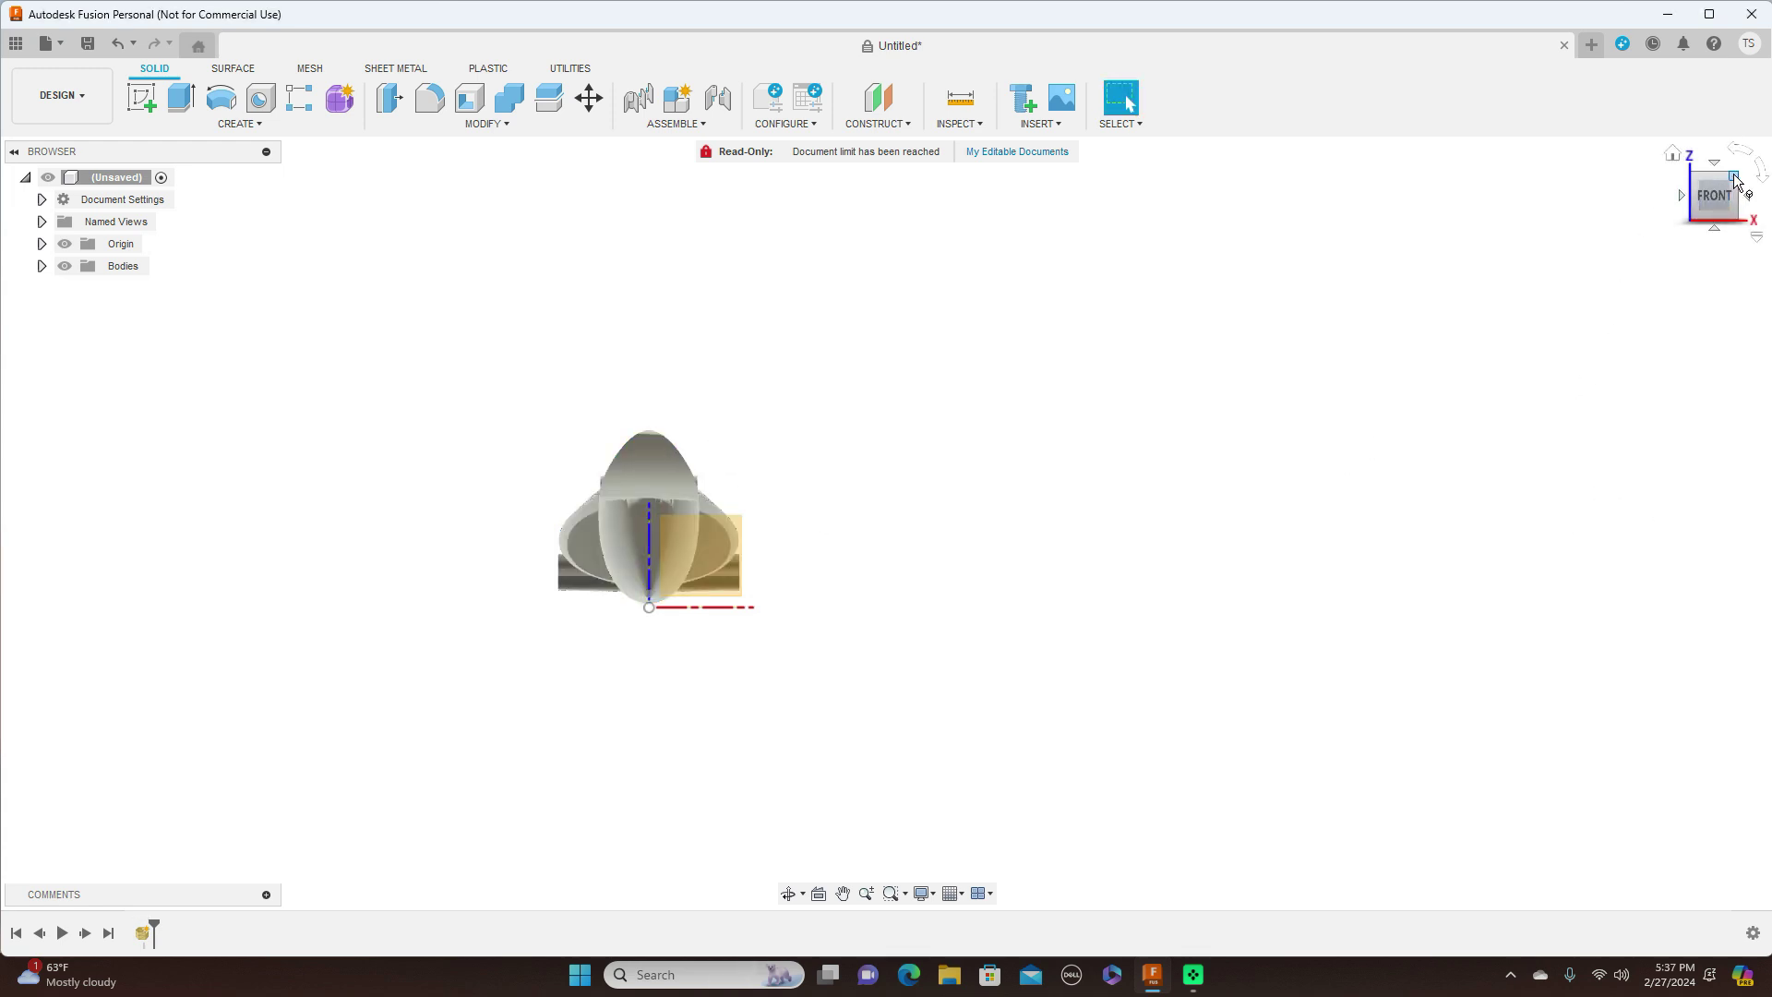
pyautogui.keyDown('shift'); pyautogui.moveTo(969, 554); pyautogui.dragTo(1286, 511, button='middle'); pyautogui.keyUp('shift')
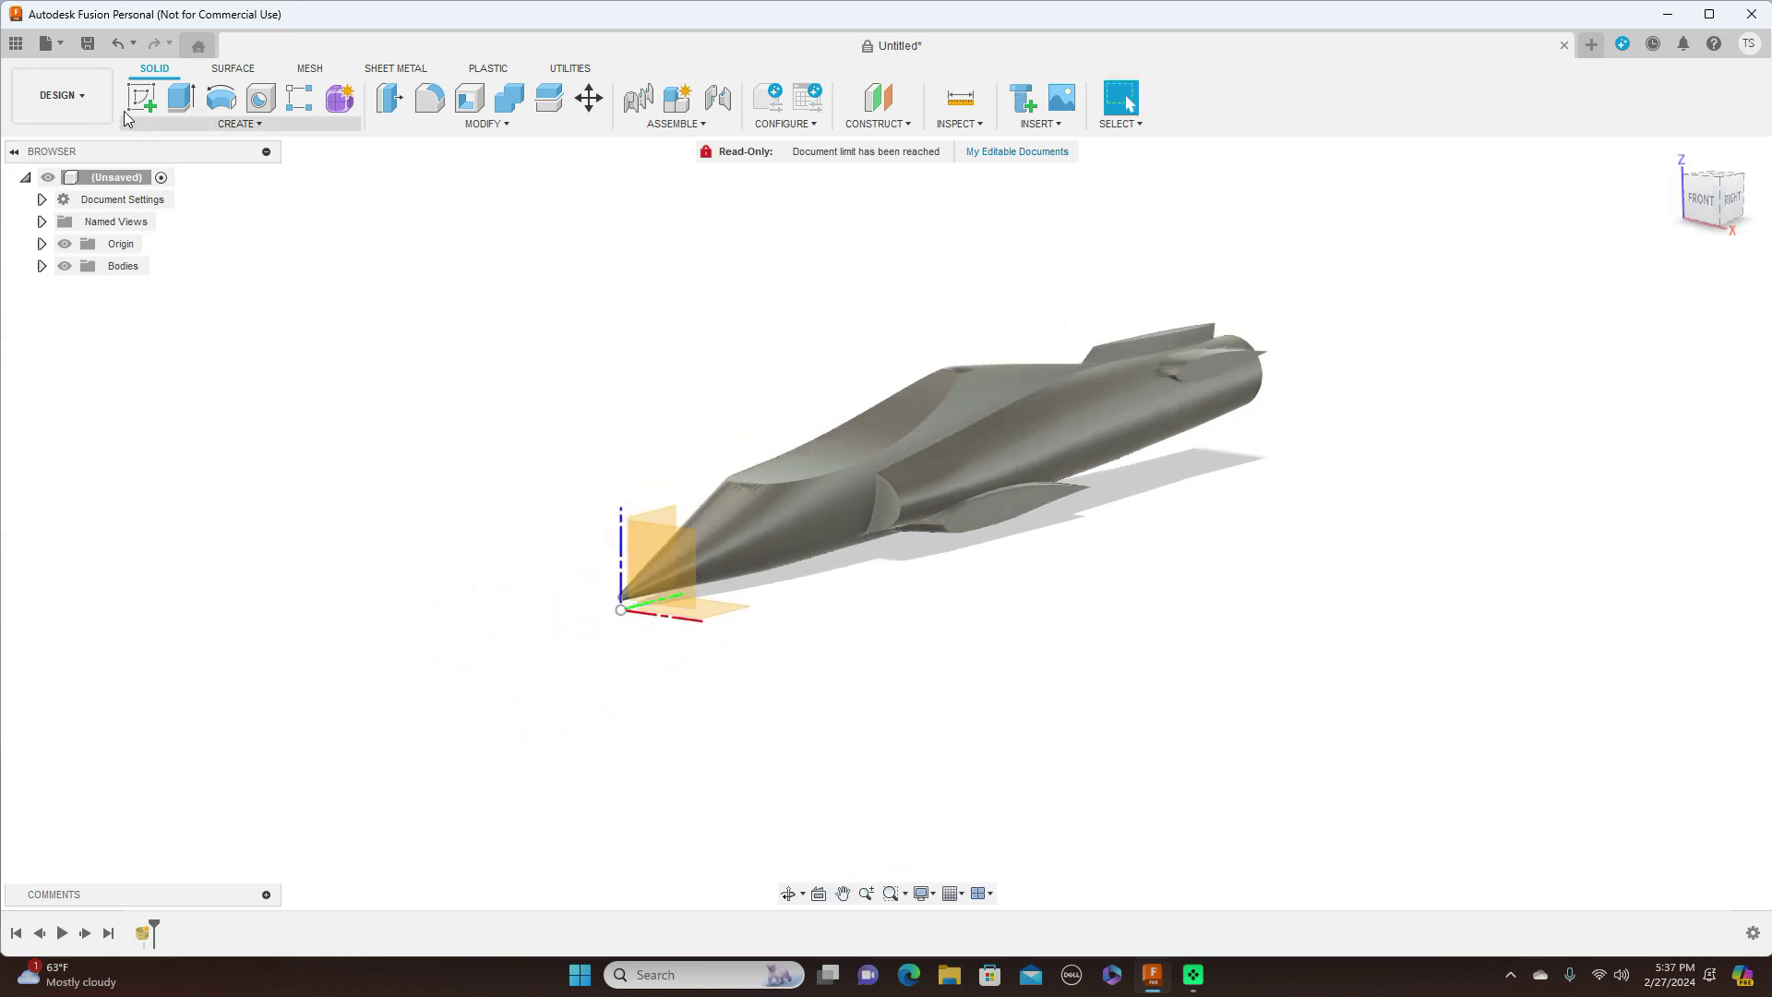
pyautogui.click(58, 46)
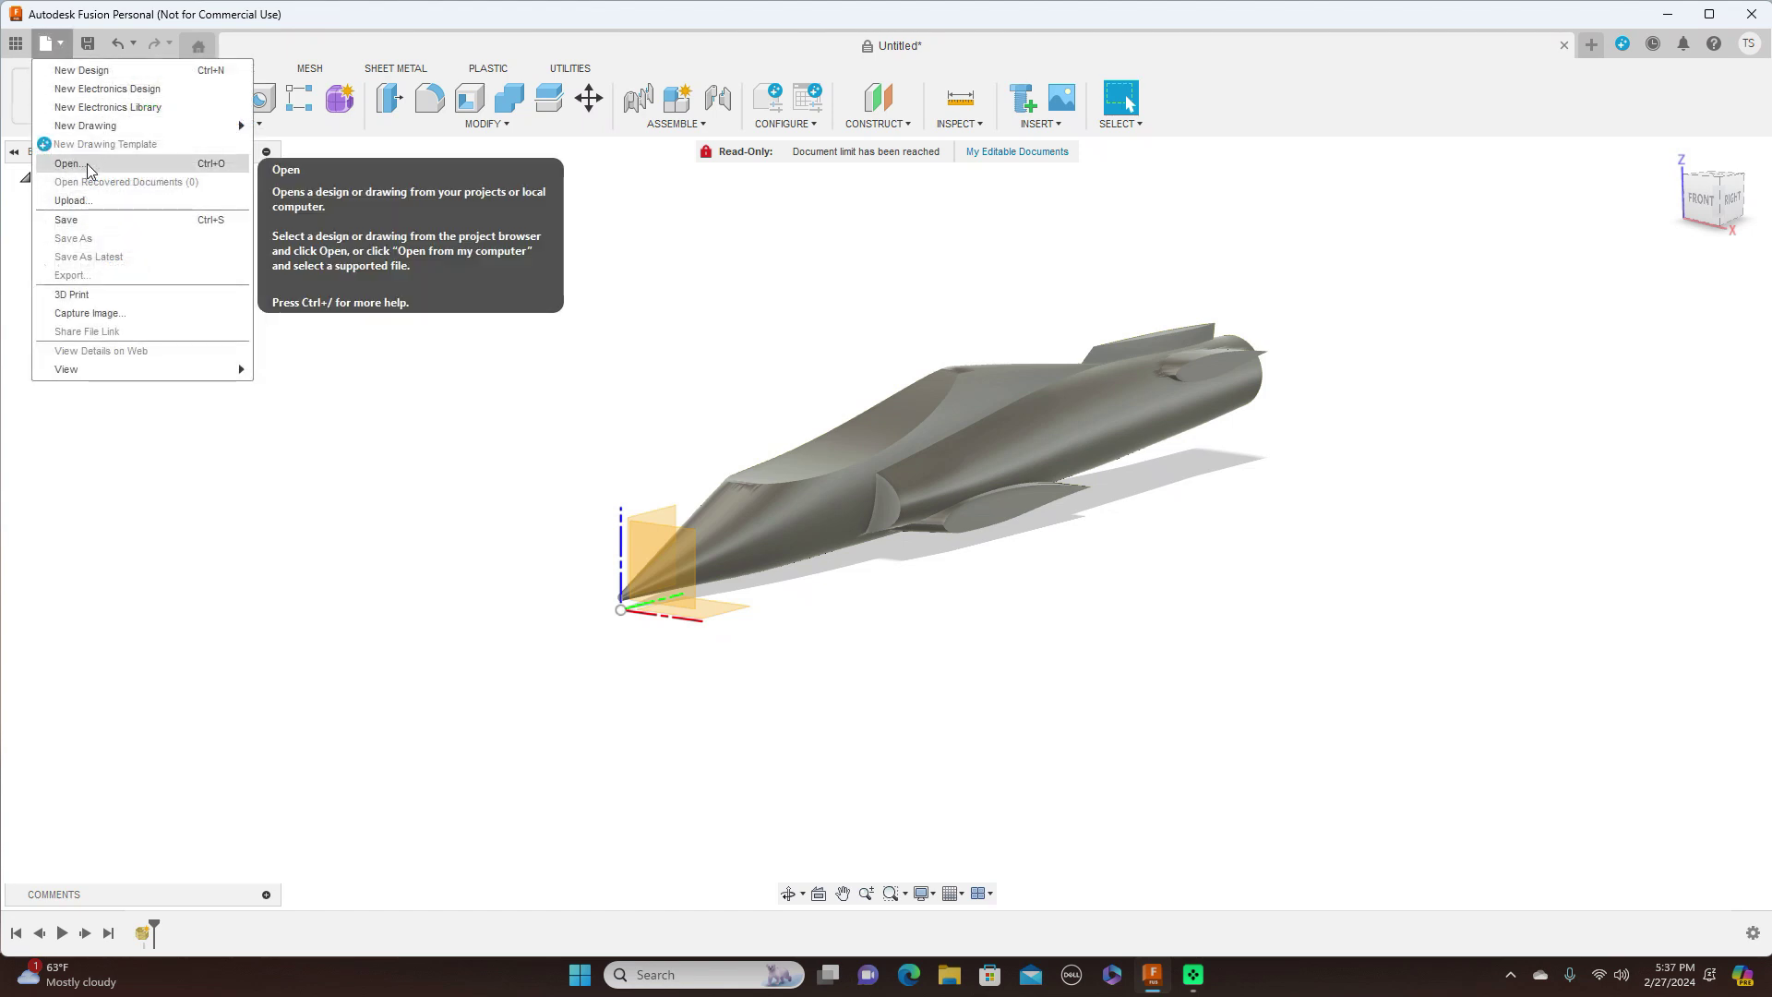
pyautogui.click(451, 383)
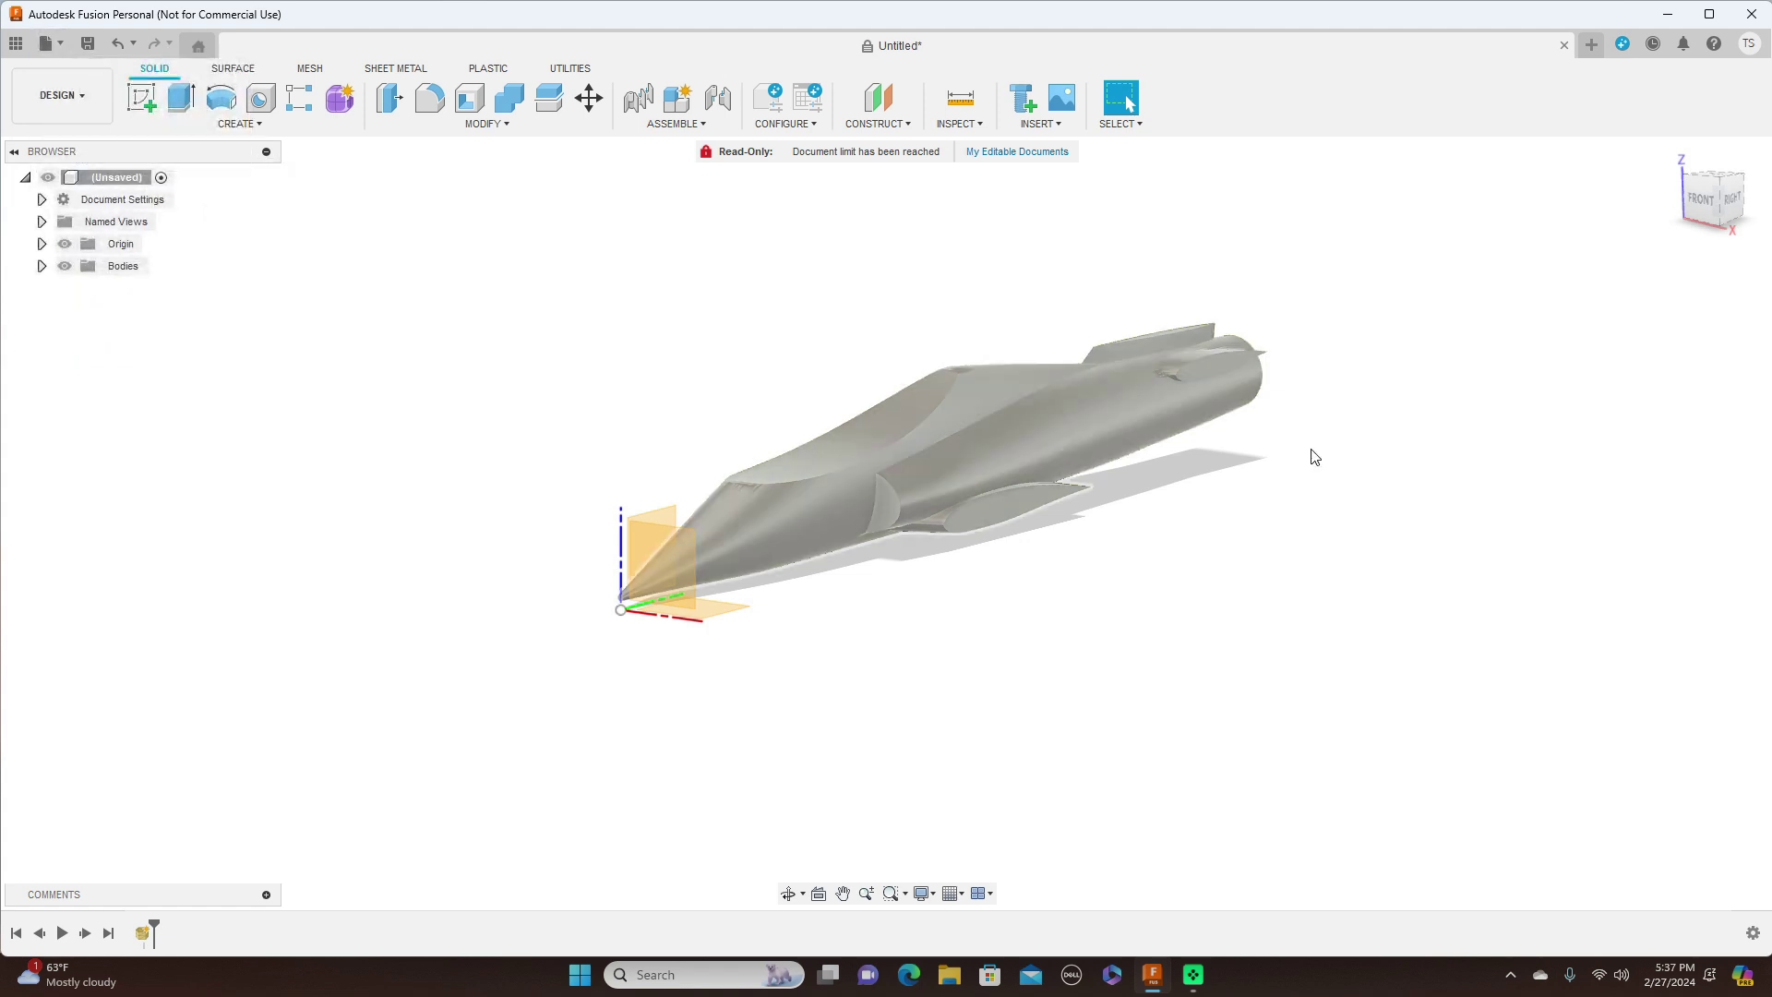
# Step: View the fuselage from the right side, and hide and reshow the Fuselage mesh body to check it
pyautogui.click(1733, 197)
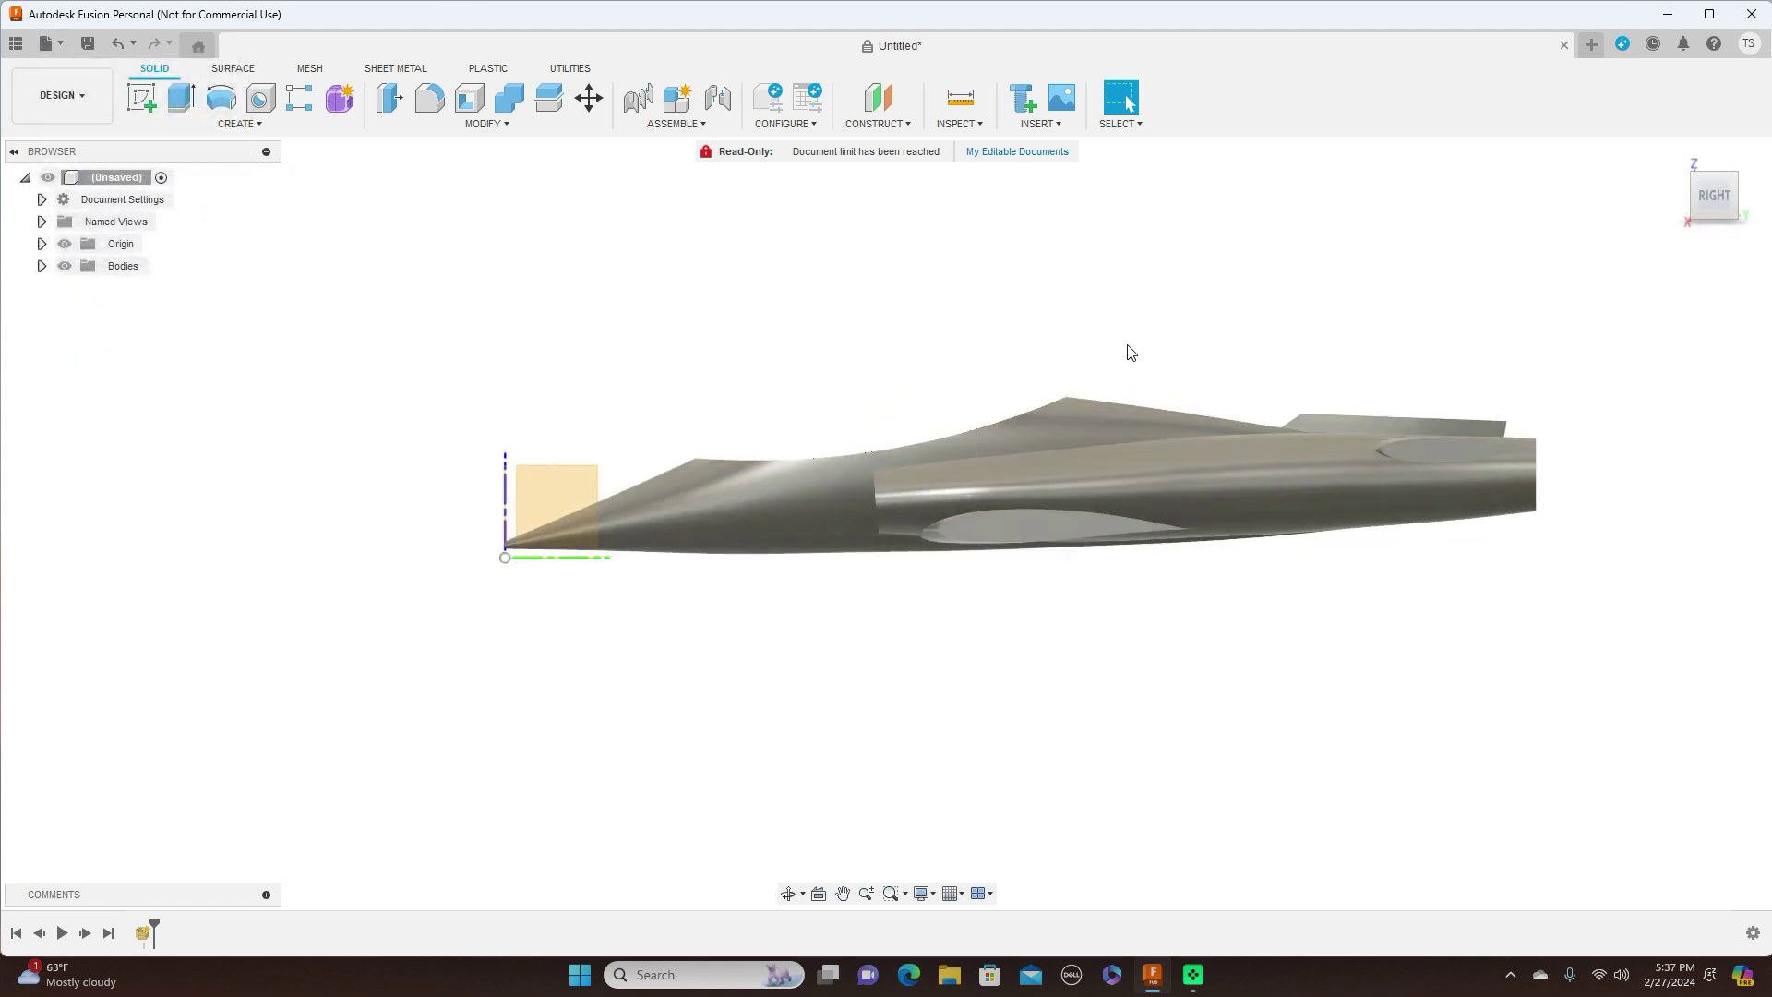
pyautogui.scroll(-1, 1131, 352)
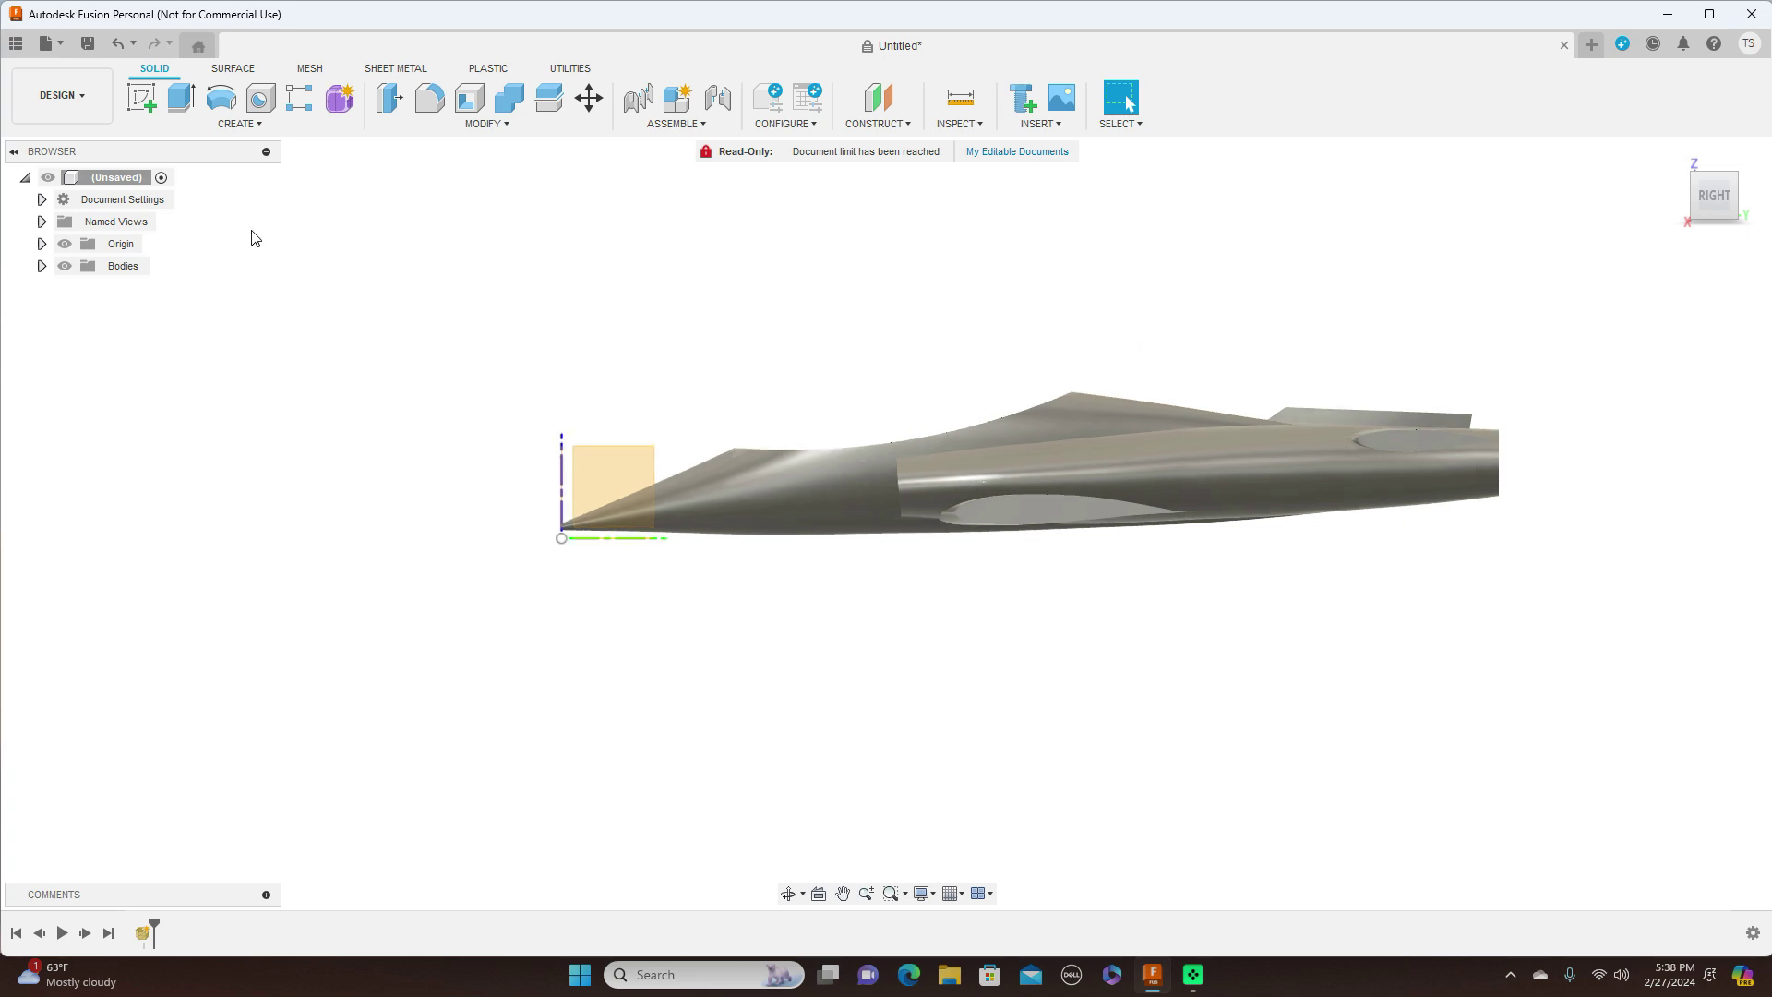
pyautogui.click(41, 266)
pyautogui.click(99, 287)
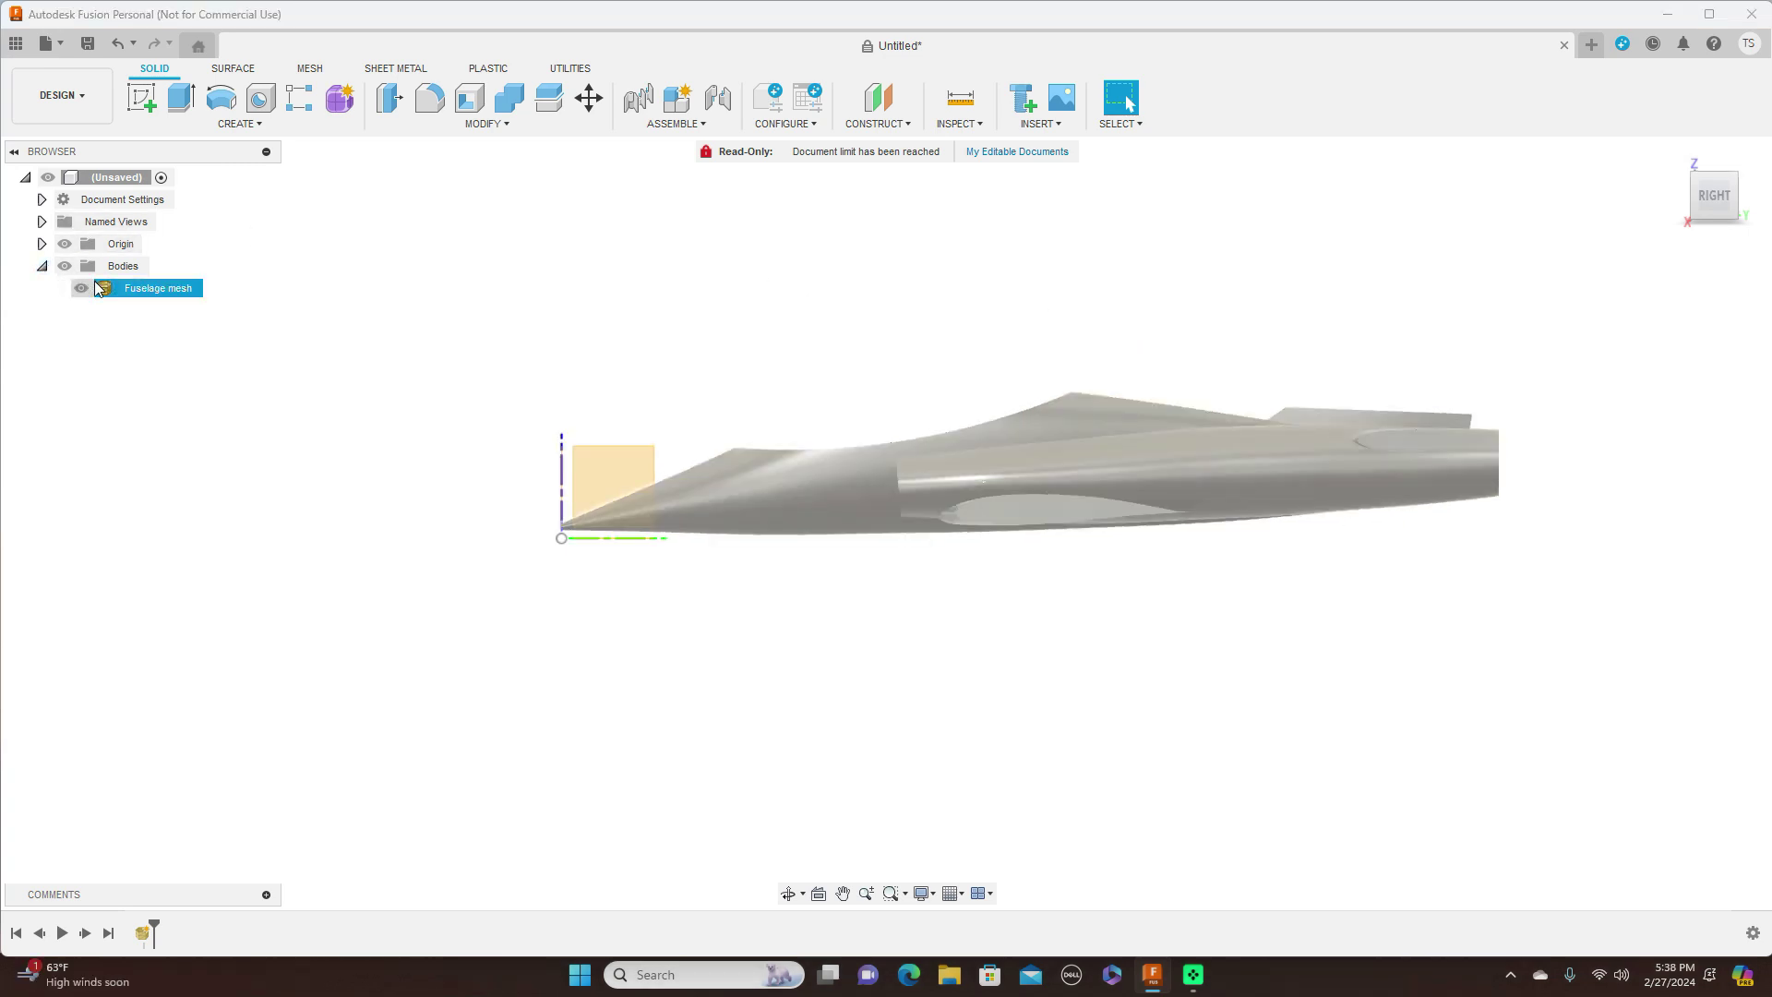
pyautogui.press('Escape')
pyautogui.click(81, 289)
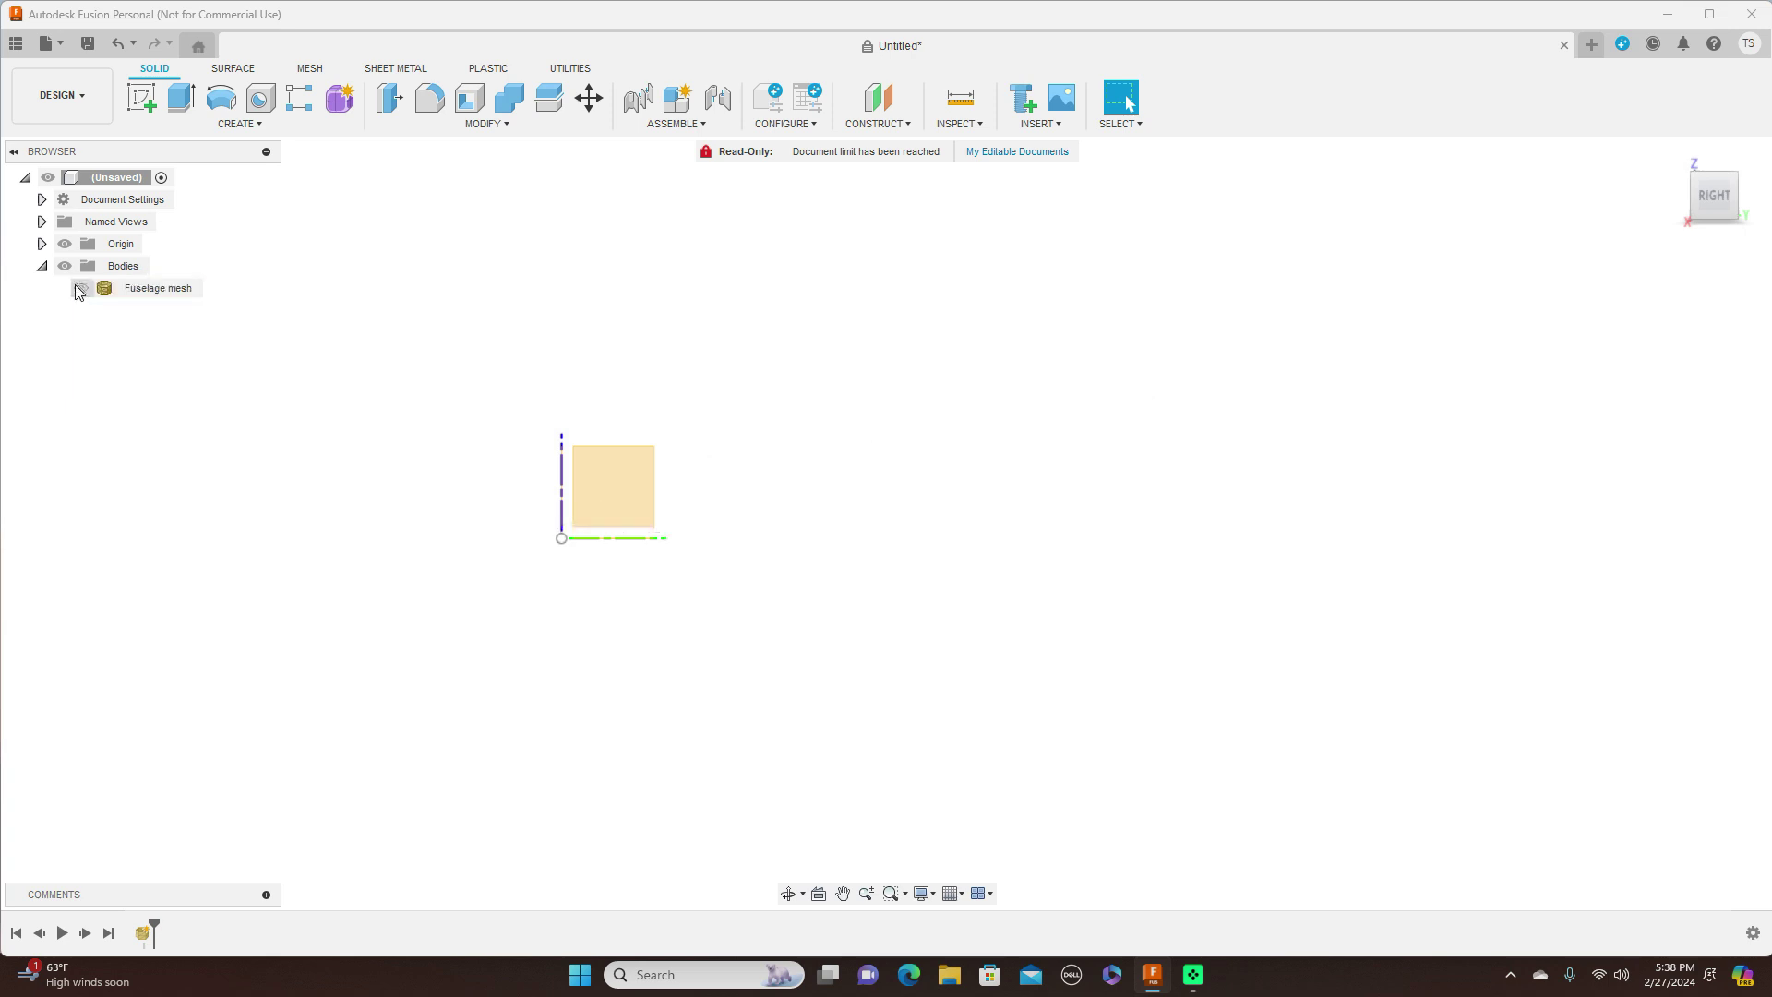
pyautogui.click(80, 289)
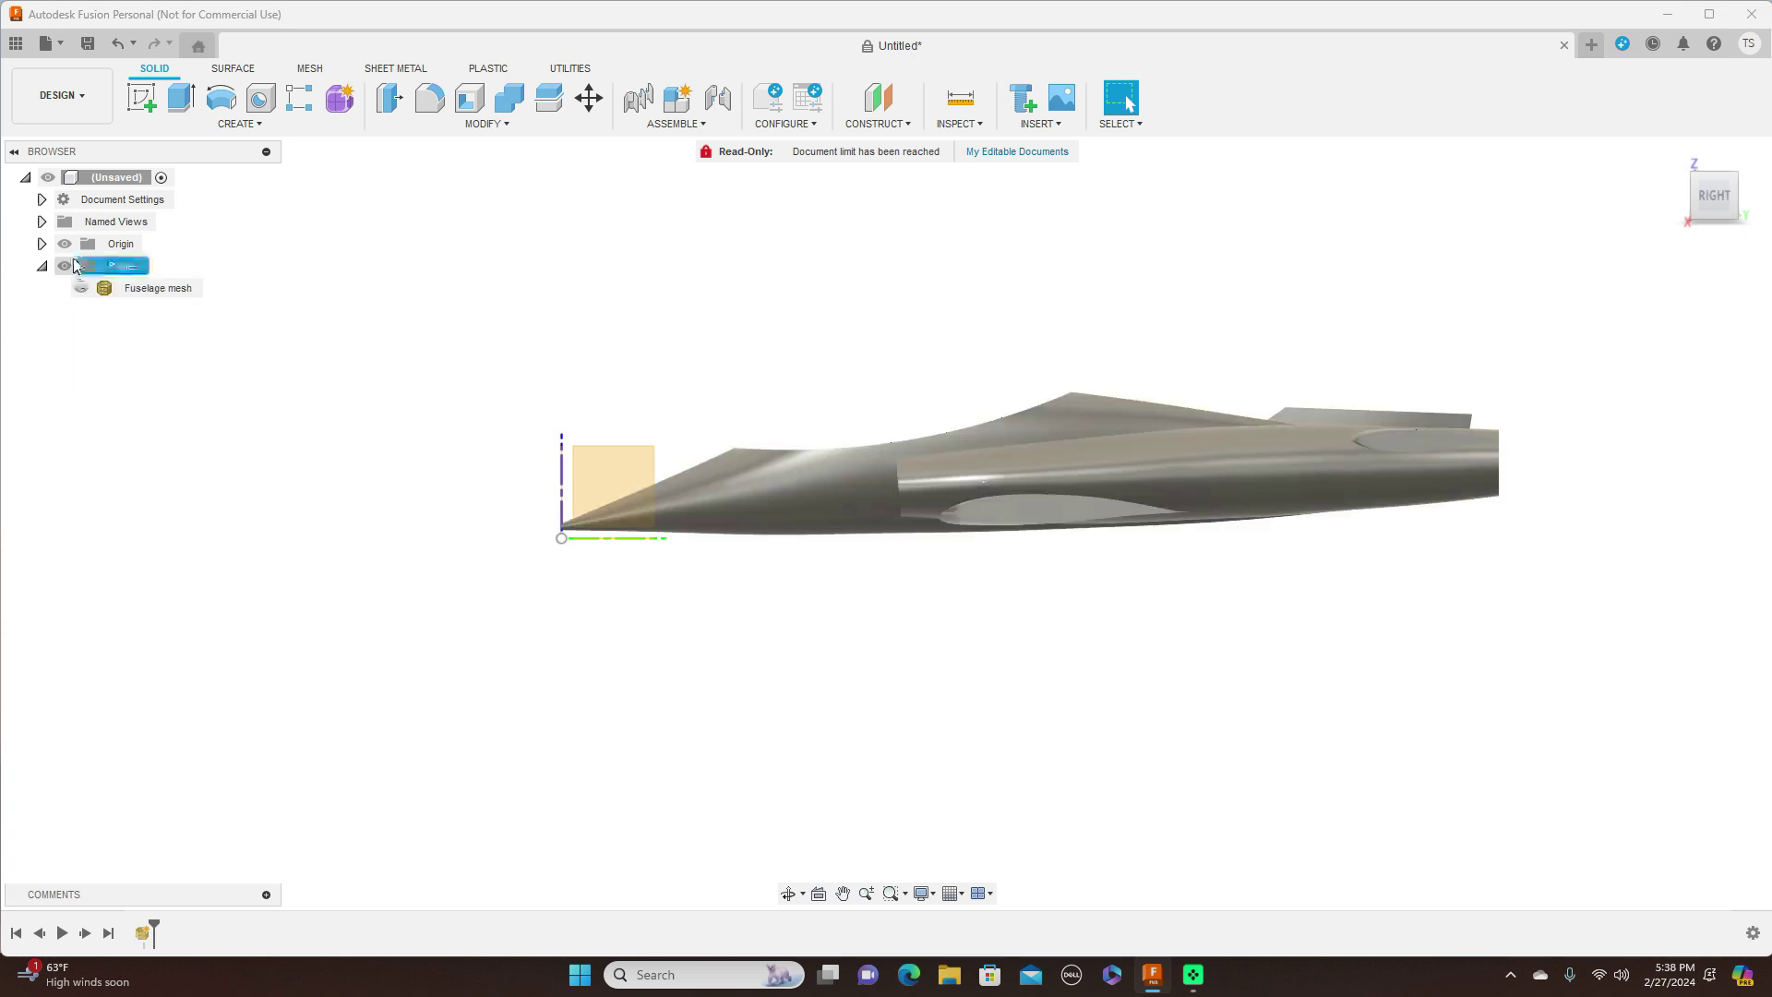
# Step: Create a new sketch on the YZ plane, with the whole fuselage side profile in view
pyautogui.scroll(1, 864, 370)
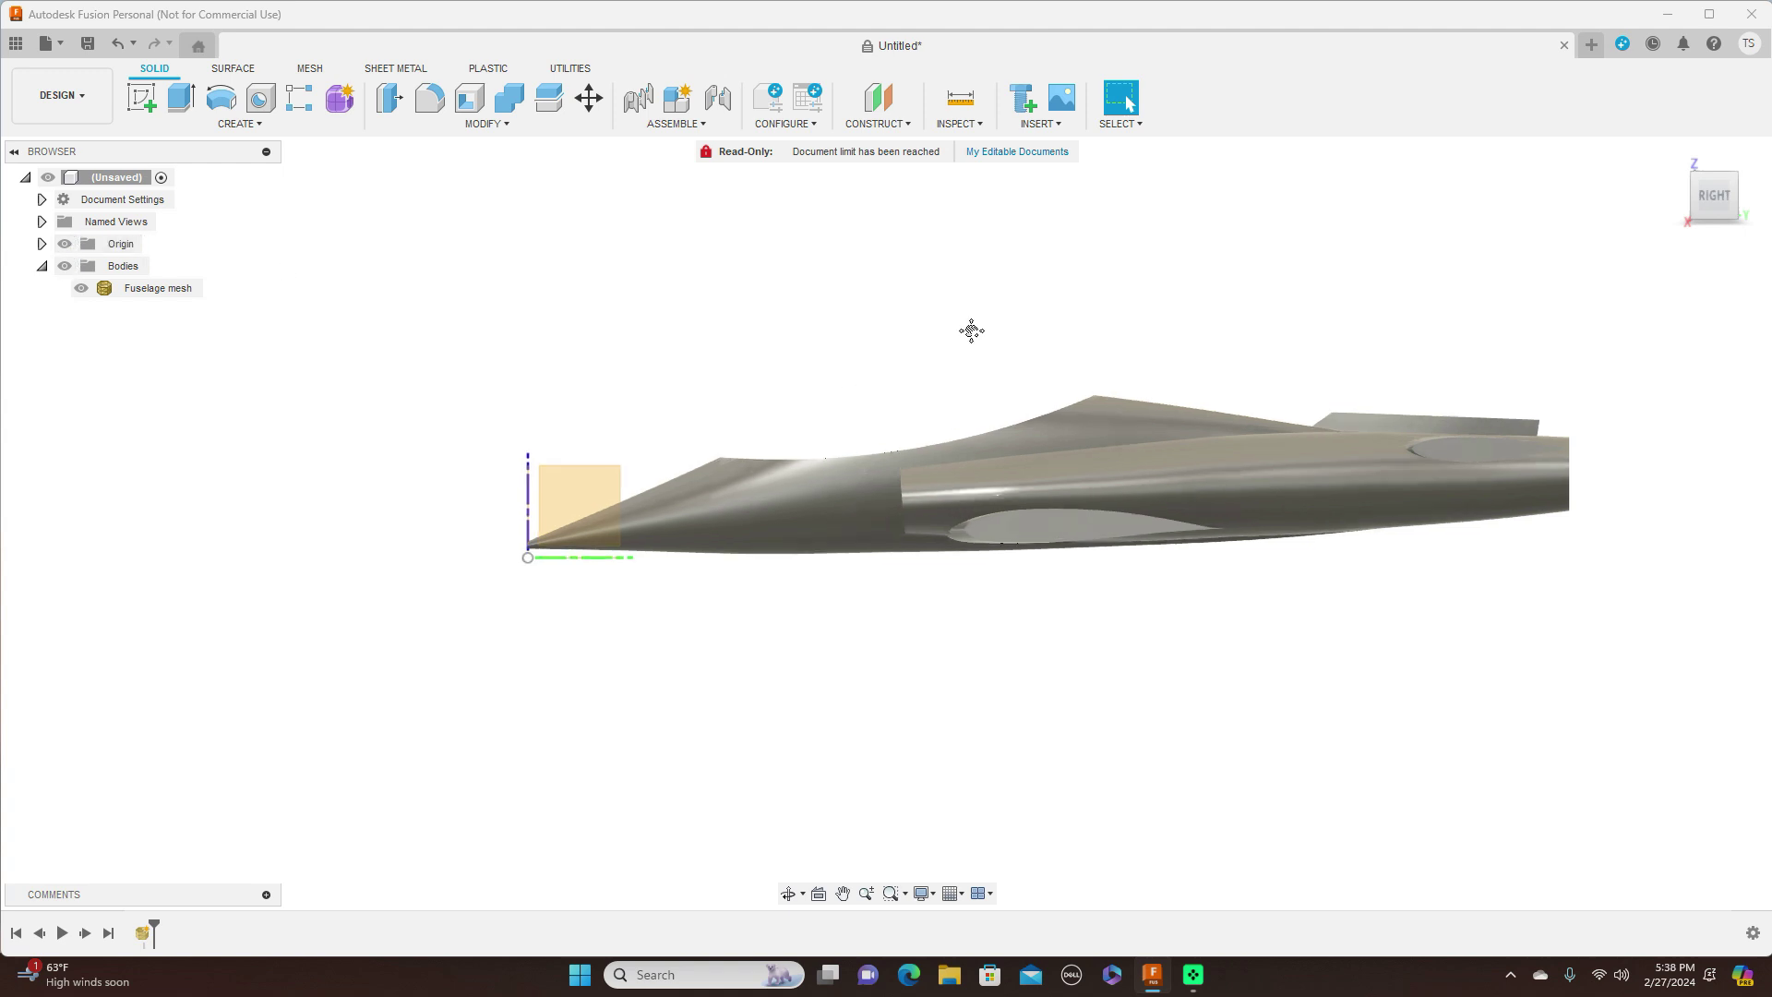
pyautogui.moveTo(969, 328); pyautogui.dragTo(824, 323, button='middle')
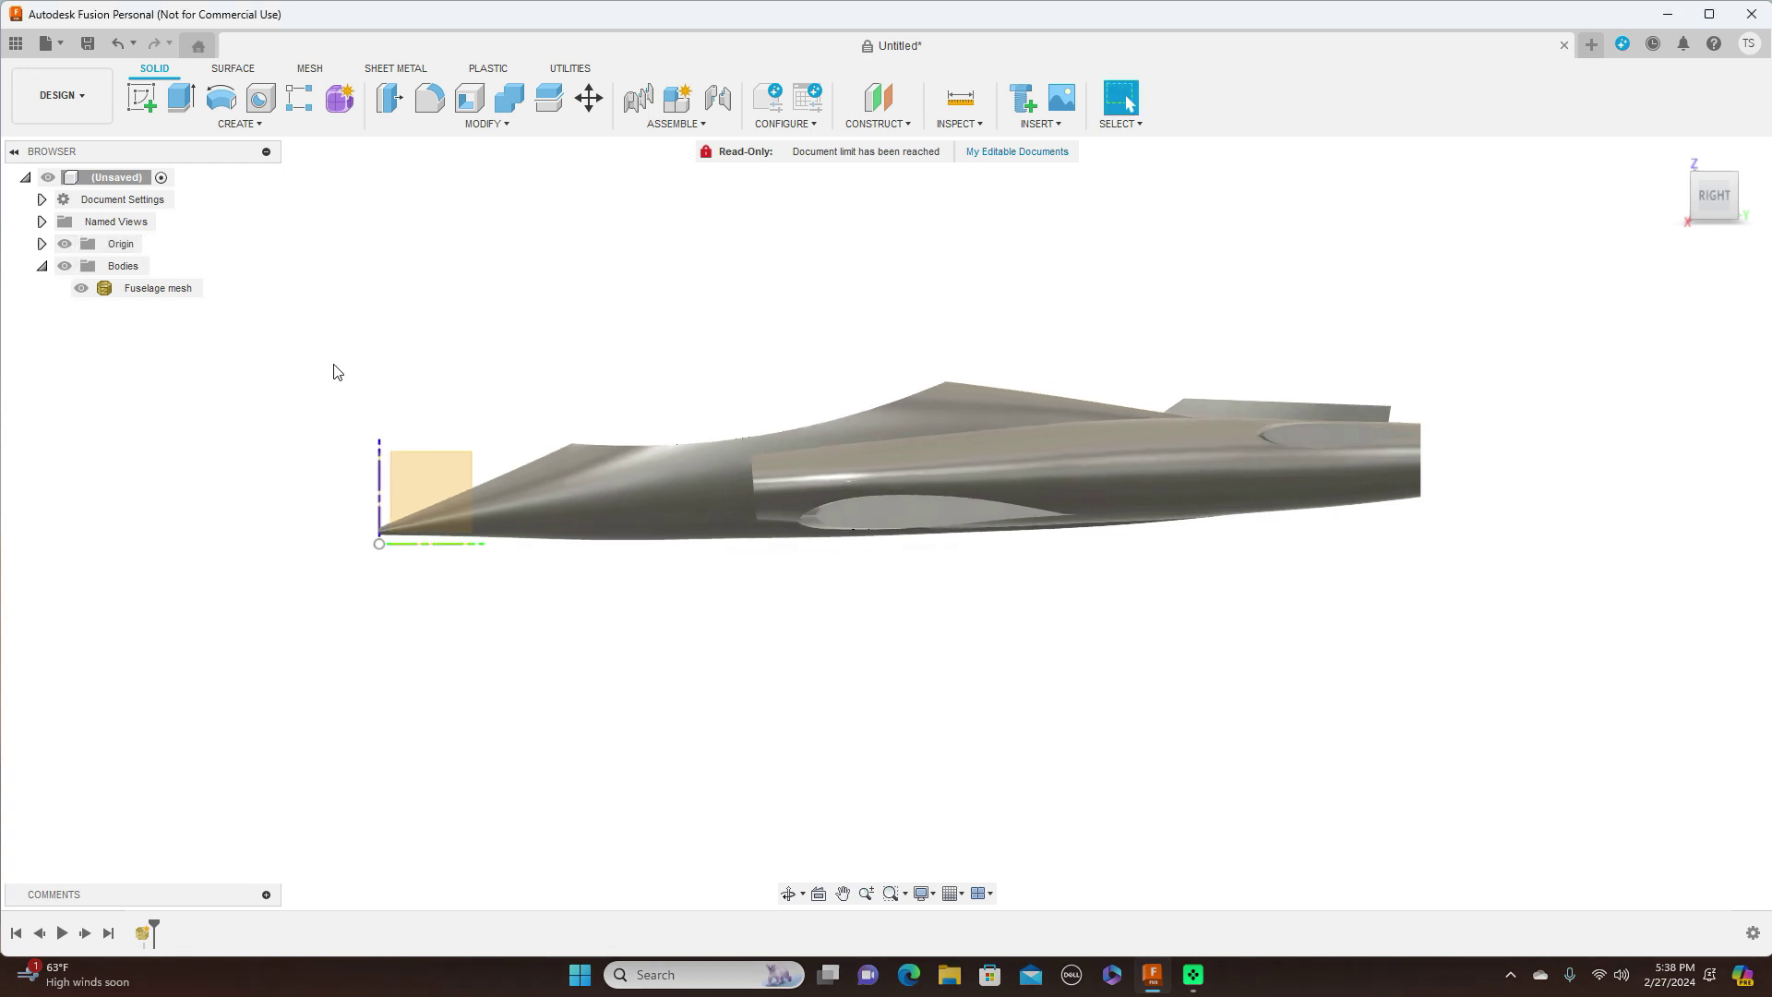
pyautogui.click(443, 476)
pyautogui.click(145, 102)
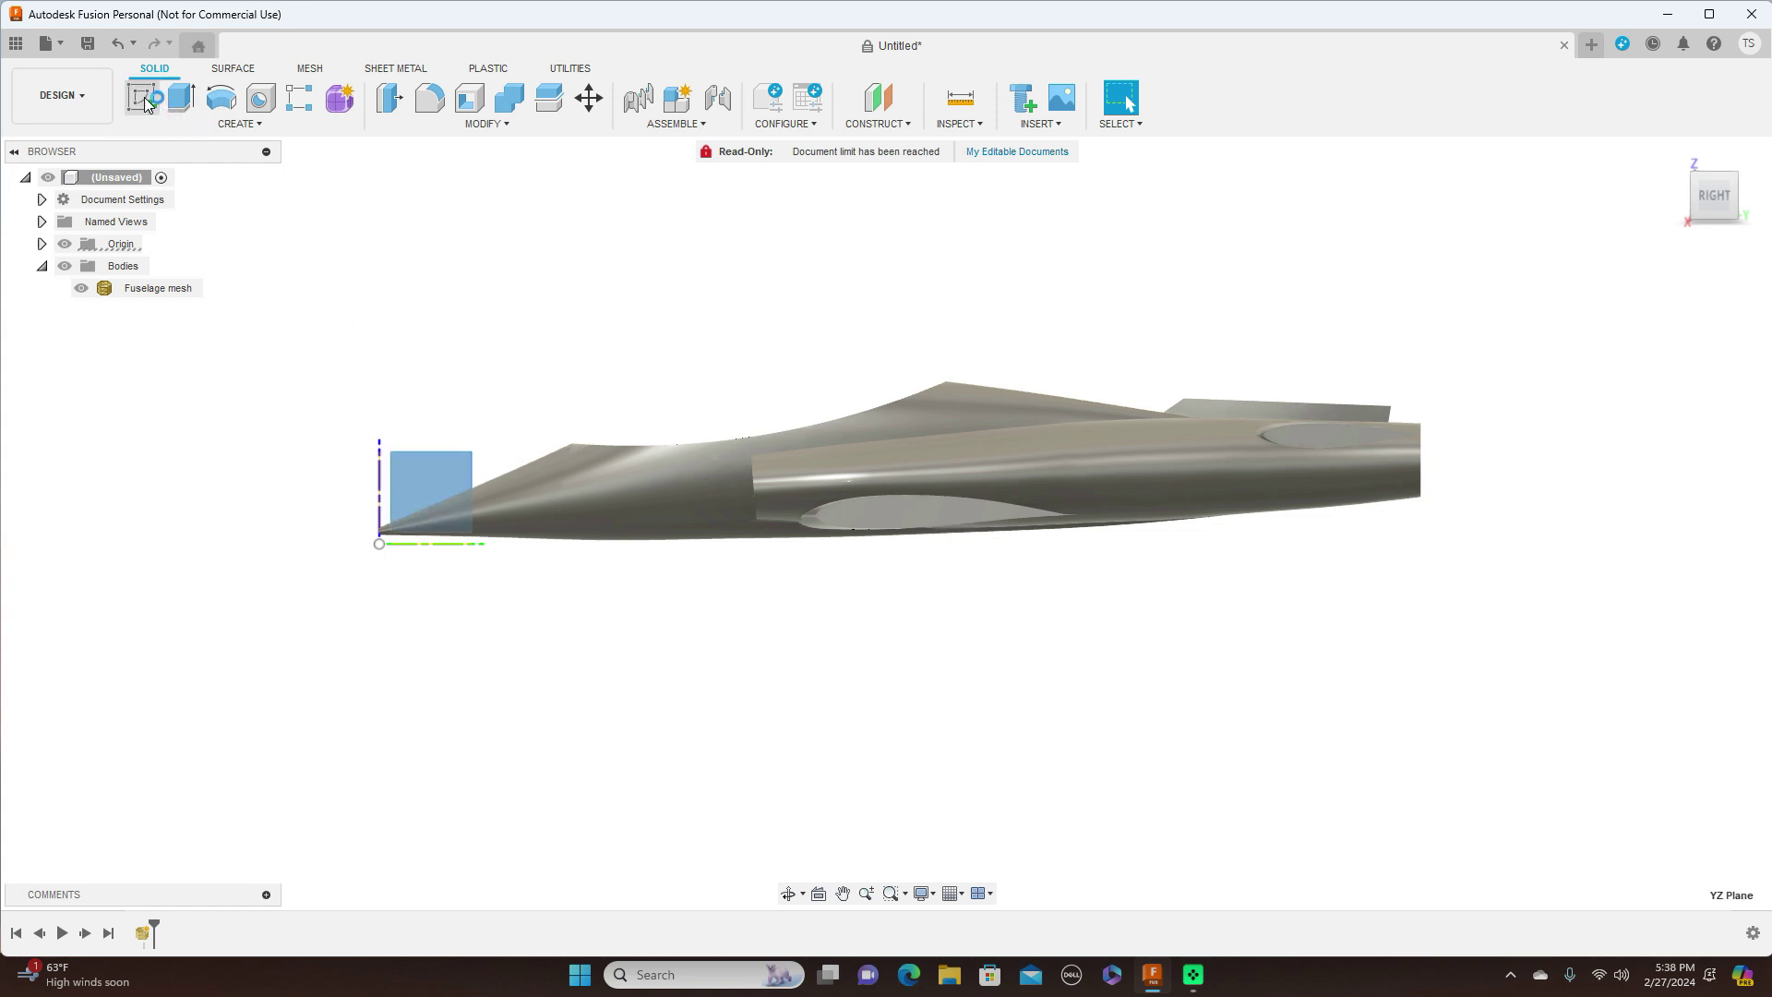
pyautogui.moveTo(950, 352); pyautogui.dragTo(582, 351, button='middle')
# Step: Draw a connected chain of lines just above the fuselage, from ahead of the nose over the canopy and fin to just behind the tail
pyautogui.press('l')
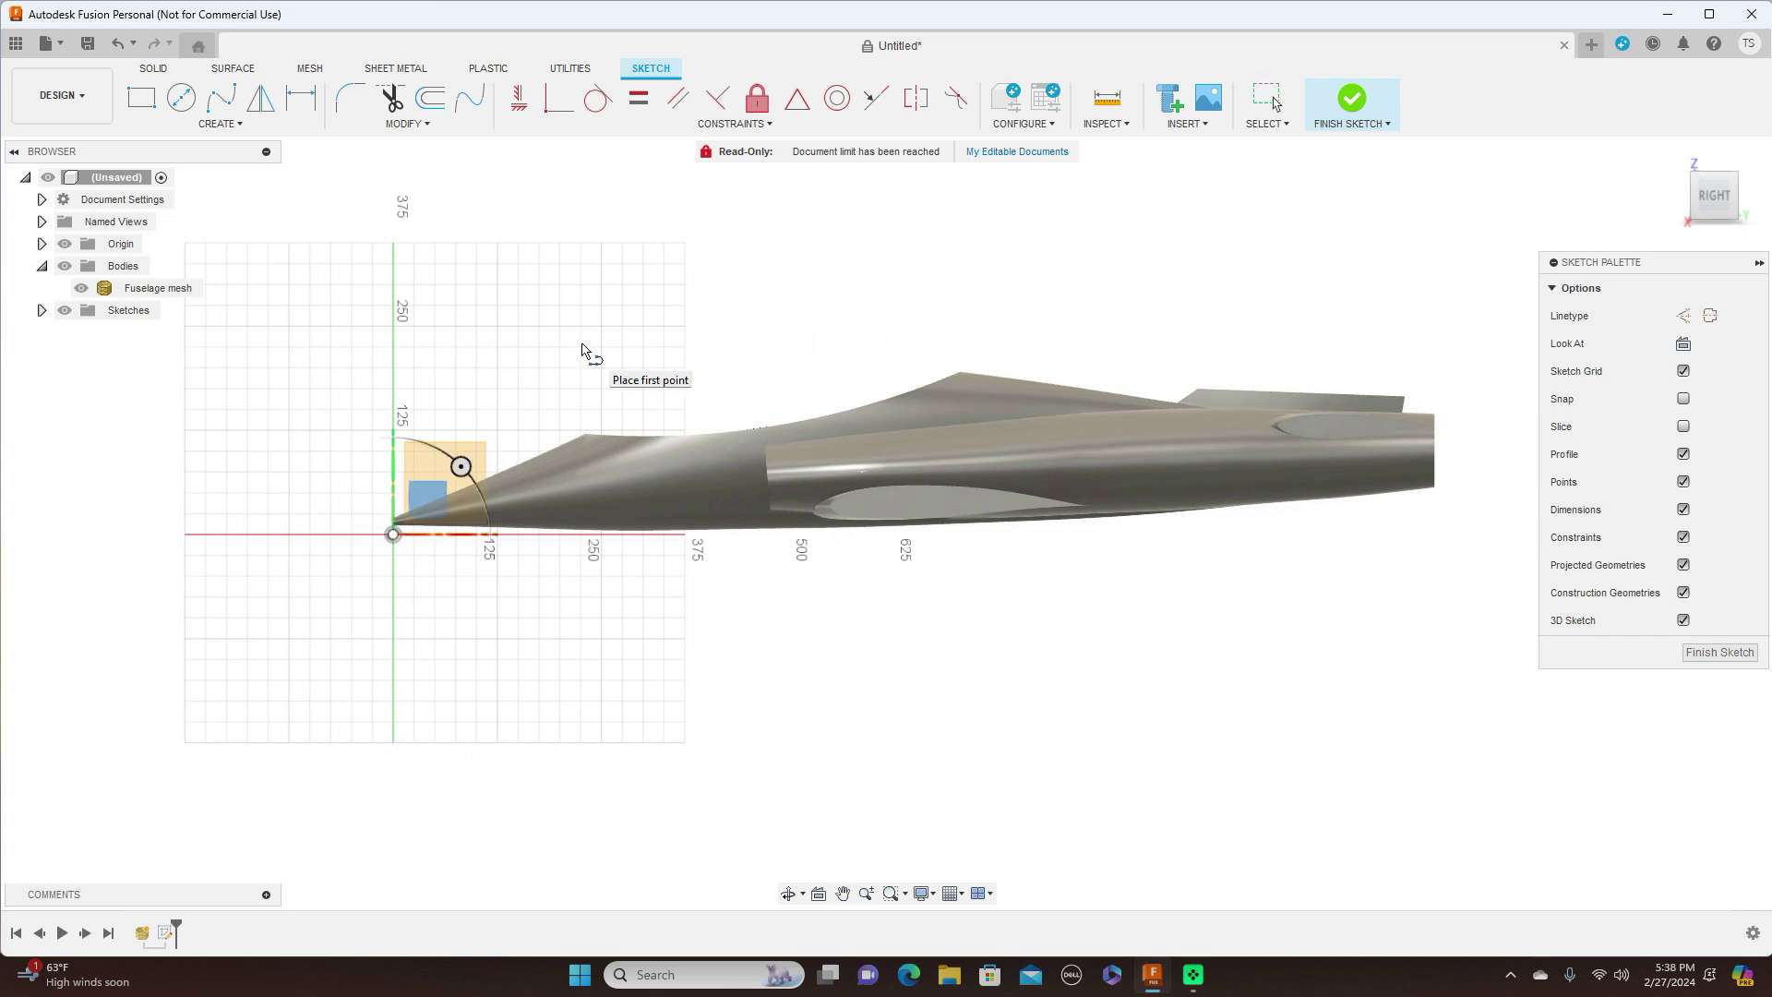
pyautogui.click(368, 504)
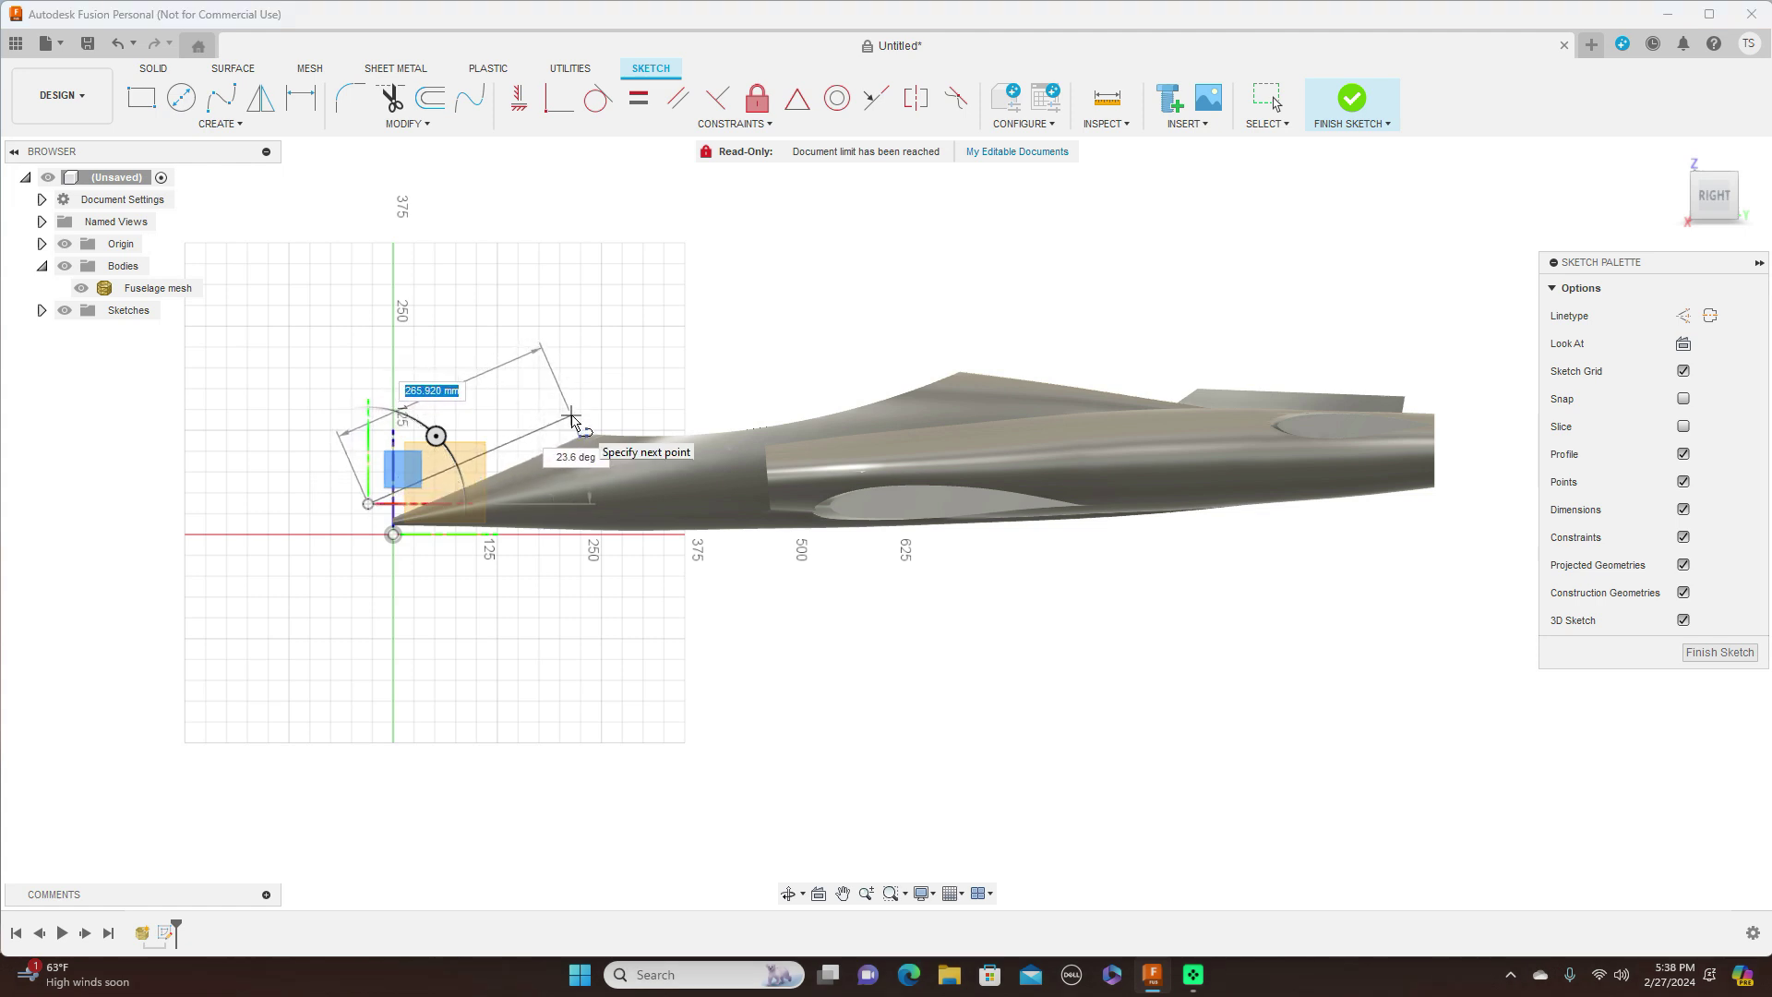
pyautogui.click(571, 416)
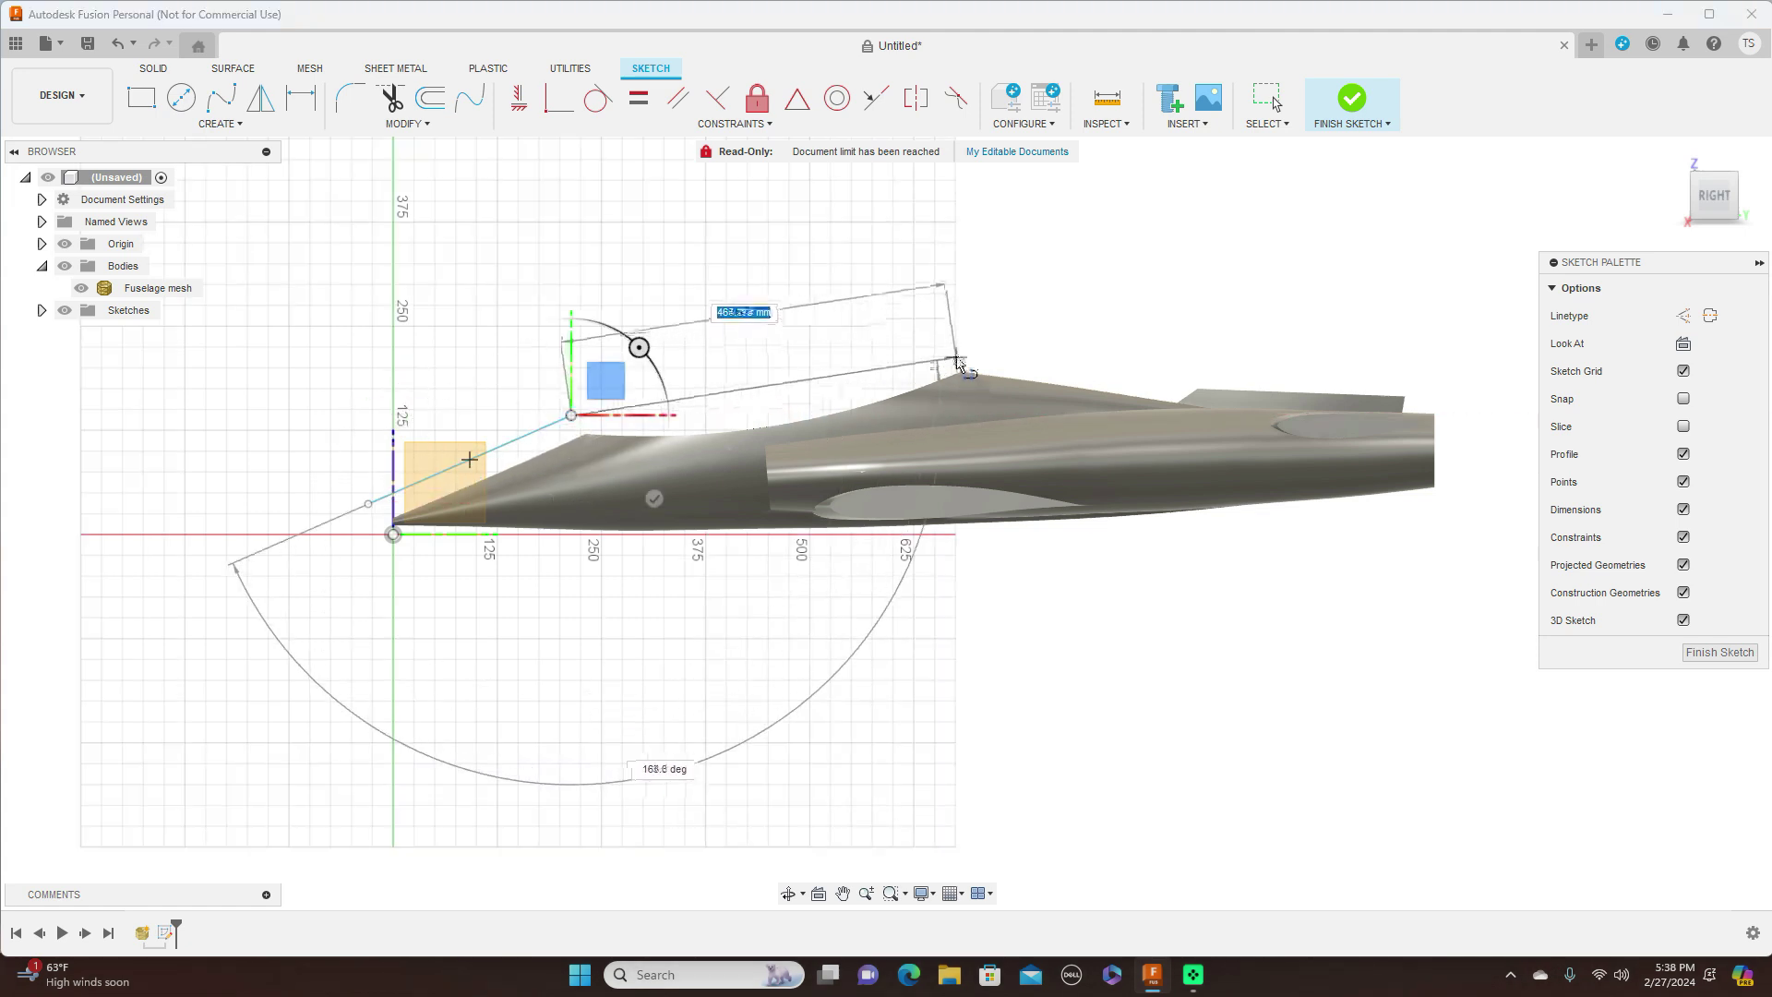
pyautogui.click(957, 360)
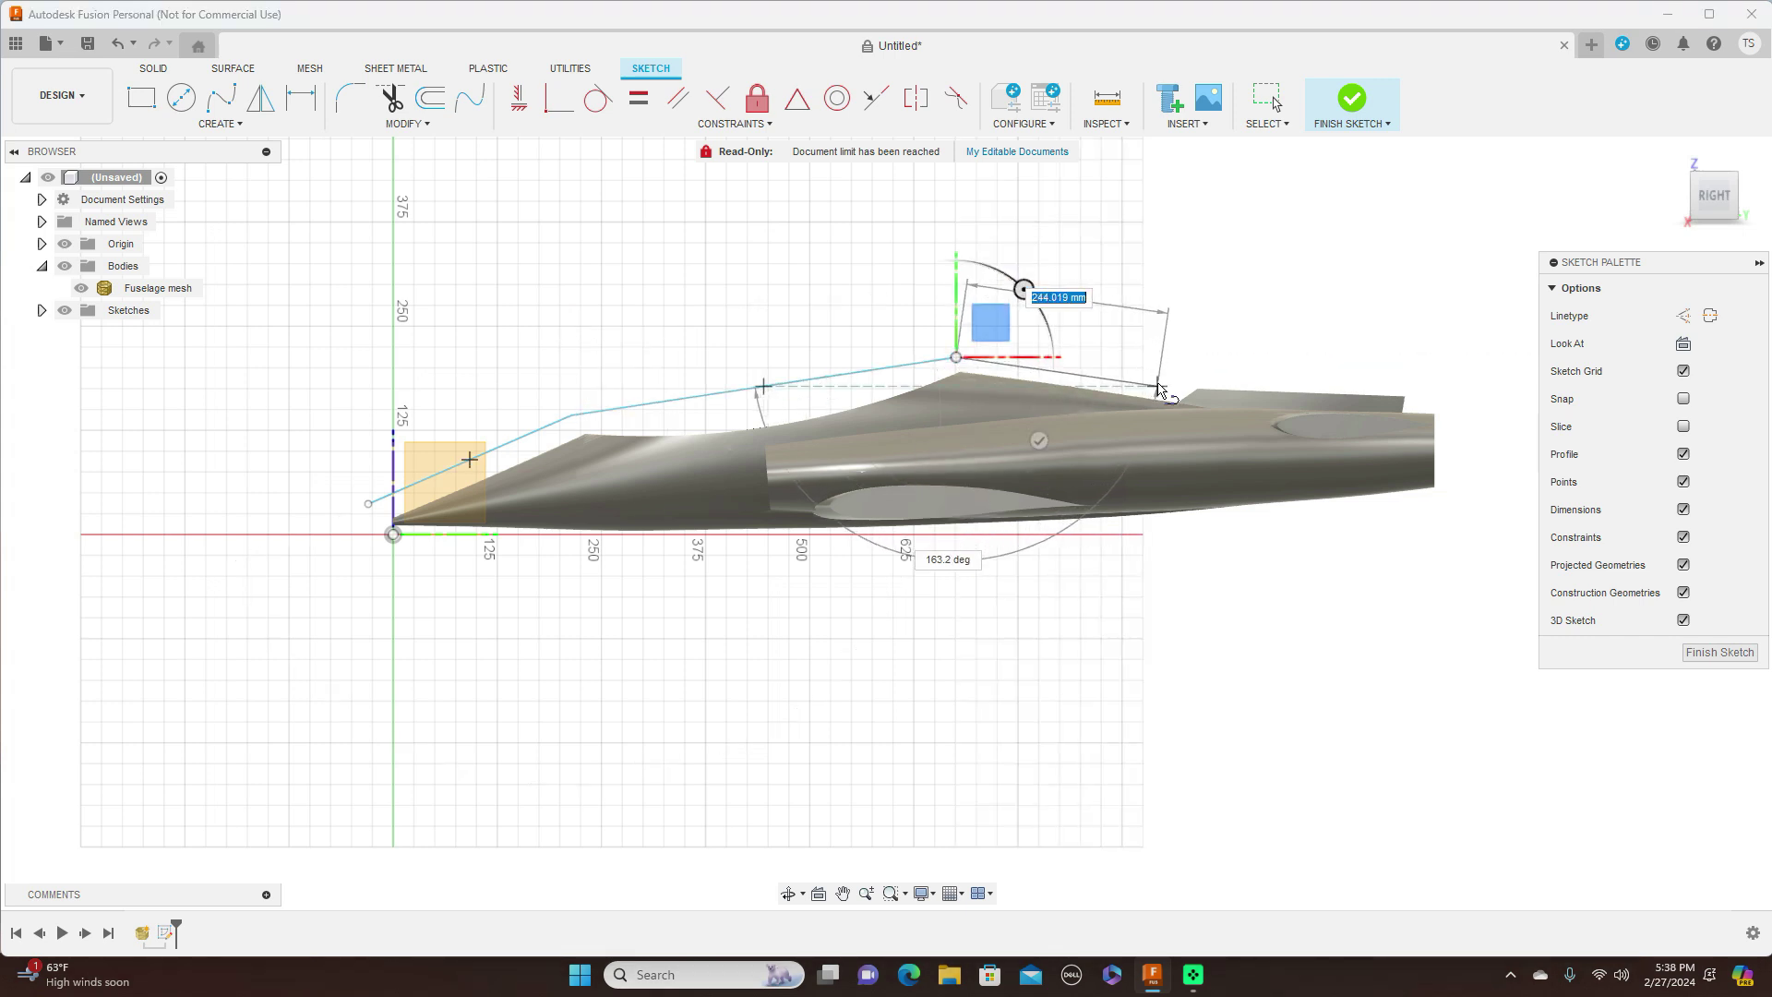
pyautogui.click(1164, 387)
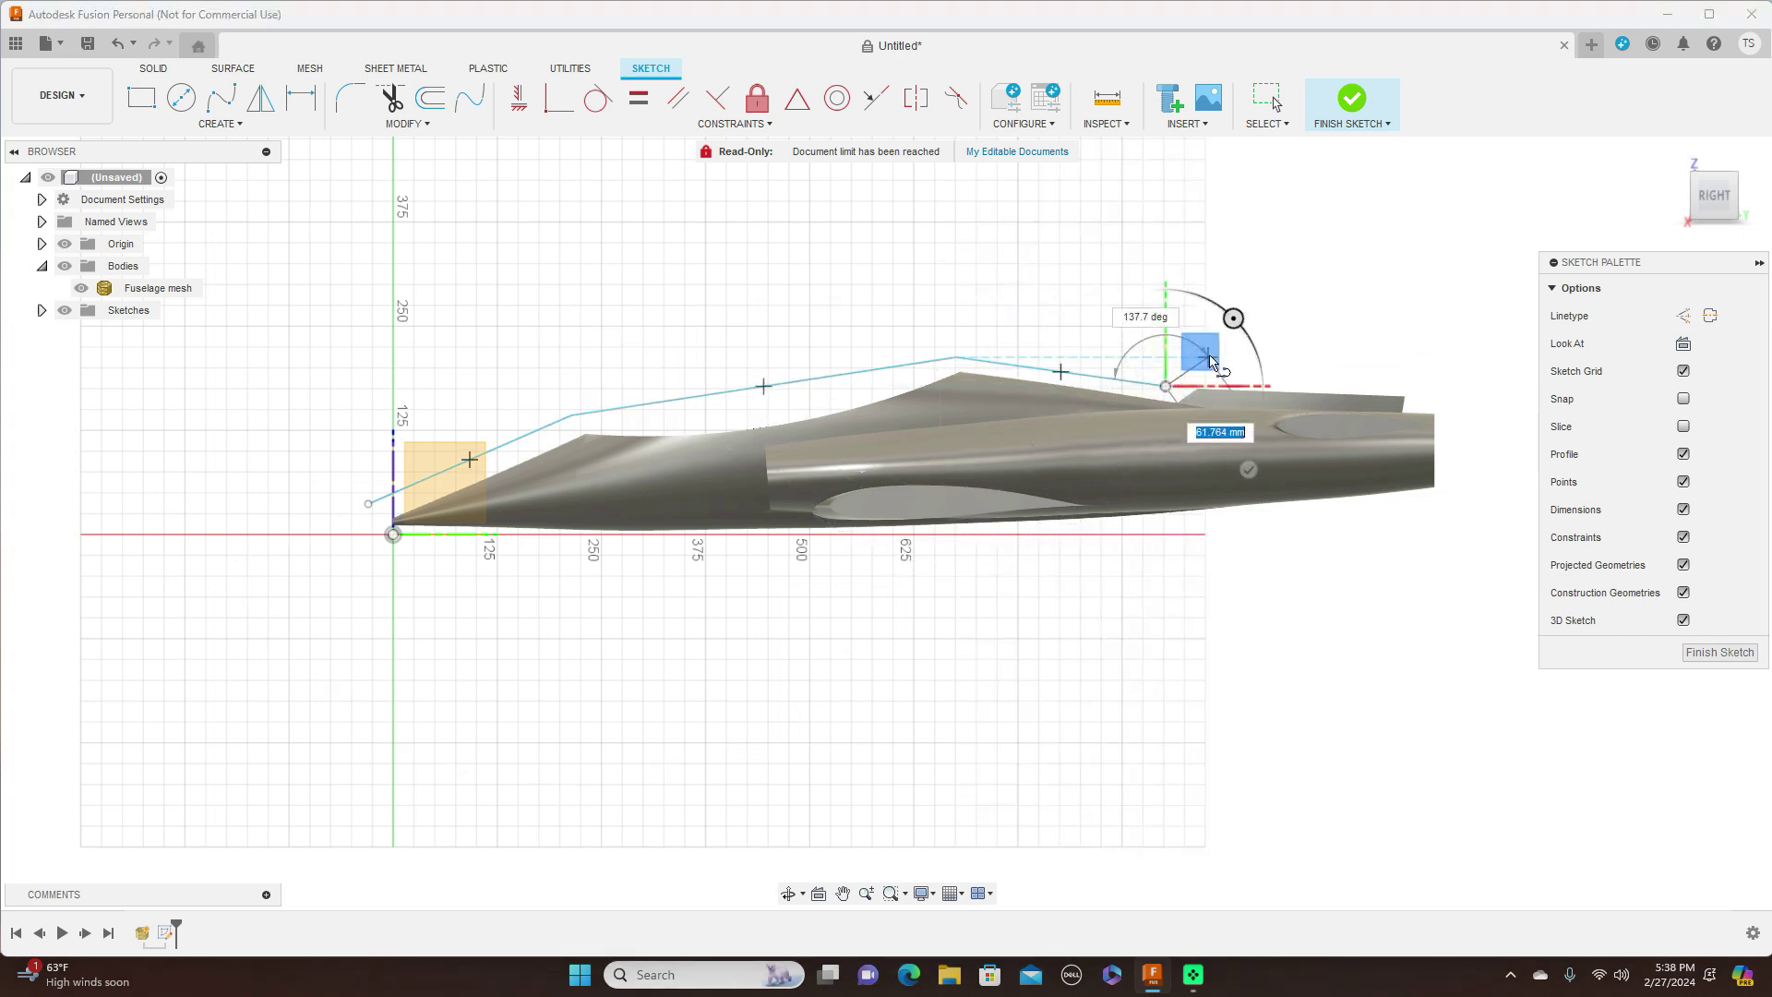
pyautogui.click(1217, 364)
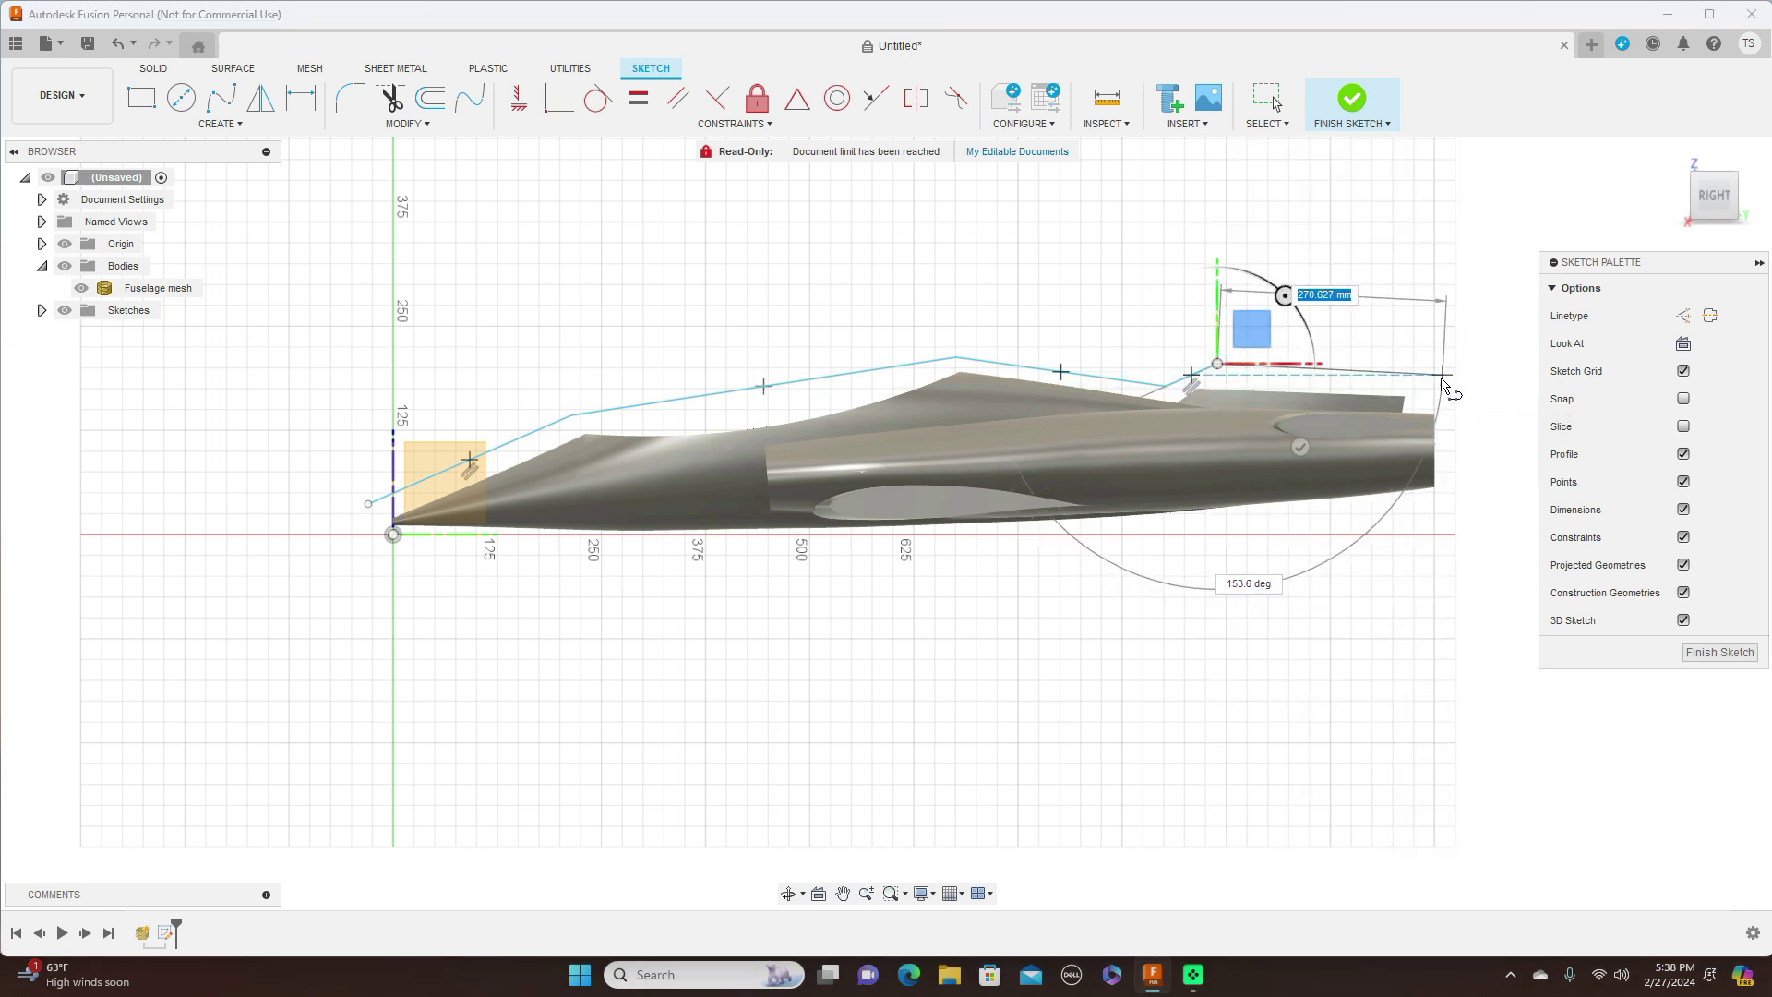
pyautogui.click(1441, 376)
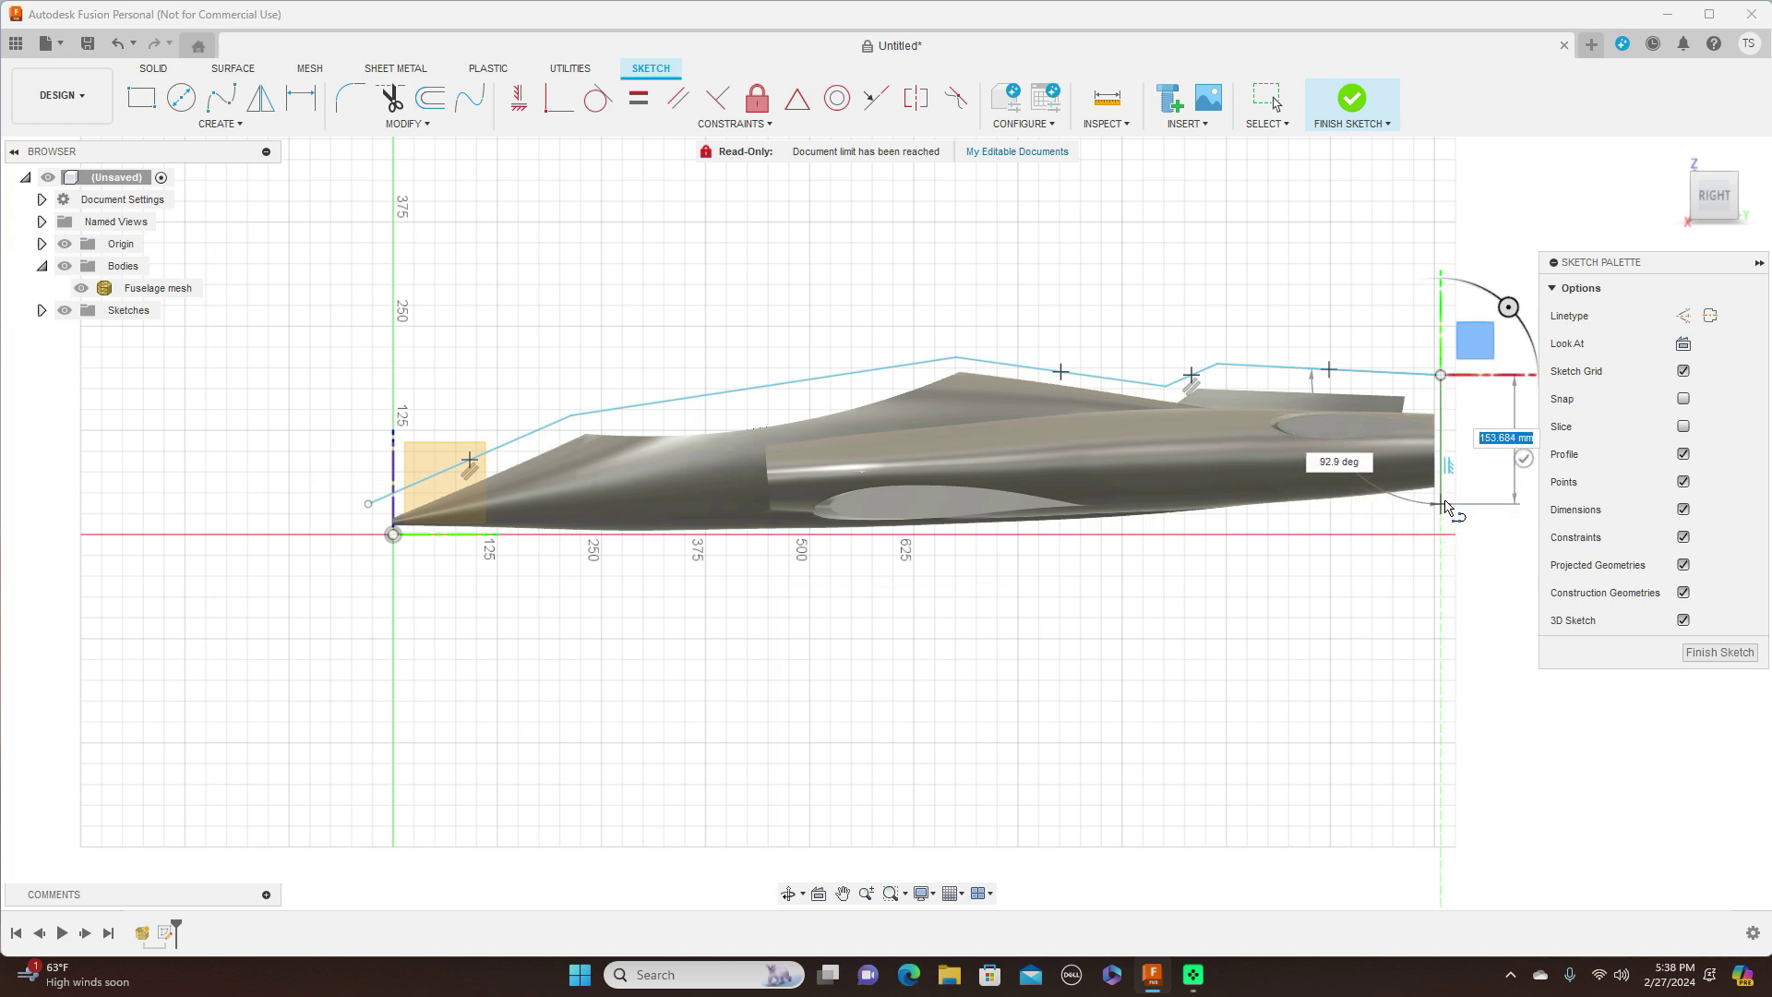
# Step: Continue the lines down behind the tail and along below the fuselage to the nose, closing the outline at its start point
pyautogui.click(1444, 500)
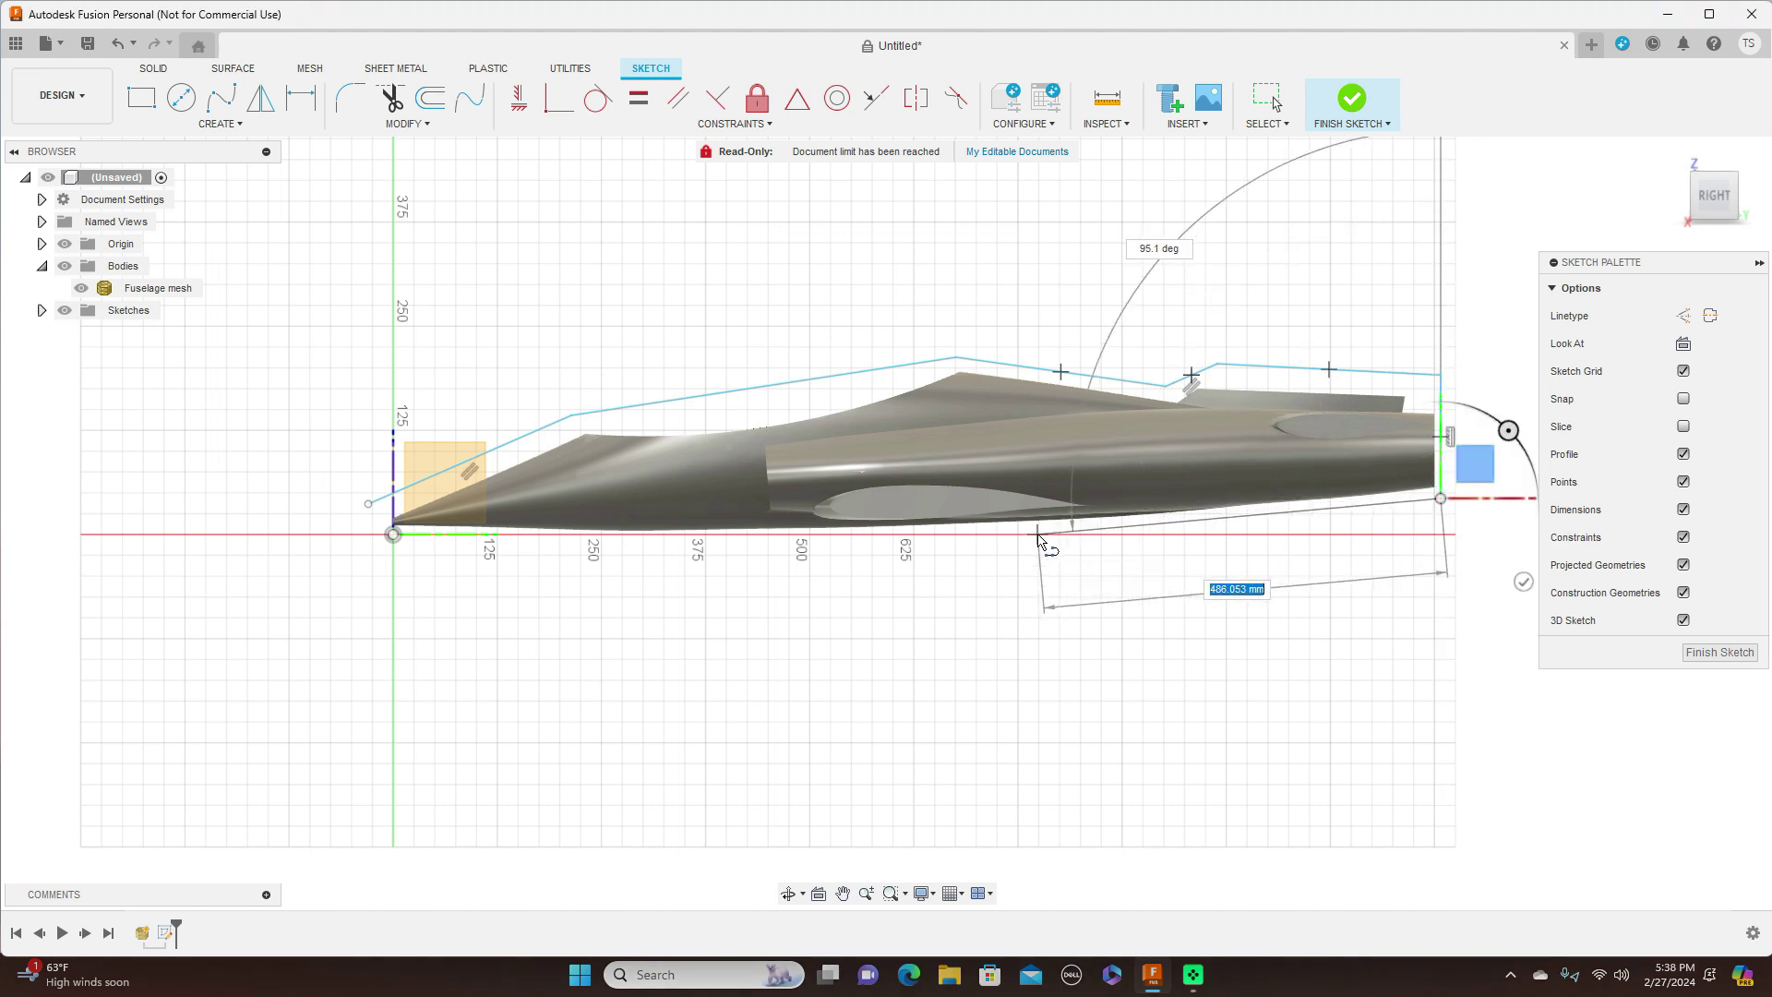
pyautogui.click(1038, 534)
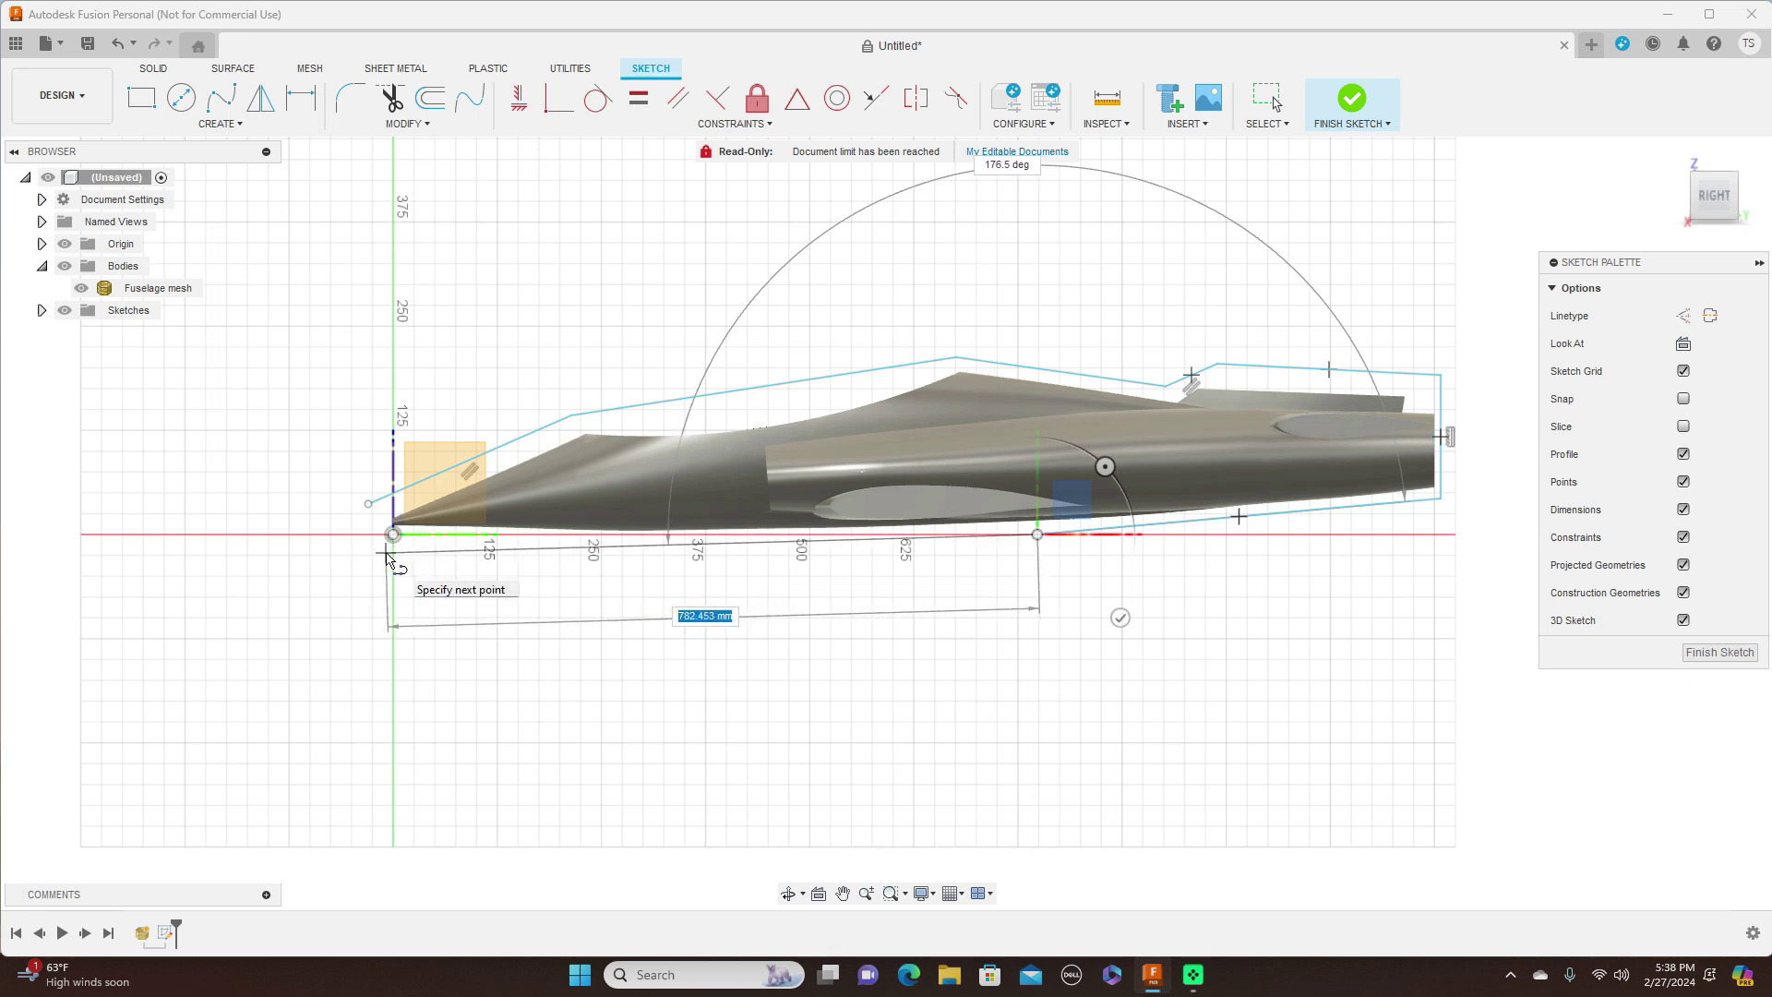
pyautogui.click(387, 552)
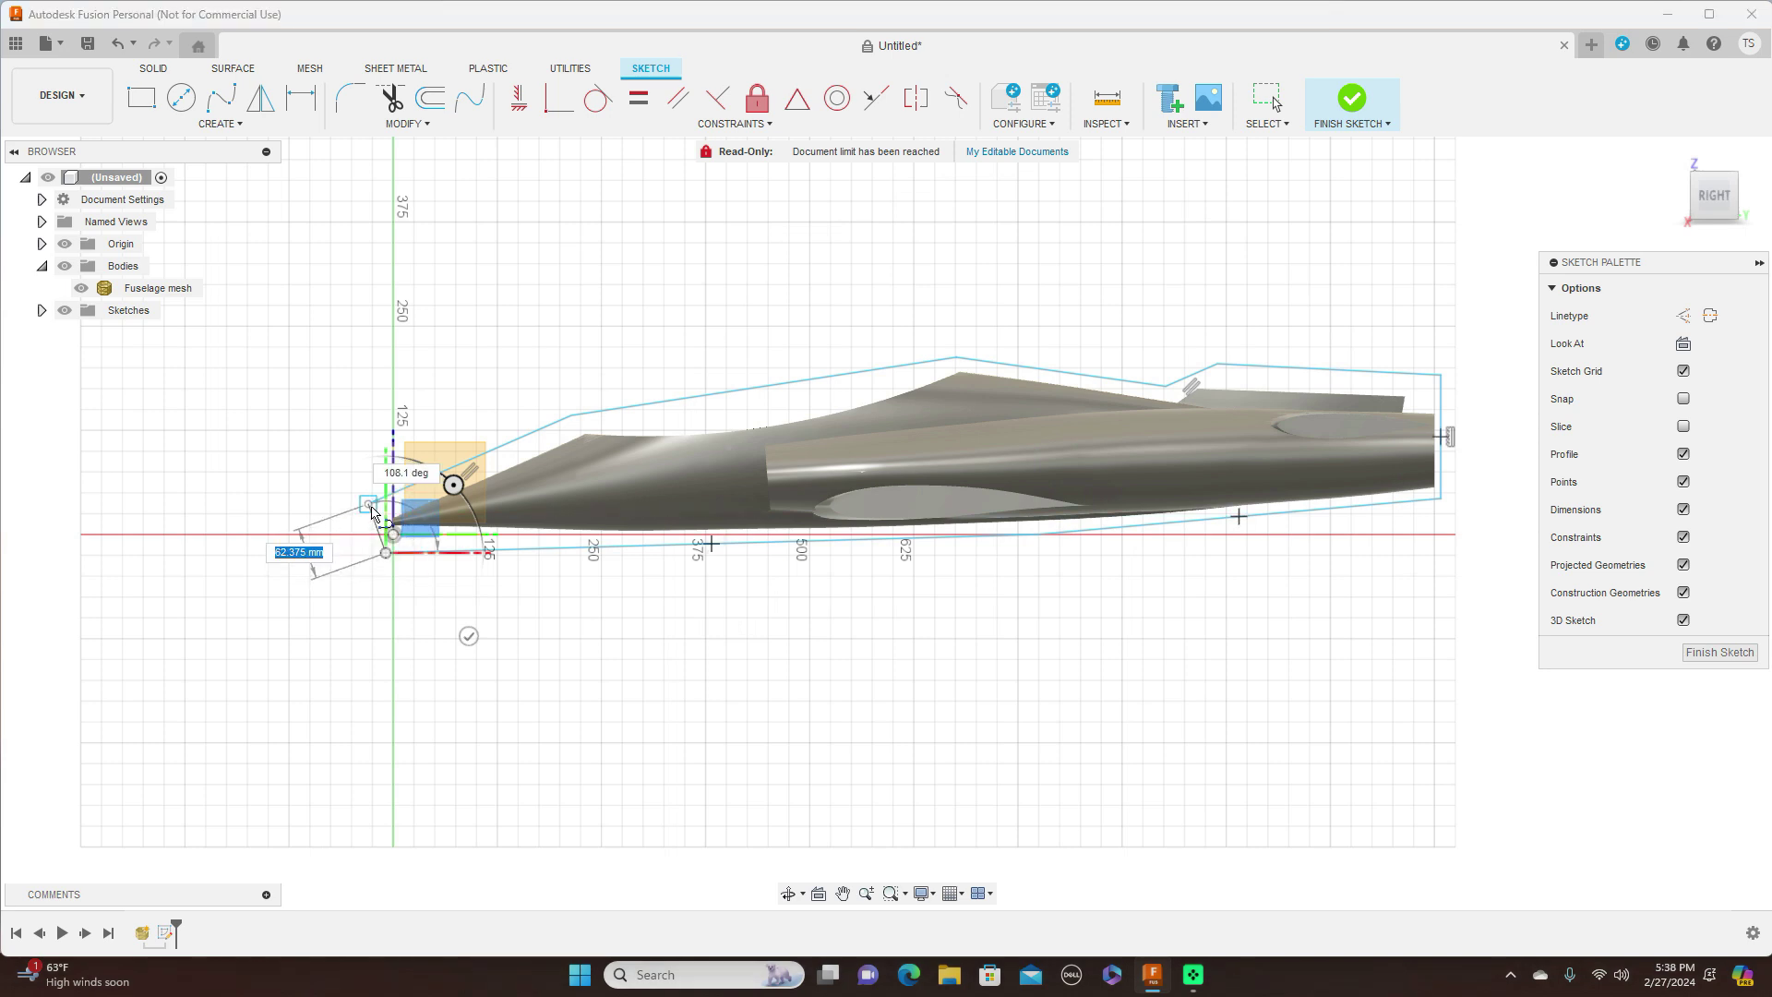
pyautogui.click(370, 505)
pyautogui.rightClick(374, 515)
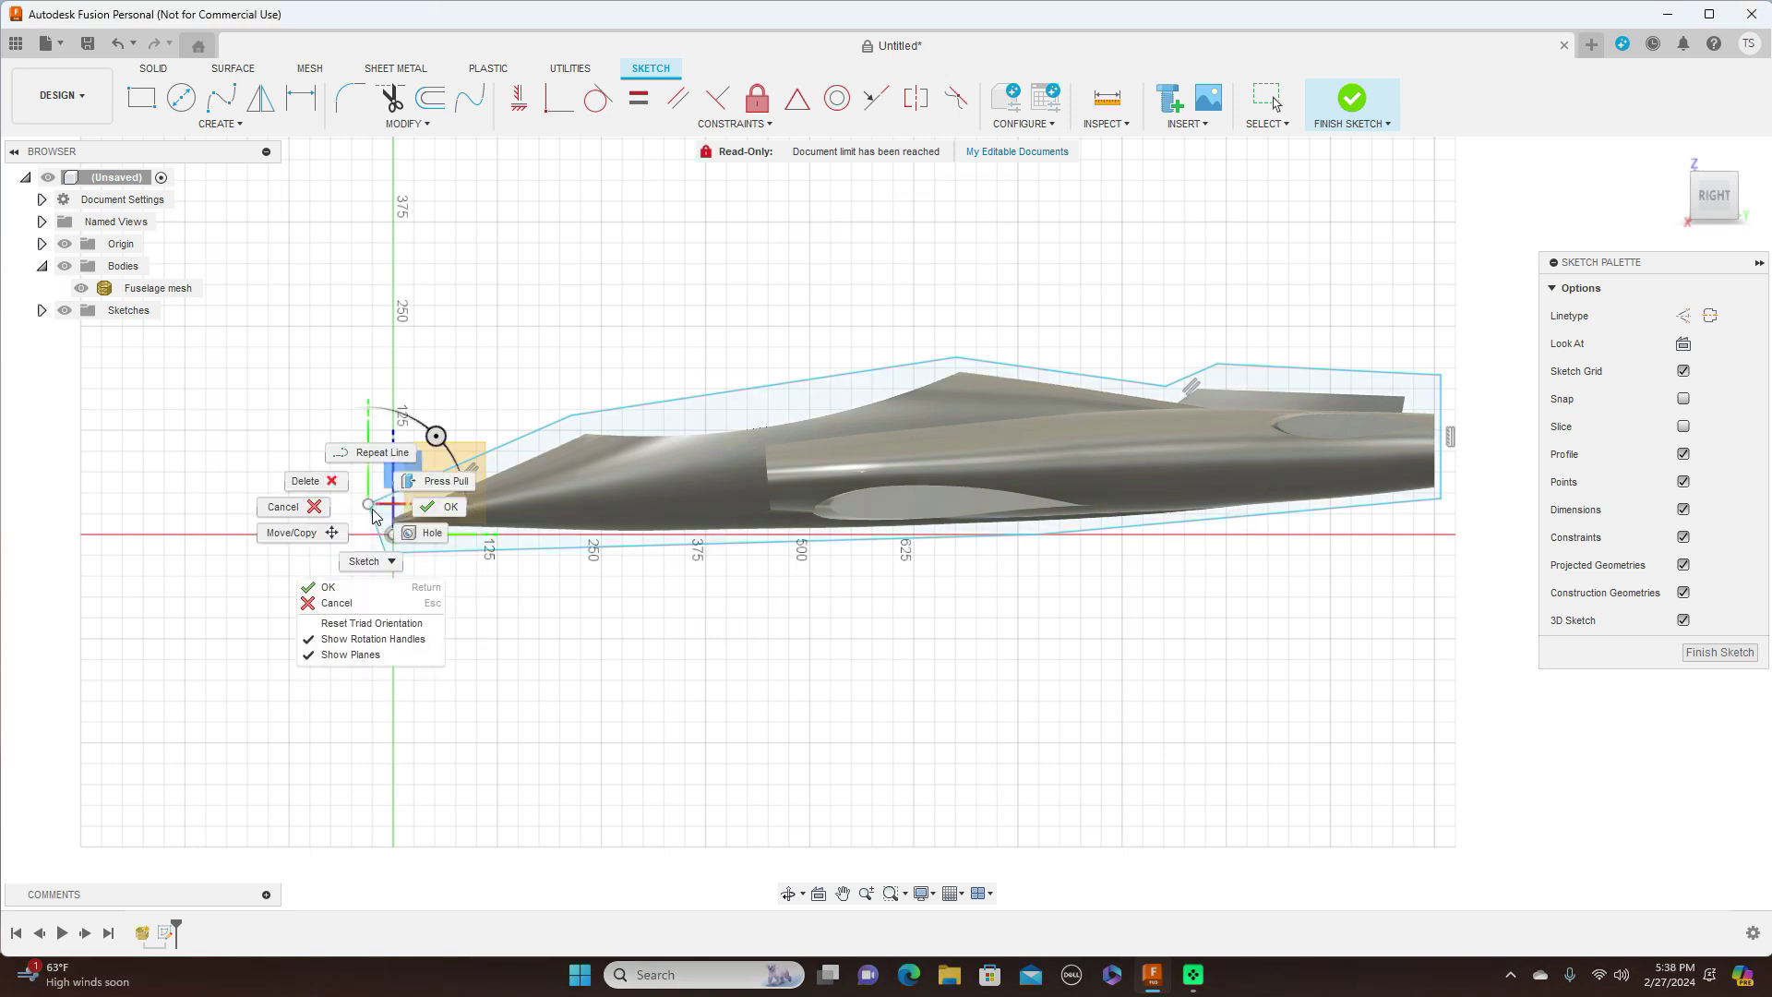
pyautogui.click(319, 588)
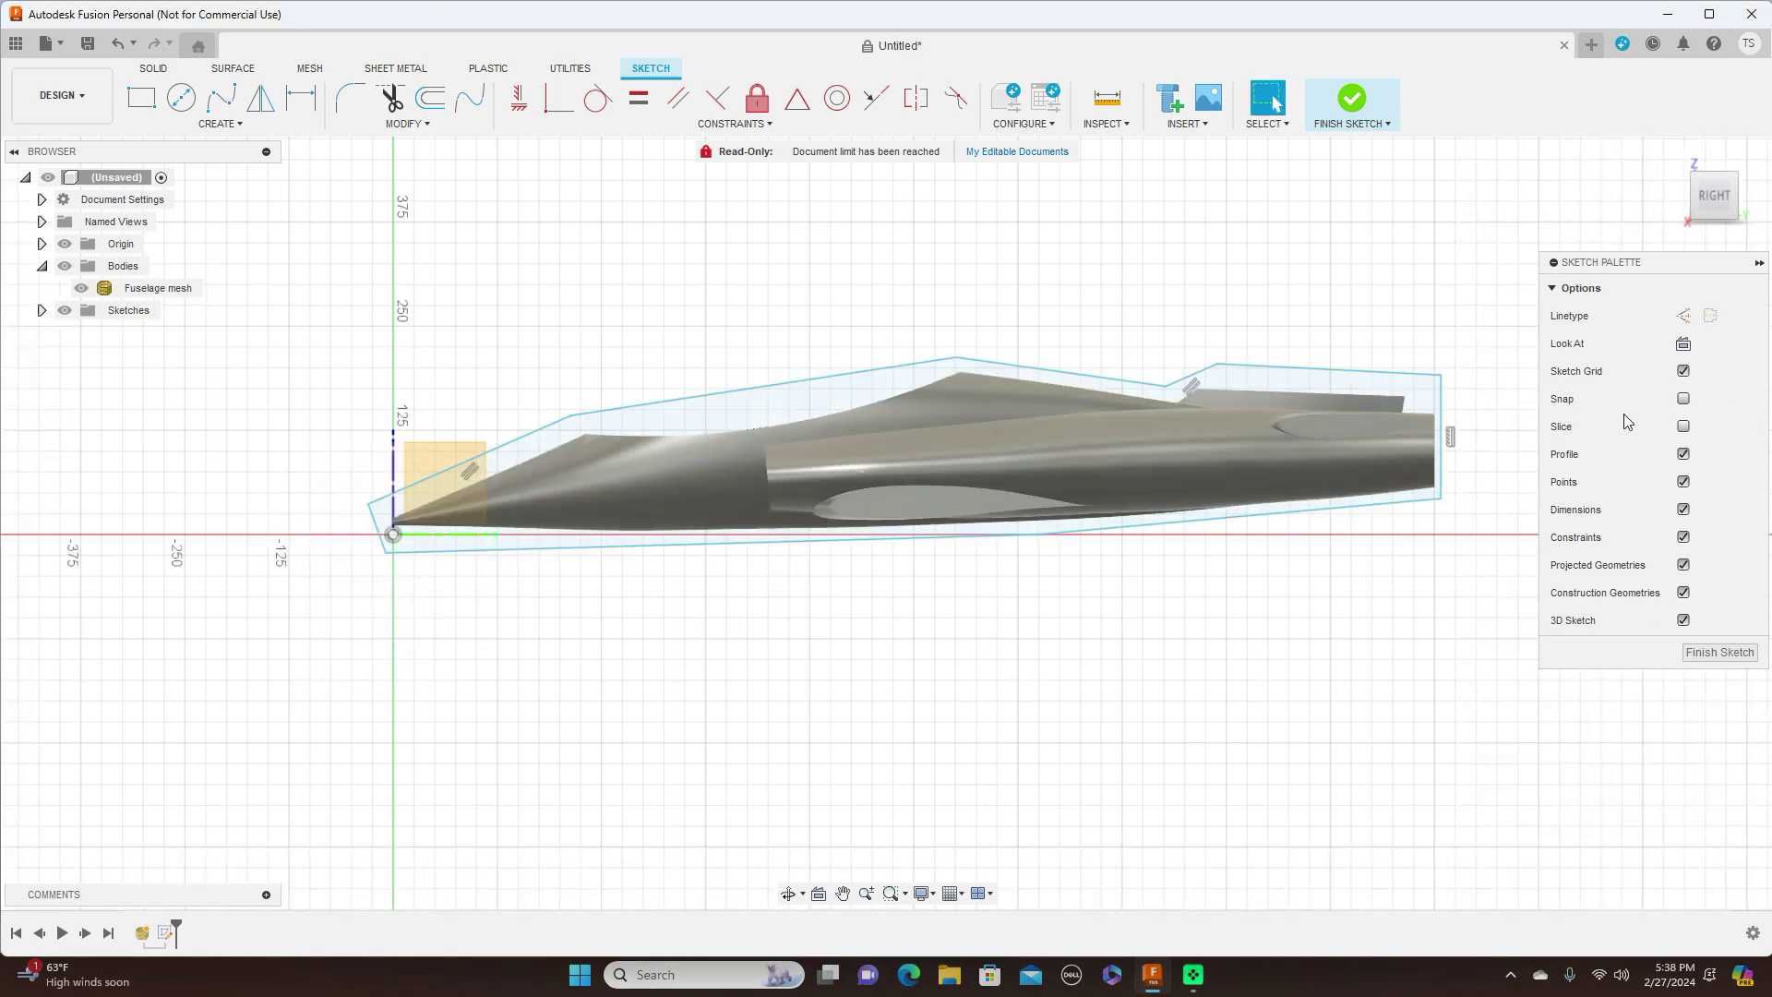
# Step: Move the outline's vertical tail line slightly farther behind the fuselage and finish the sketch
pyautogui.moveTo(1445, 415); pyautogui.dragTo(1460, 415)
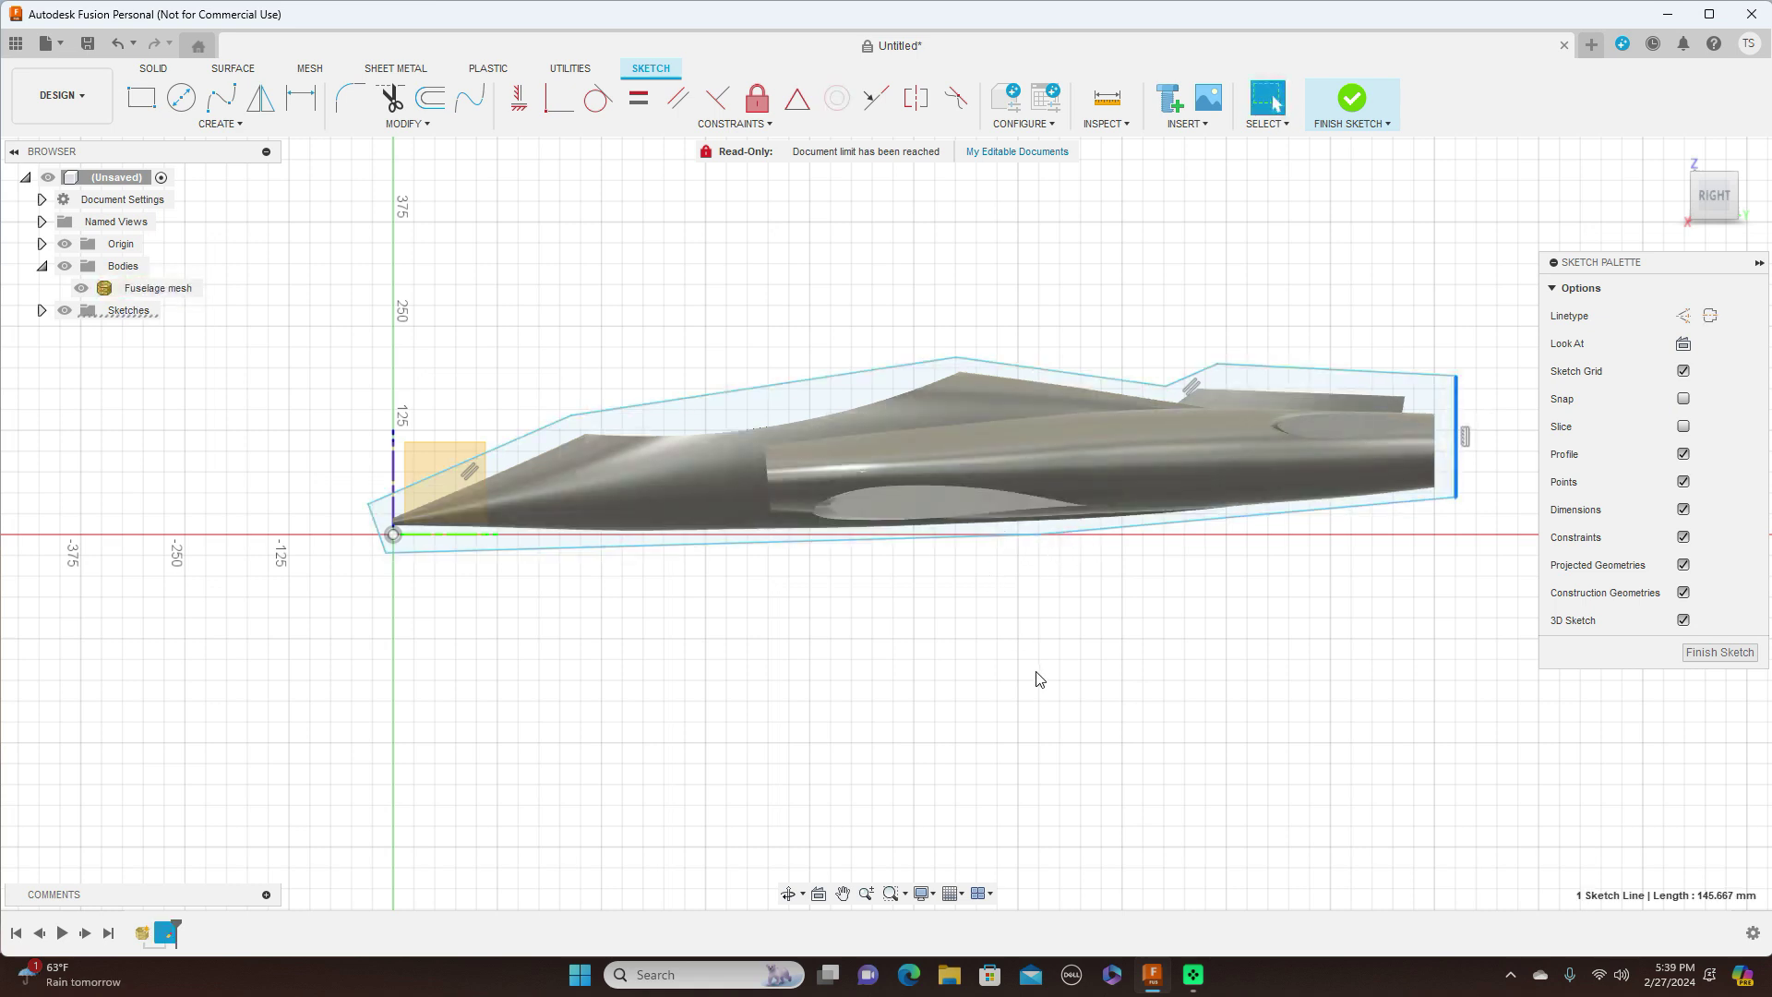
pyautogui.click(1718, 652)
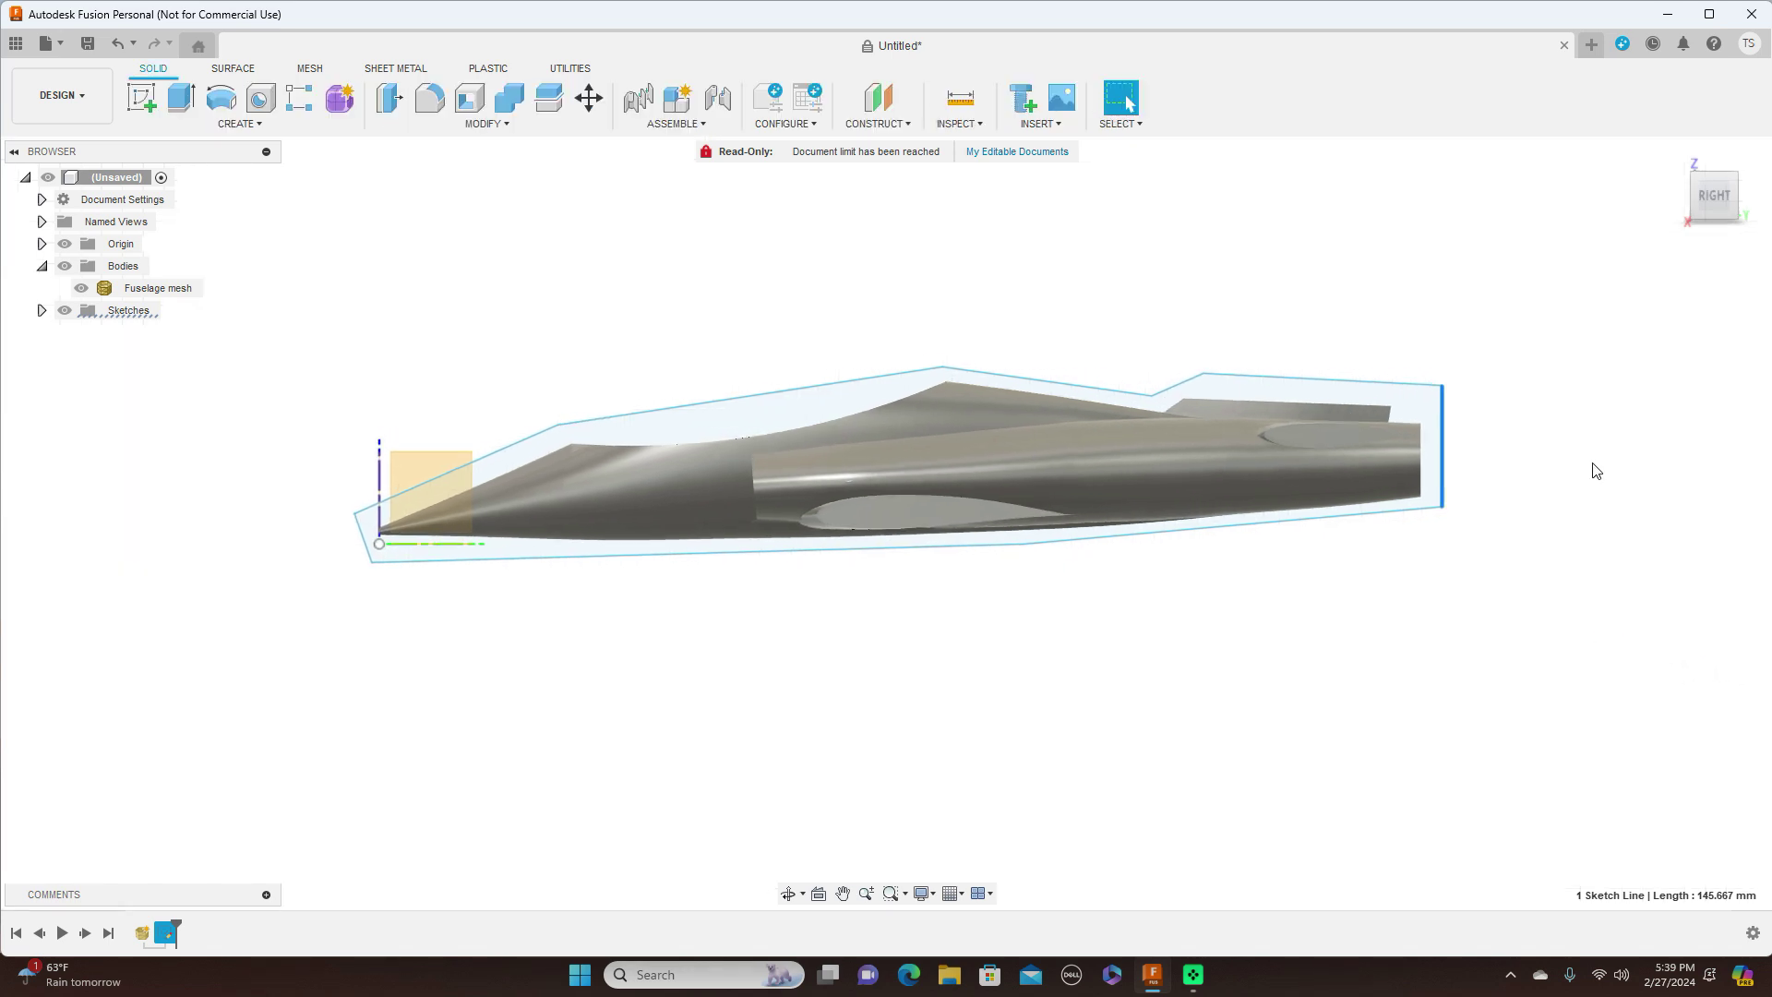
# Step: Extrude the closed side profile -110 mm as a new body, away from the half fuselage
pyautogui.press('e')
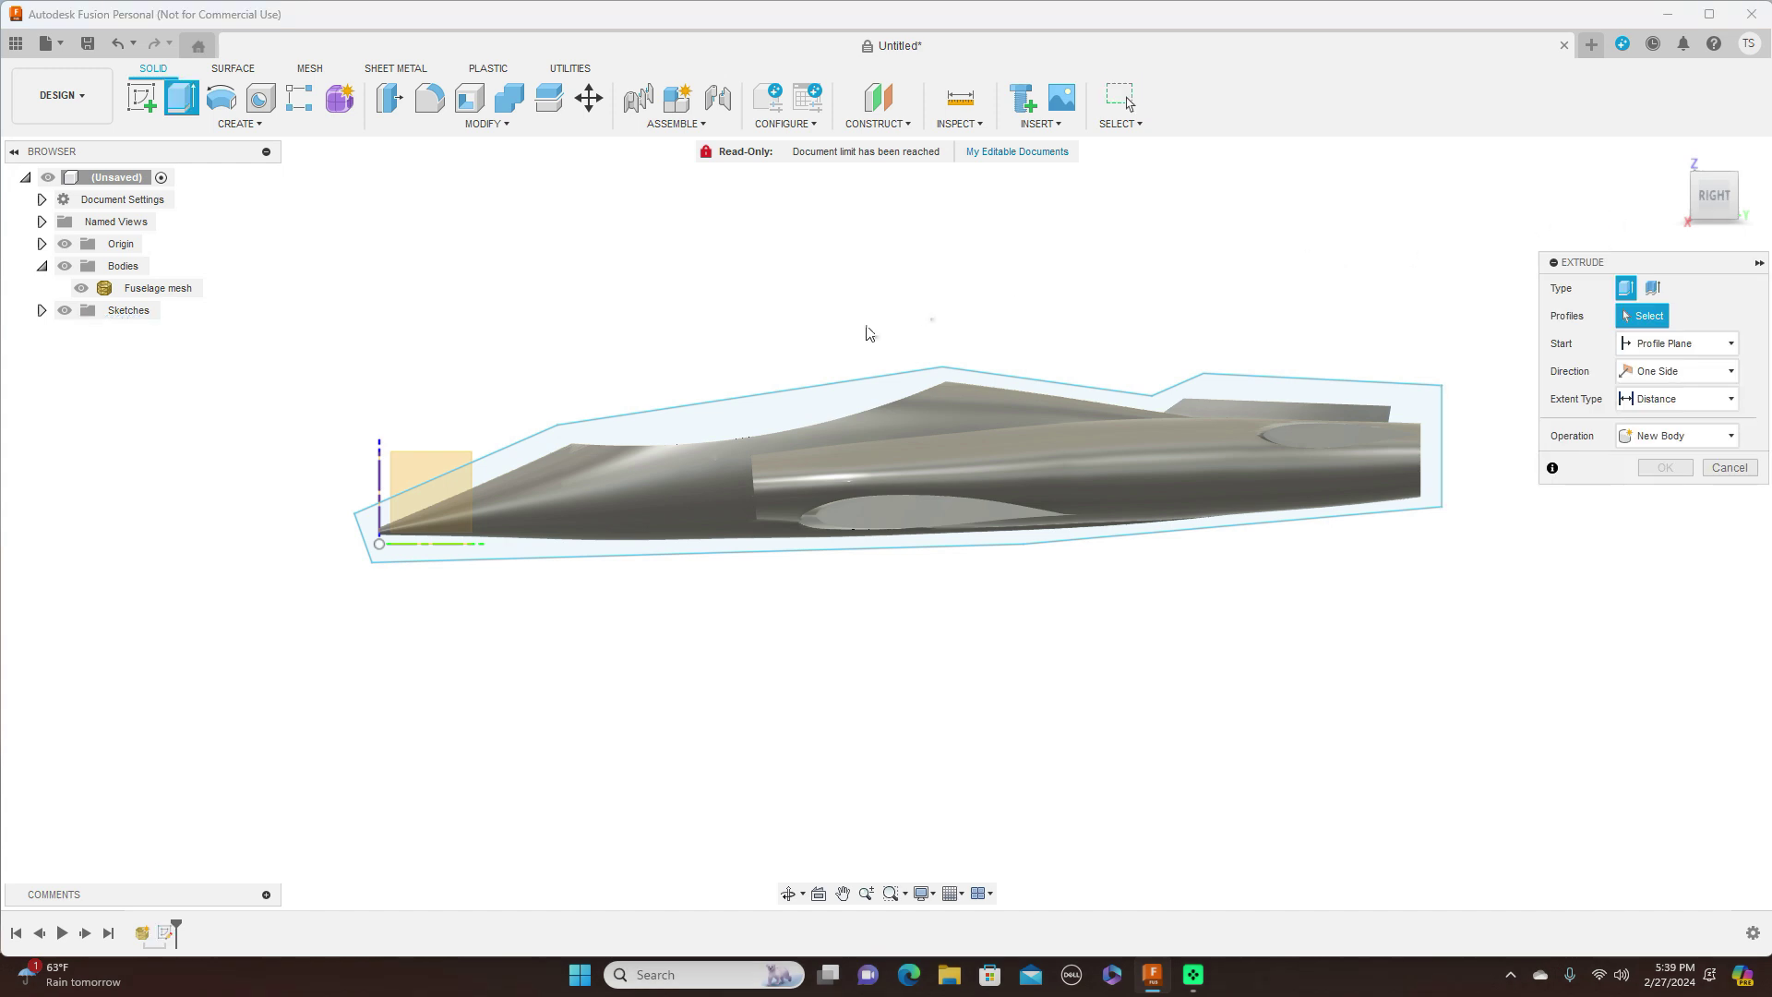
pyautogui.click(782, 417)
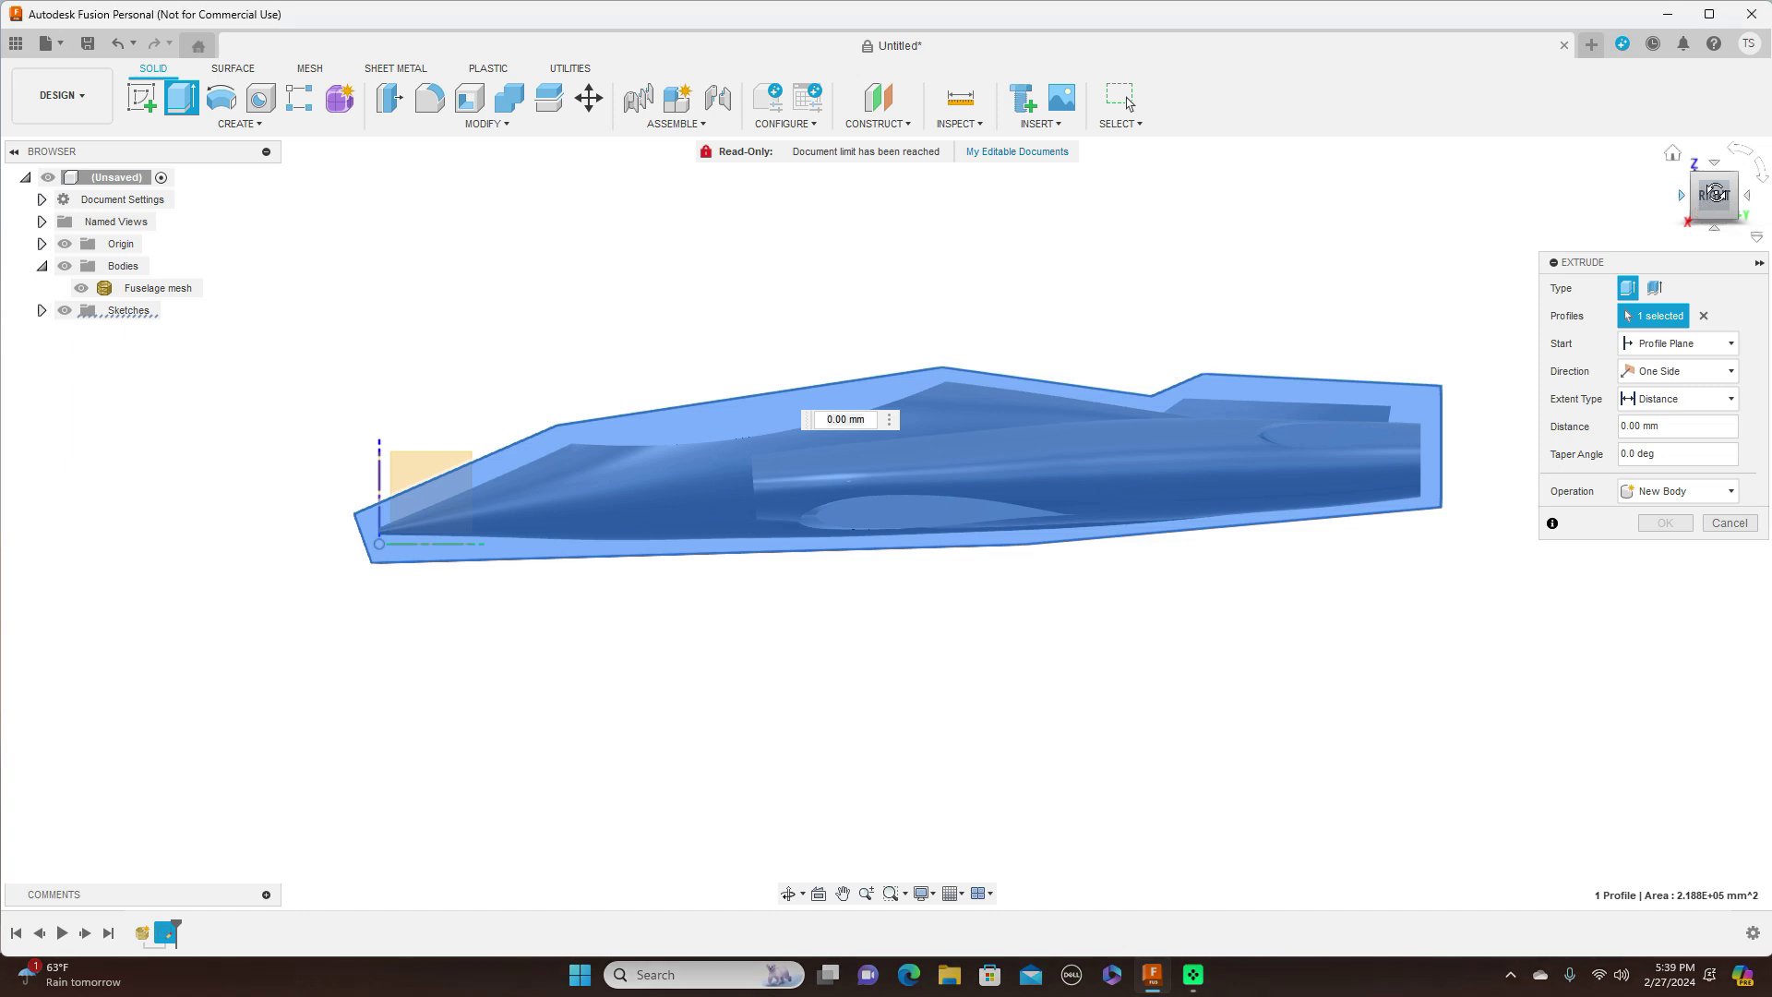
pyautogui.click(1683, 196)
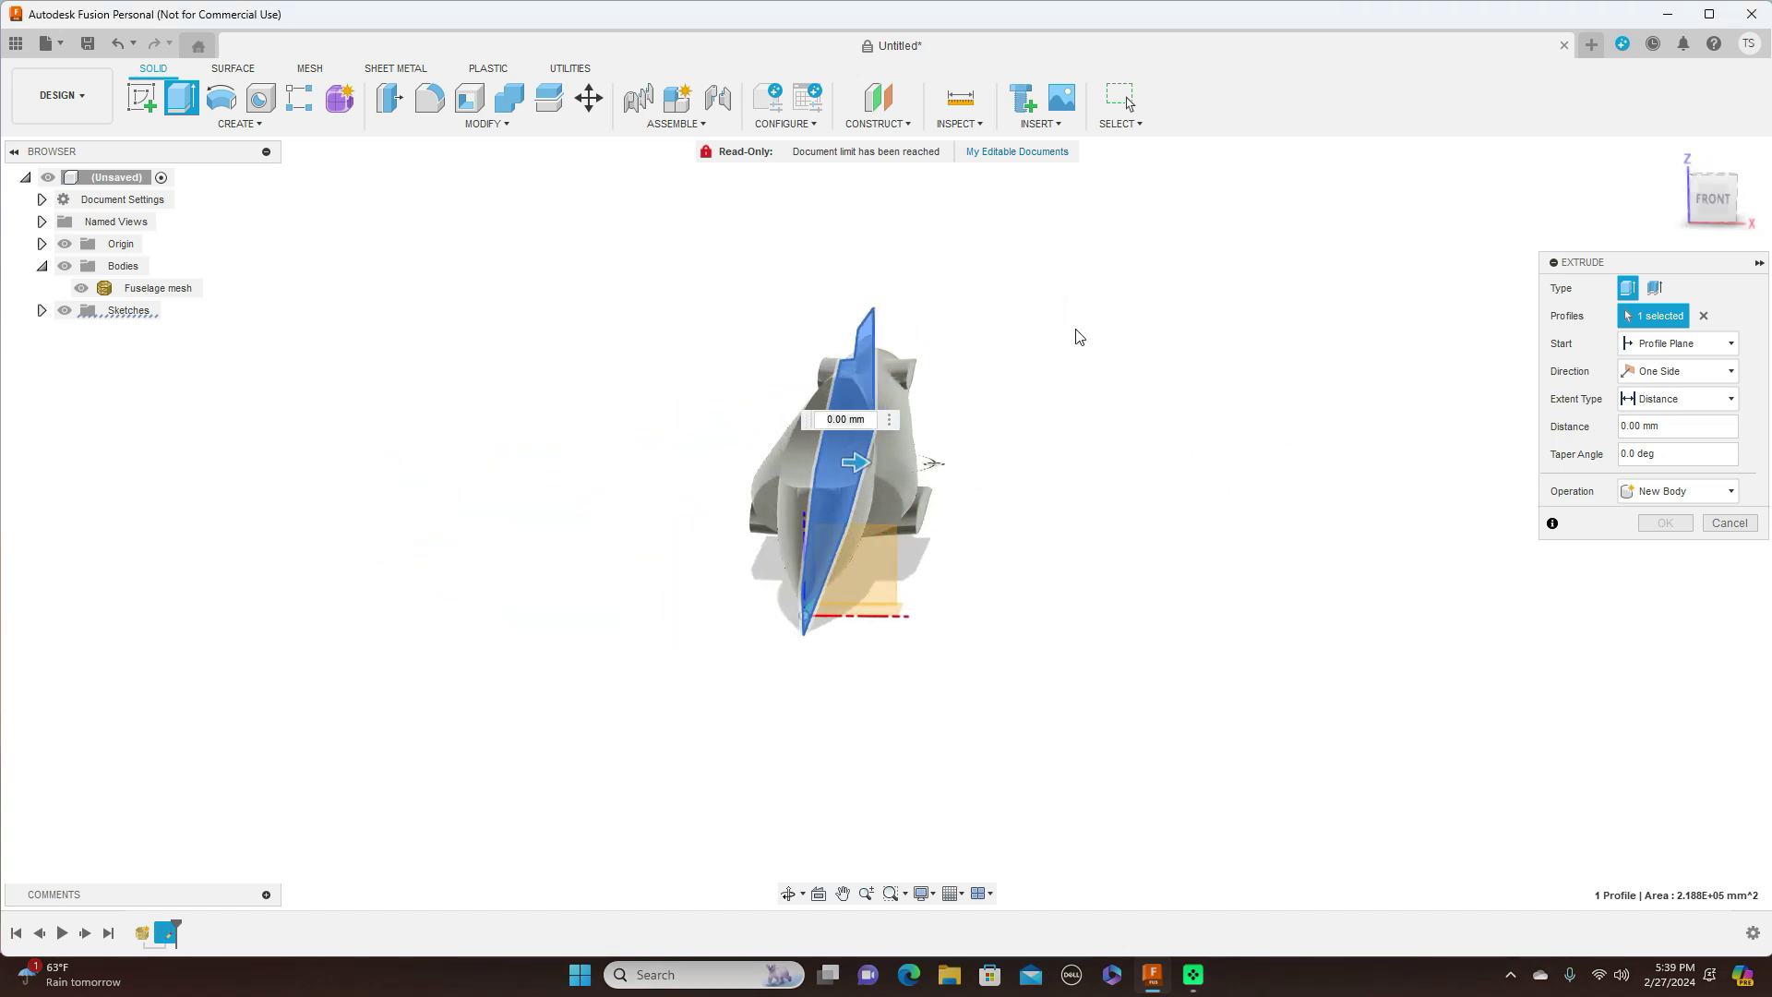
pyautogui.moveTo(857, 462); pyautogui.dragTo(780, 466)
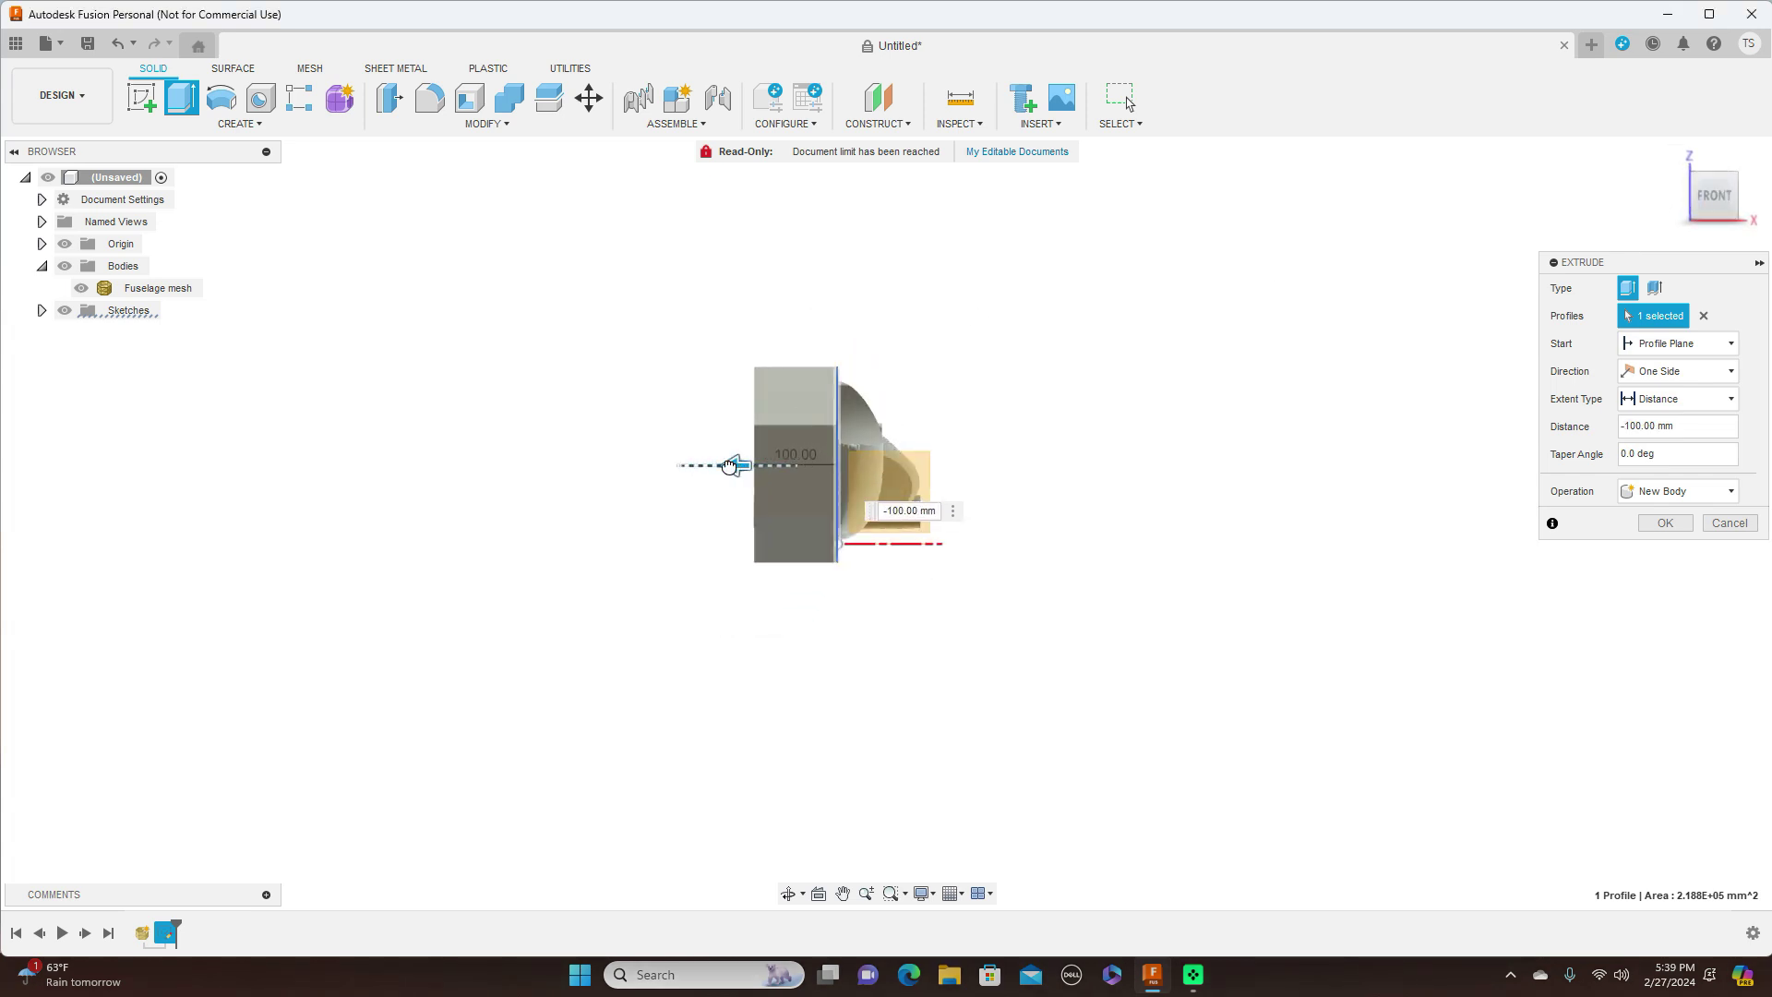
pyautogui.click(905, 510)
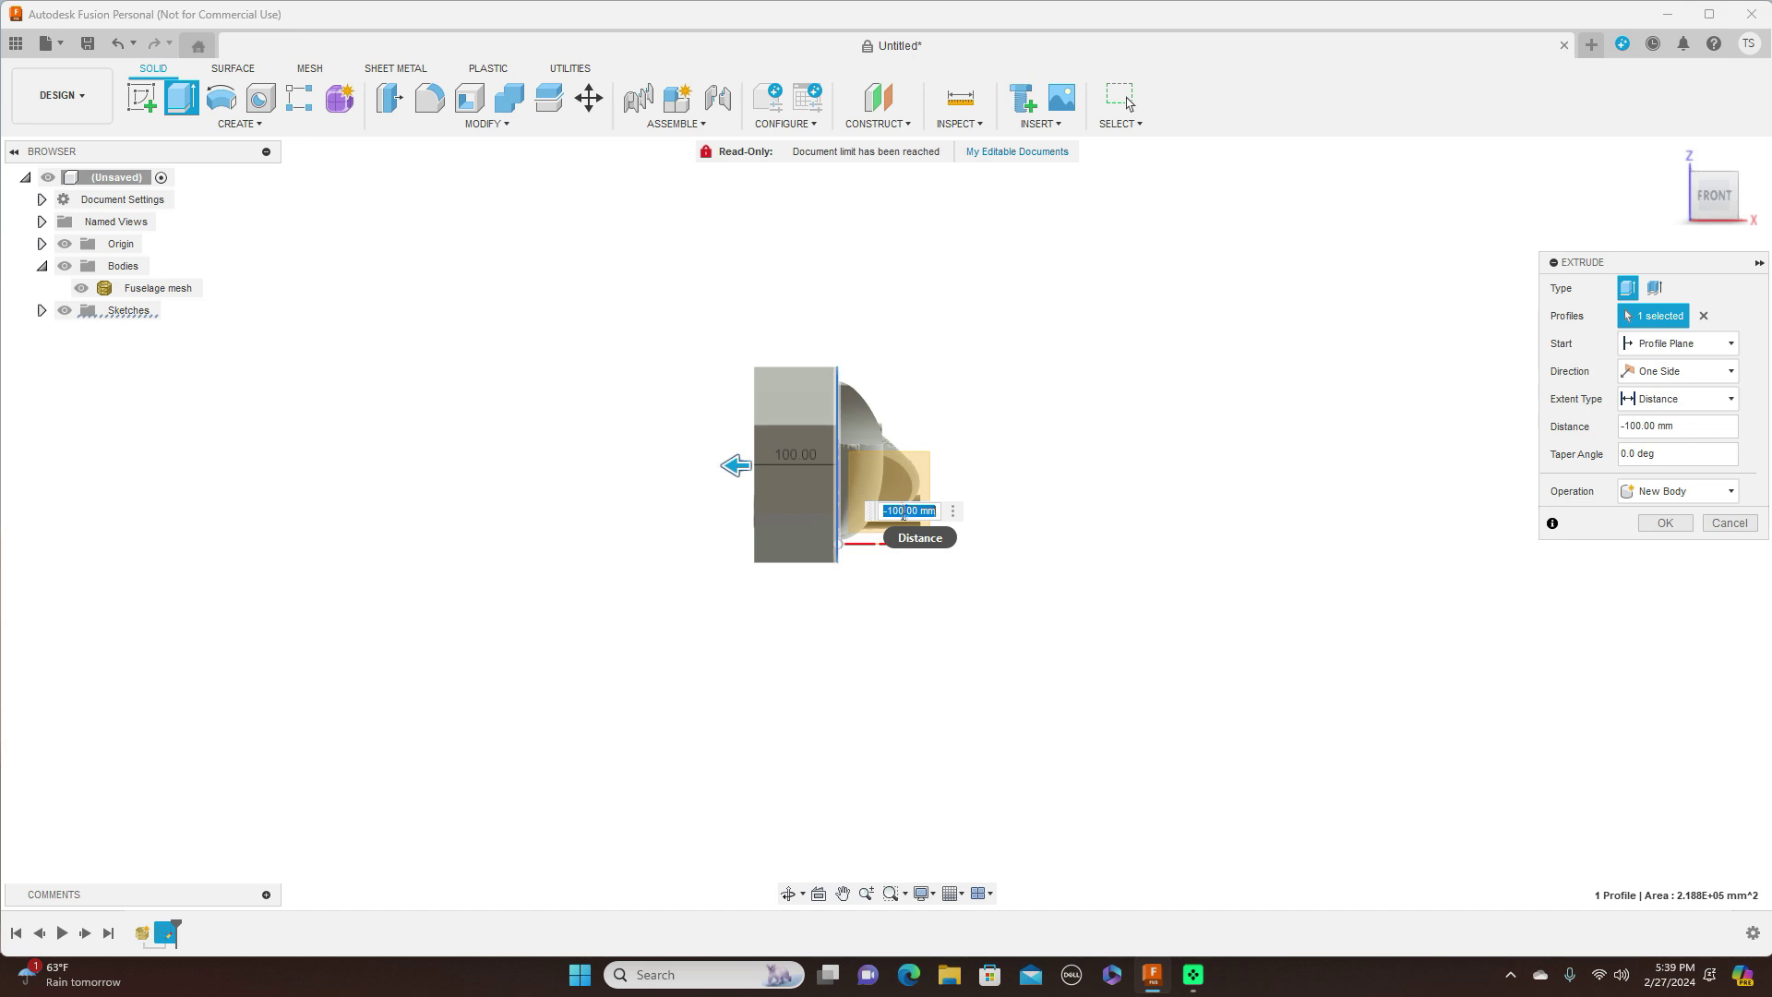
pyautogui.click(927, 514)
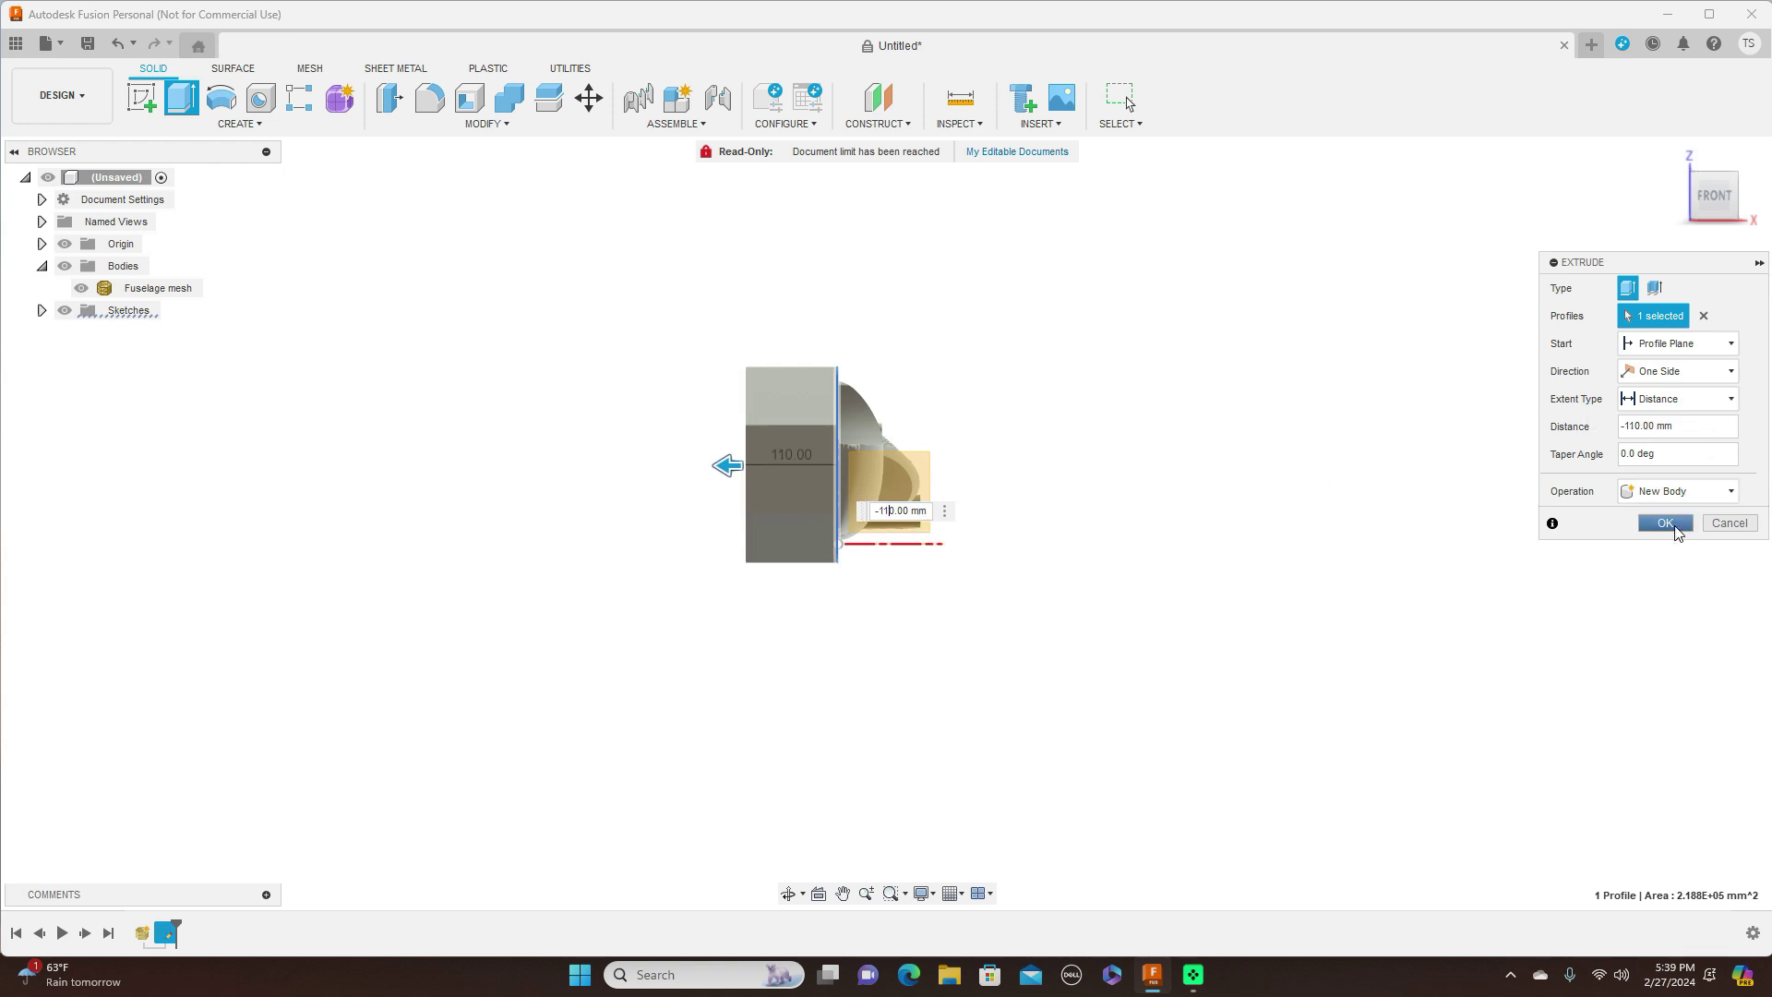
pyautogui.click(1665, 522)
# Step: Hide the origin and the Fuselage mesh so that only the extruded block shows in an angled view
pyautogui.click(1753, 229)
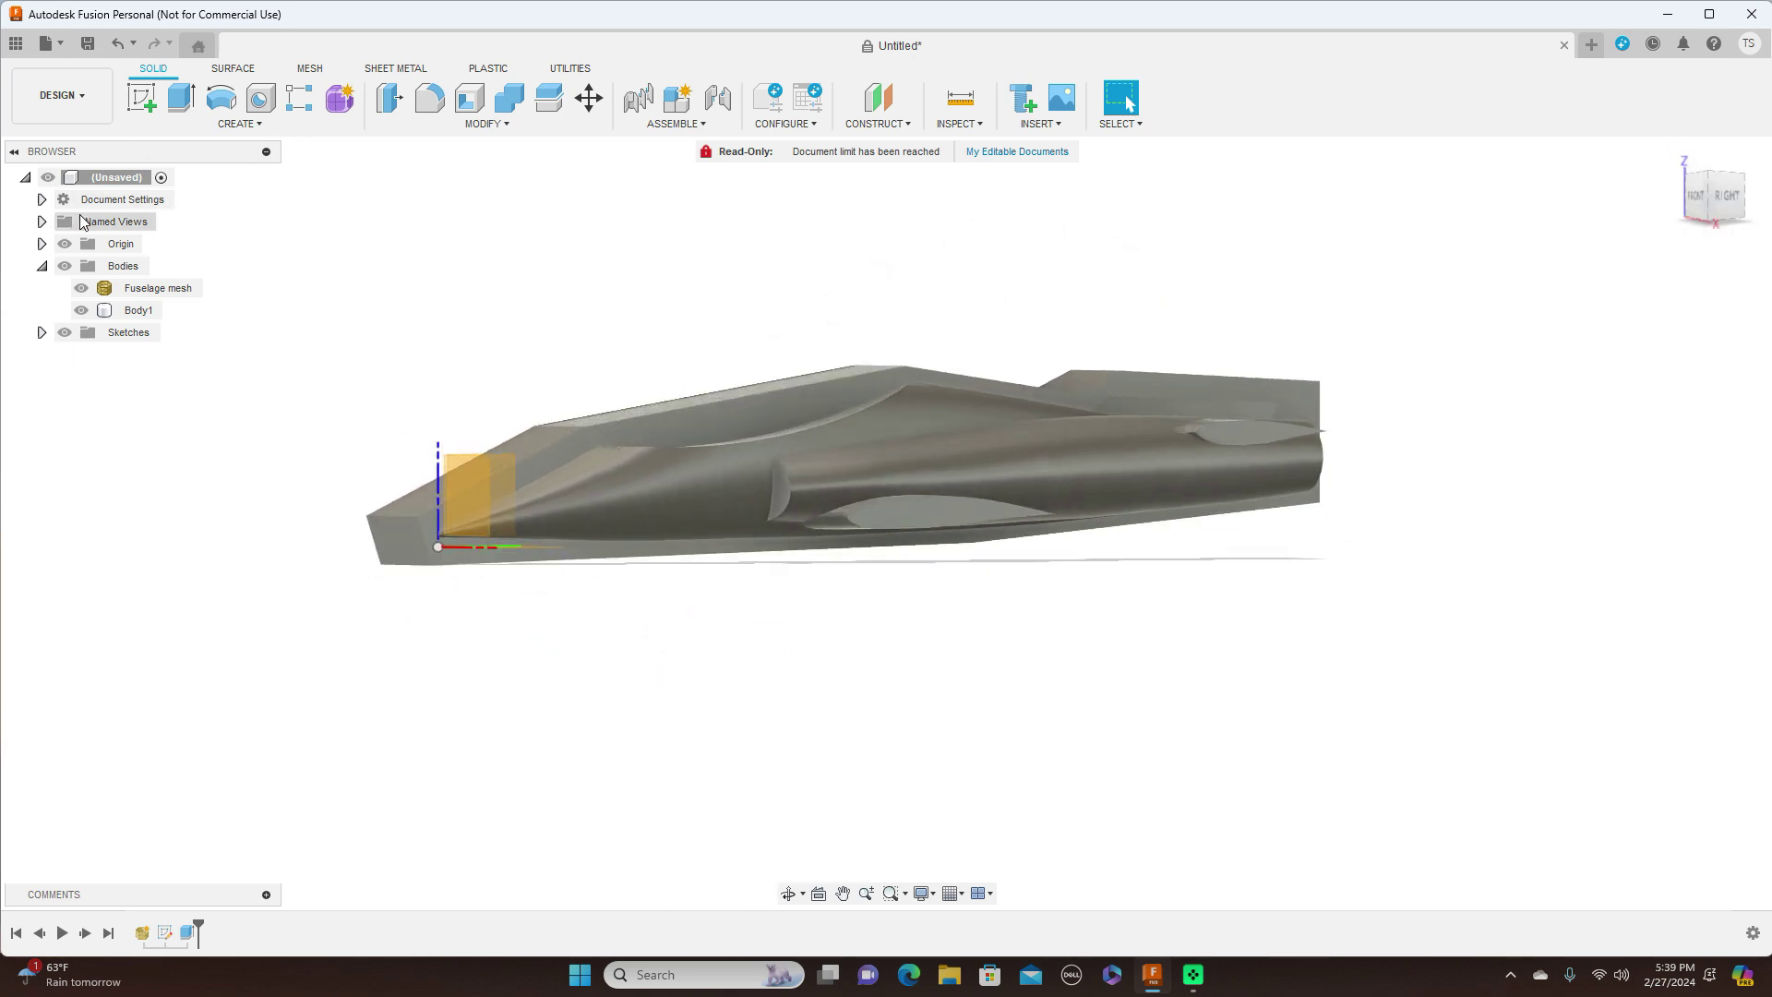
pyautogui.click(64, 243)
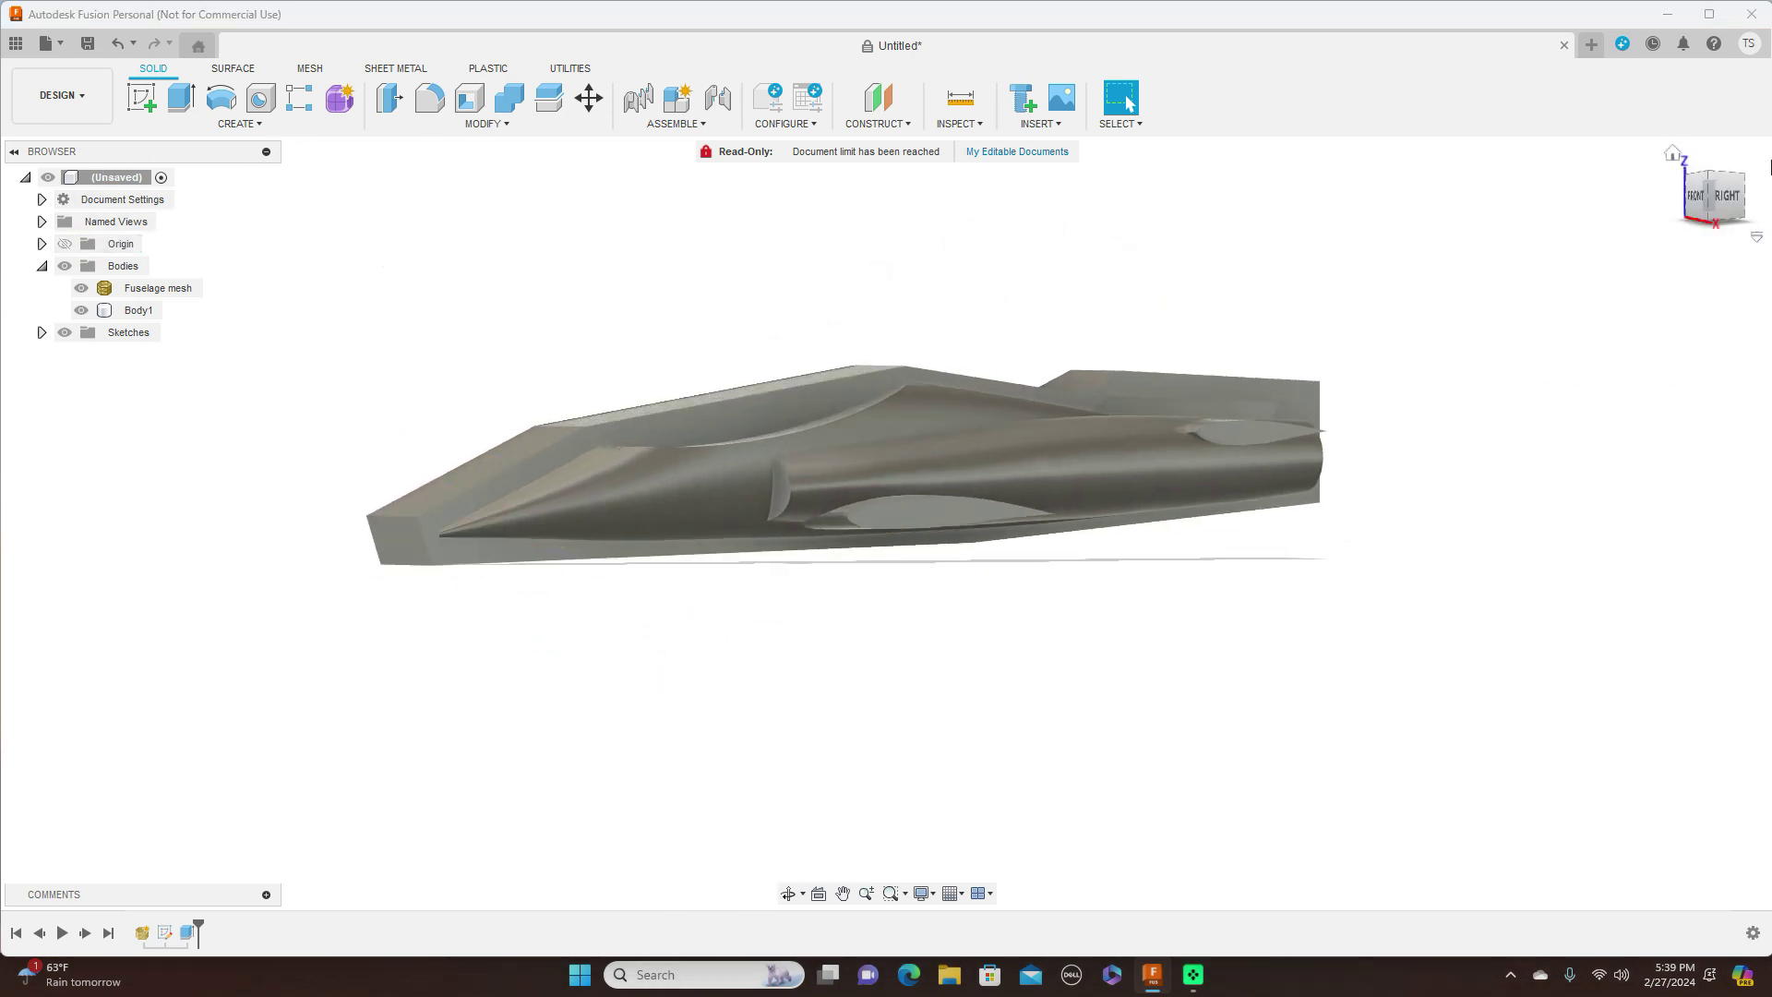
pyautogui.click(1709, 205)
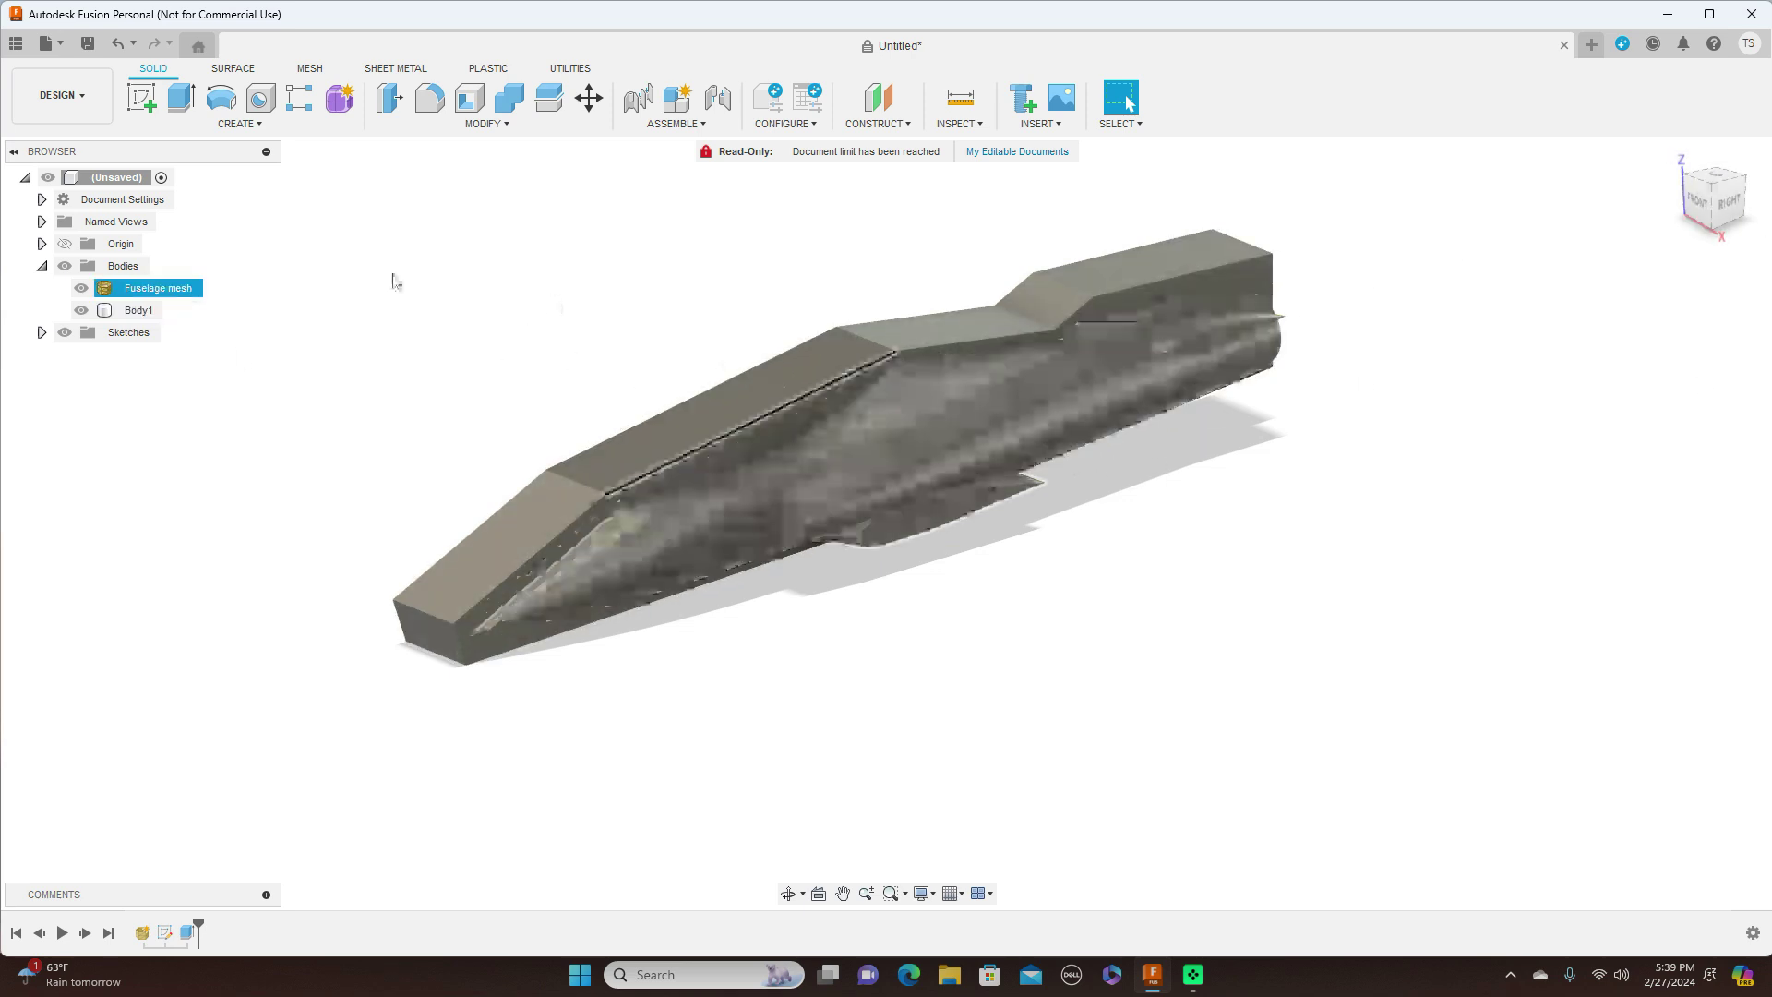
pyautogui.click(80, 289)
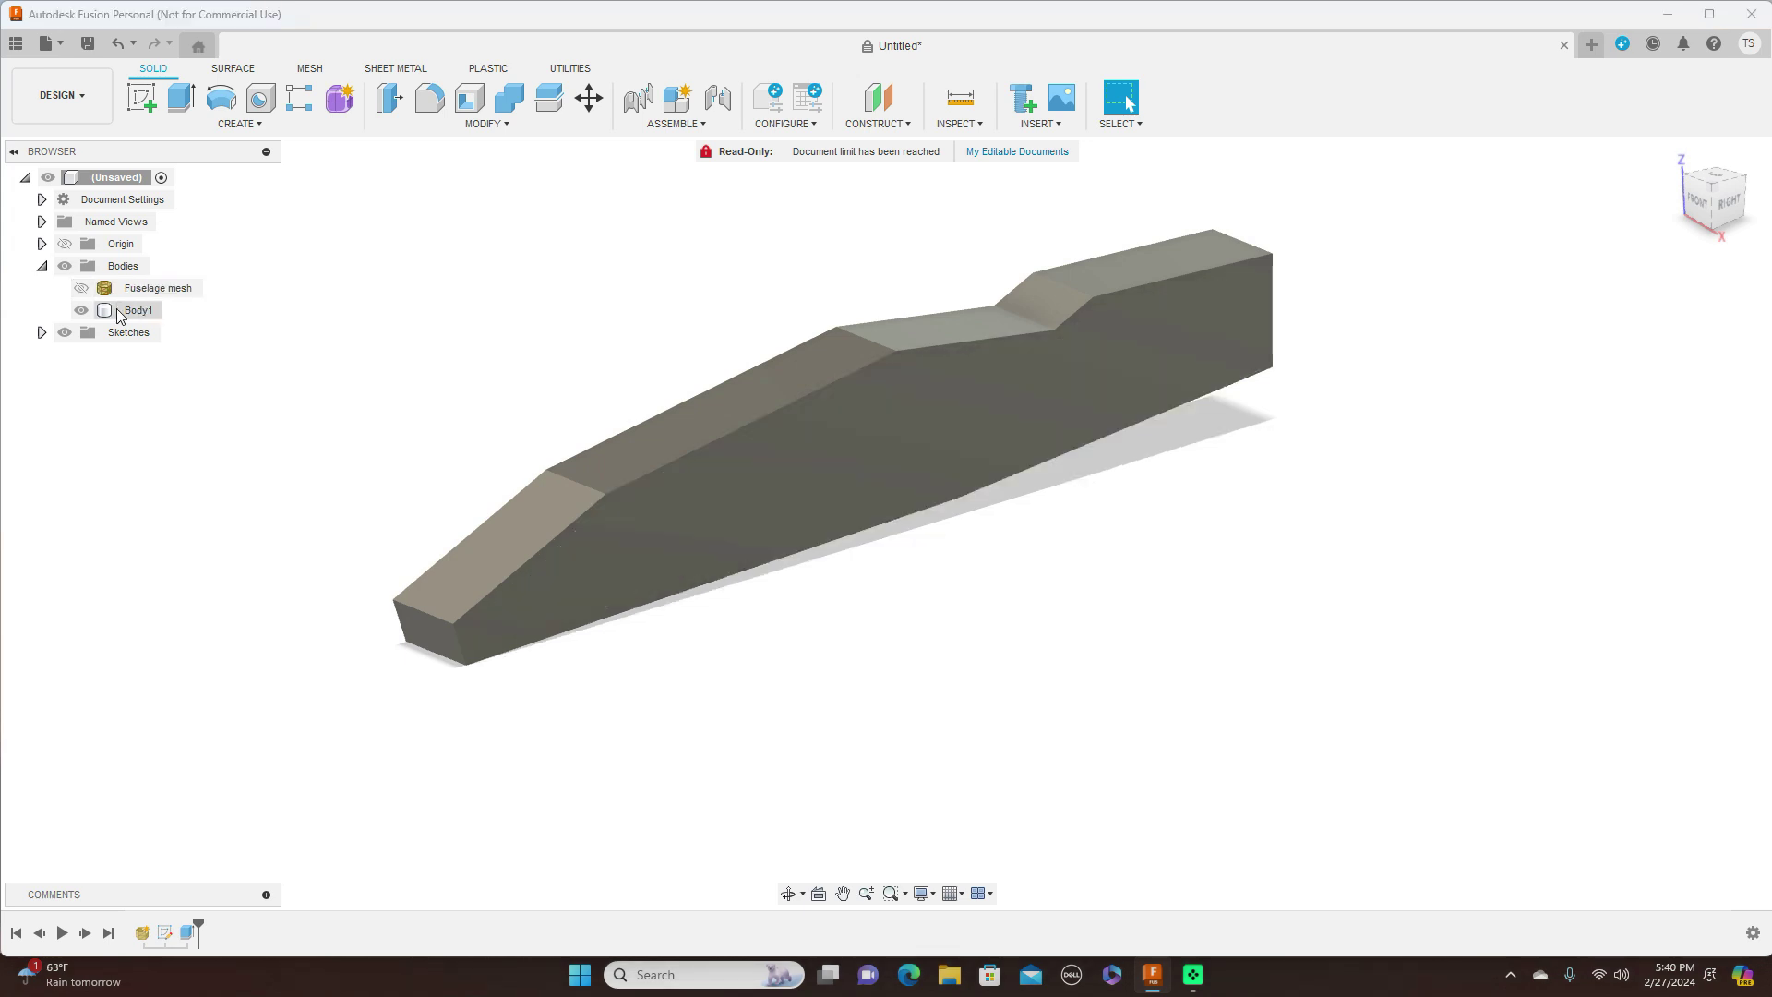
# Step: Rename the extruded body as Mold
pyautogui.click(125, 313)
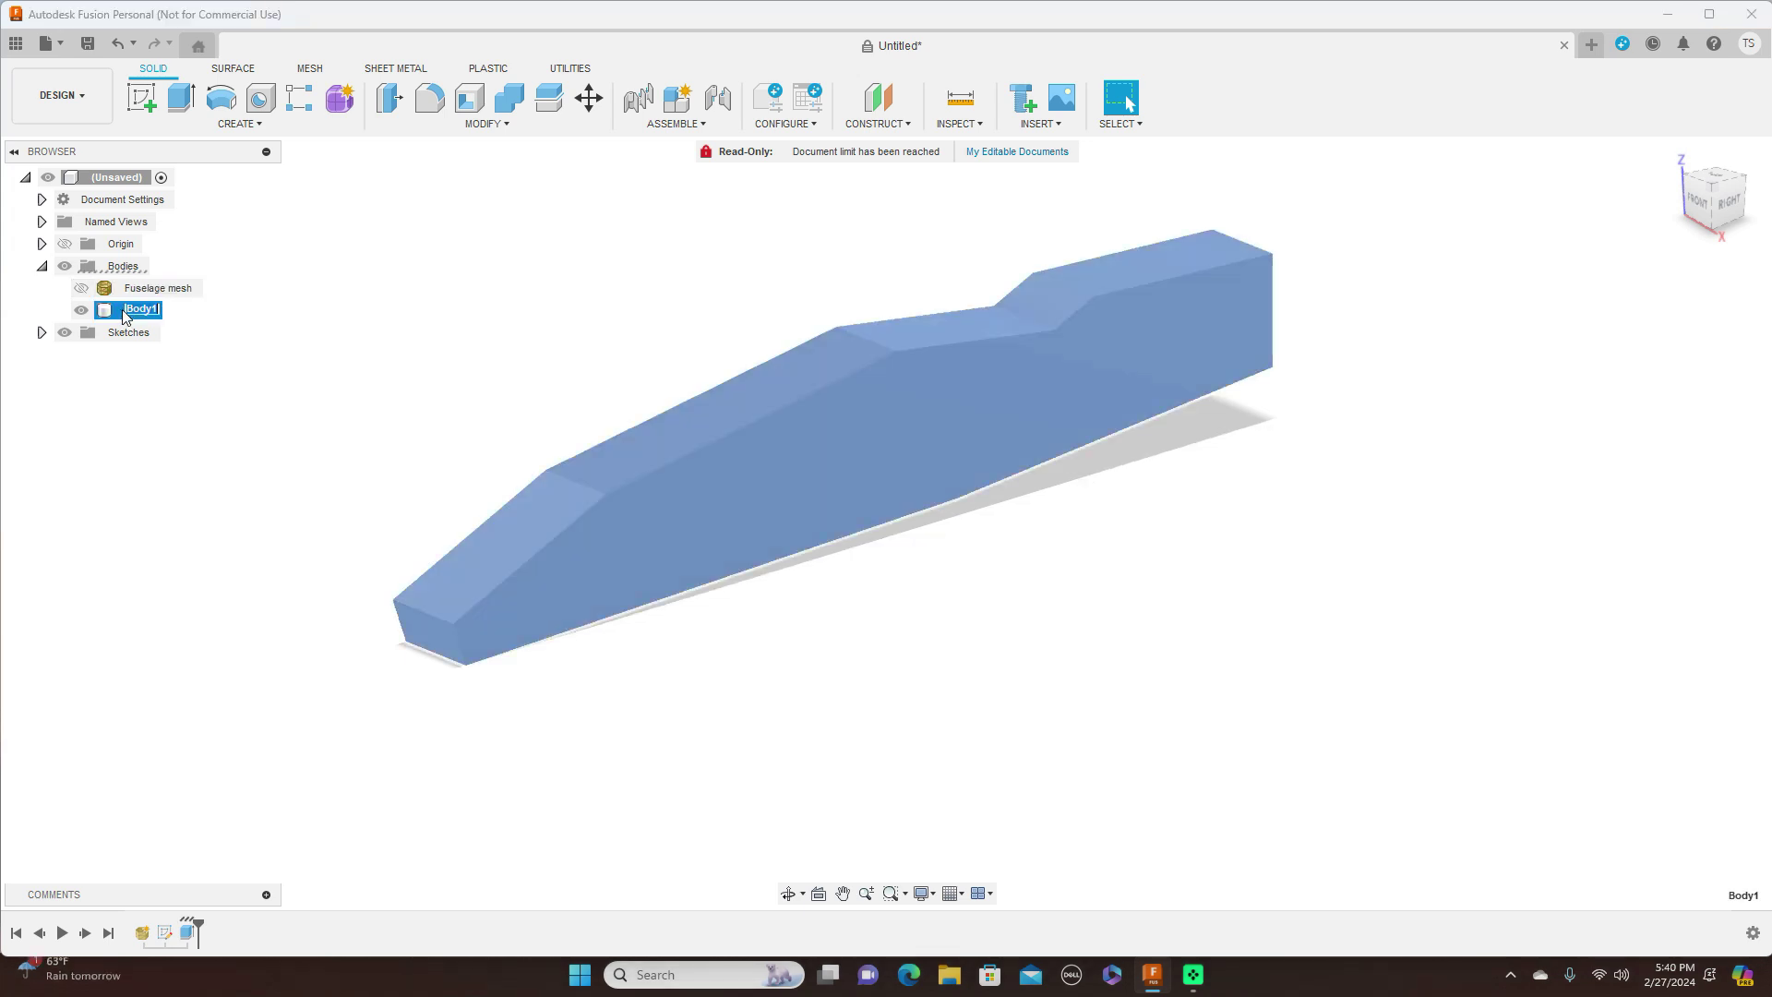
pyautogui.doubleClick(130, 311)
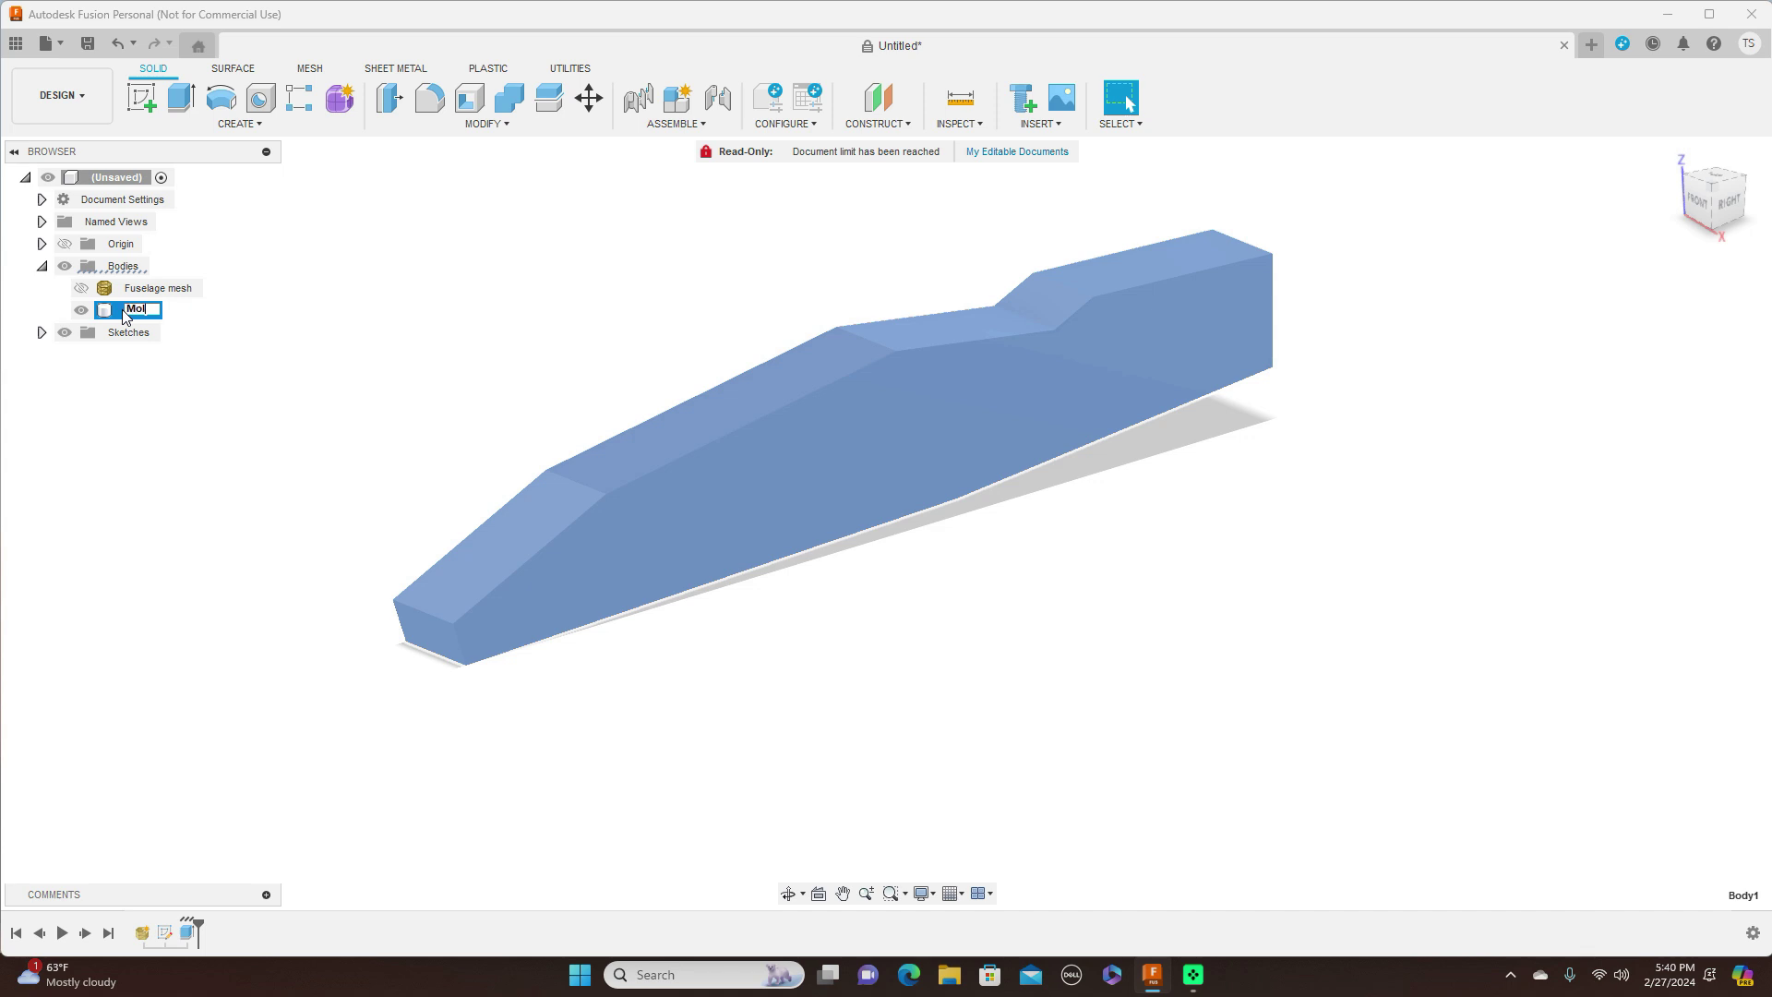
pyautogui.press('Return')
pyautogui.click(355, 261)
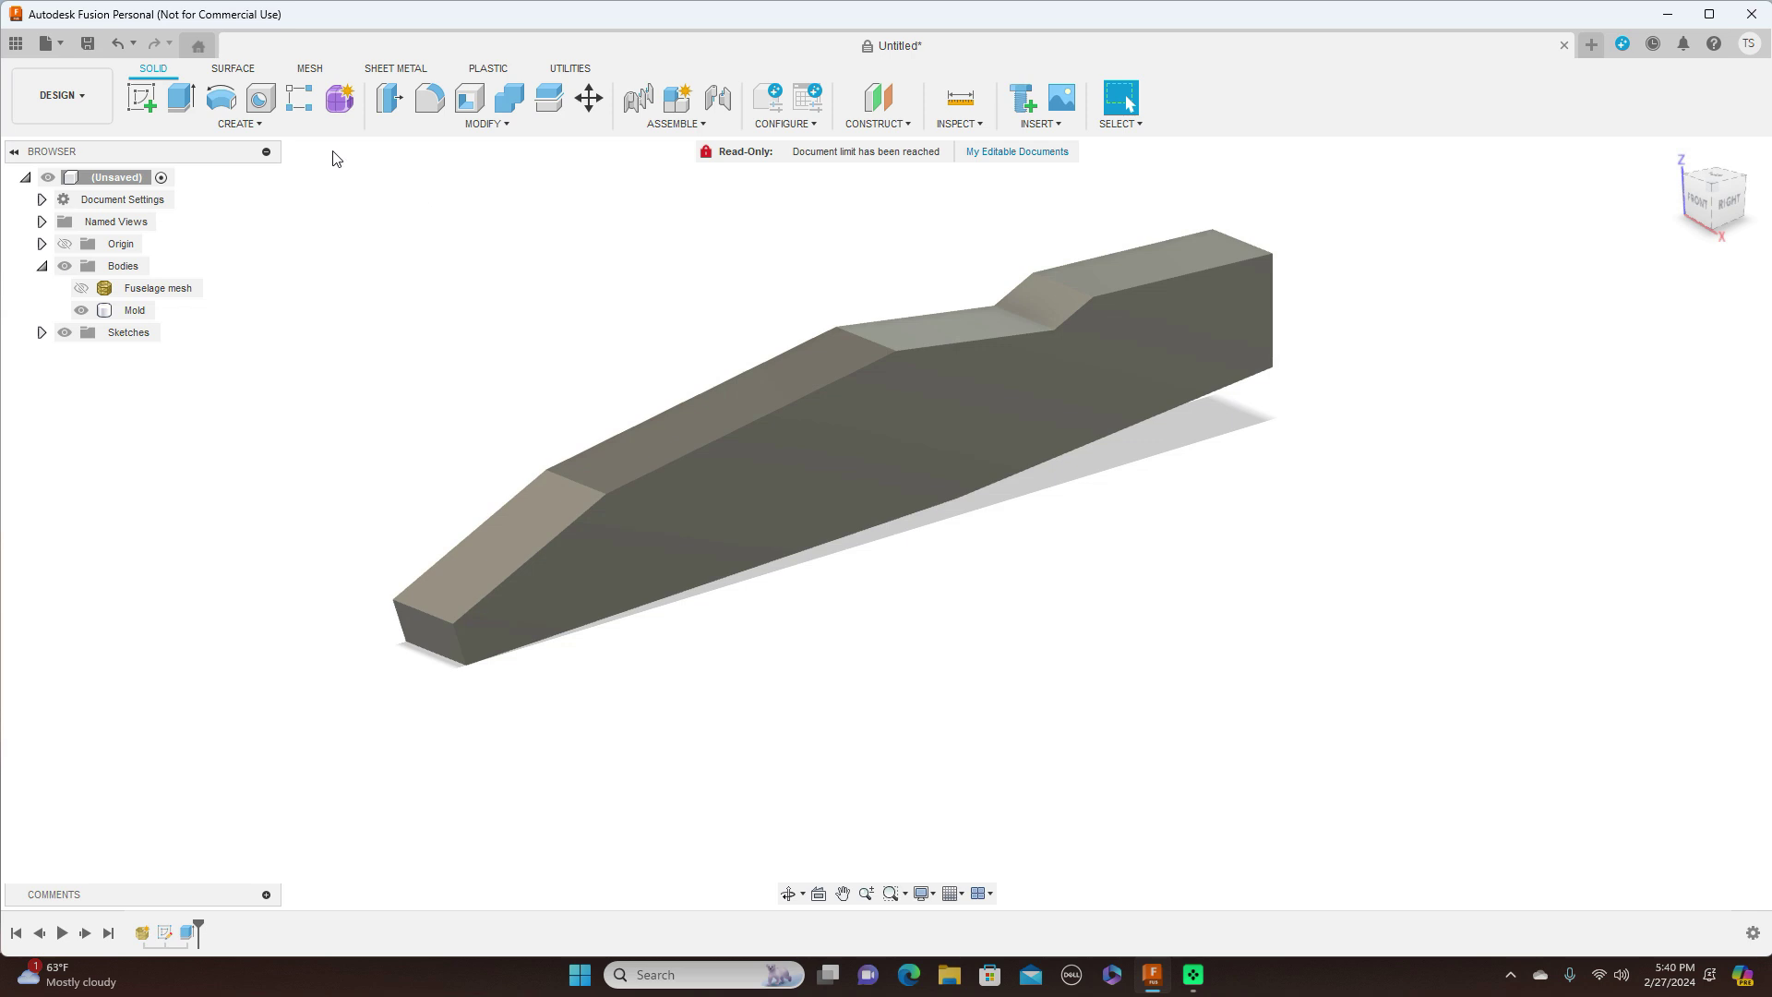
# Step: Convert the Mold body to a mesh body with Tessellate at Medium refinement
pyautogui.click(312, 70)
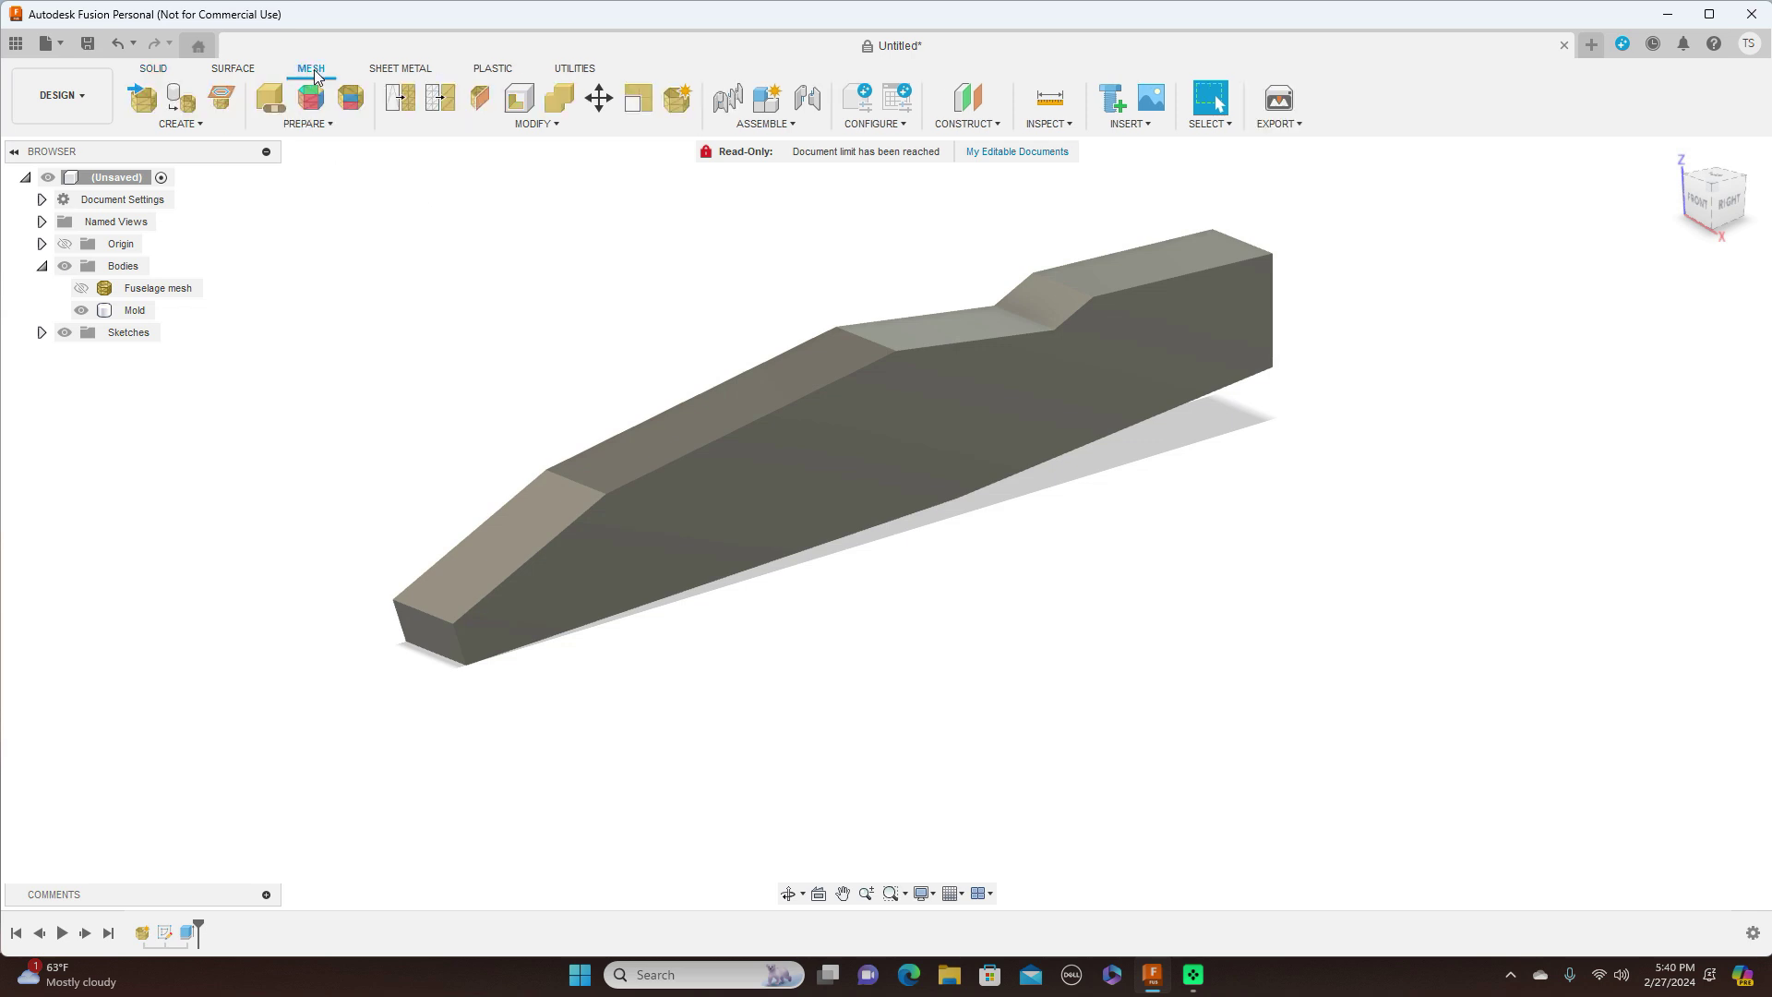
pyautogui.click(195, 124)
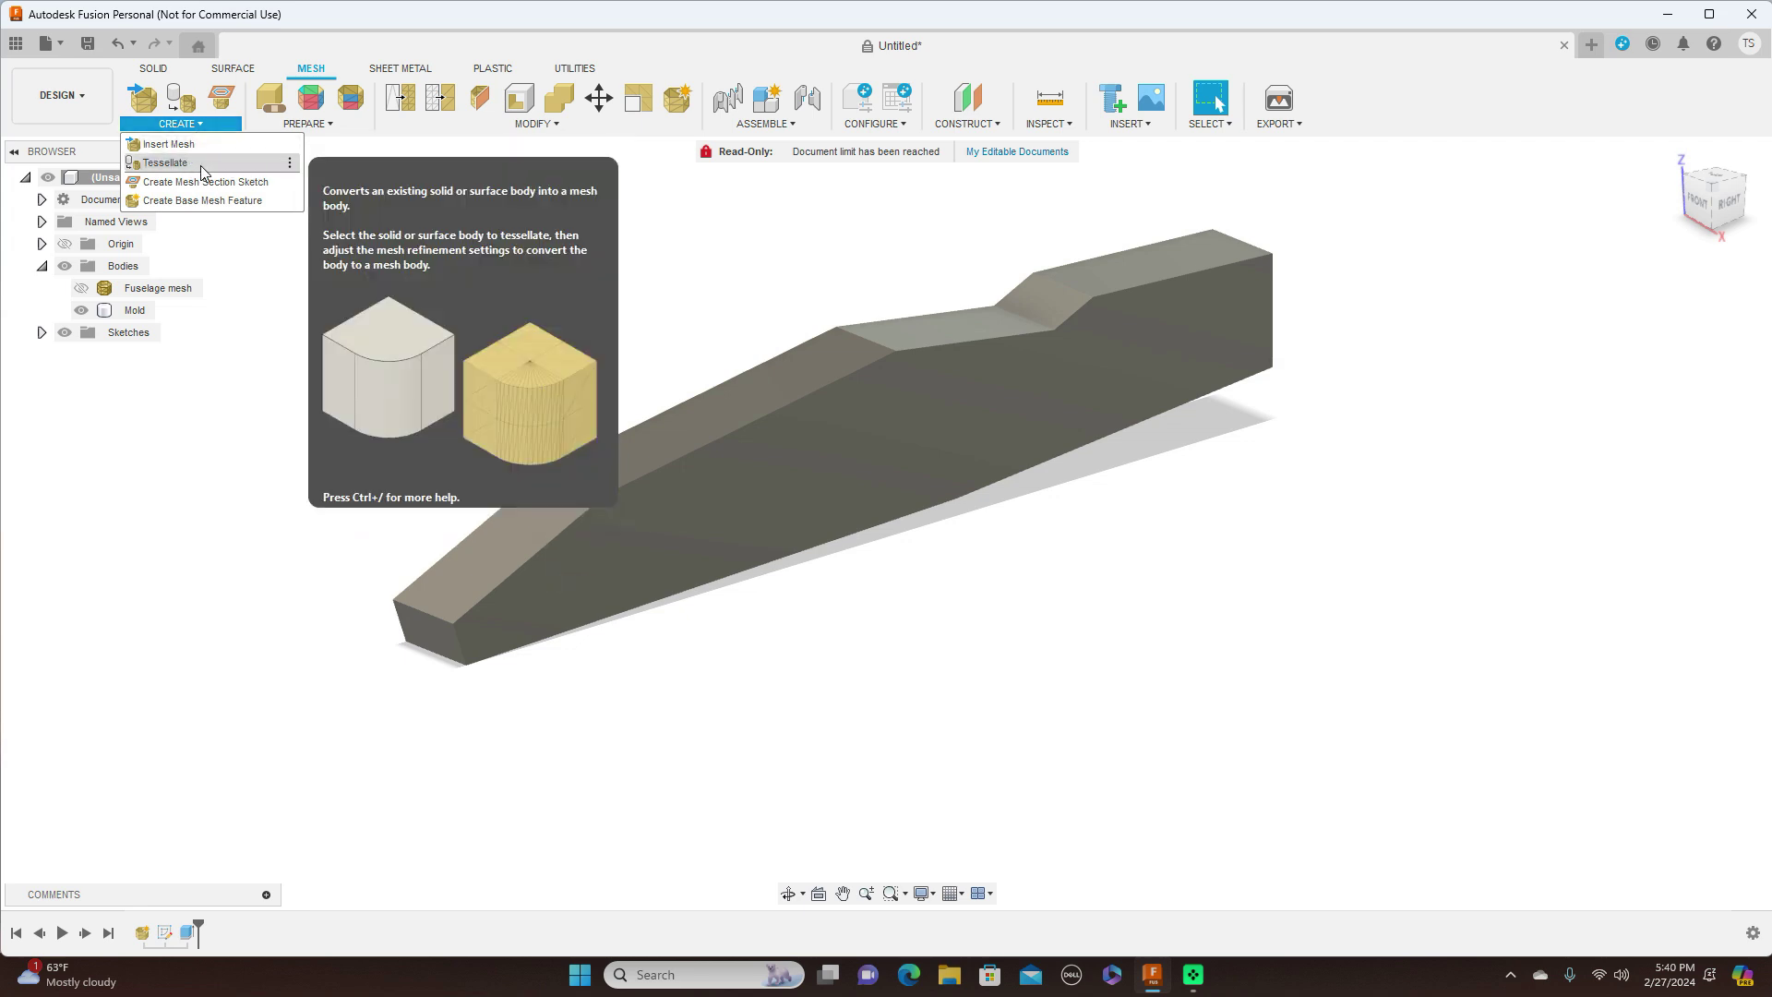
pyautogui.click(201, 164)
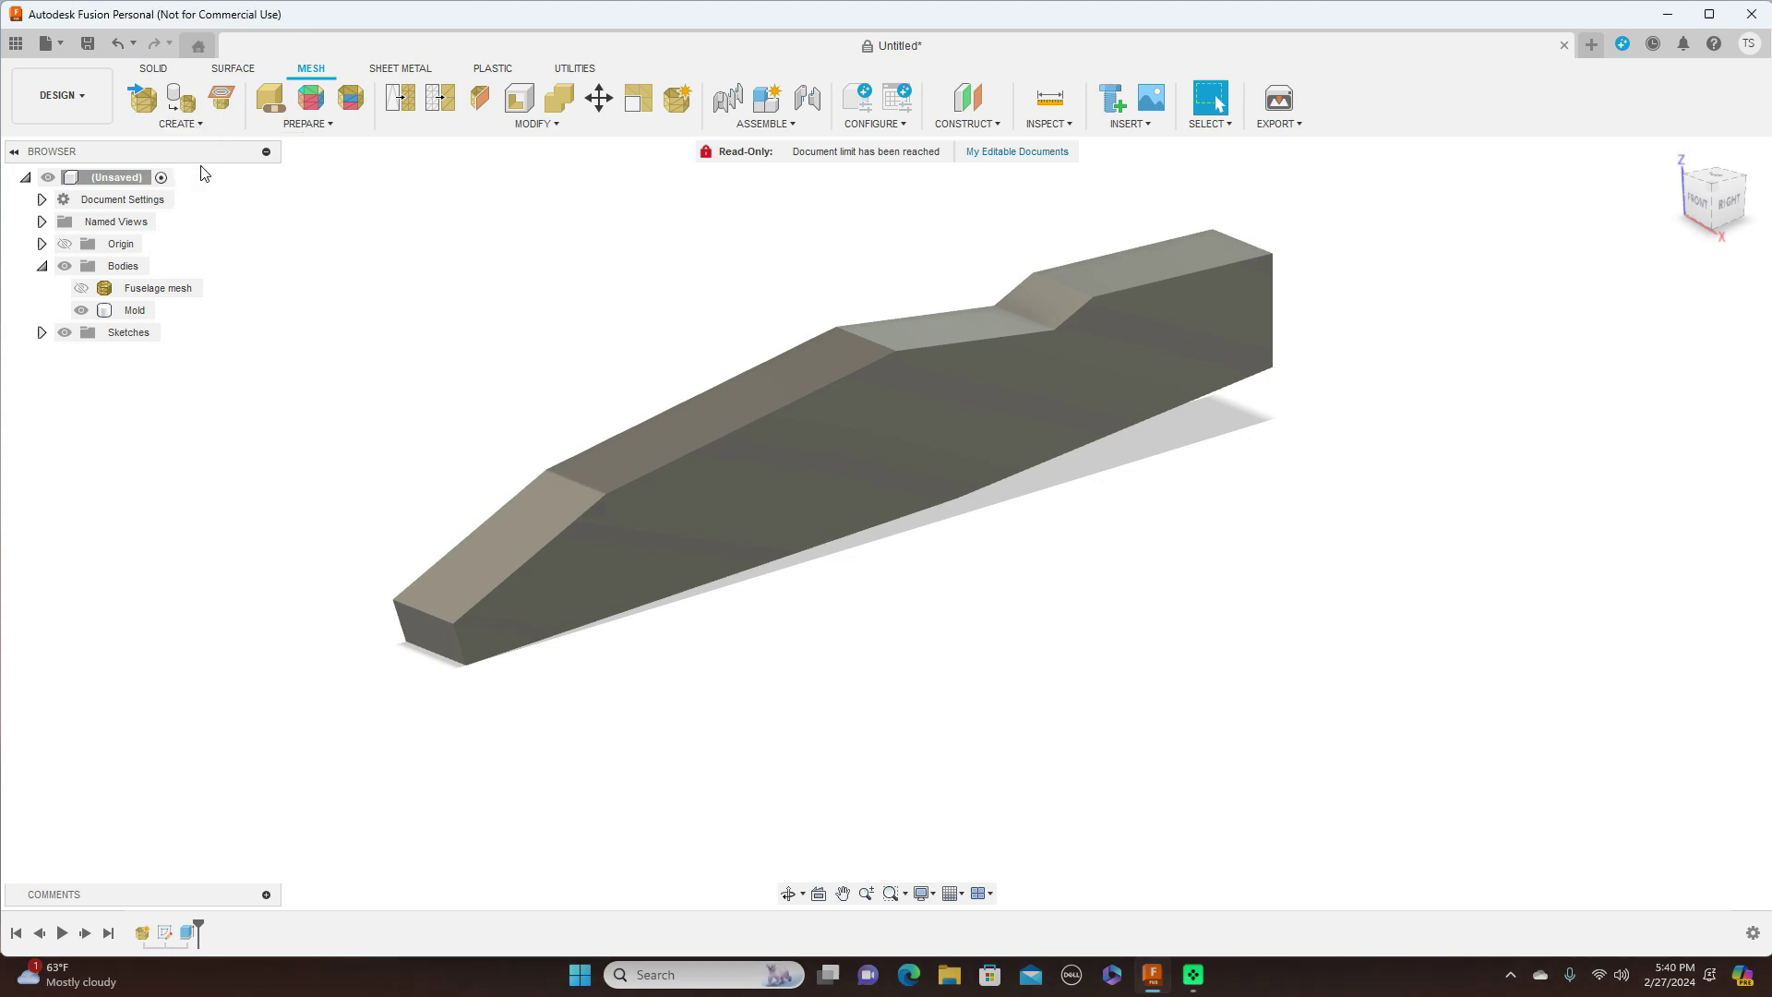
pyautogui.click(775, 450)
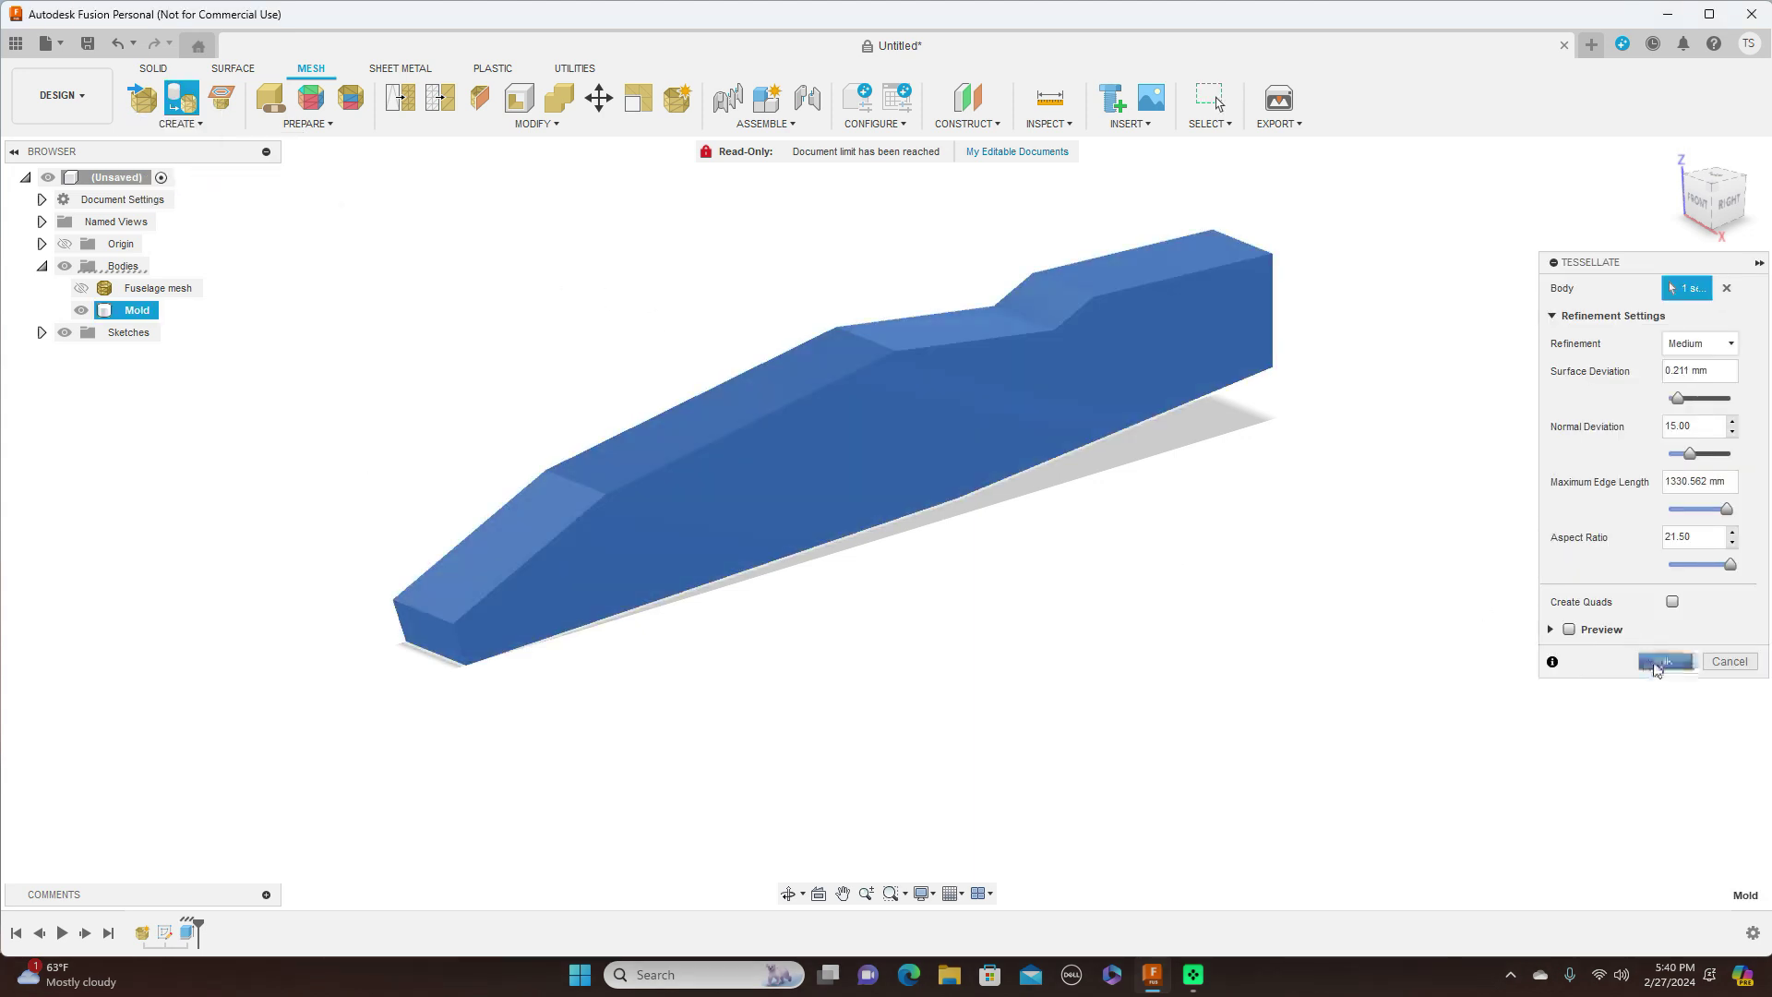
pyautogui.click(1664, 662)
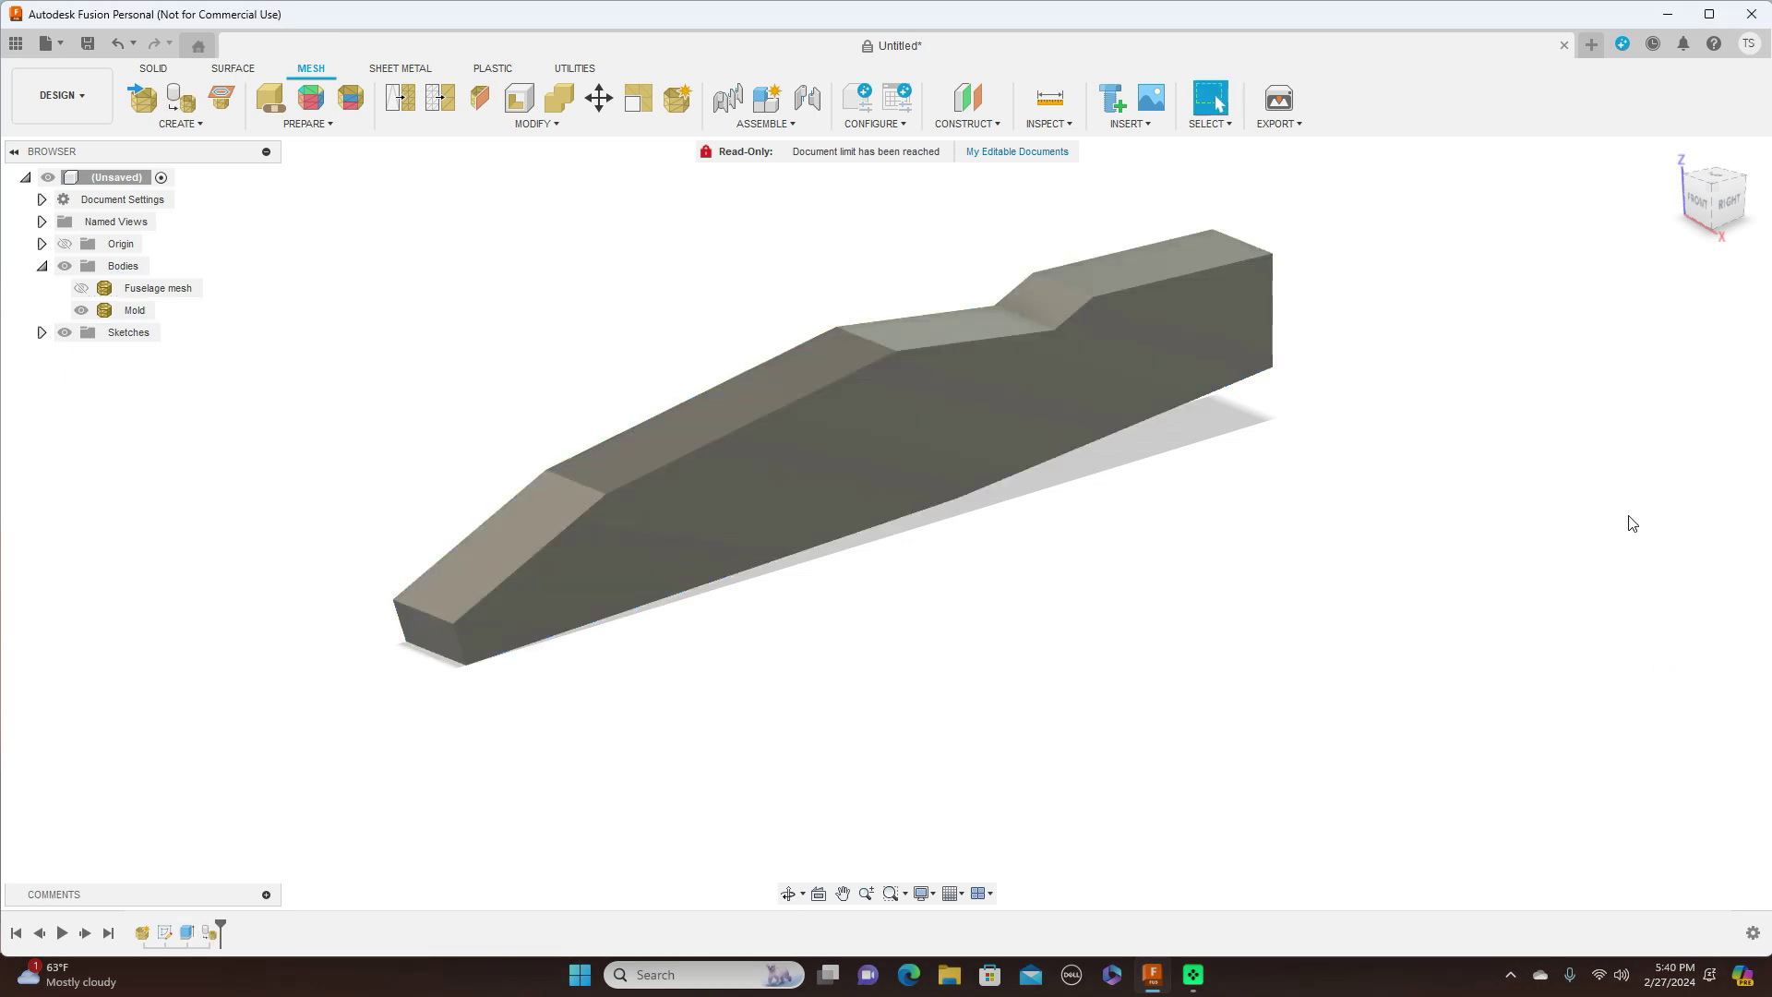
pyautogui.click(842, 428)
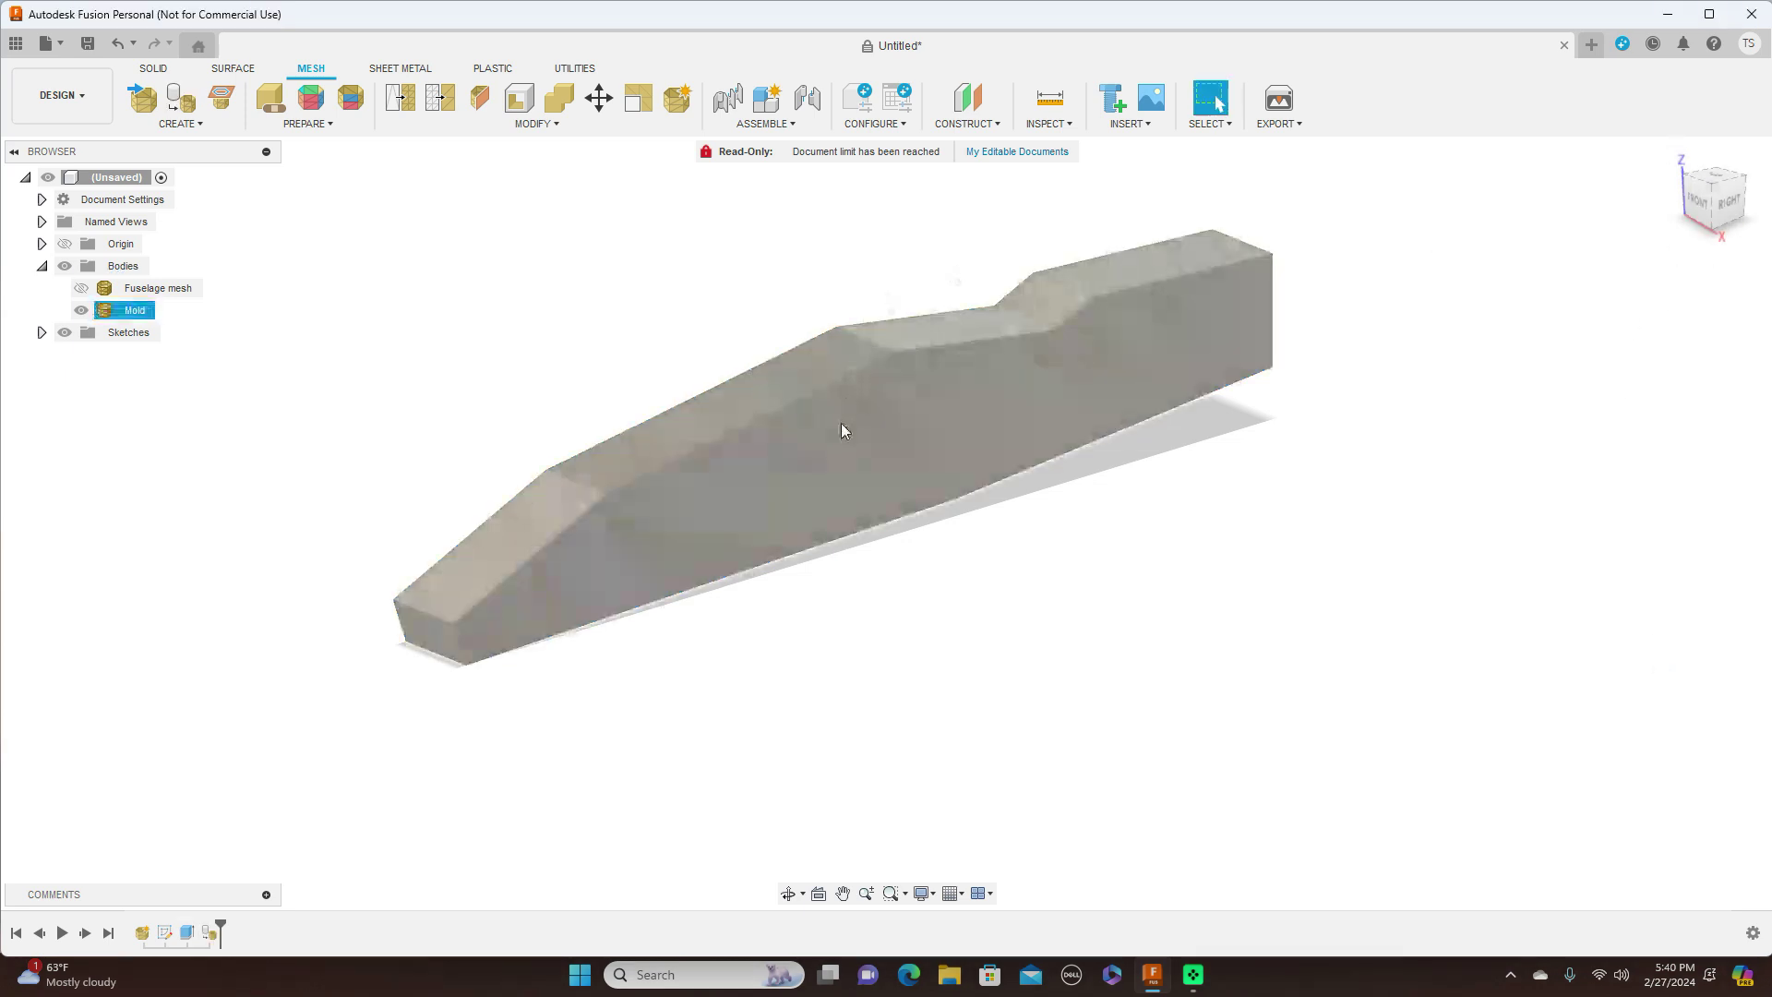
pyautogui.press('Escape')
pyautogui.click(672, 511)
pyautogui.press('Escape')
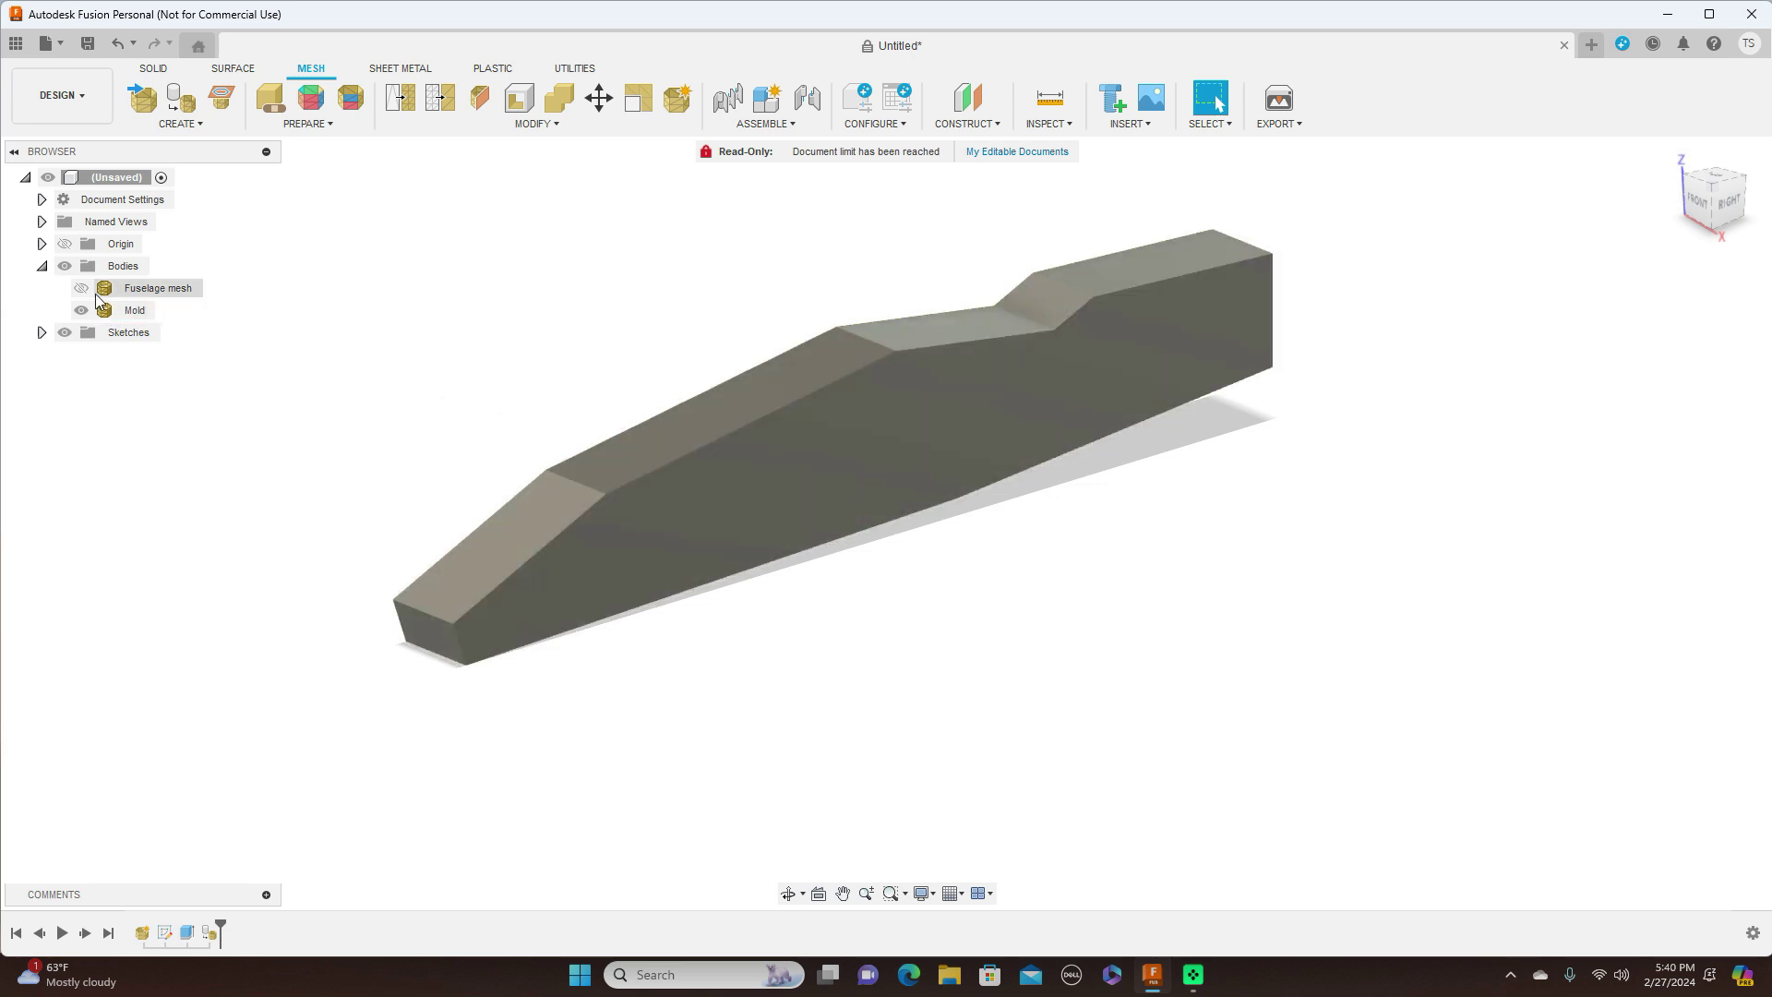
# Step: Show the Fuselage mesh again and cut it from the Mold body with the mesh Combine command, keeping the tool body
pyautogui.click(81, 288)
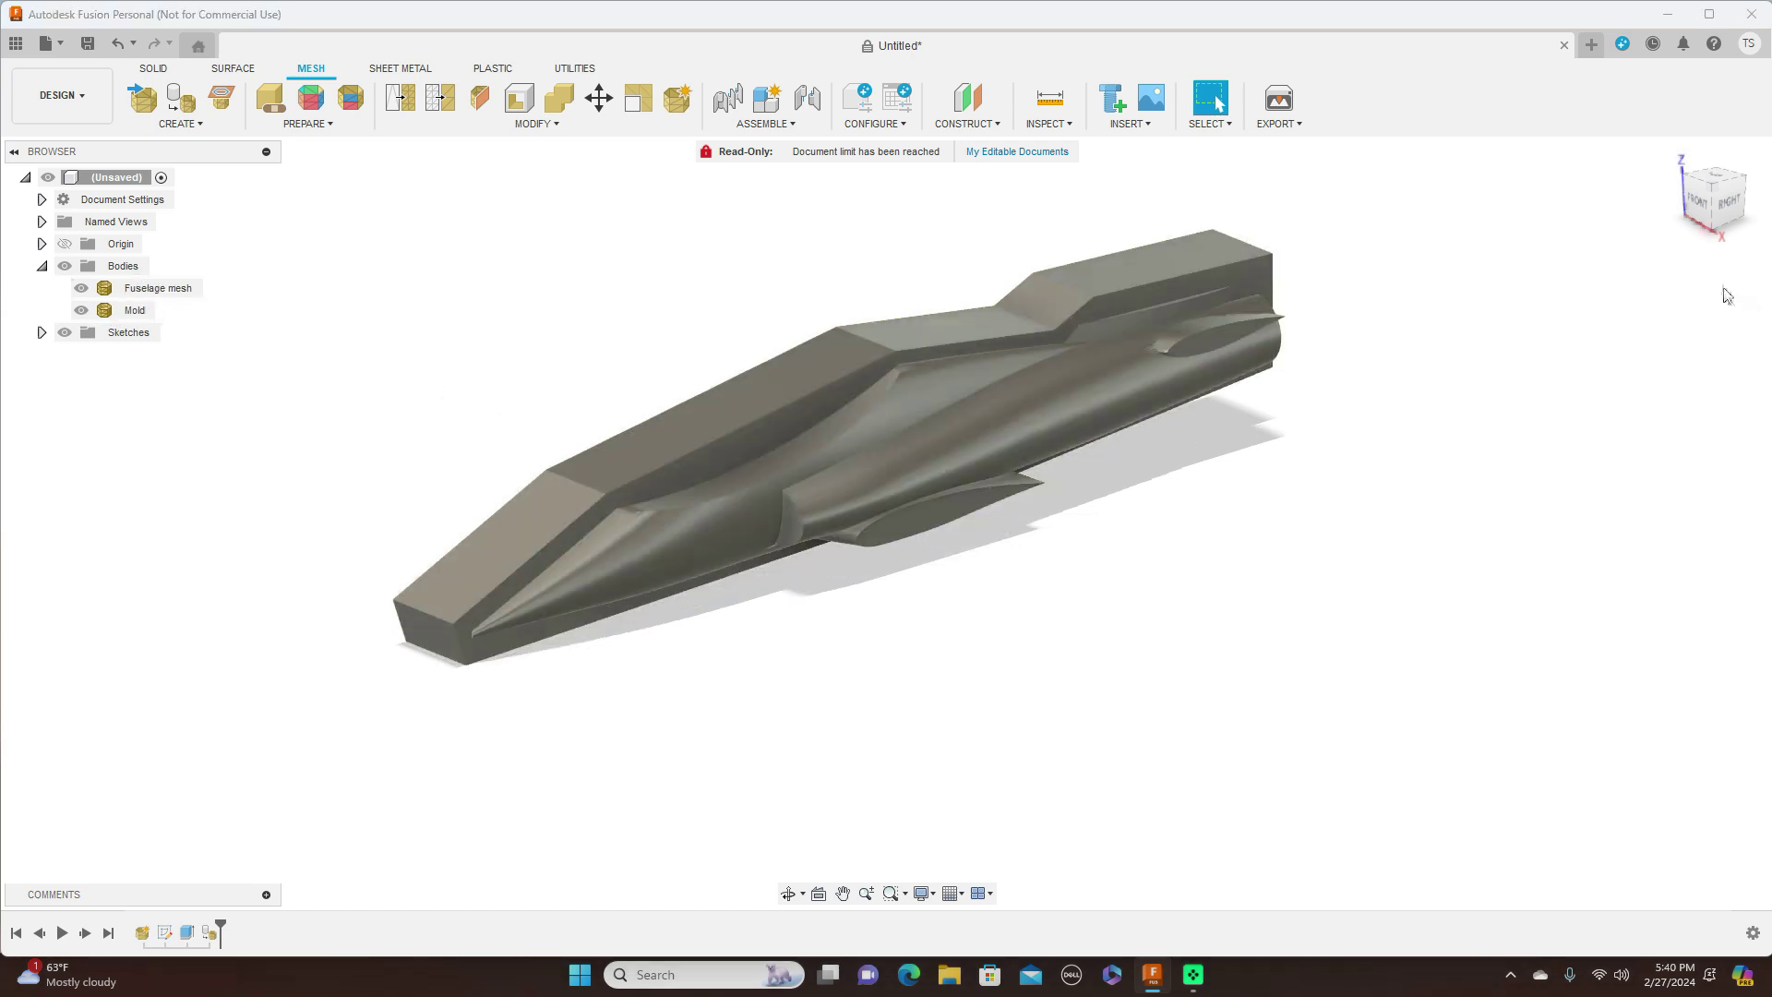
pyautogui.moveTo(1731, 209); pyautogui.dragTo(1730, 210)
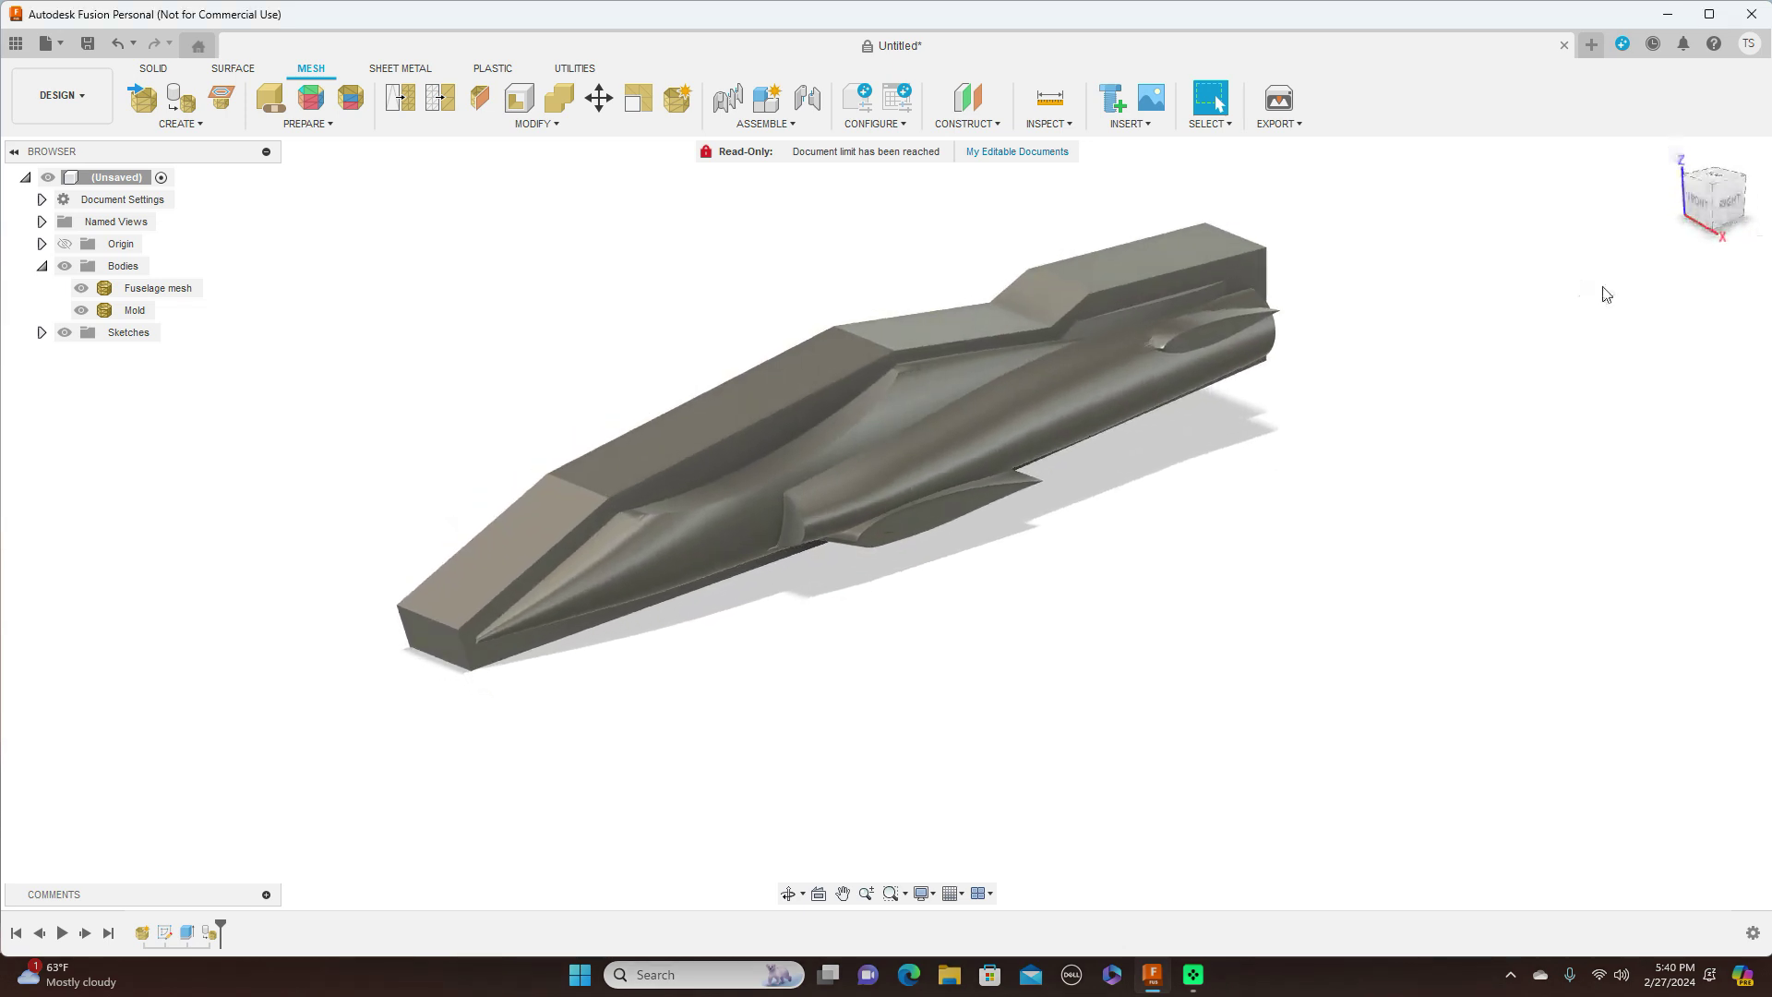
pyautogui.click(544, 122)
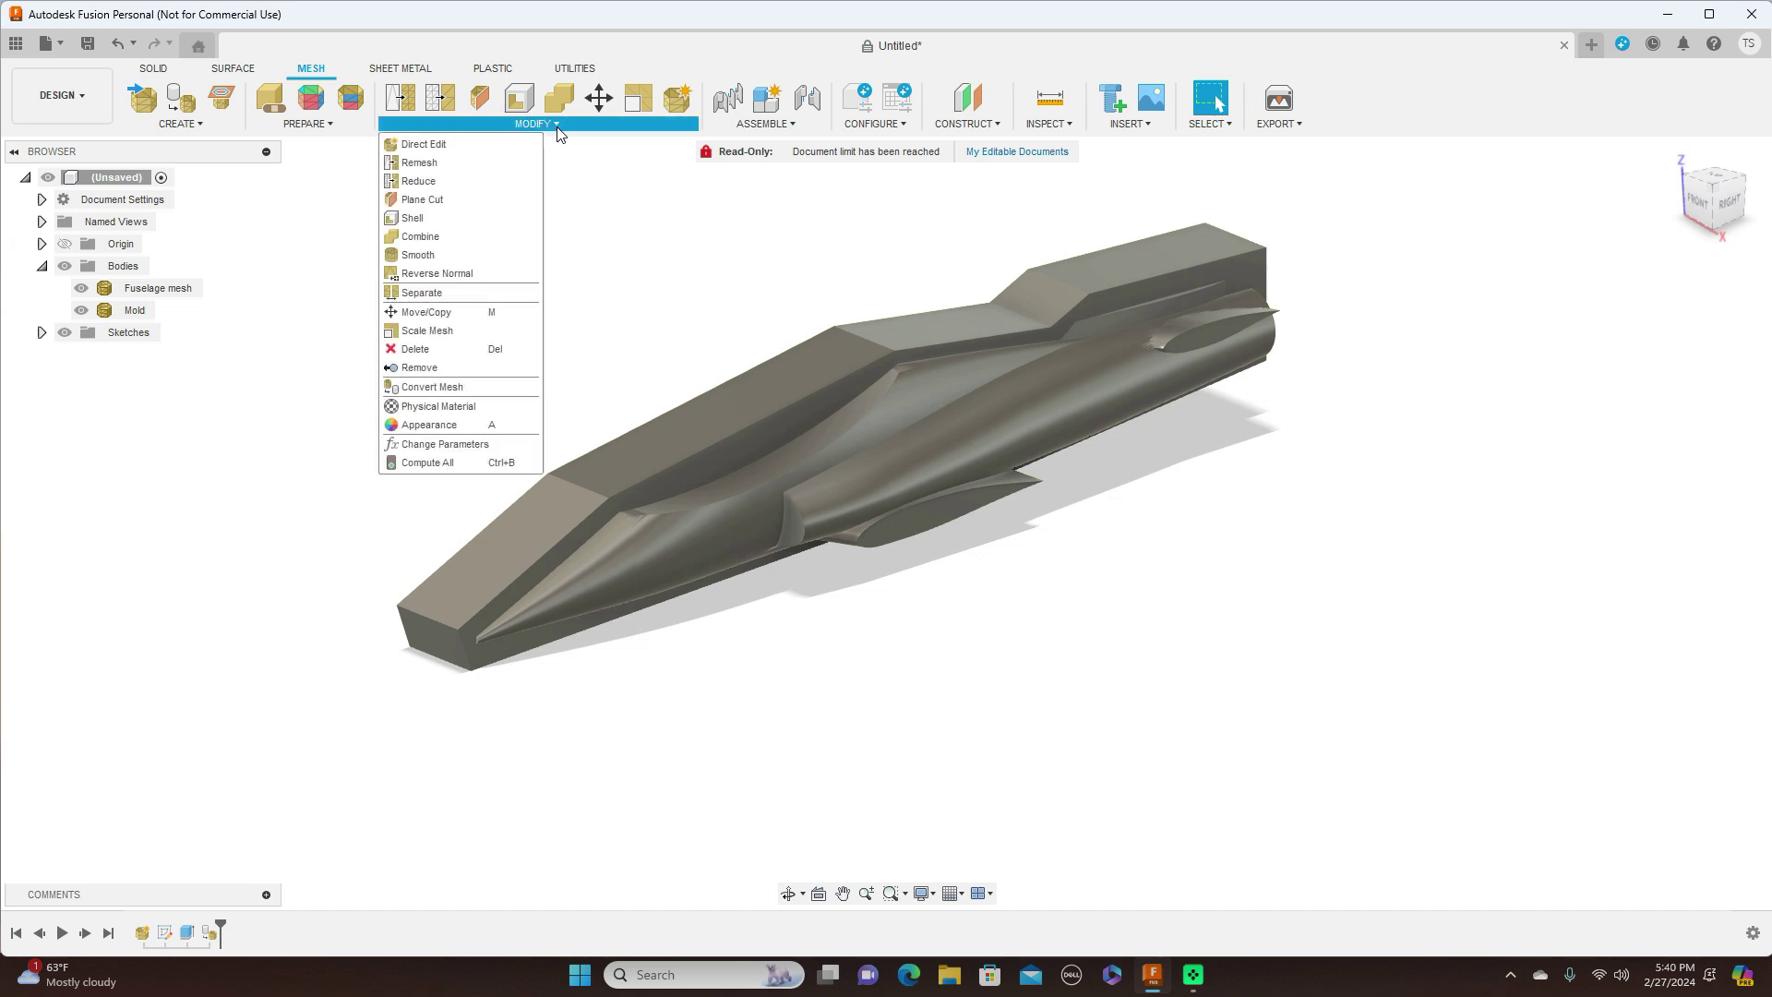
pyautogui.click(432, 236)
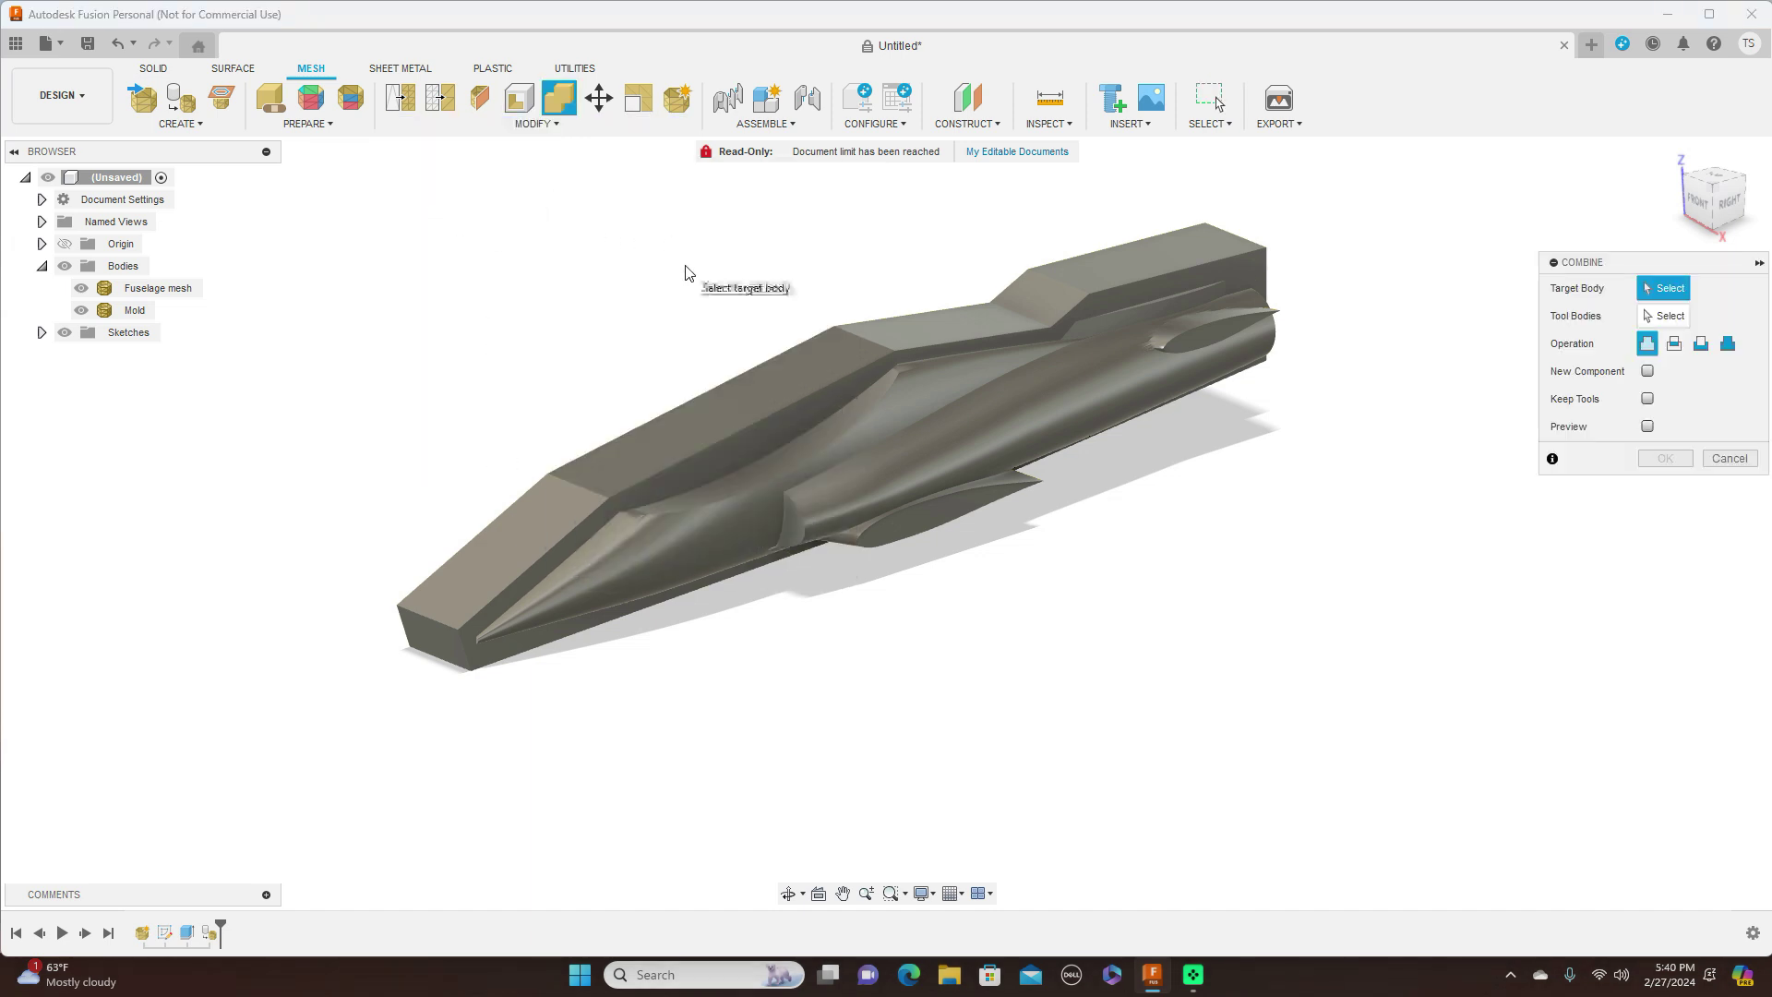
pyautogui.click(703, 420)
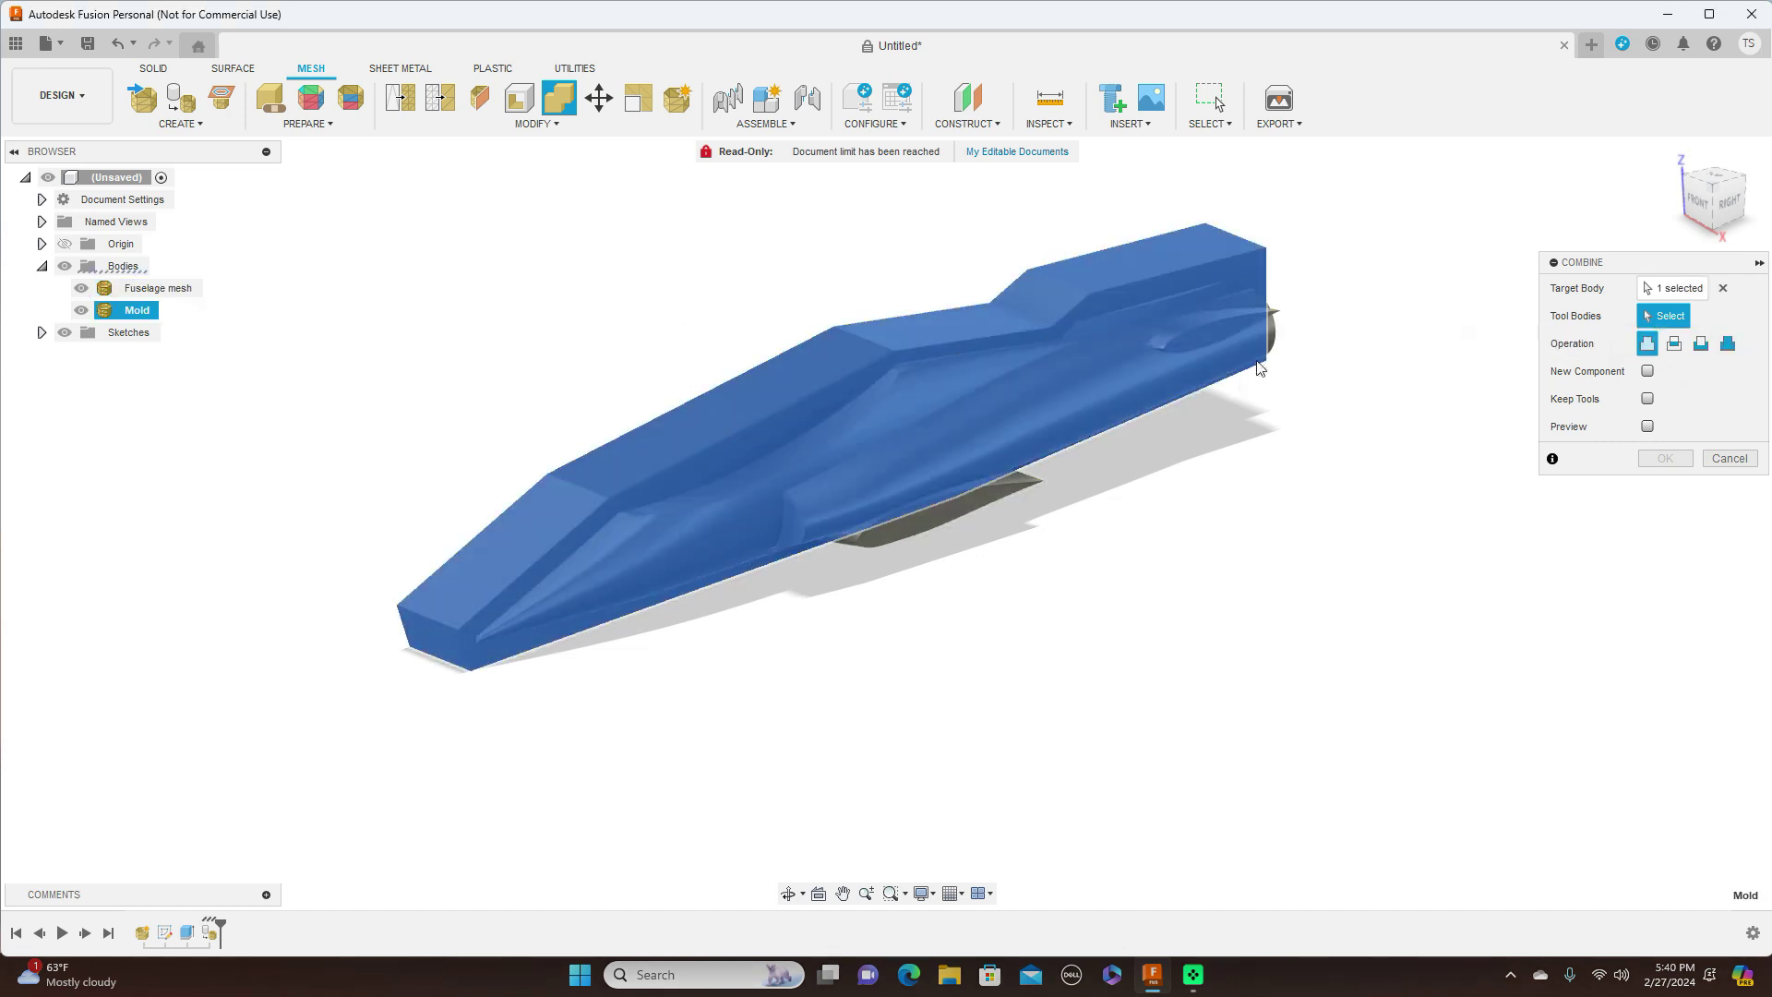
pyautogui.click(955, 426)
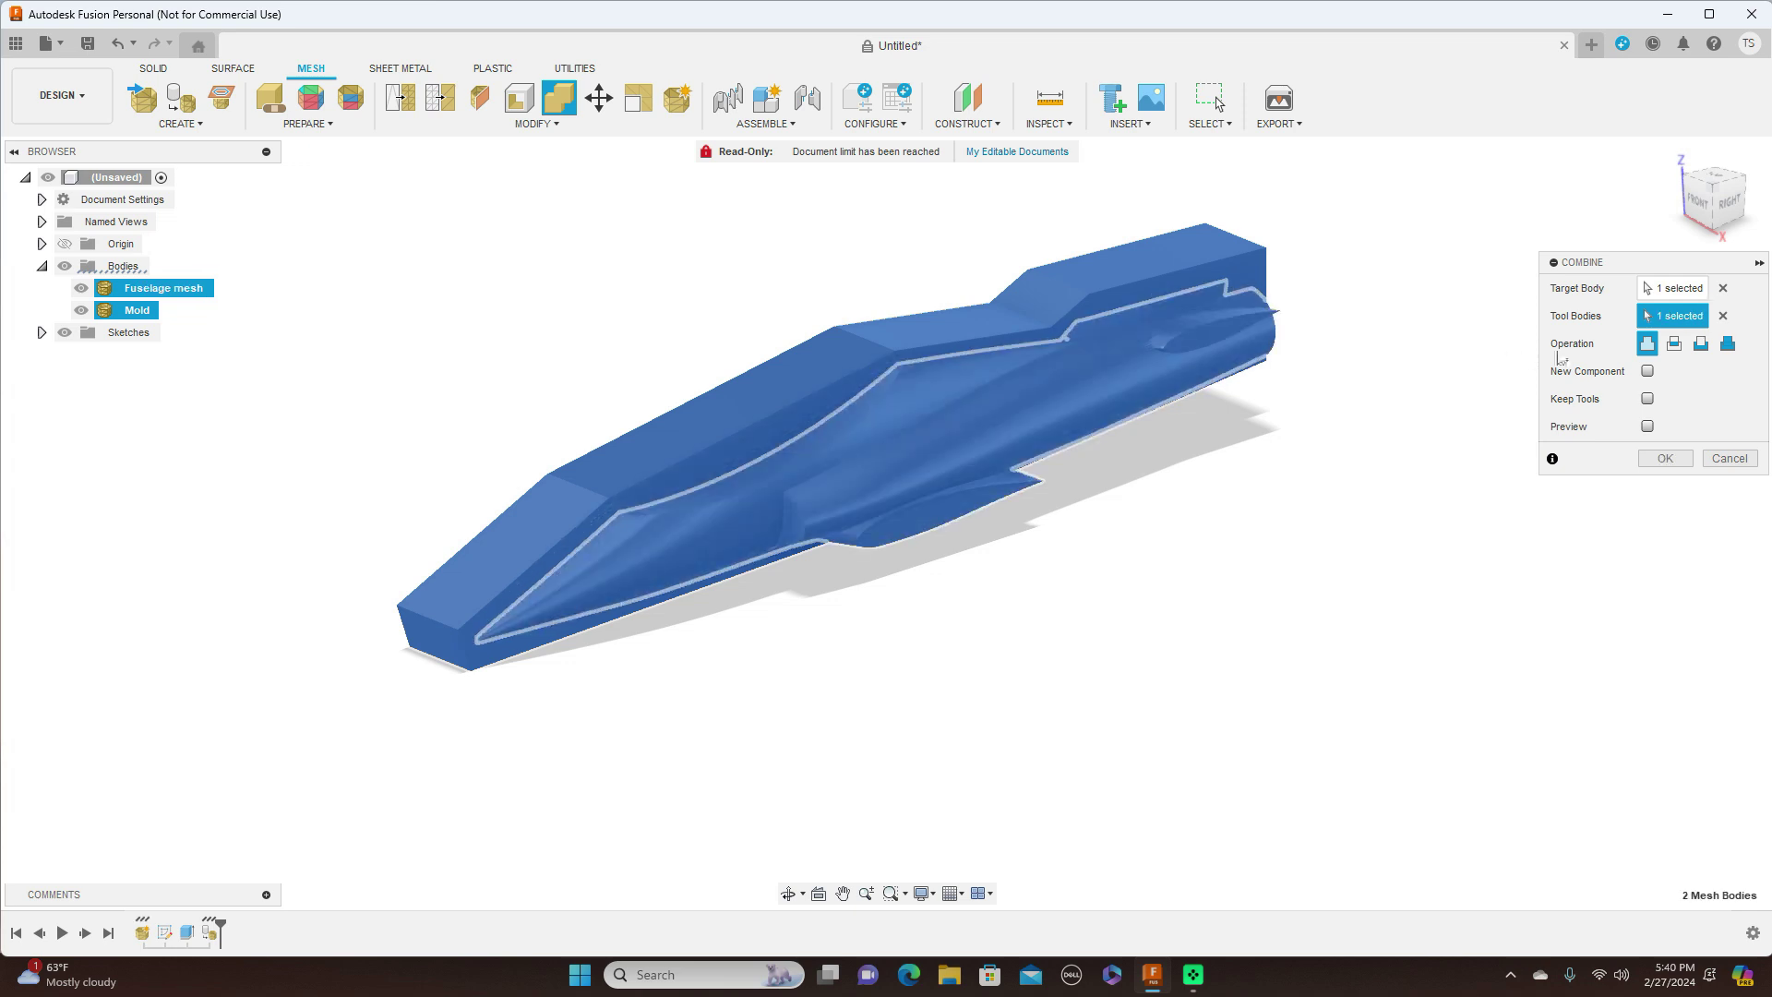
pyautogui.click(1703, 345)
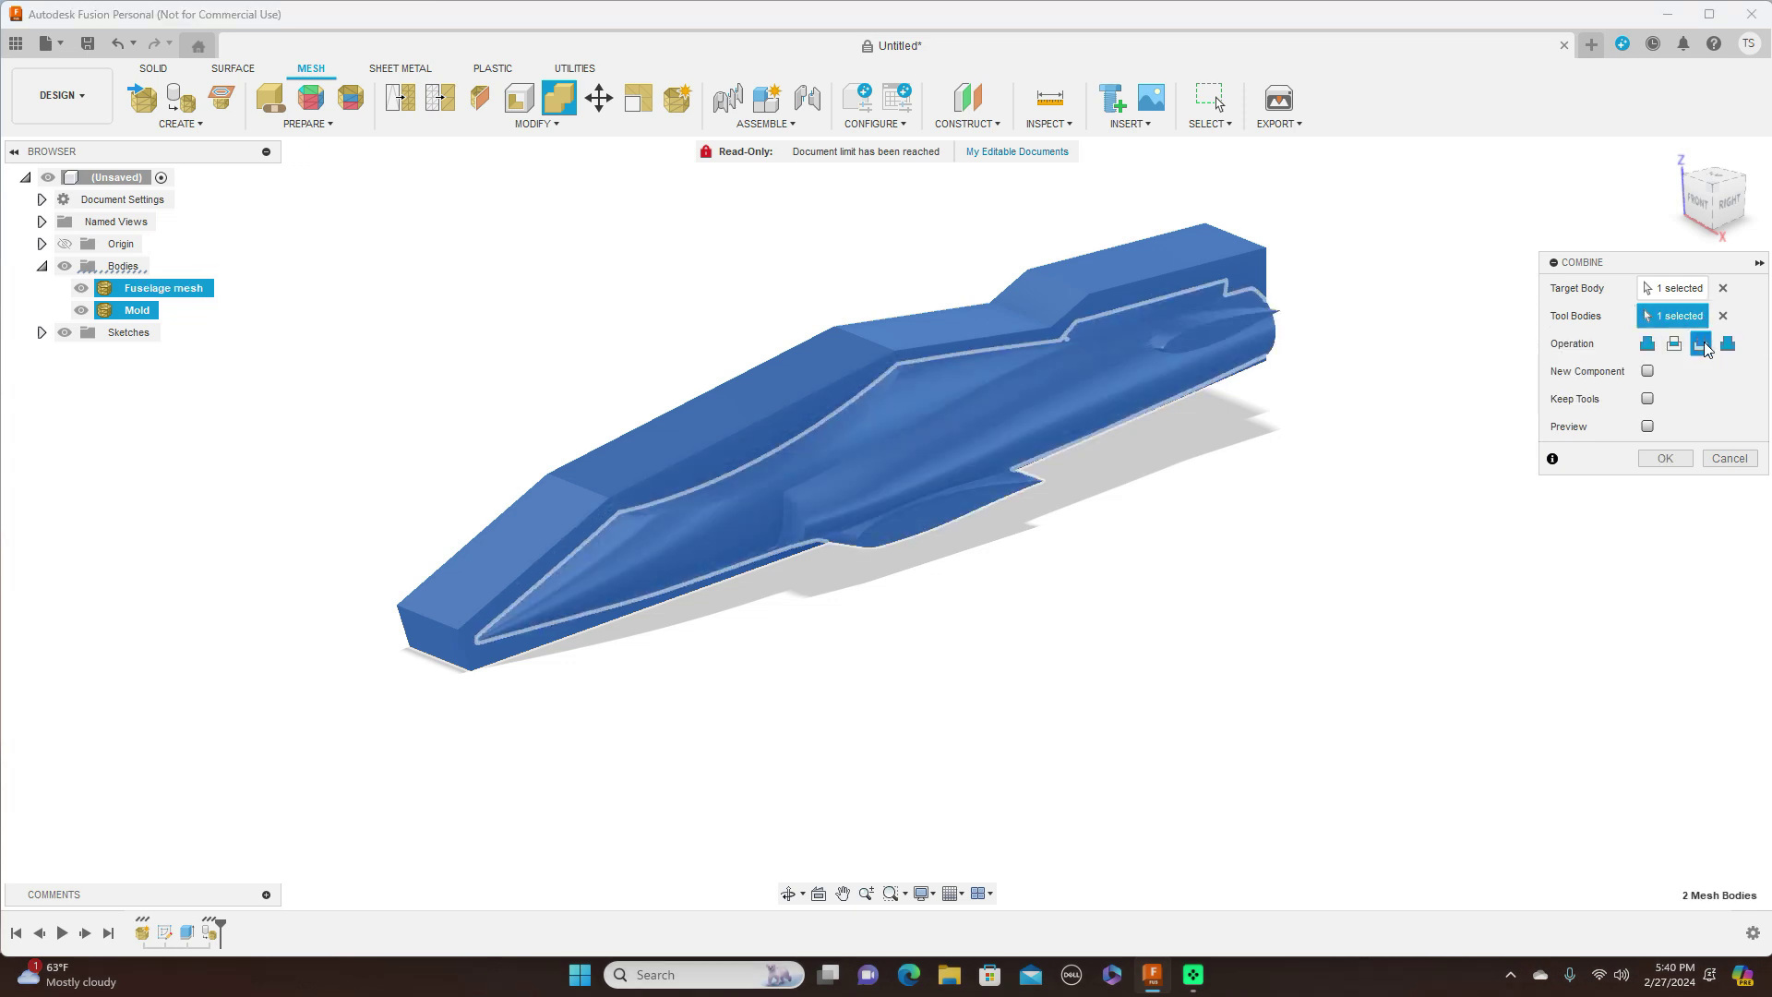
pyautogui.click(1647, 400)
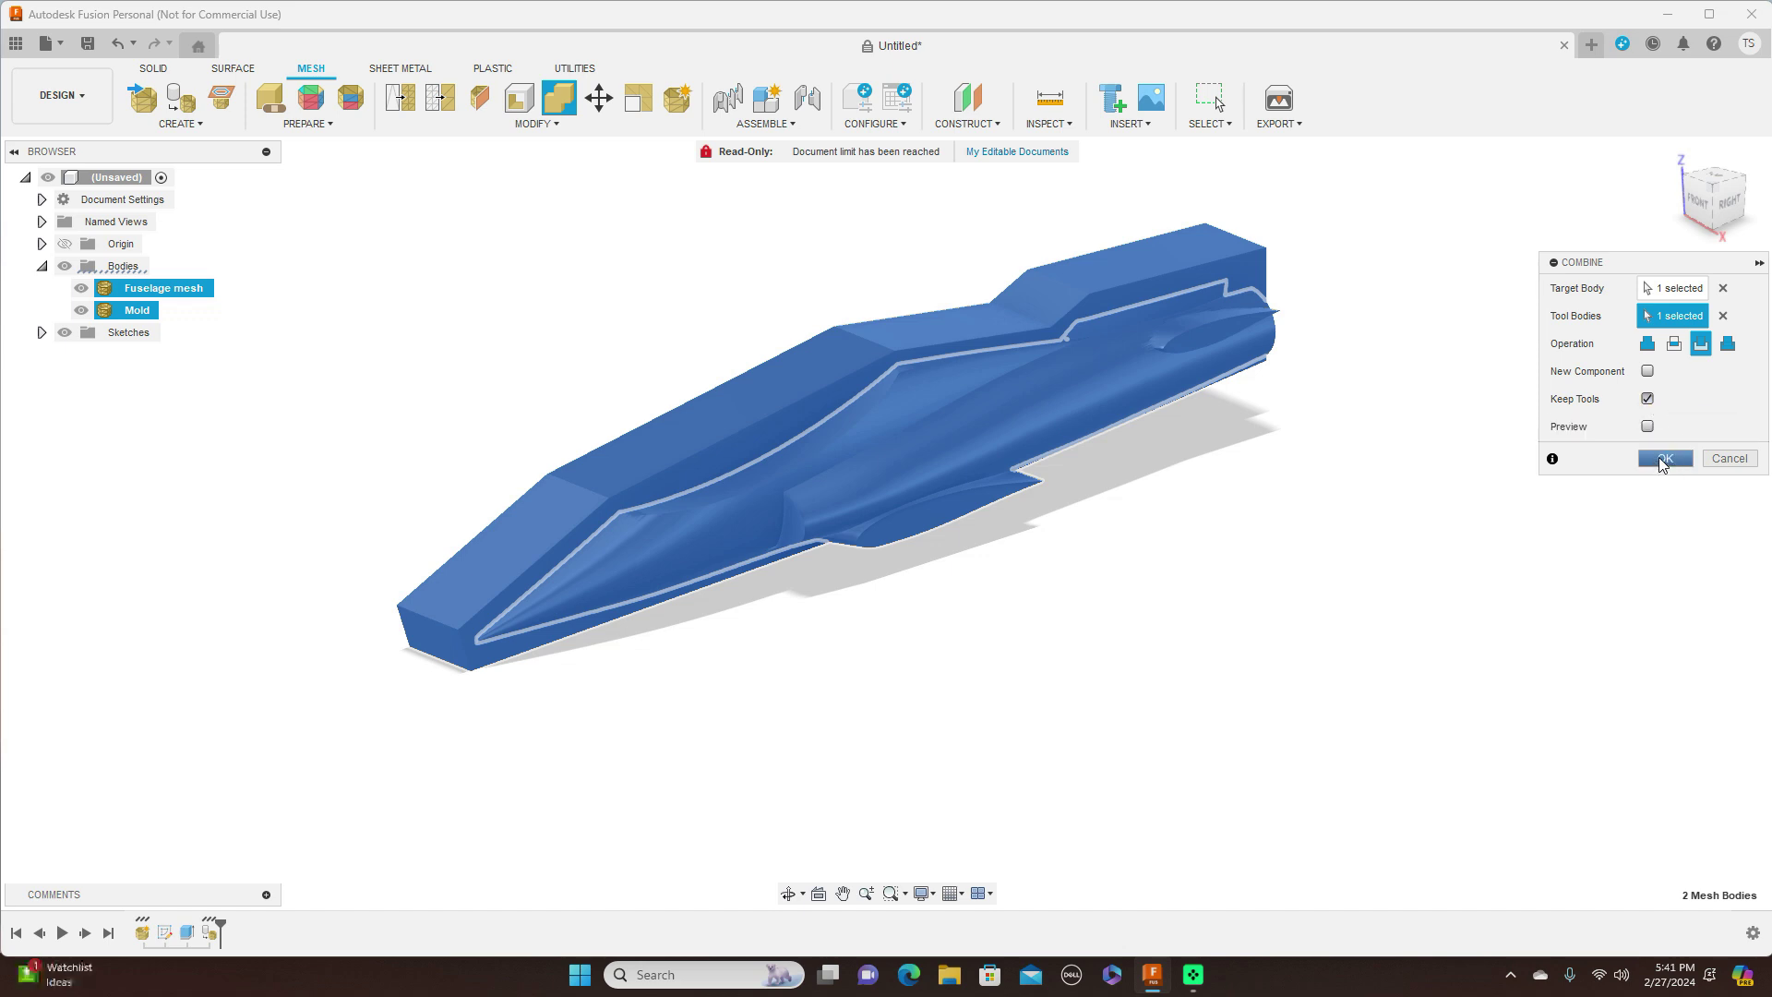
pyautogui.click(1661, 460)
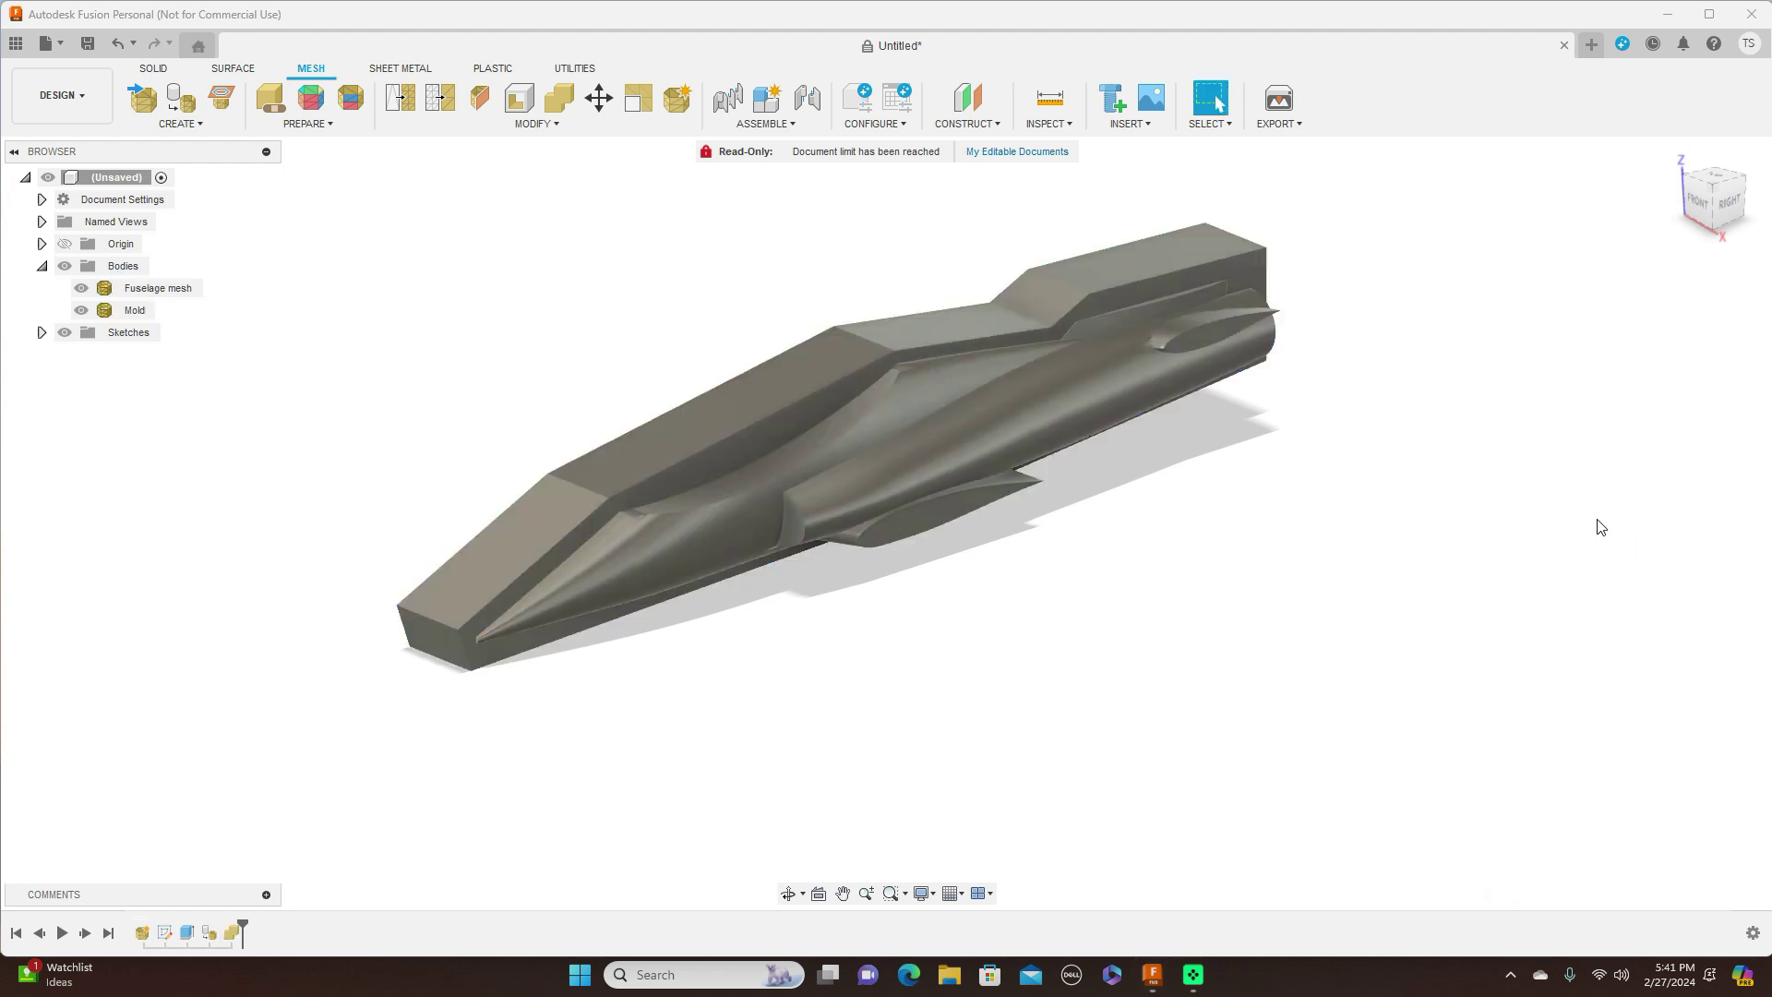
# Step: Hide the Fuselage mesh and inspect the cavity in the Mold body from the right side
pyautogui.click(1712, 185)
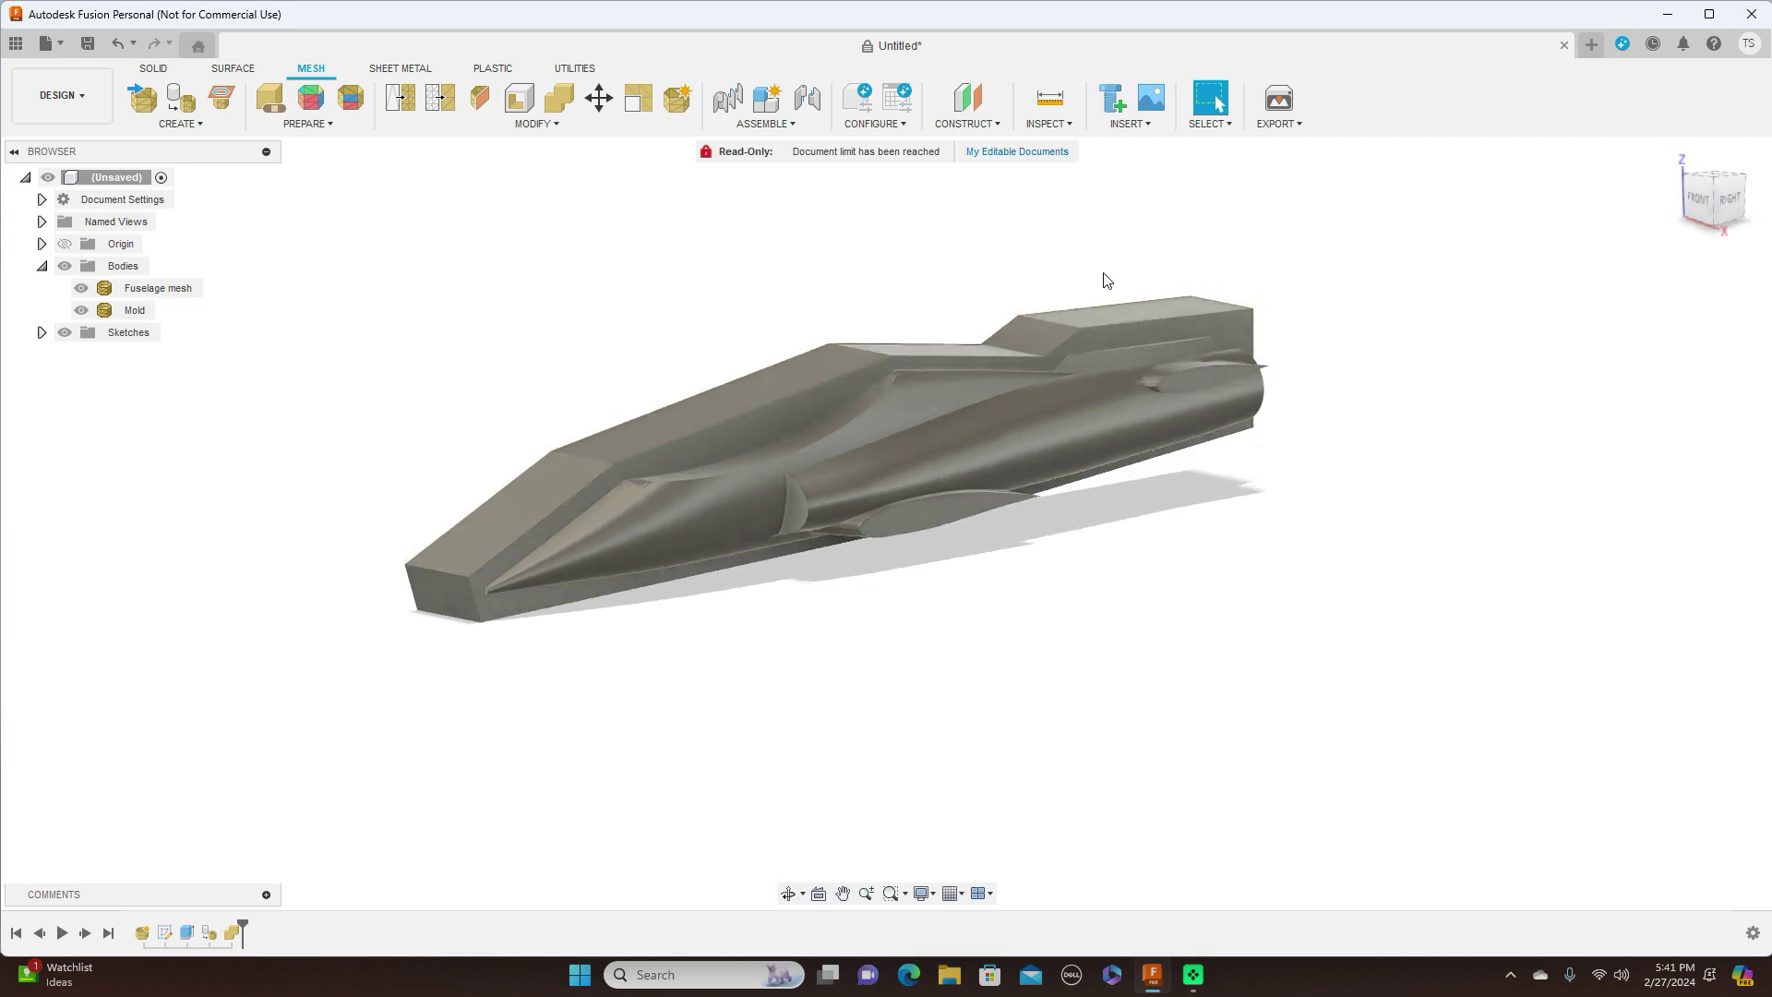
pyautogui.click(88, 294)
pyautogui.click(82, 289)
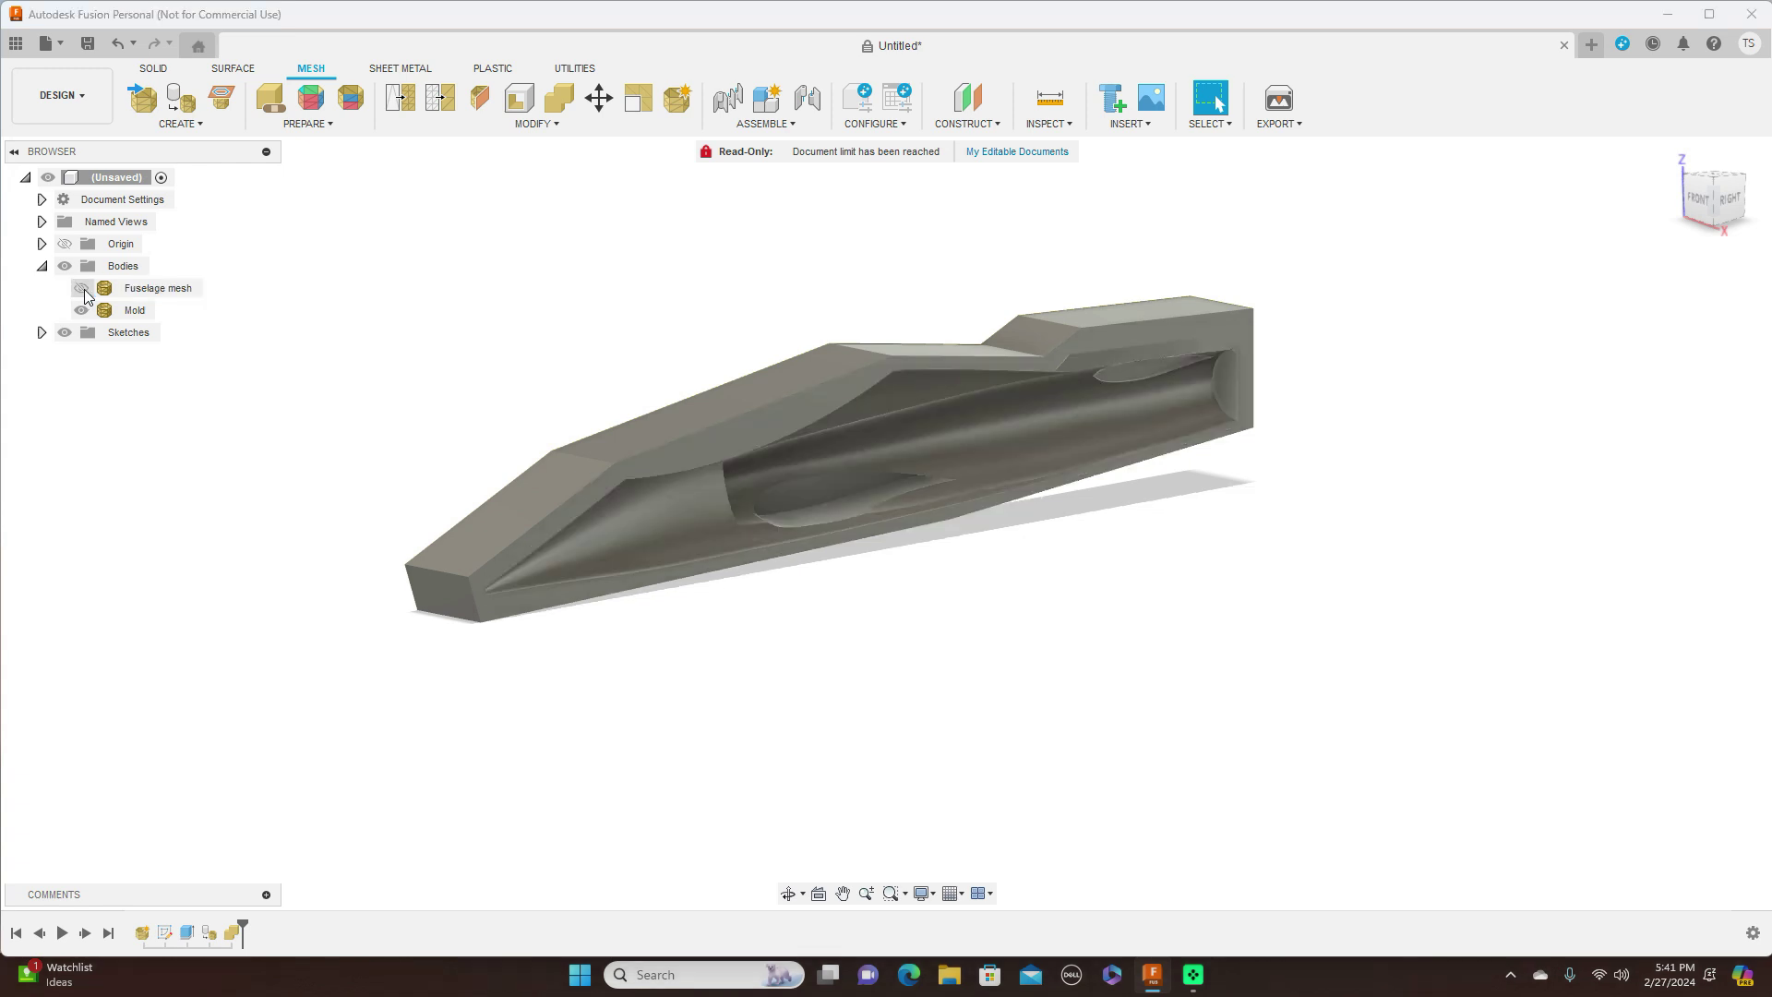
pyautogui.moveTo(1725, 202); pyautogui.dragTo(1716, 203)
pyautogui.click(1719, 206)
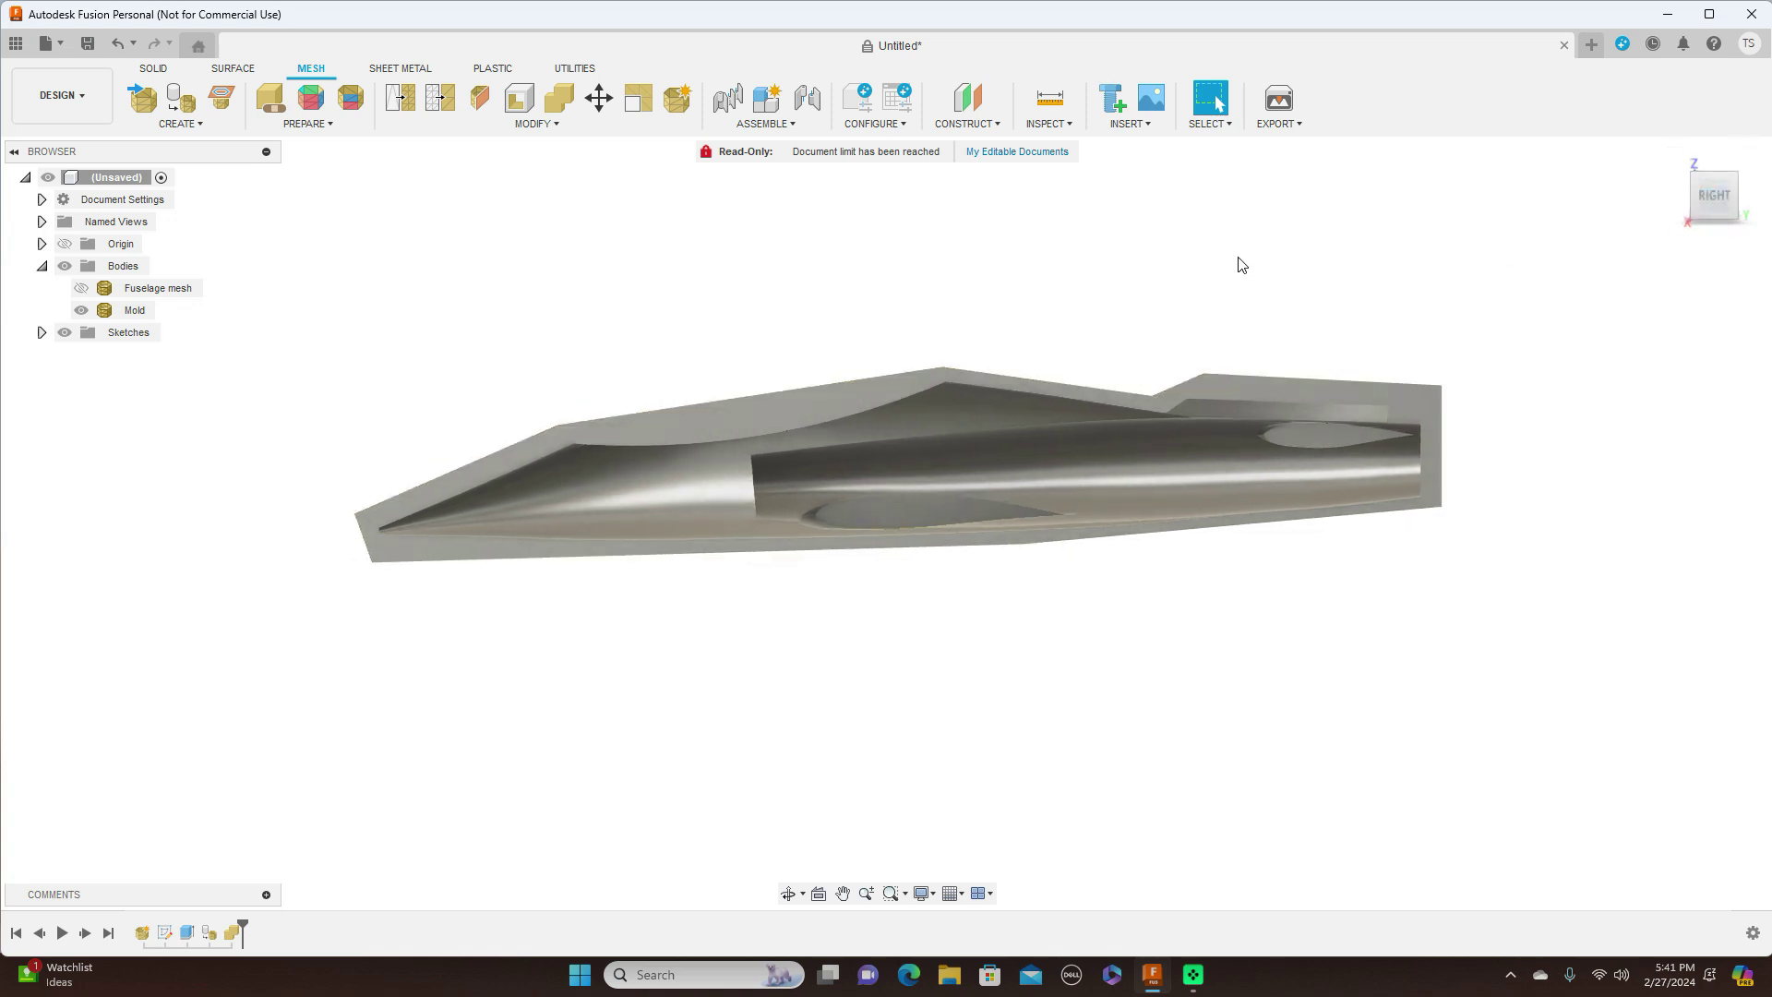
pyautogui.click(632, 496)
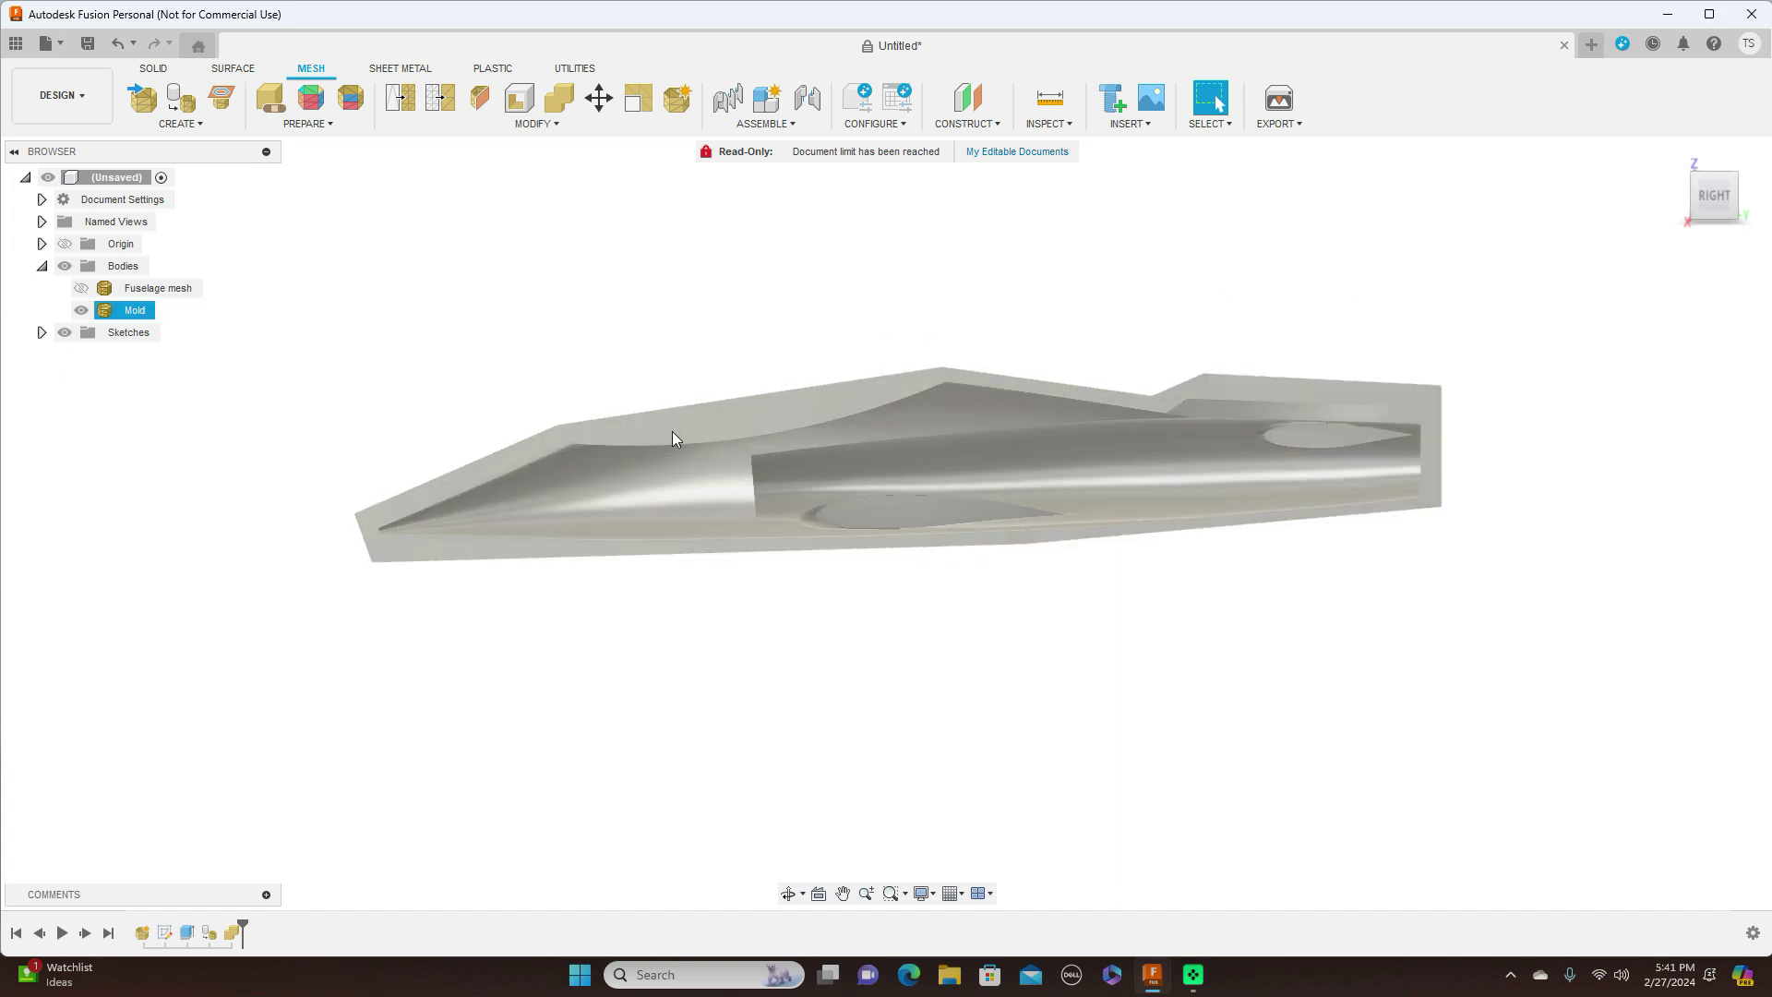
# Step: Examine the fuselage cavity in the Mold body from the side and from front-right angles
pyautogui.click(616, 223)
pyautogui.click(600, 467)
pyautogui.click(607, 400)
pyautogui.click(1428, 406)
pyautogui.click(1453, 382)
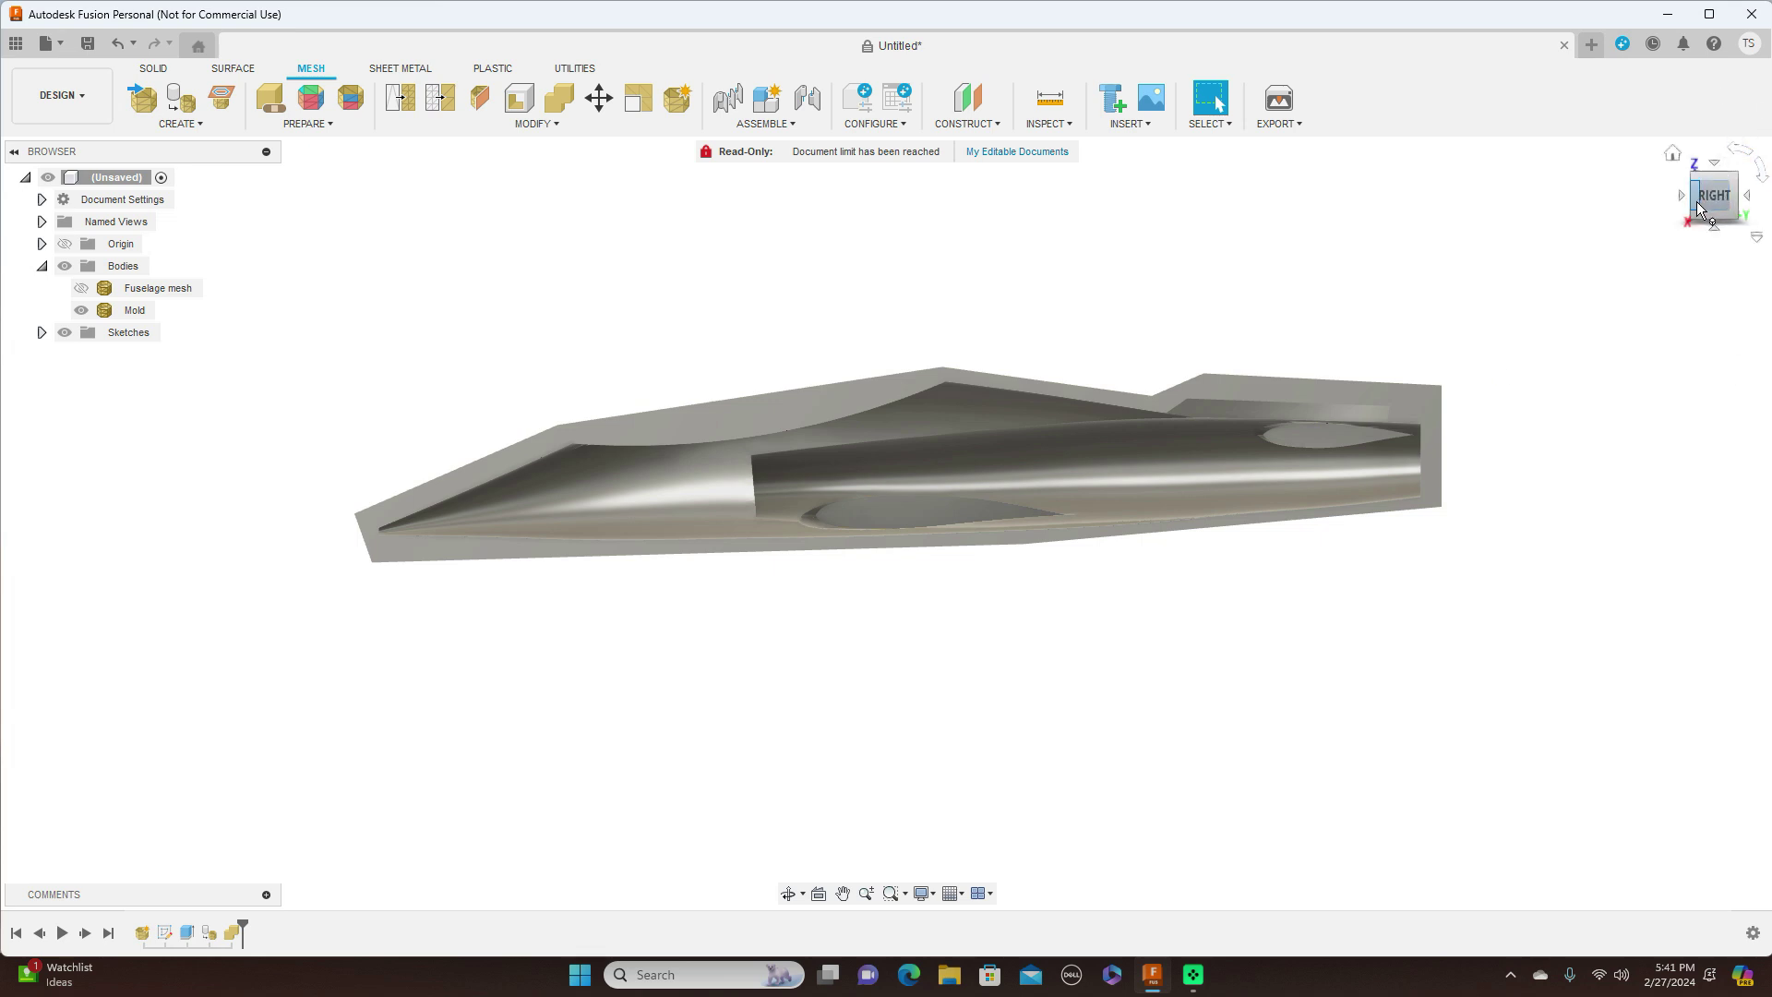
pyautogui.moveTo(1695, 201); pyautogui.dragTo(1757, 216)
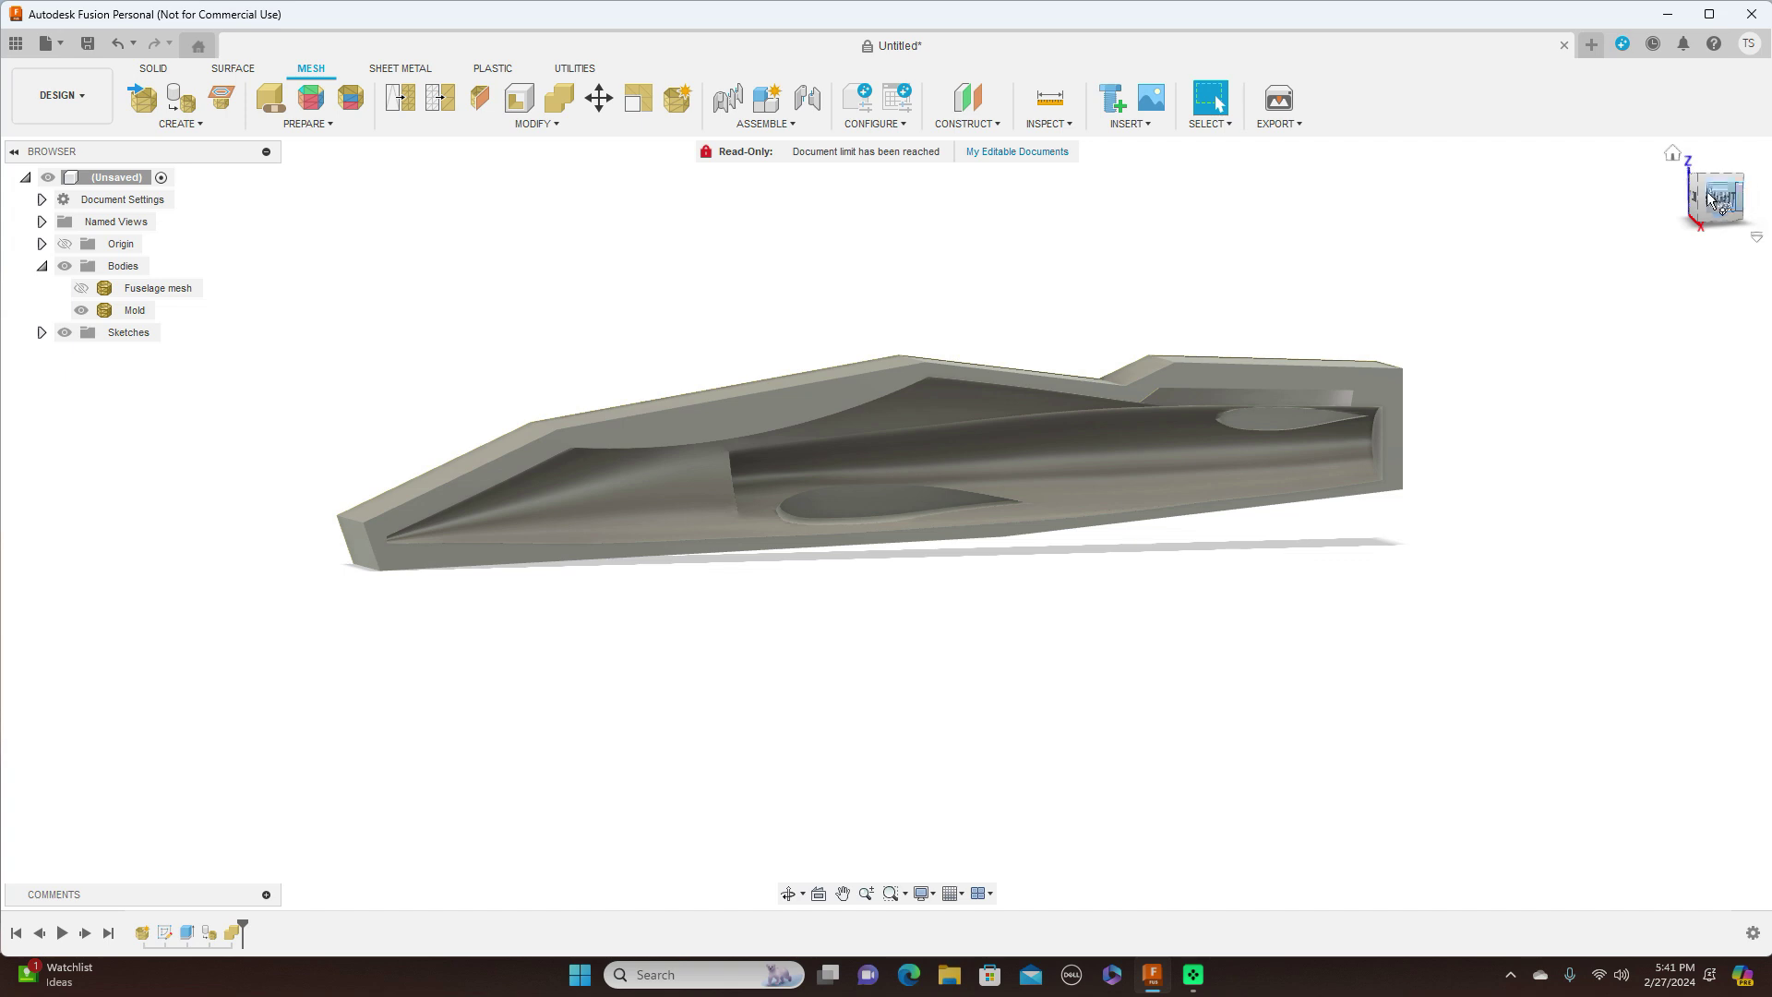
pyautogui.moveTo(886, 514)
pyautogui.keyDown('shift'); pyautogui.mouseDown(button='middle')
pyautogui.moveTo(1107, 523)
pyautogui.moveTo(922, 522)
pyautogui.mouseUp(button='middle'); pyautogui.keyUp('shift')
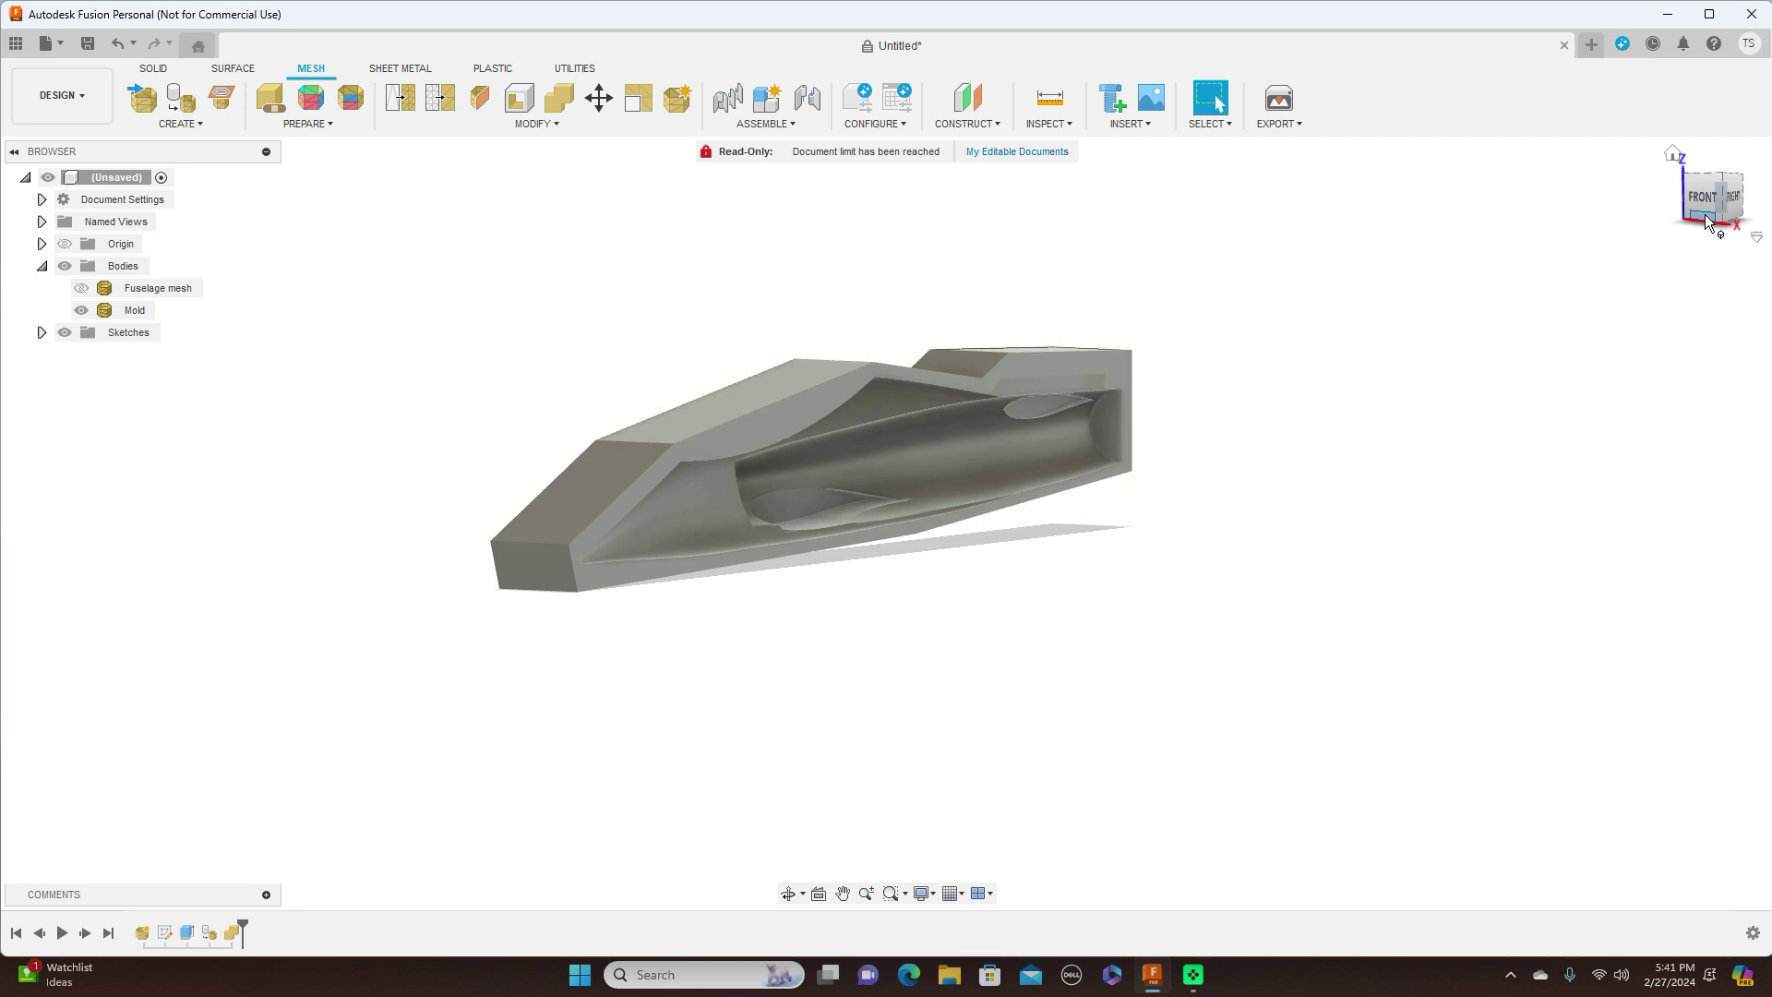
pyautogui.keyDown('shift'); pyautogui.moveTo(1704, 214); pyautogui.dragTo(1684, 210, button='middle'); pyautogui.keyUp('shift')
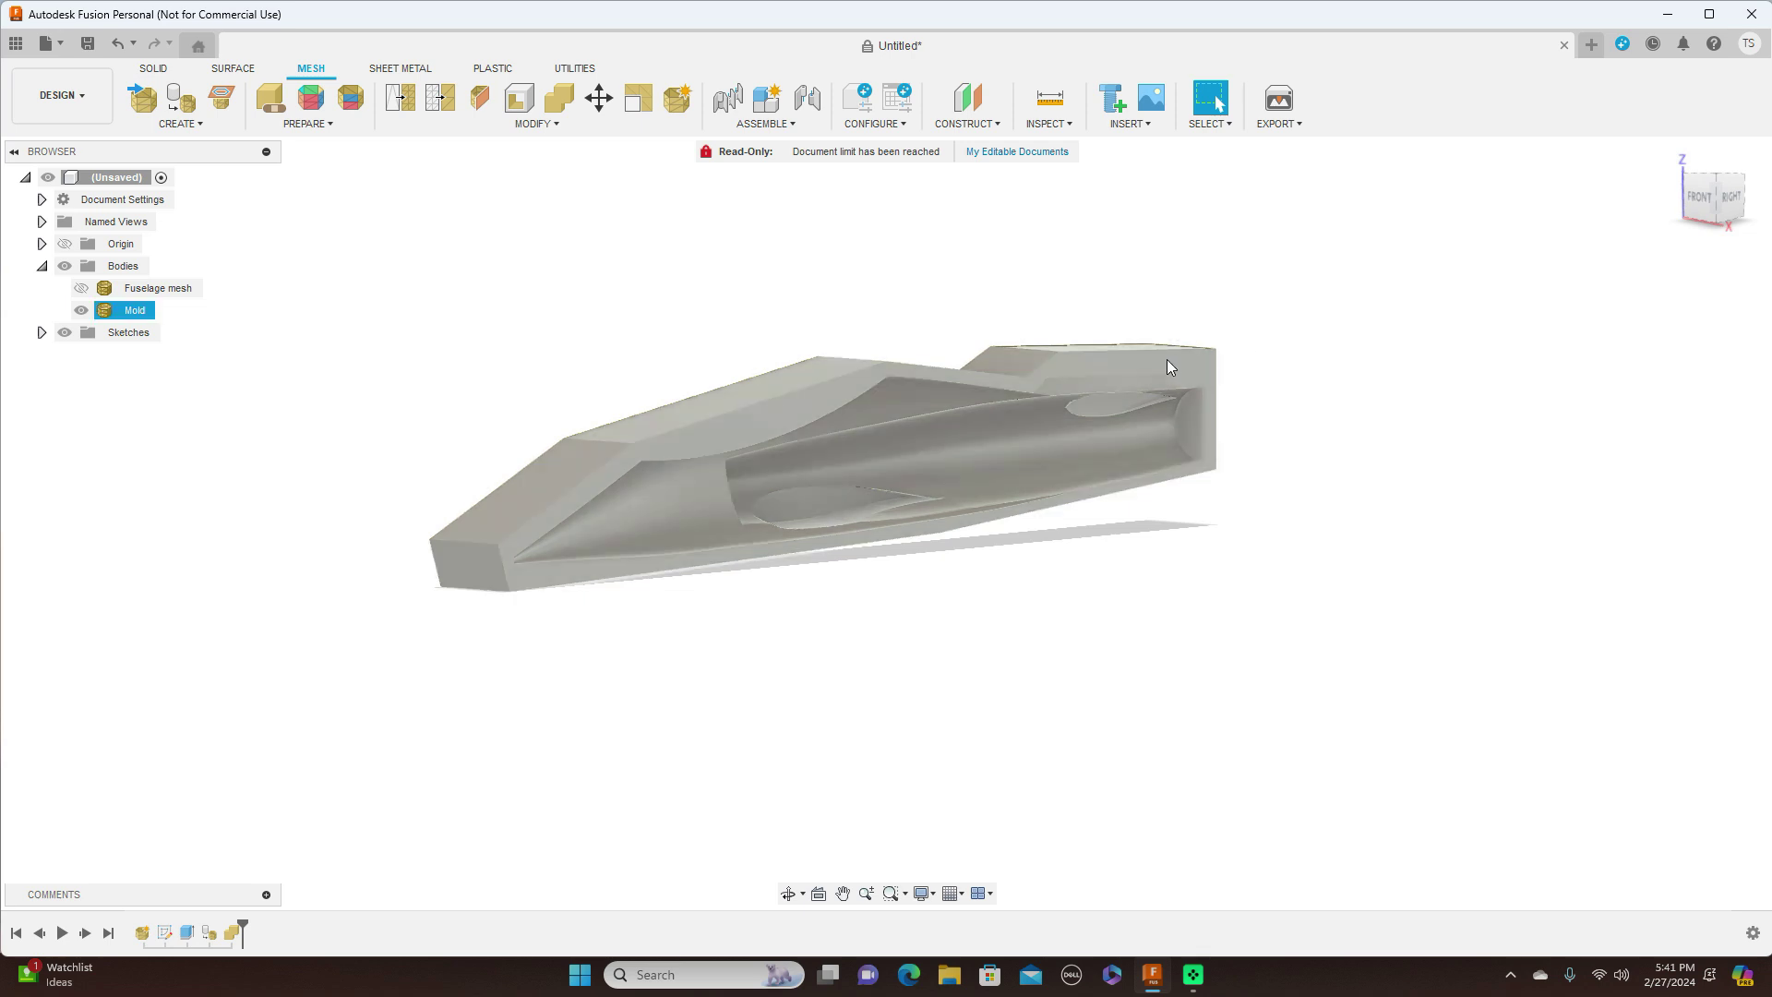
# Step: Save the Mold body to the computer as a binary STL mesh in millimeters, named Mold, in D:/
pyautogui.click(134, 311)
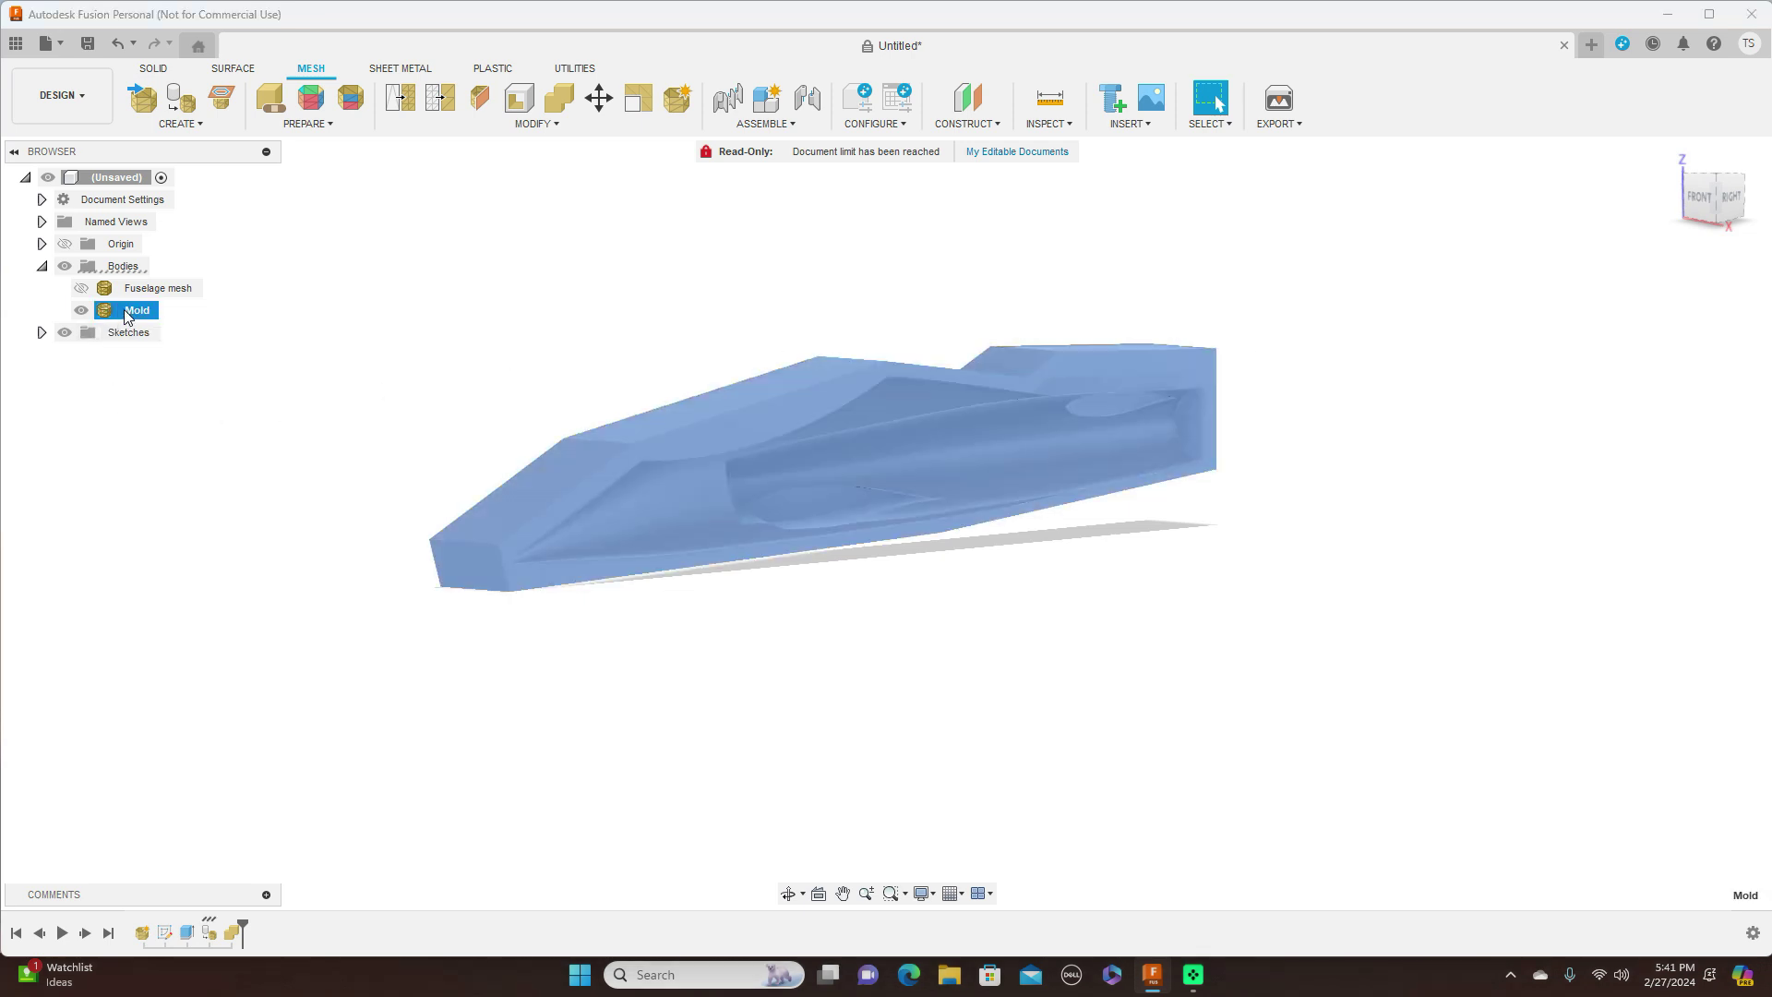
pyautogui.rightClick(128, 317)
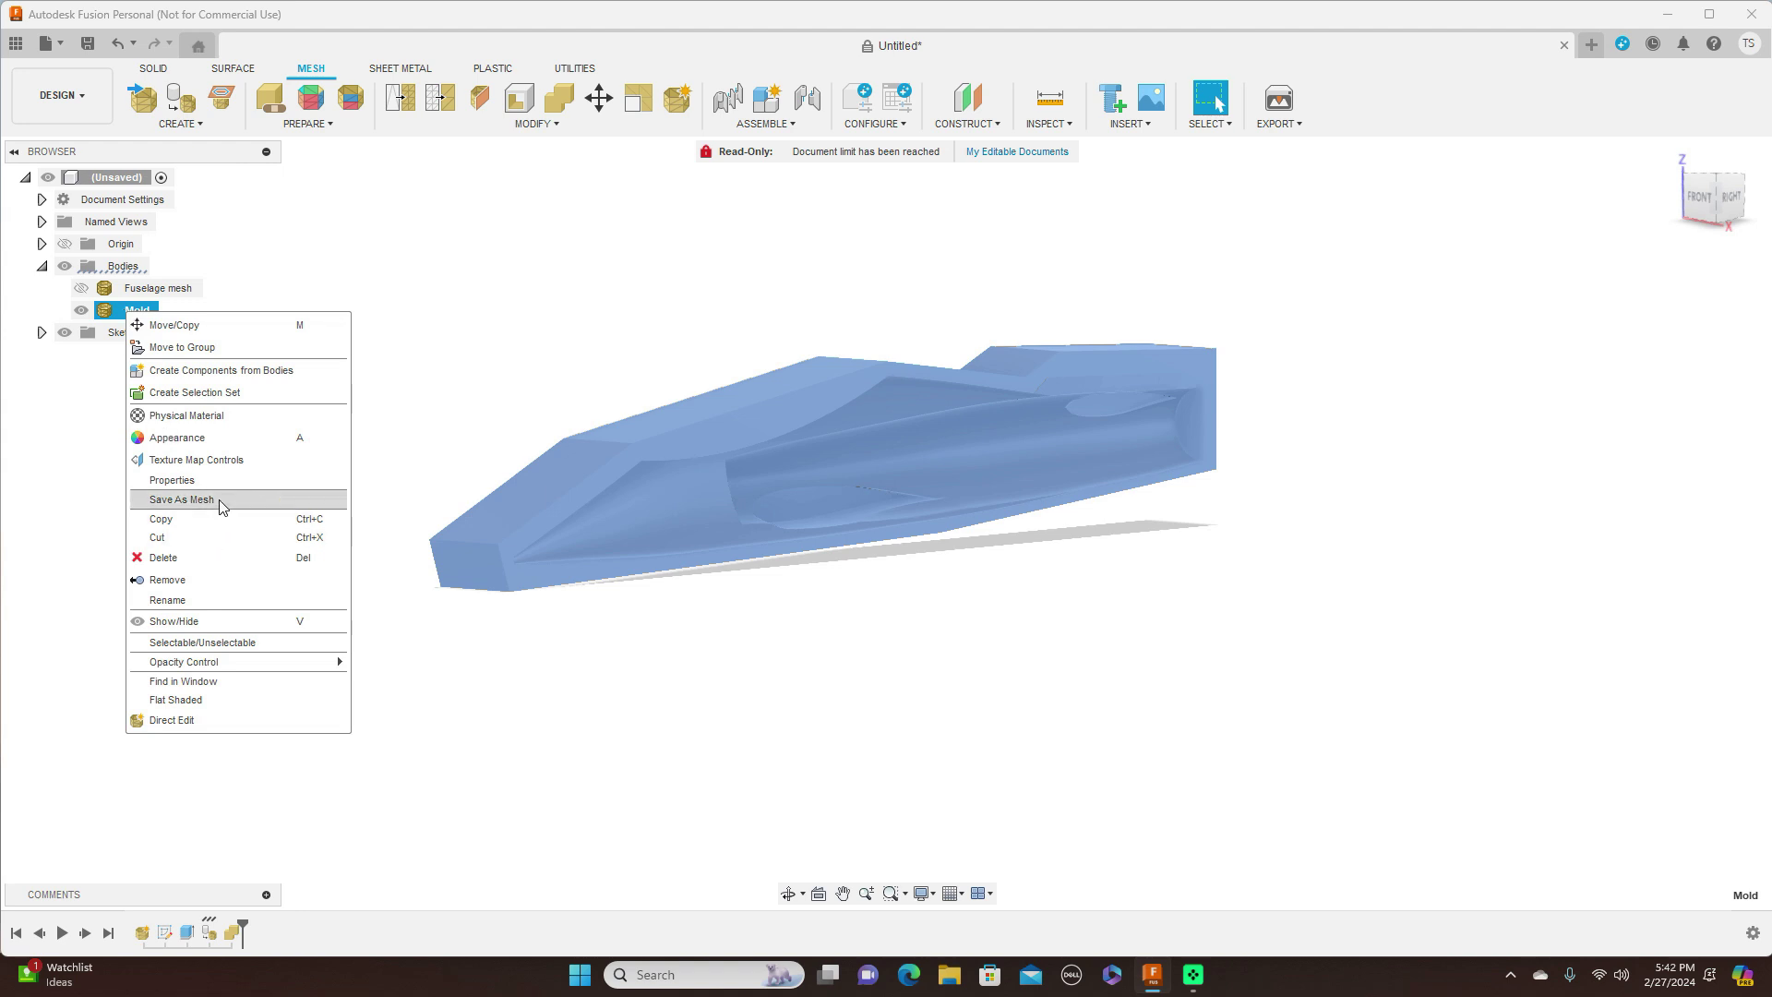
pyautogui.click(181, 499)
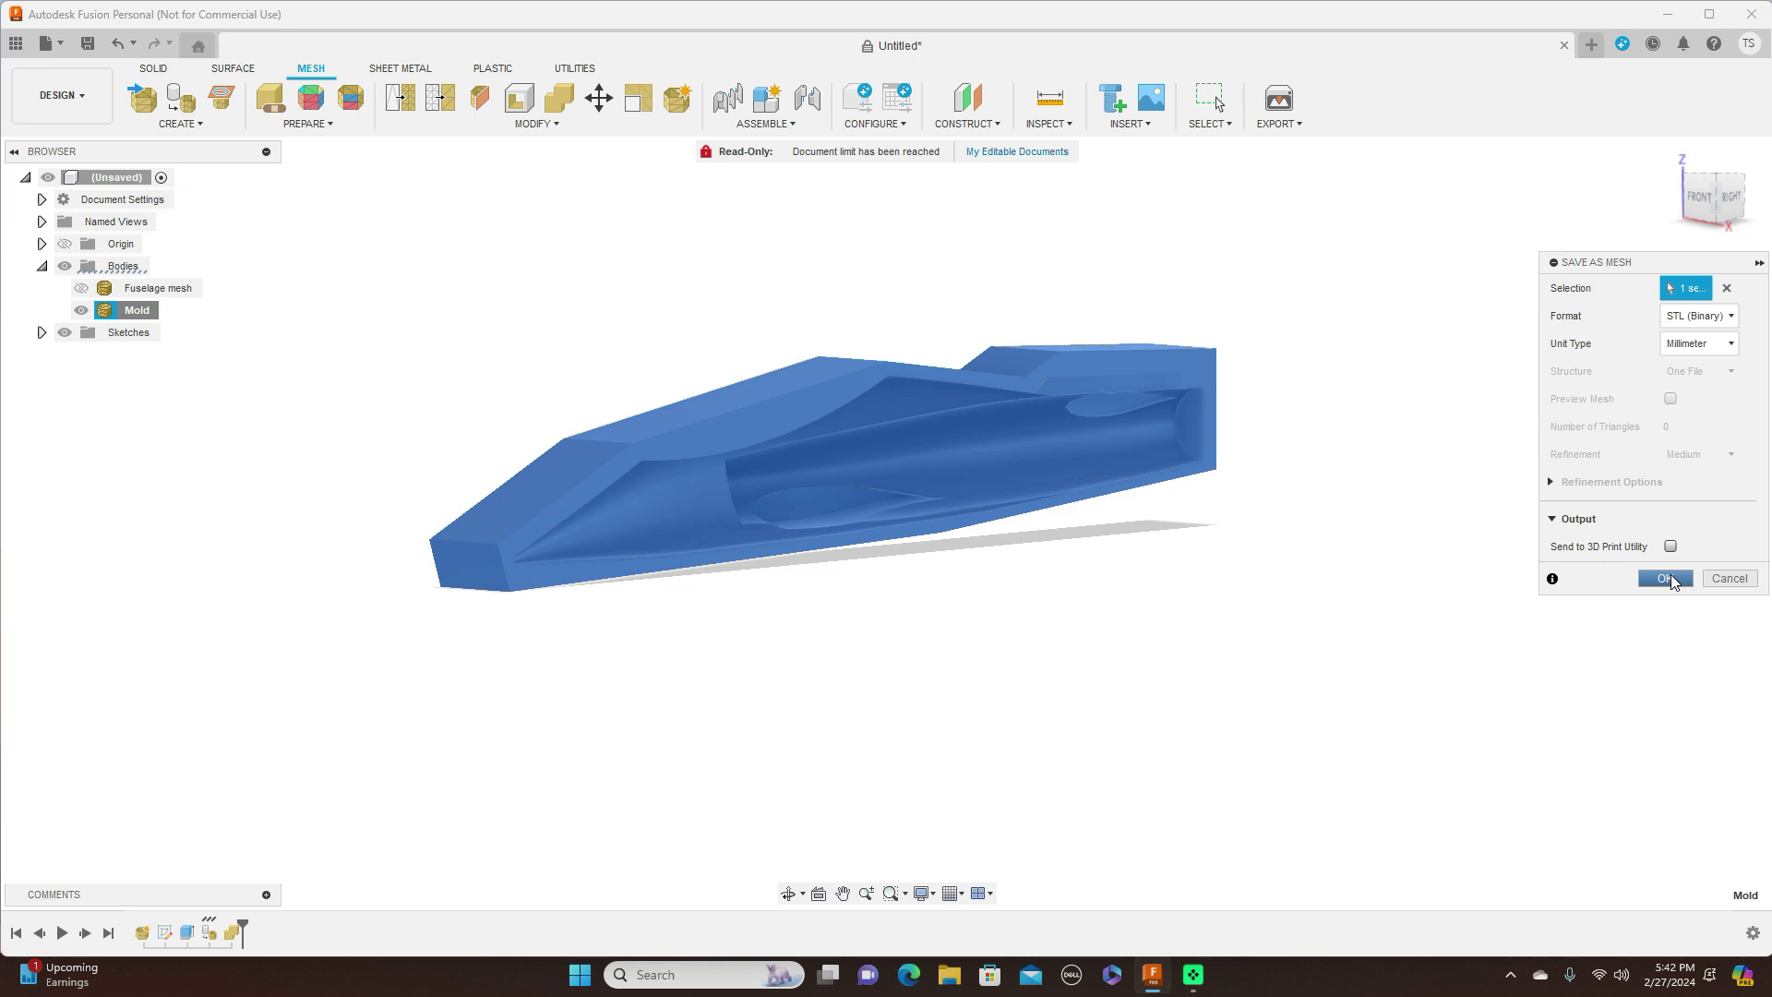
pyautogui.click(1668, 578)
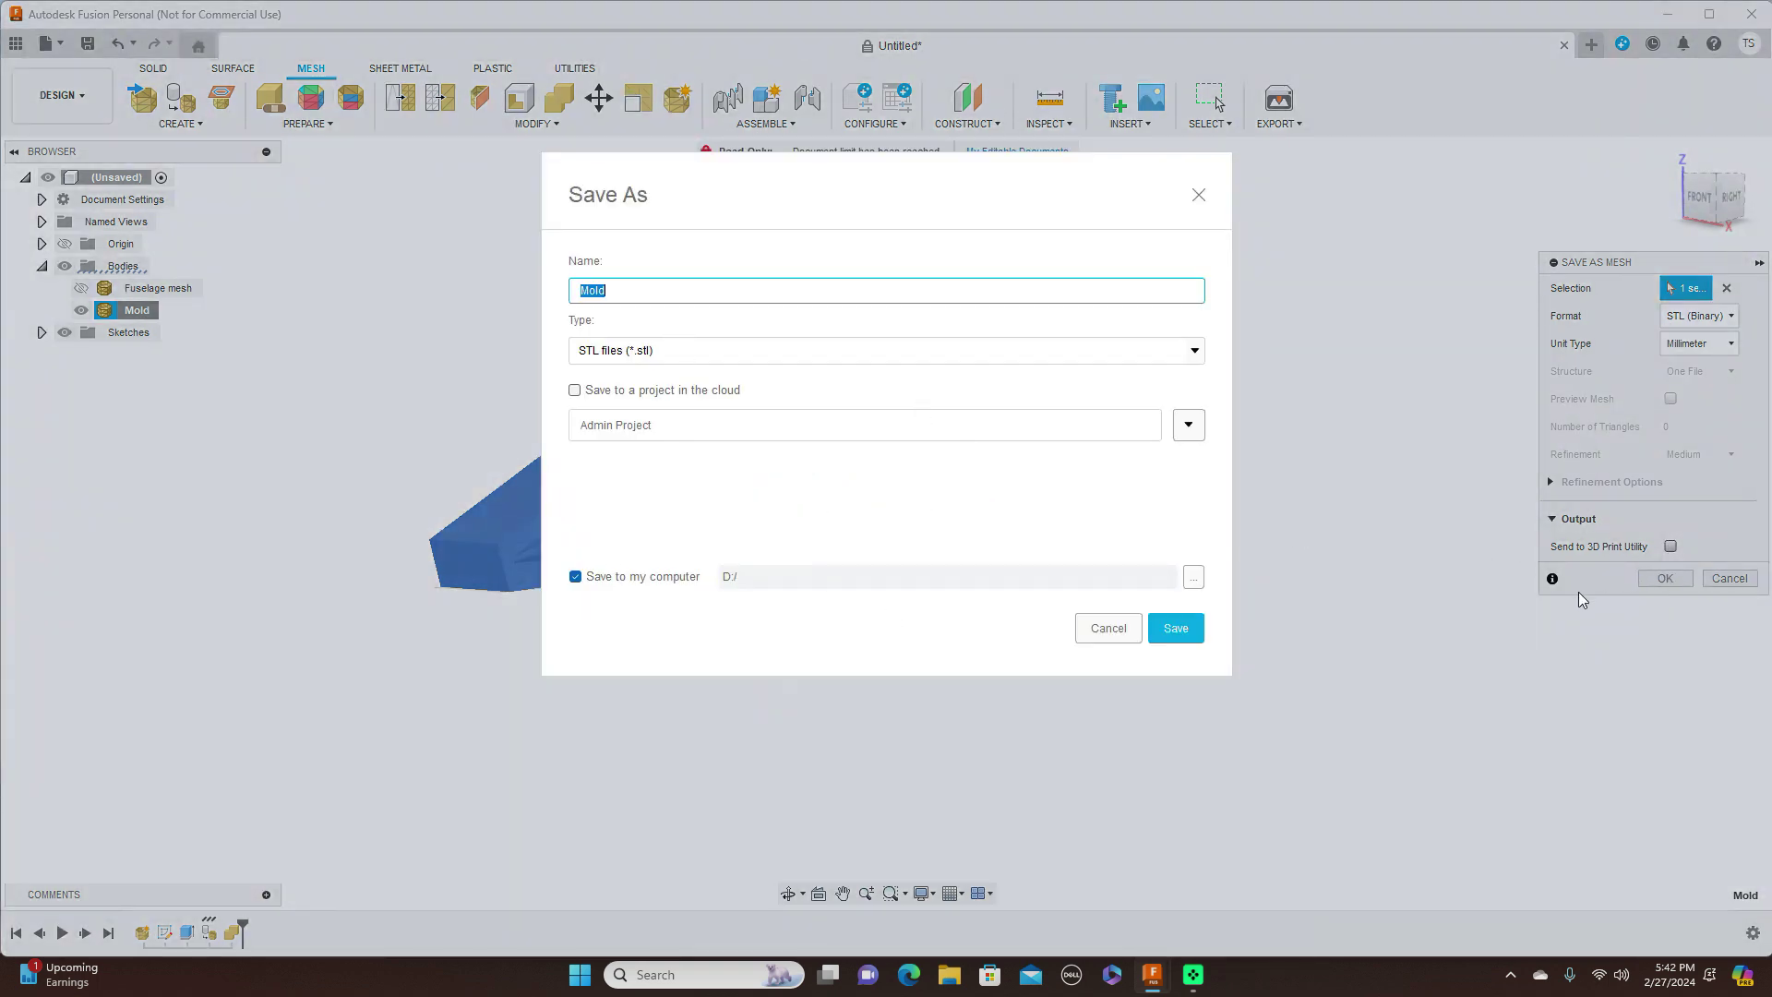
pyautogui.click(1171, 631)
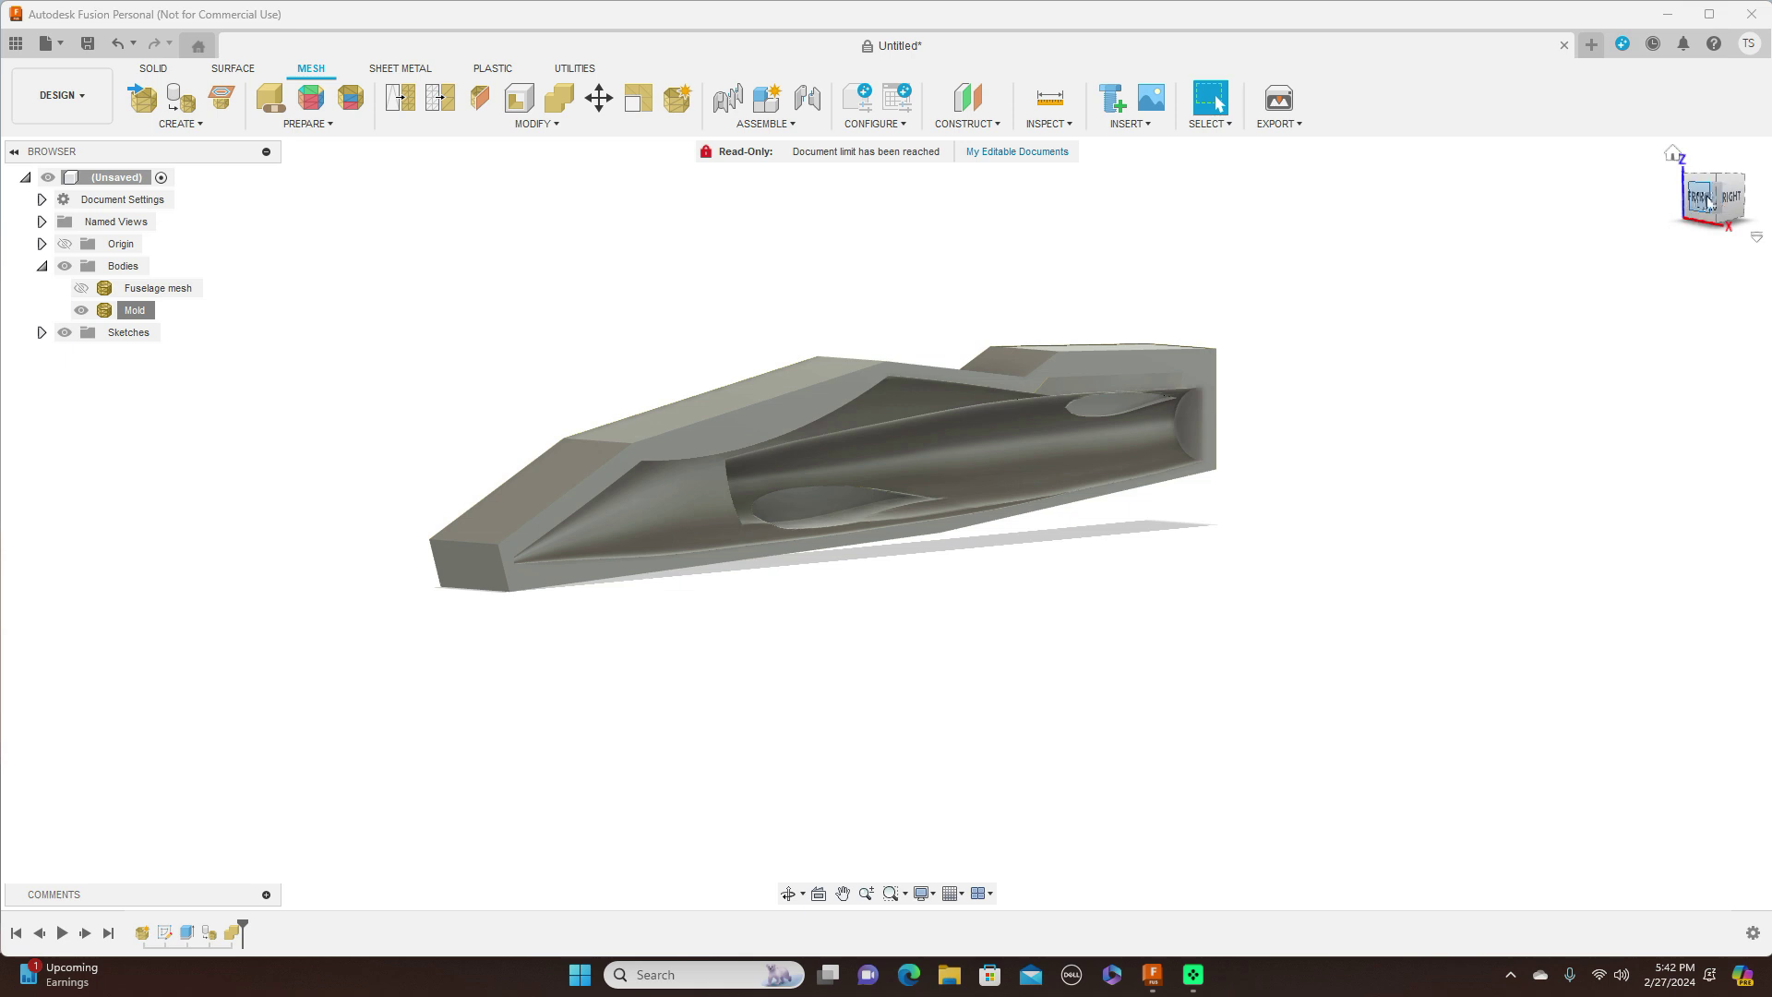
# Step: Hide the Mold body and show the Fuselage mesh on its own
pyautogui.moveTo(1707, 201); pyautogui.dragTo(1763, 211)
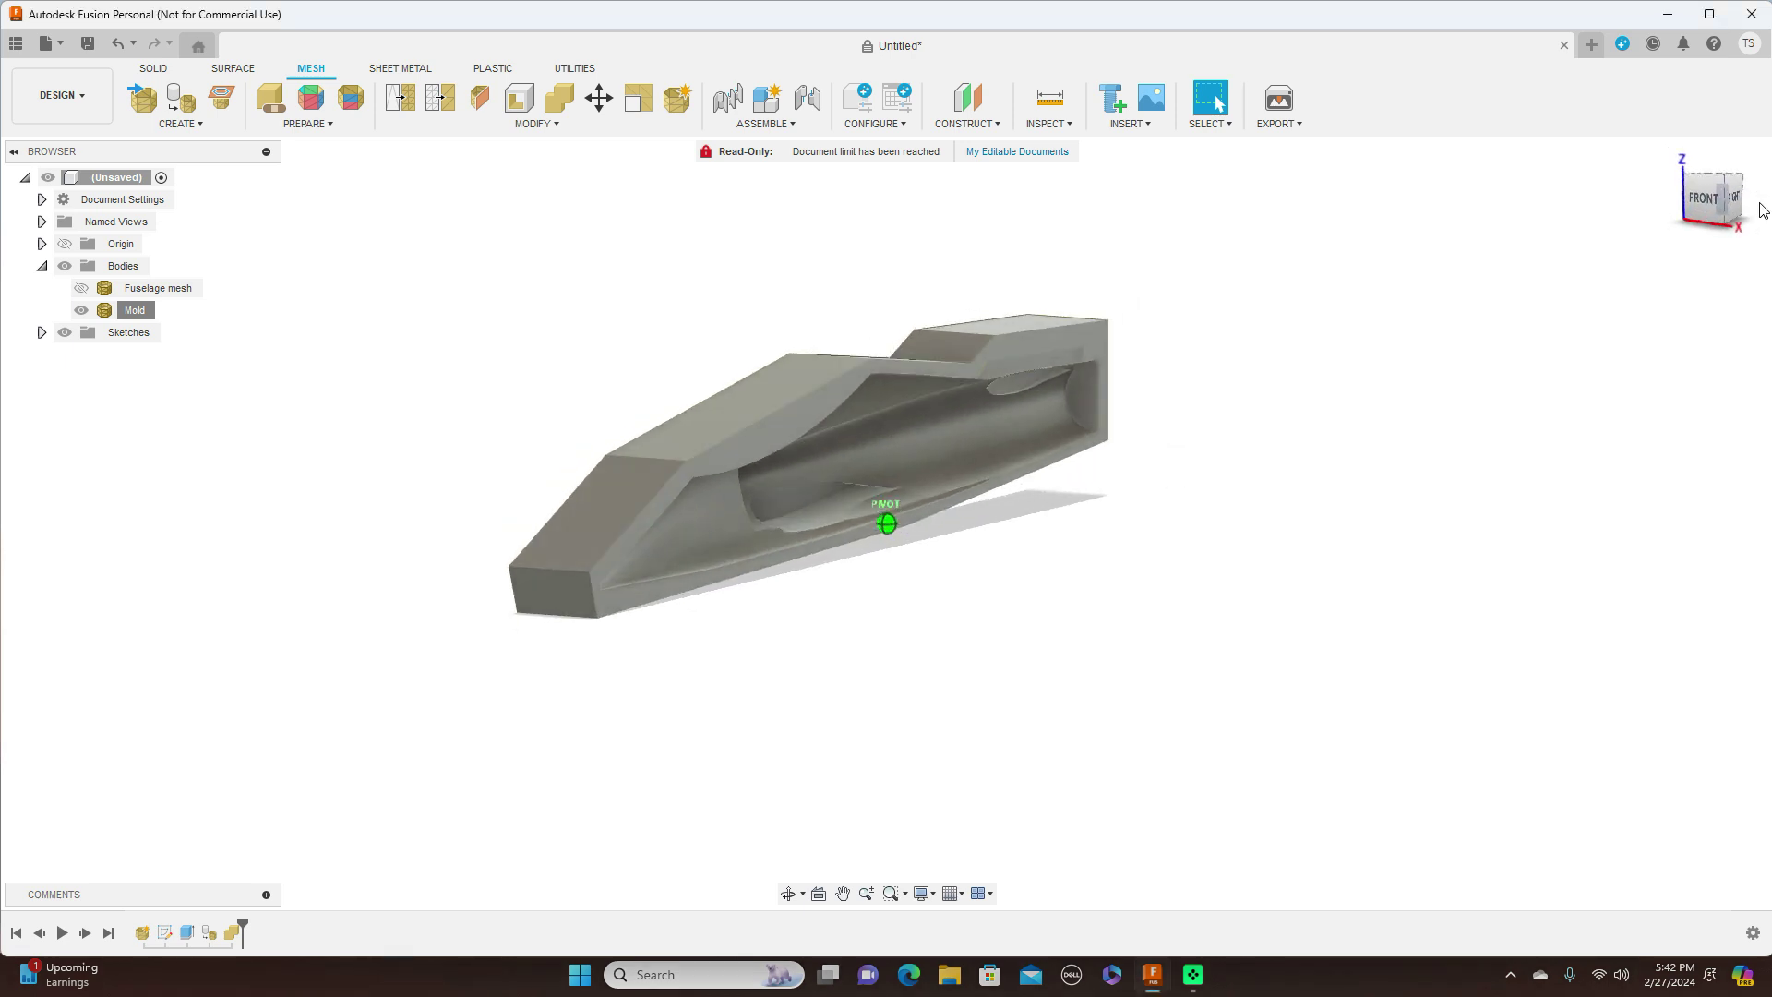
pyautogui.click(127, 310)
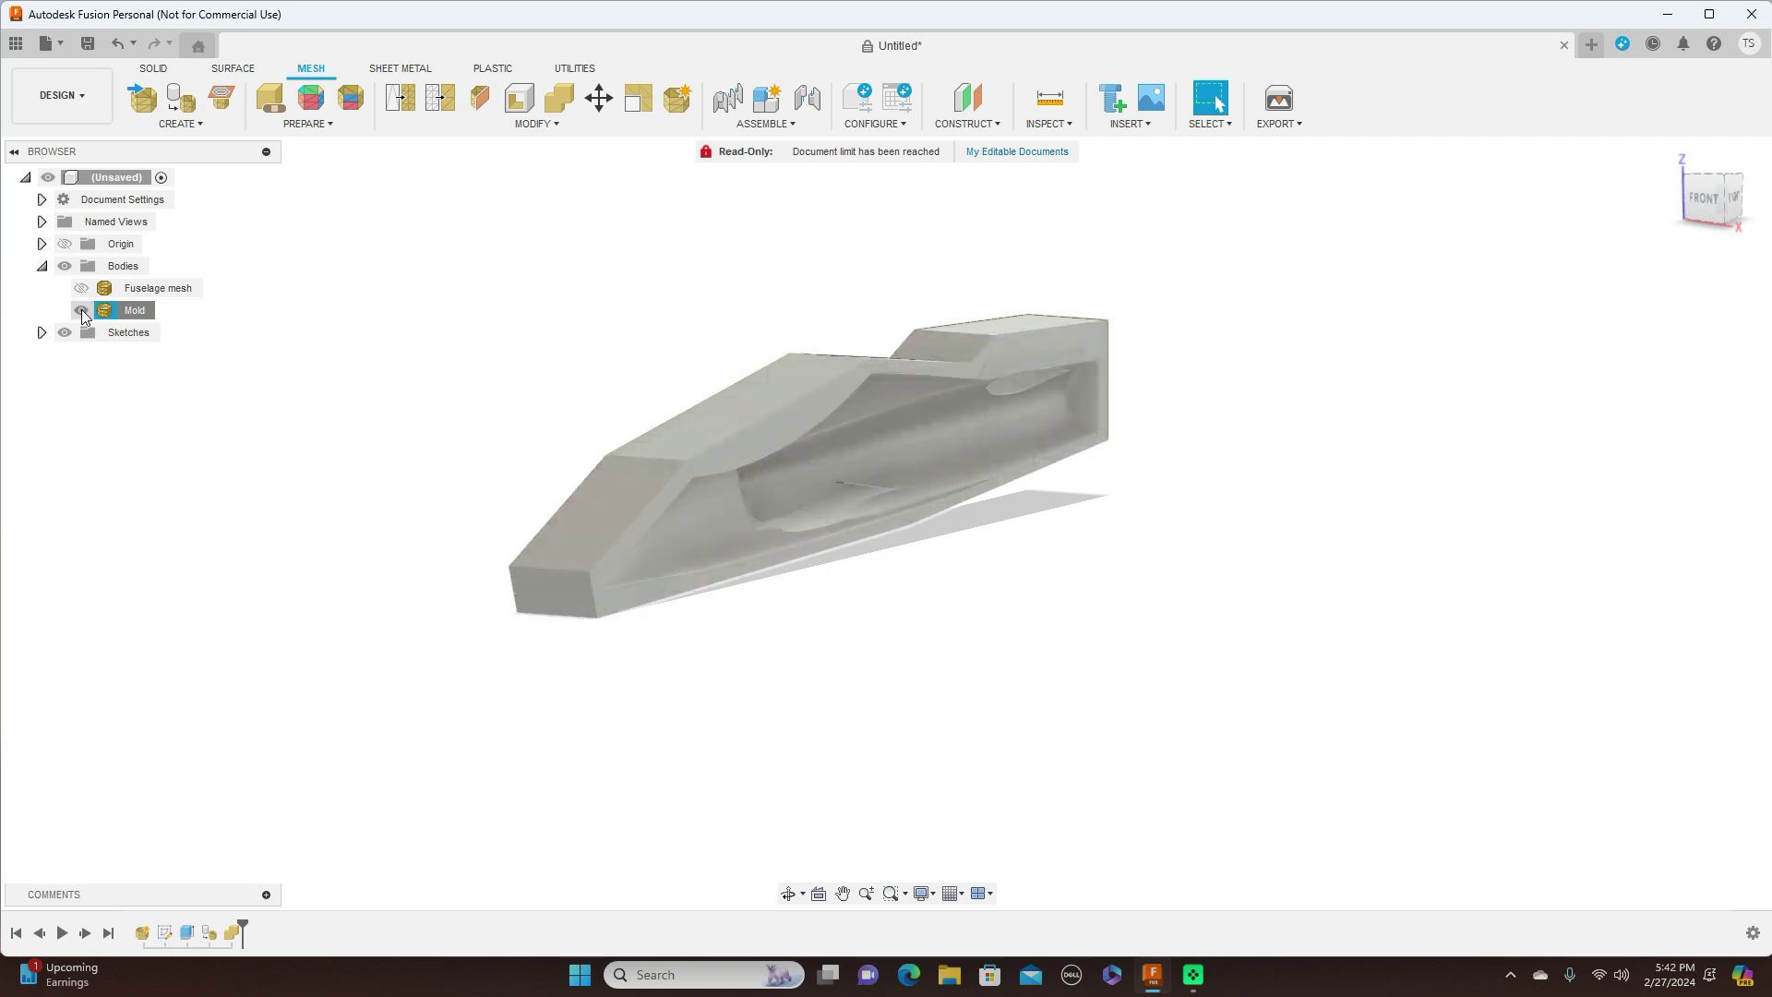
pyautogui.click(81, 310)
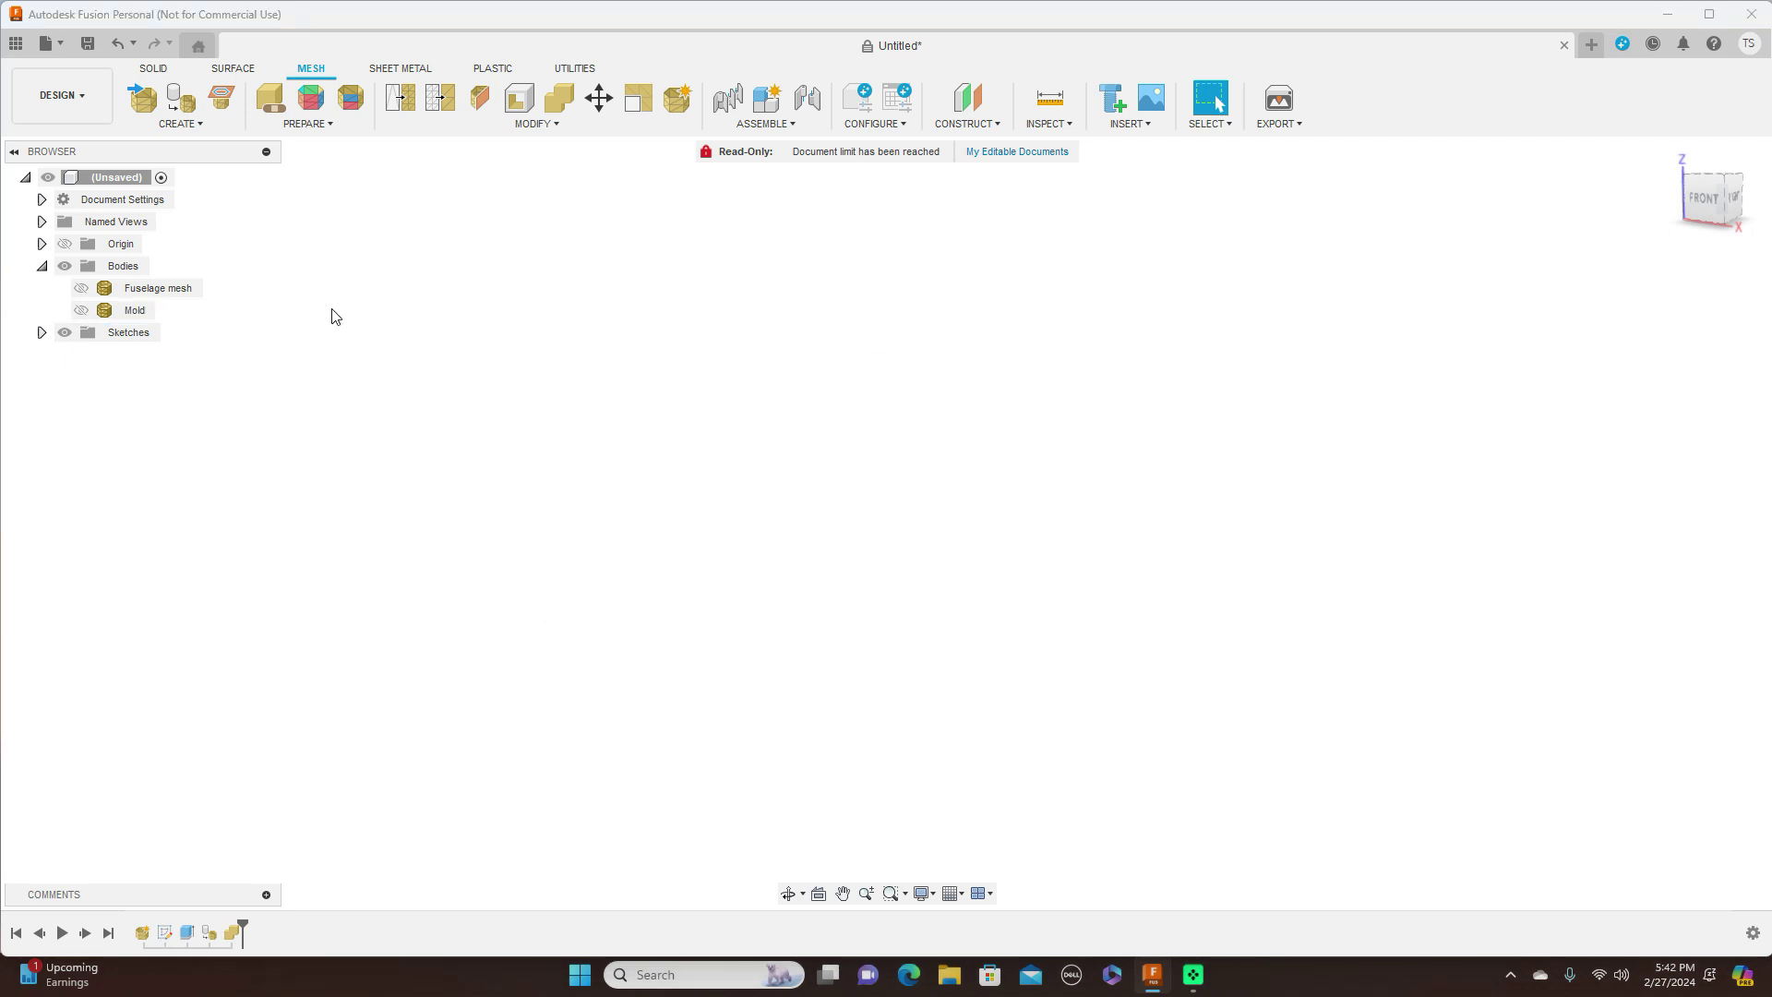
pyautogui.click(81, 288)
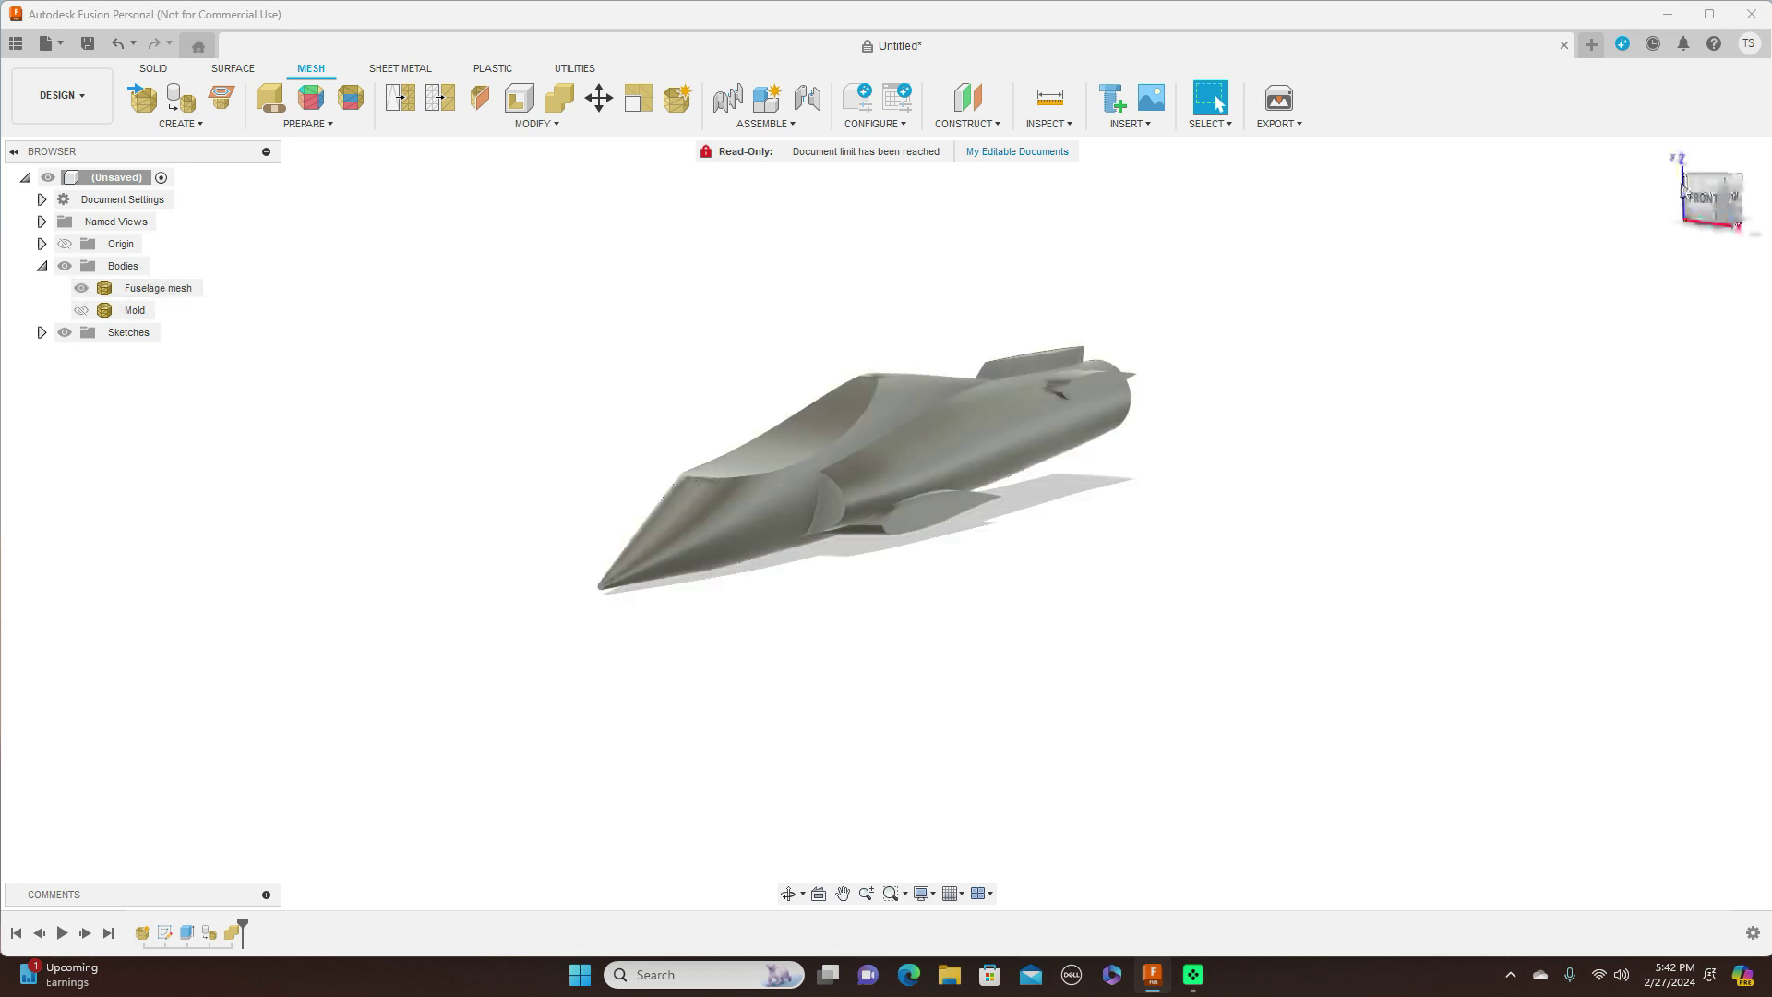
pyautogui.scroll(3, 1488, 370)
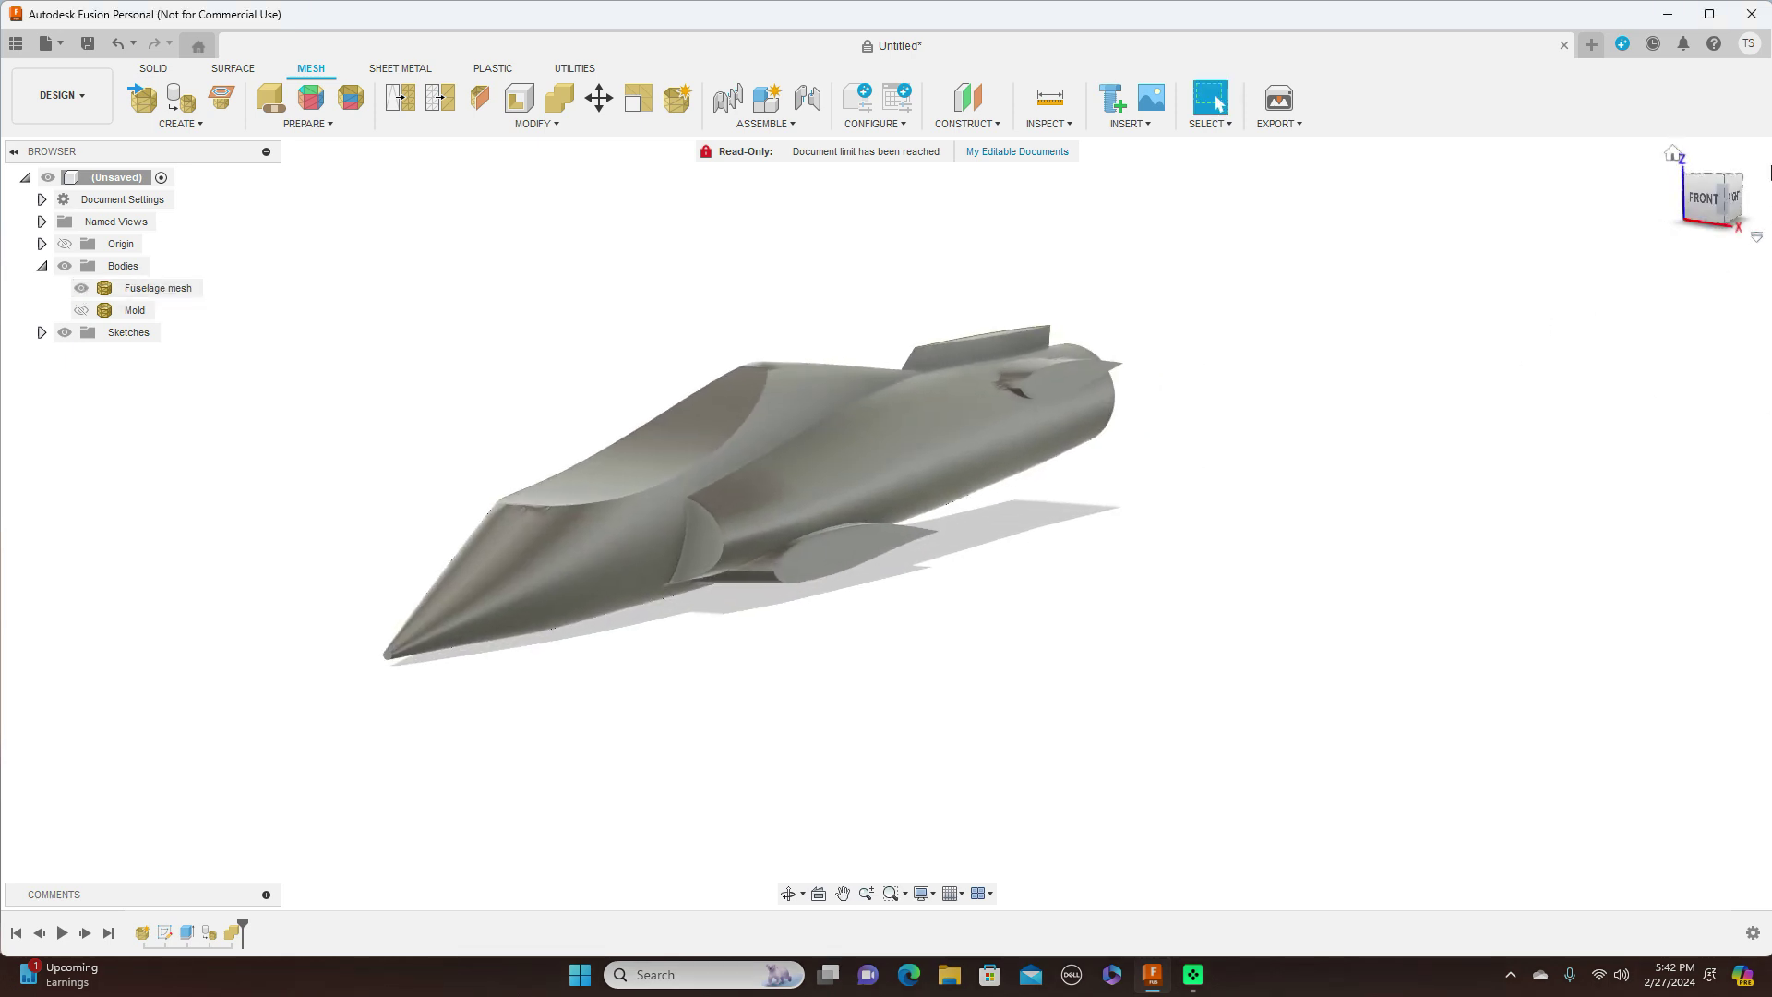
pyautogui.moveTo(1716, 184)
pyautogui.mouseDown()
pyautogui.moveTo(1694, 193)
pyautogui.moveTo(1718, 187)
pyautogui.mouseUp()
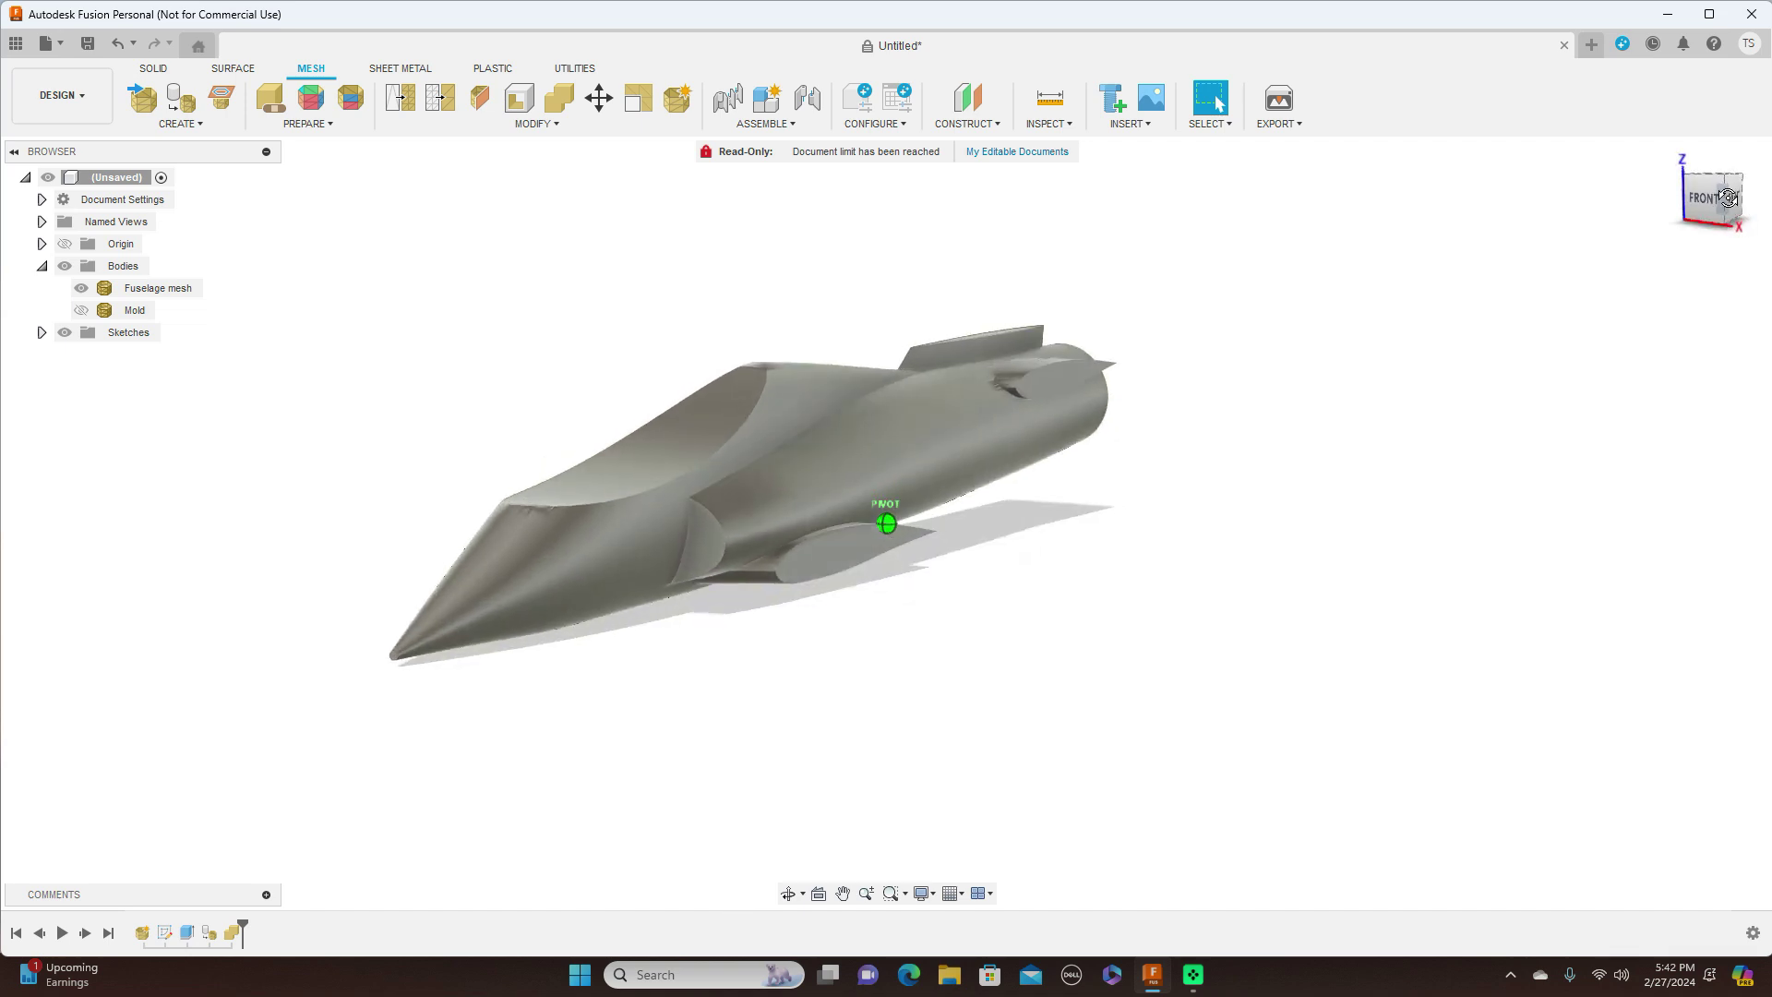
pyautogui.moveTo(1356, 365); pyautogui.dragTo(1436, 363, button='middle')
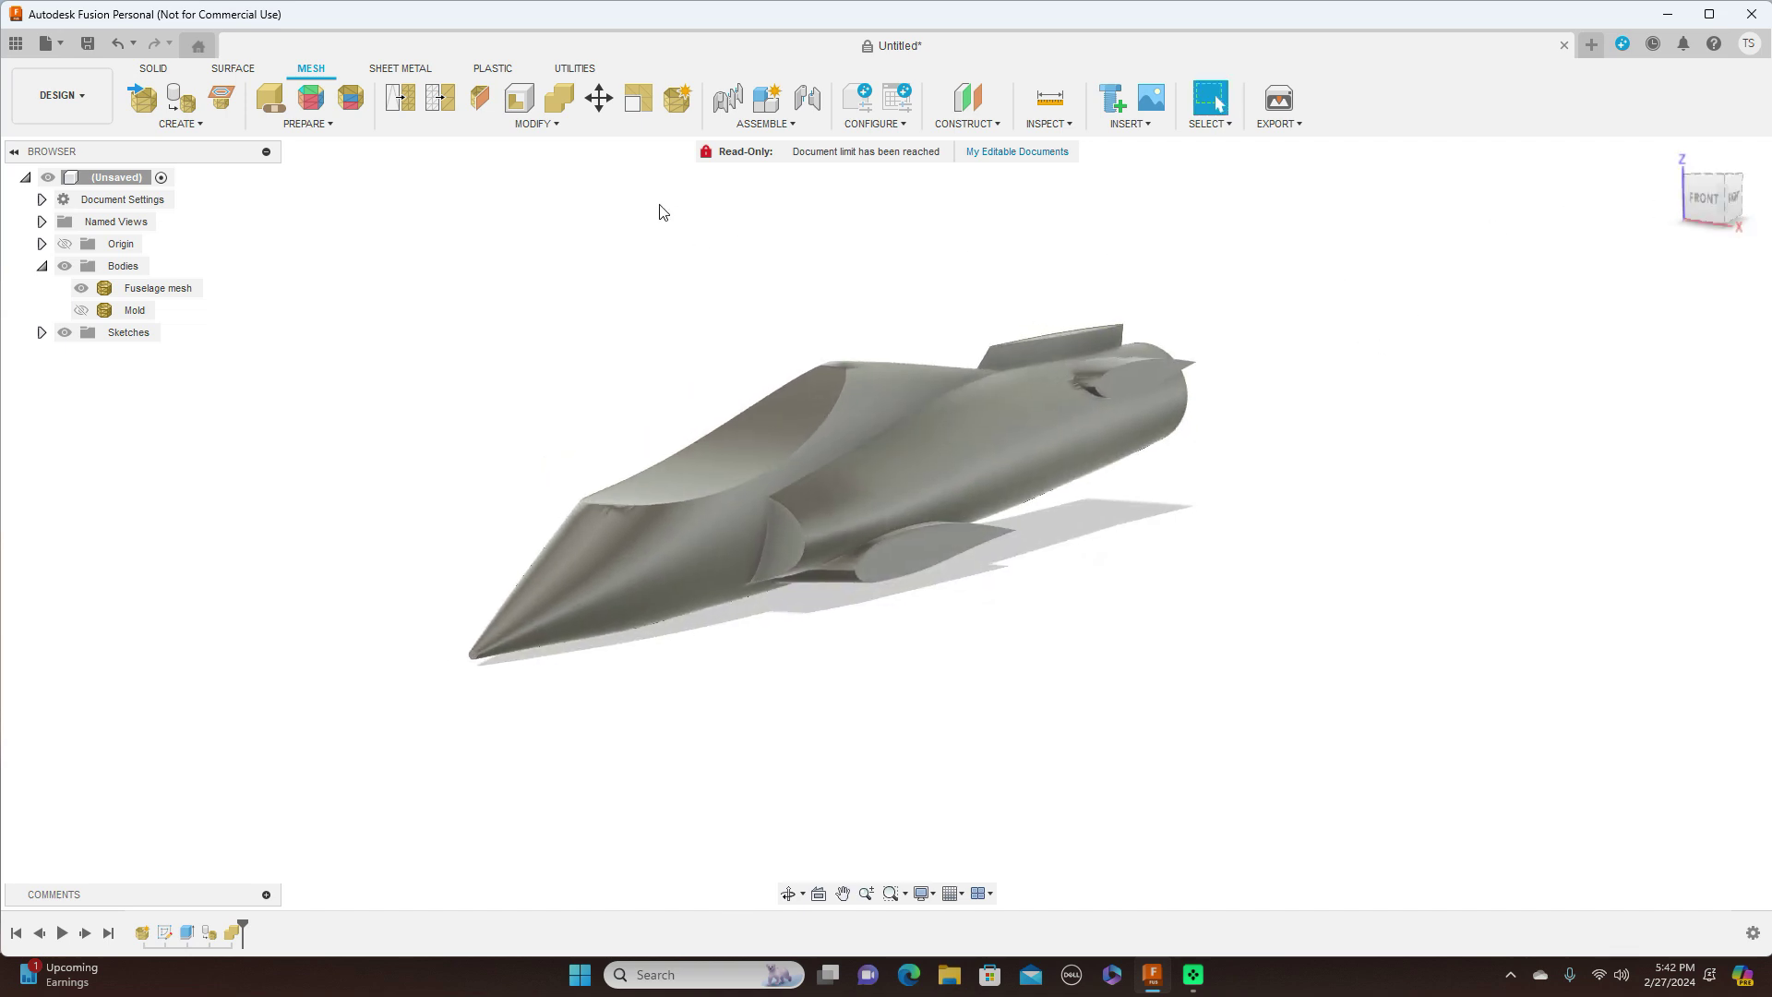
pyautogui.click(557, 130)
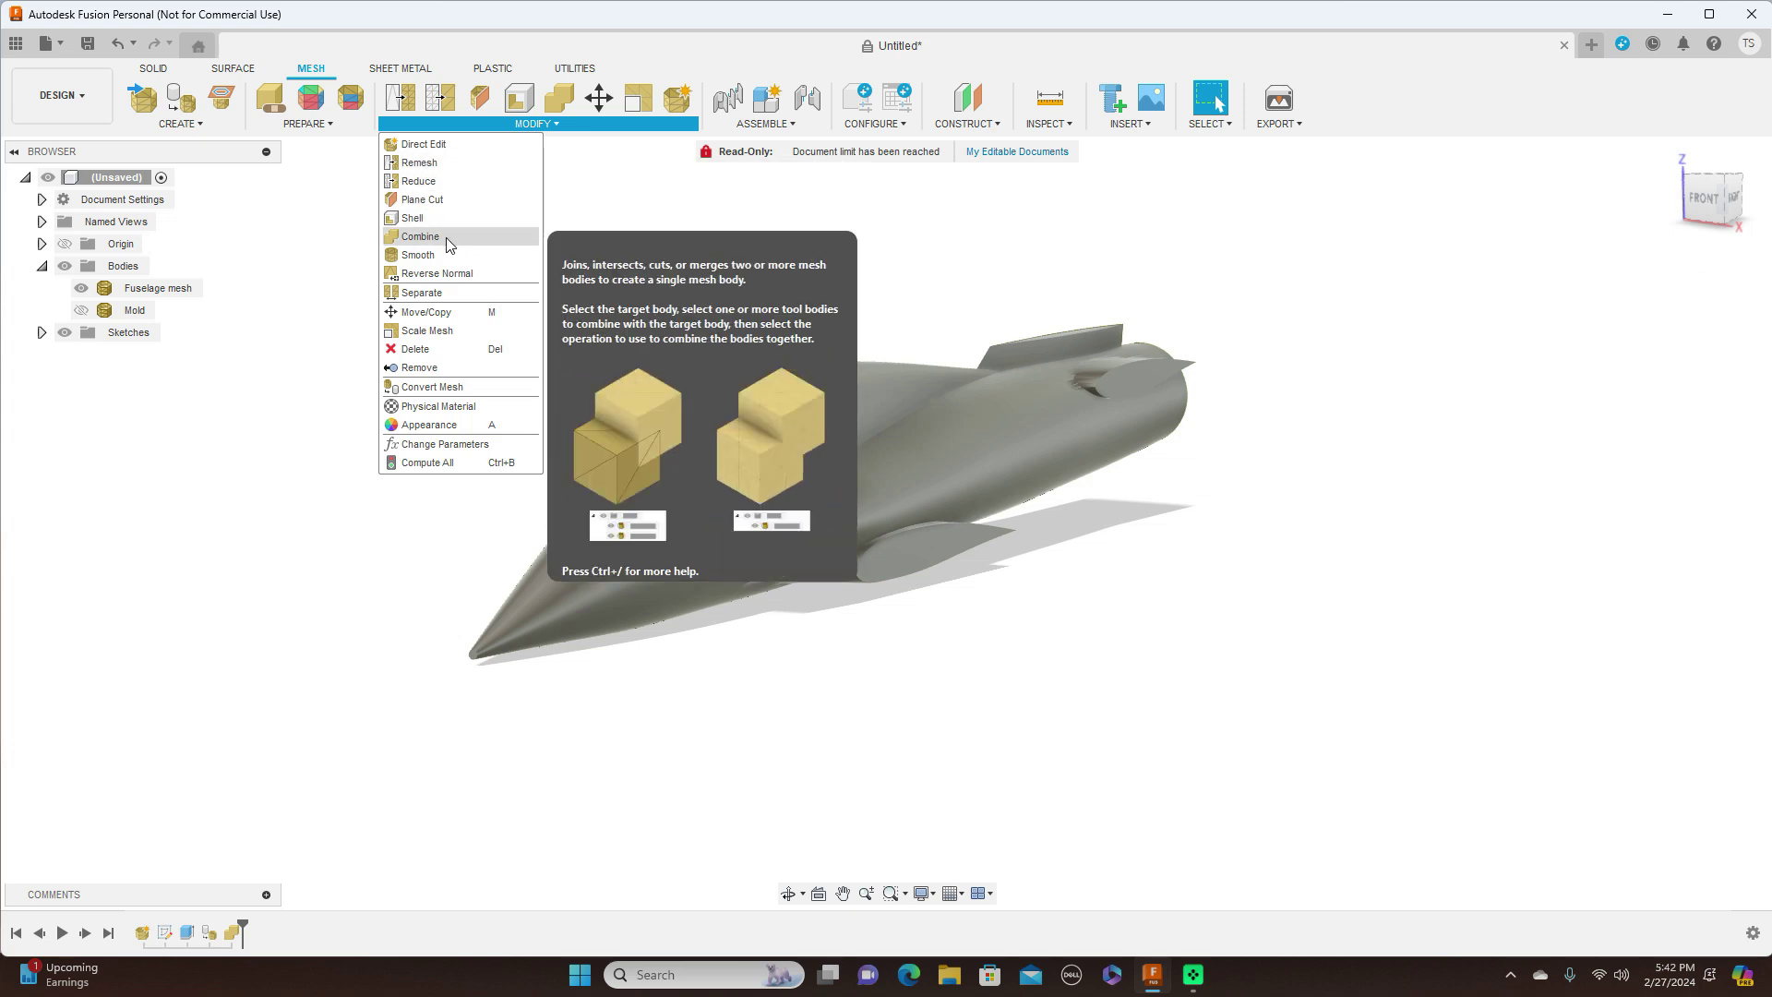
pyautogui.click(446, 181)
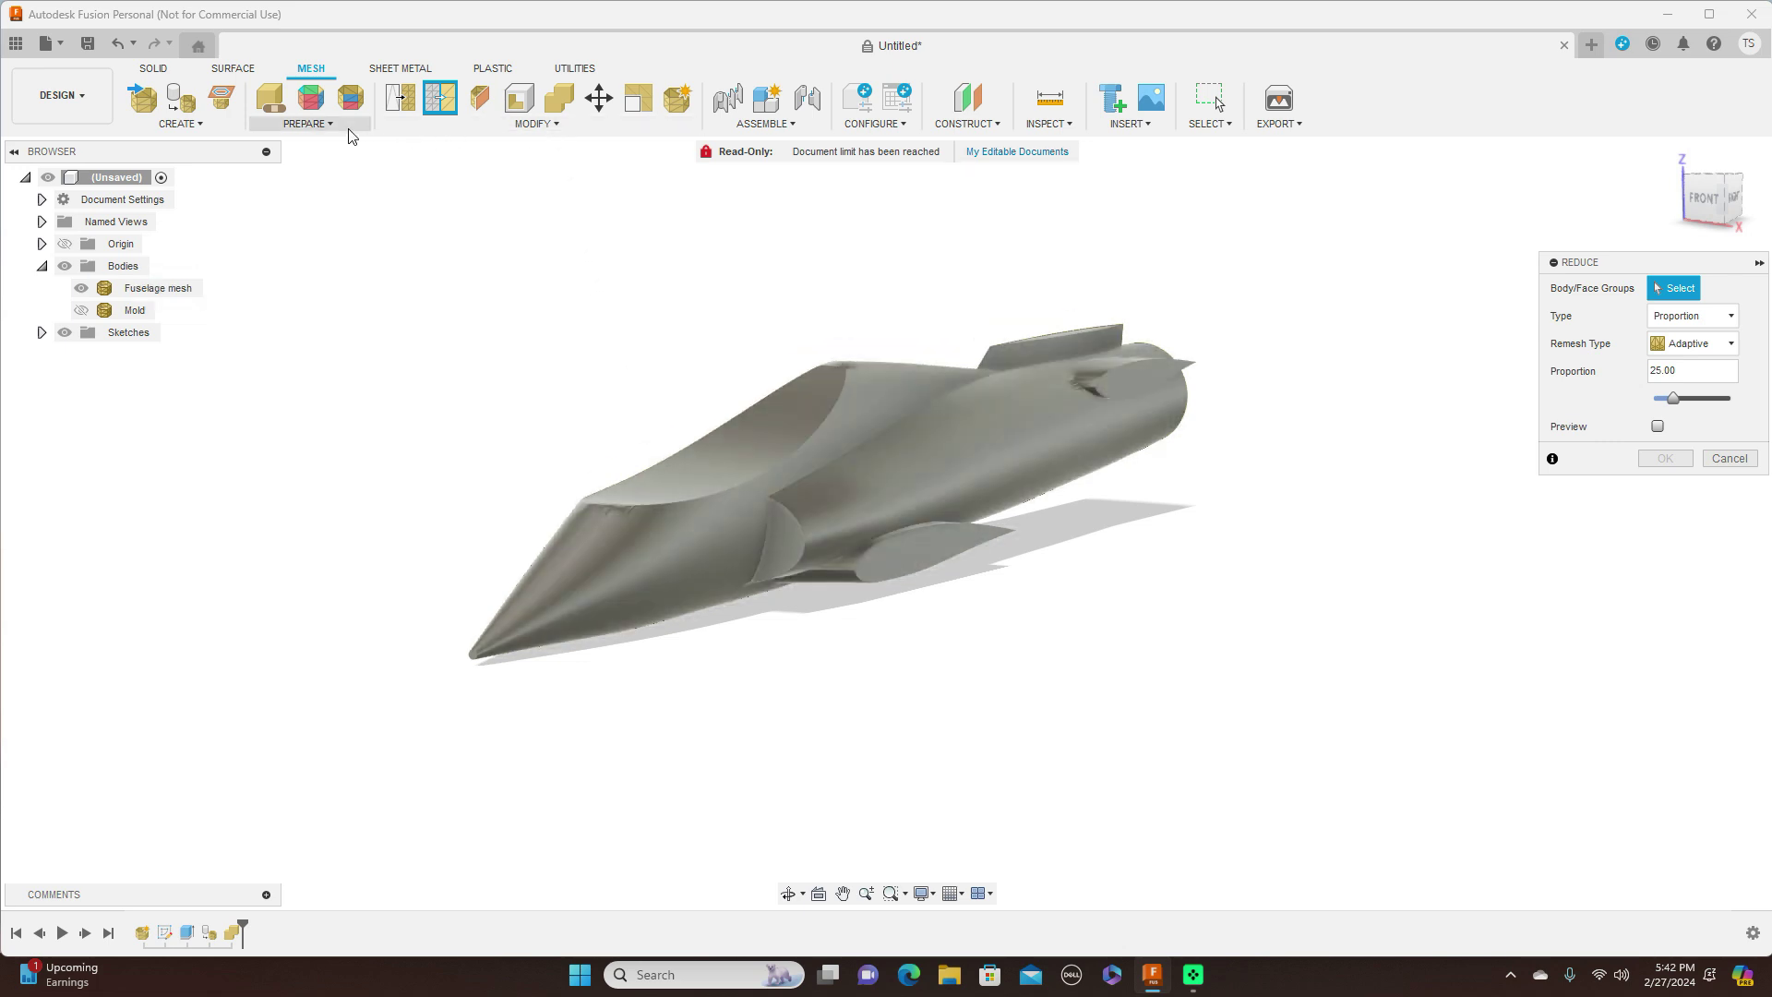
pyautogui.click(1729, 458)
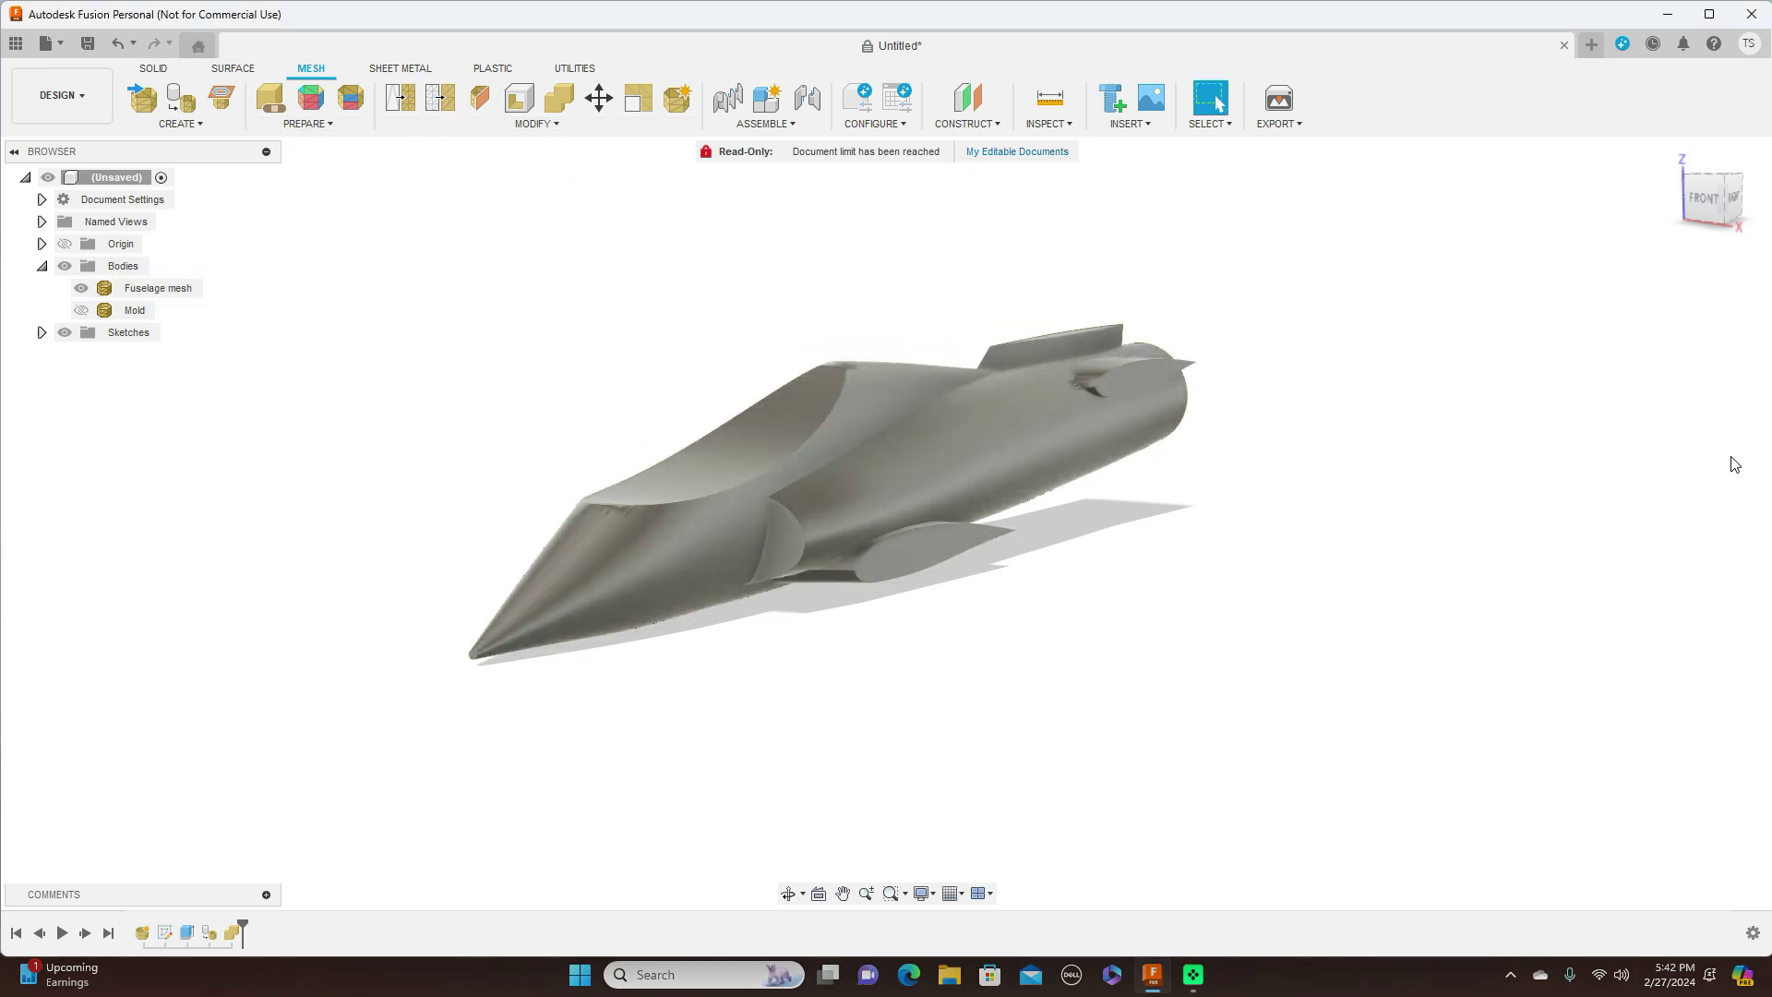
# Step: Scale the Fuselage mesh uniformly with Scale Mesh by a factor of about 1.823
pyautogui.click(555, 125)
pyautogui.click(880, 452)
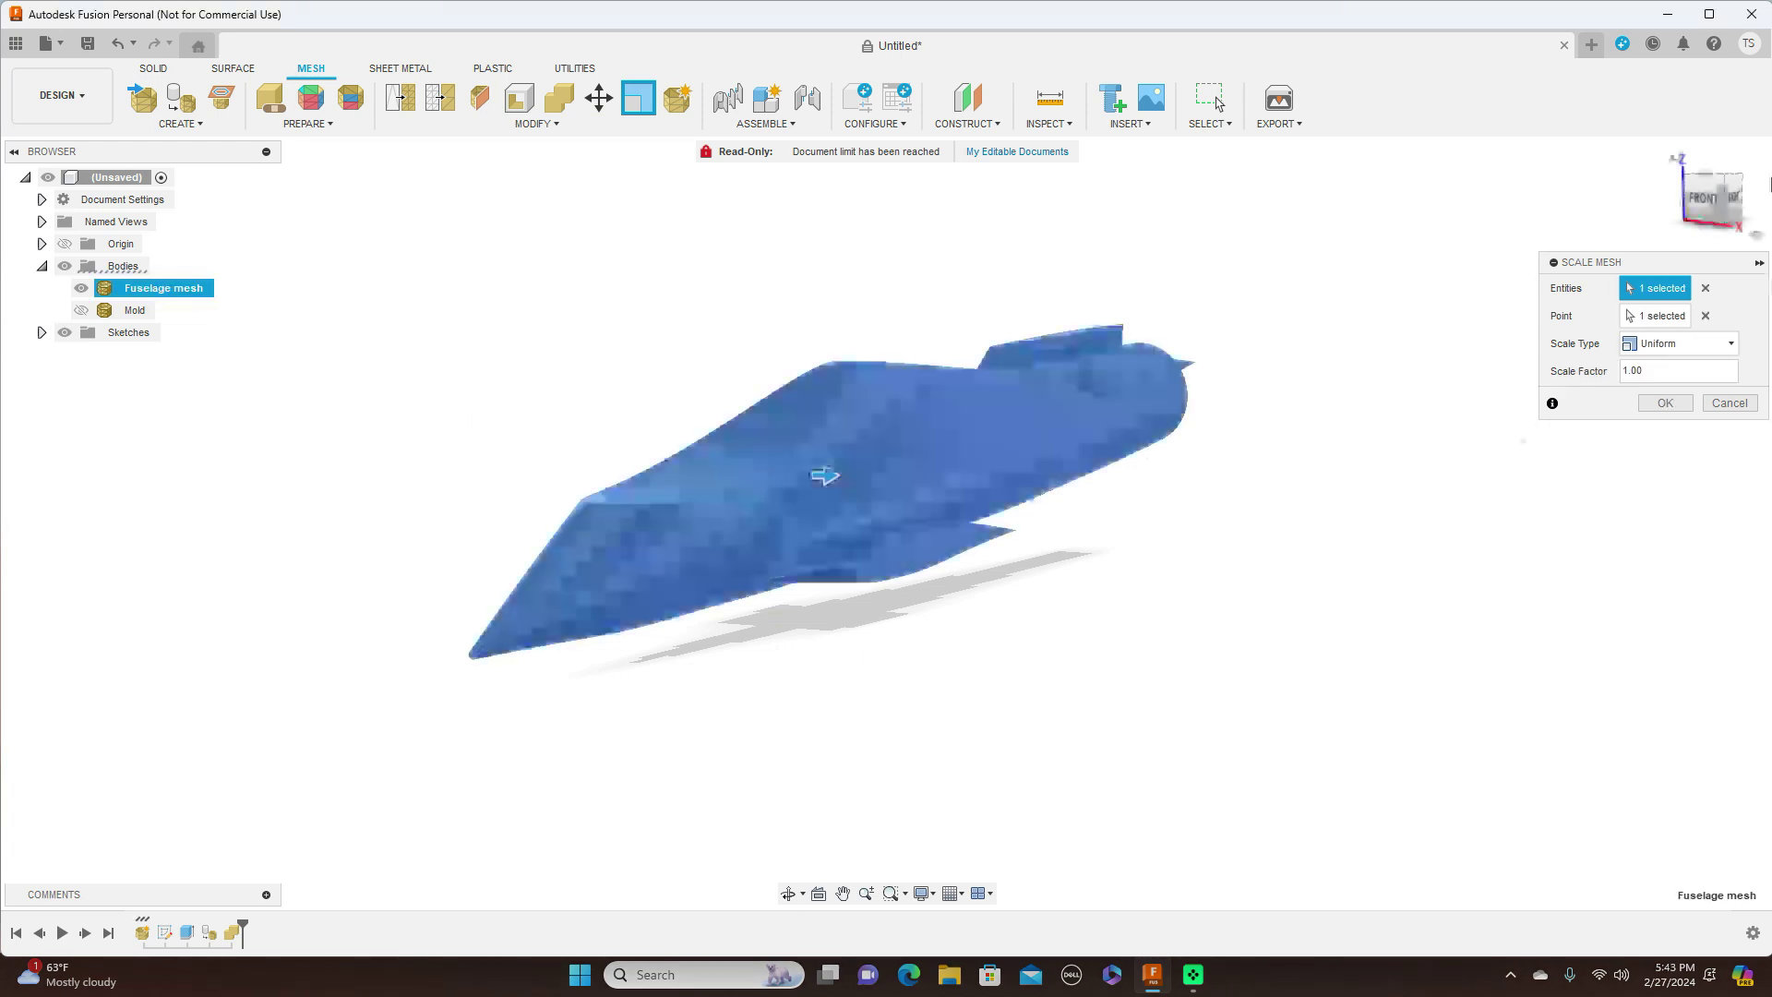
pyautogui.click(1712, 196)
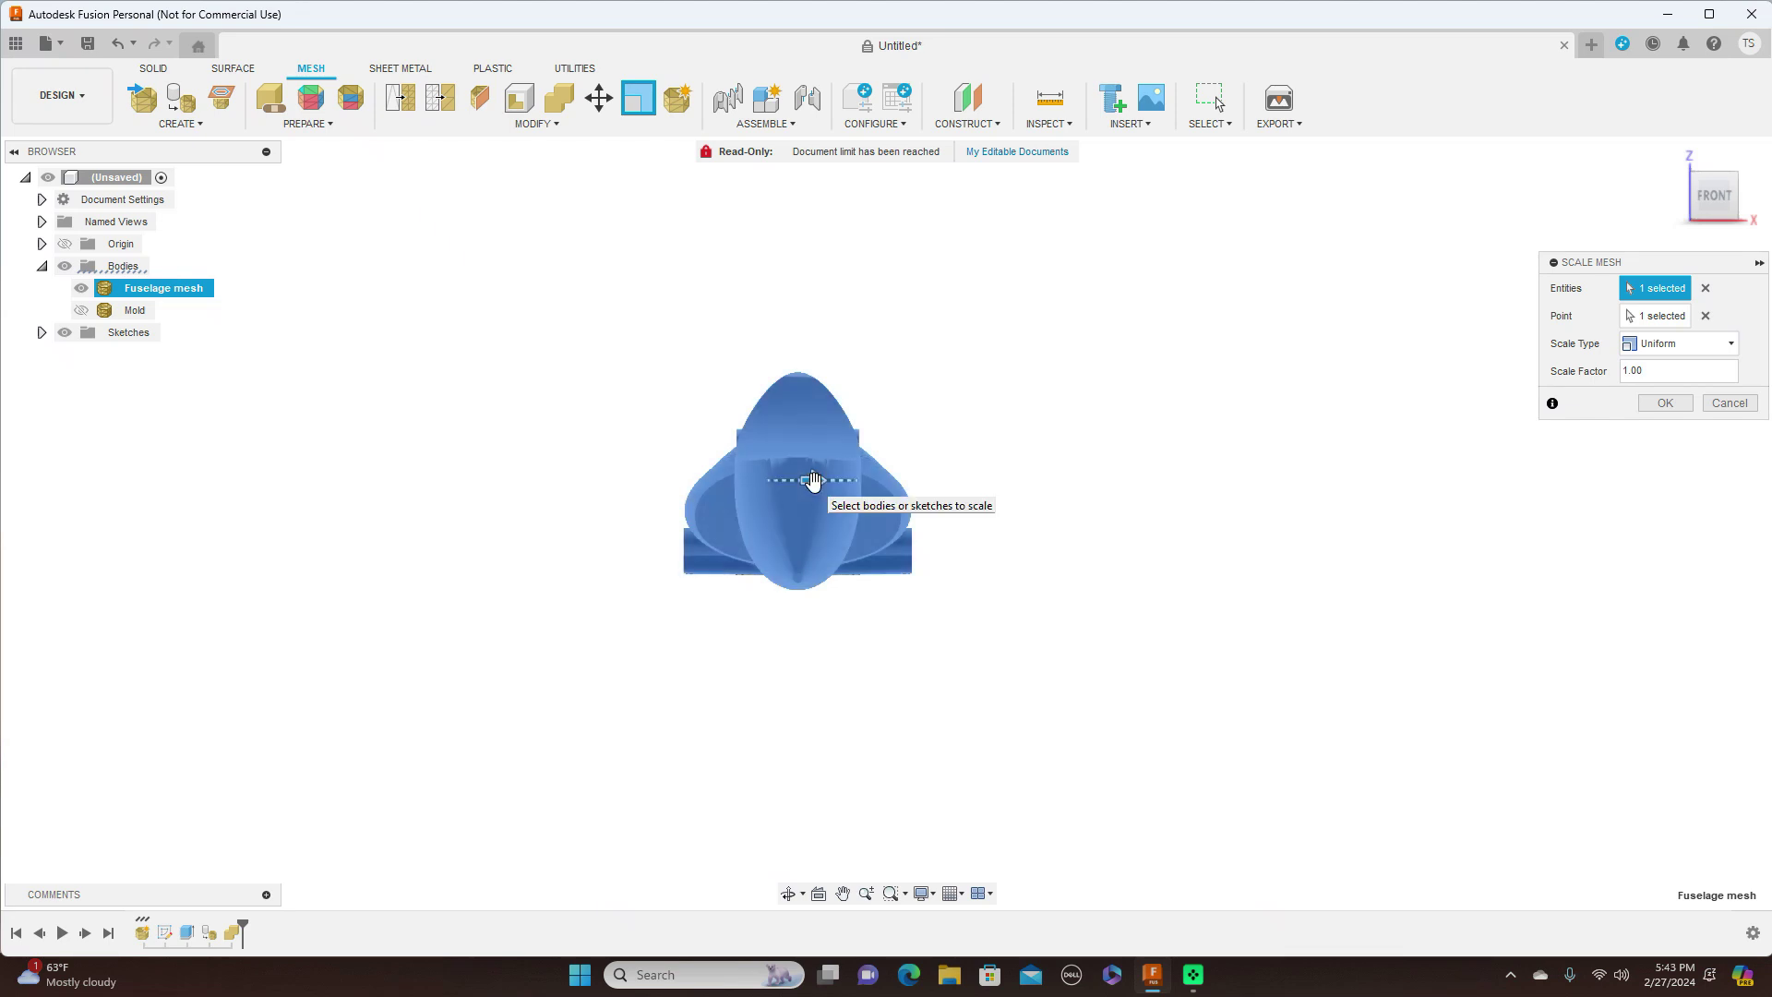
pyautogui.moveTo(812, 481); pyautogui.dragTo(821, 481)
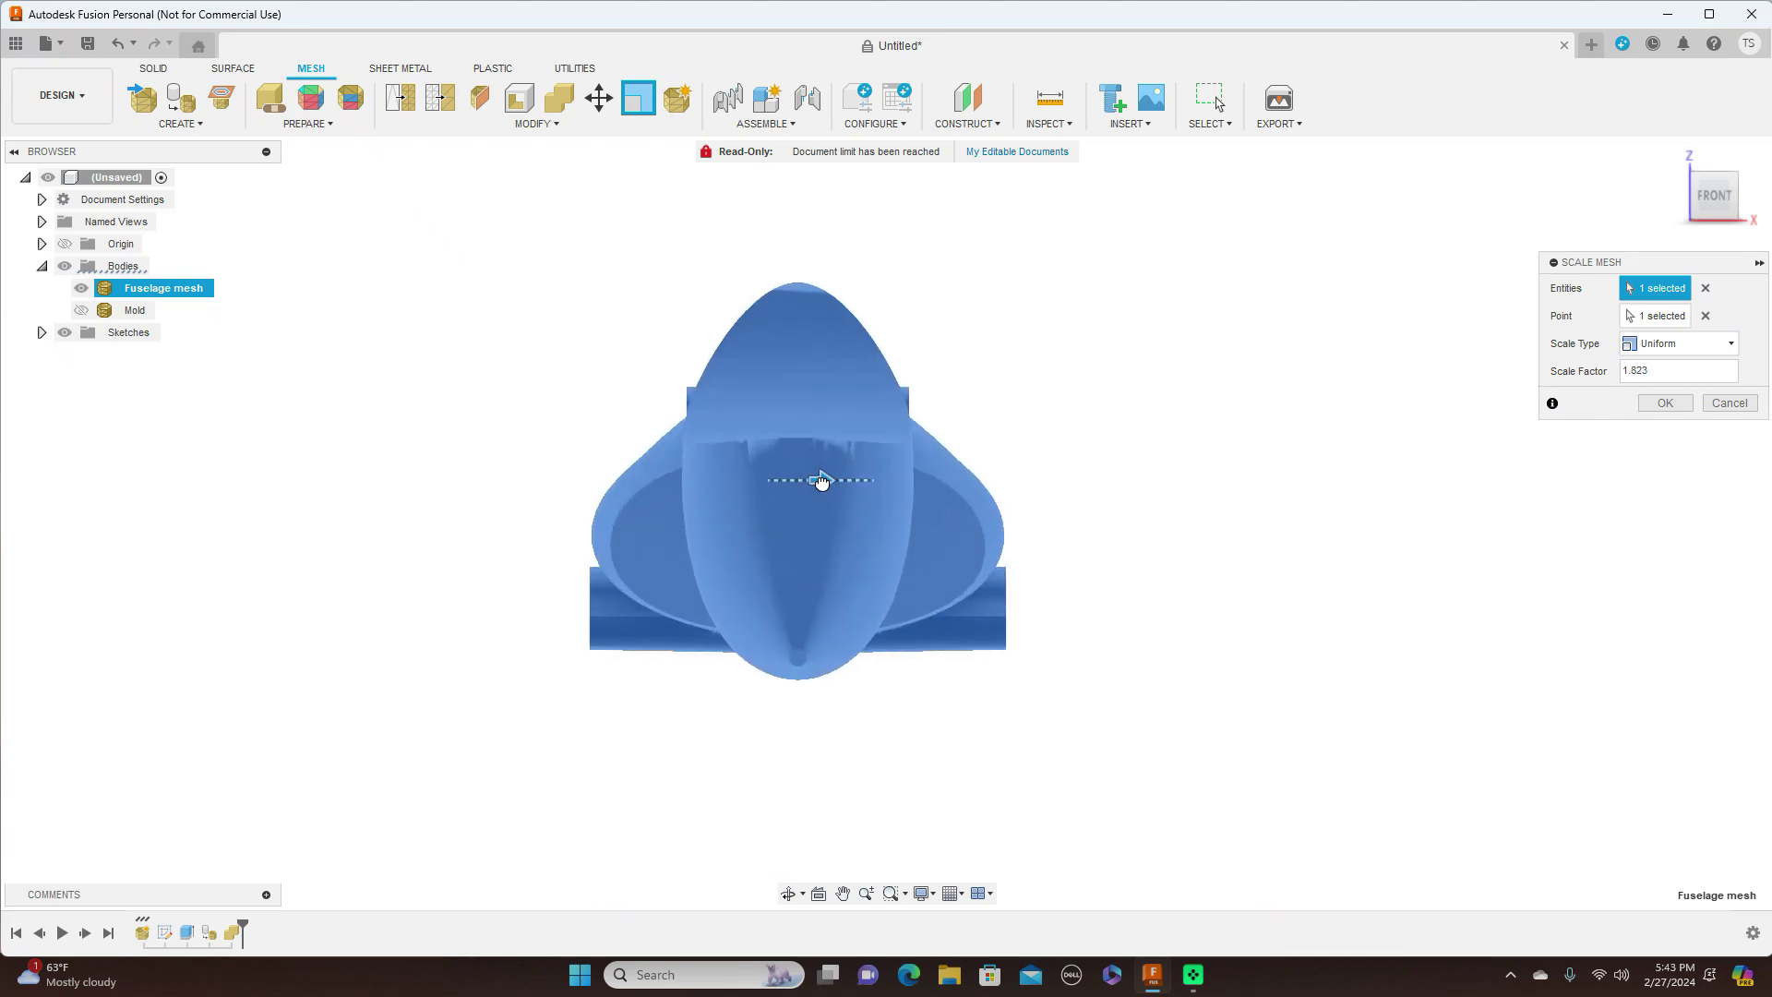
pyautogui.moveTo(821, 480)
pyautogui.keyDown('shift'); pyautogui.mouseDown(button='middle')
pyautogui.moveTo(646, 484)
pyautogui.moveTo(1726, 195)
pyautogui.mouseUp(button='middle'); pyautogui.keyUp('shift')
pyautogui.moveTo(1725, 195); pyautogui.dragTo(1733, 199)
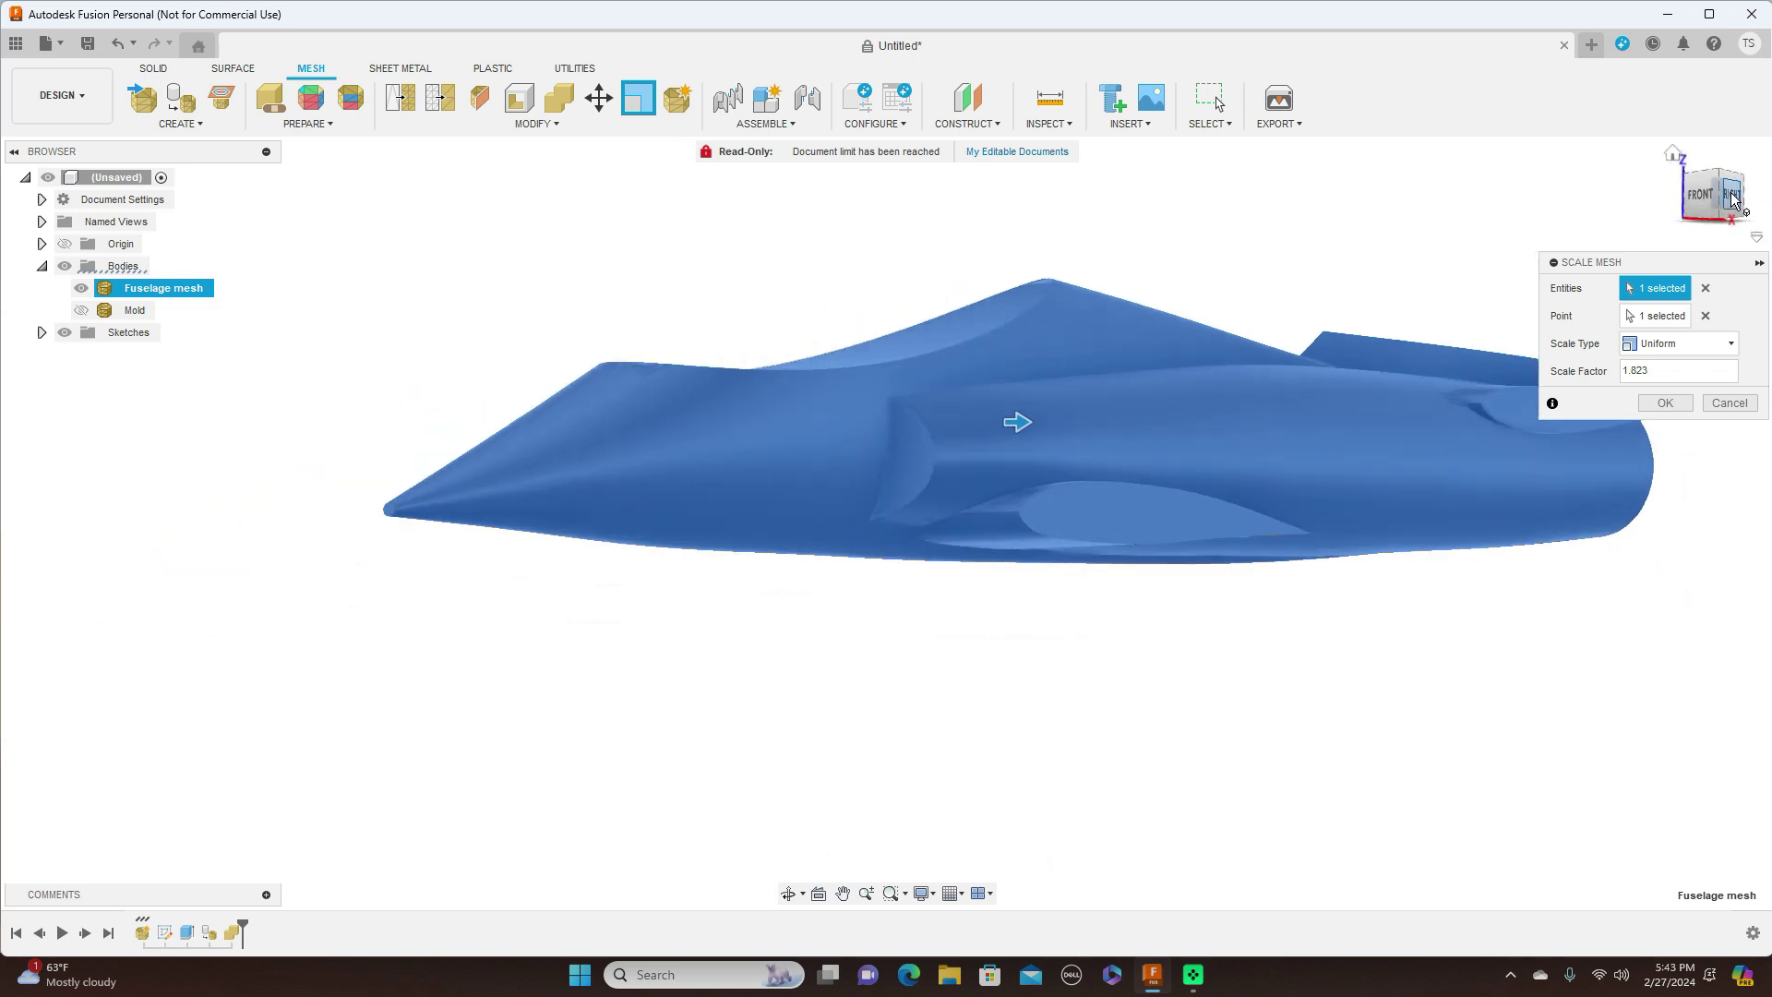
pyautogui.click(1732, 198)
pyautogui.moveTo(1262, 213); pyautogui.dragTo(1082, 224, button='middle')
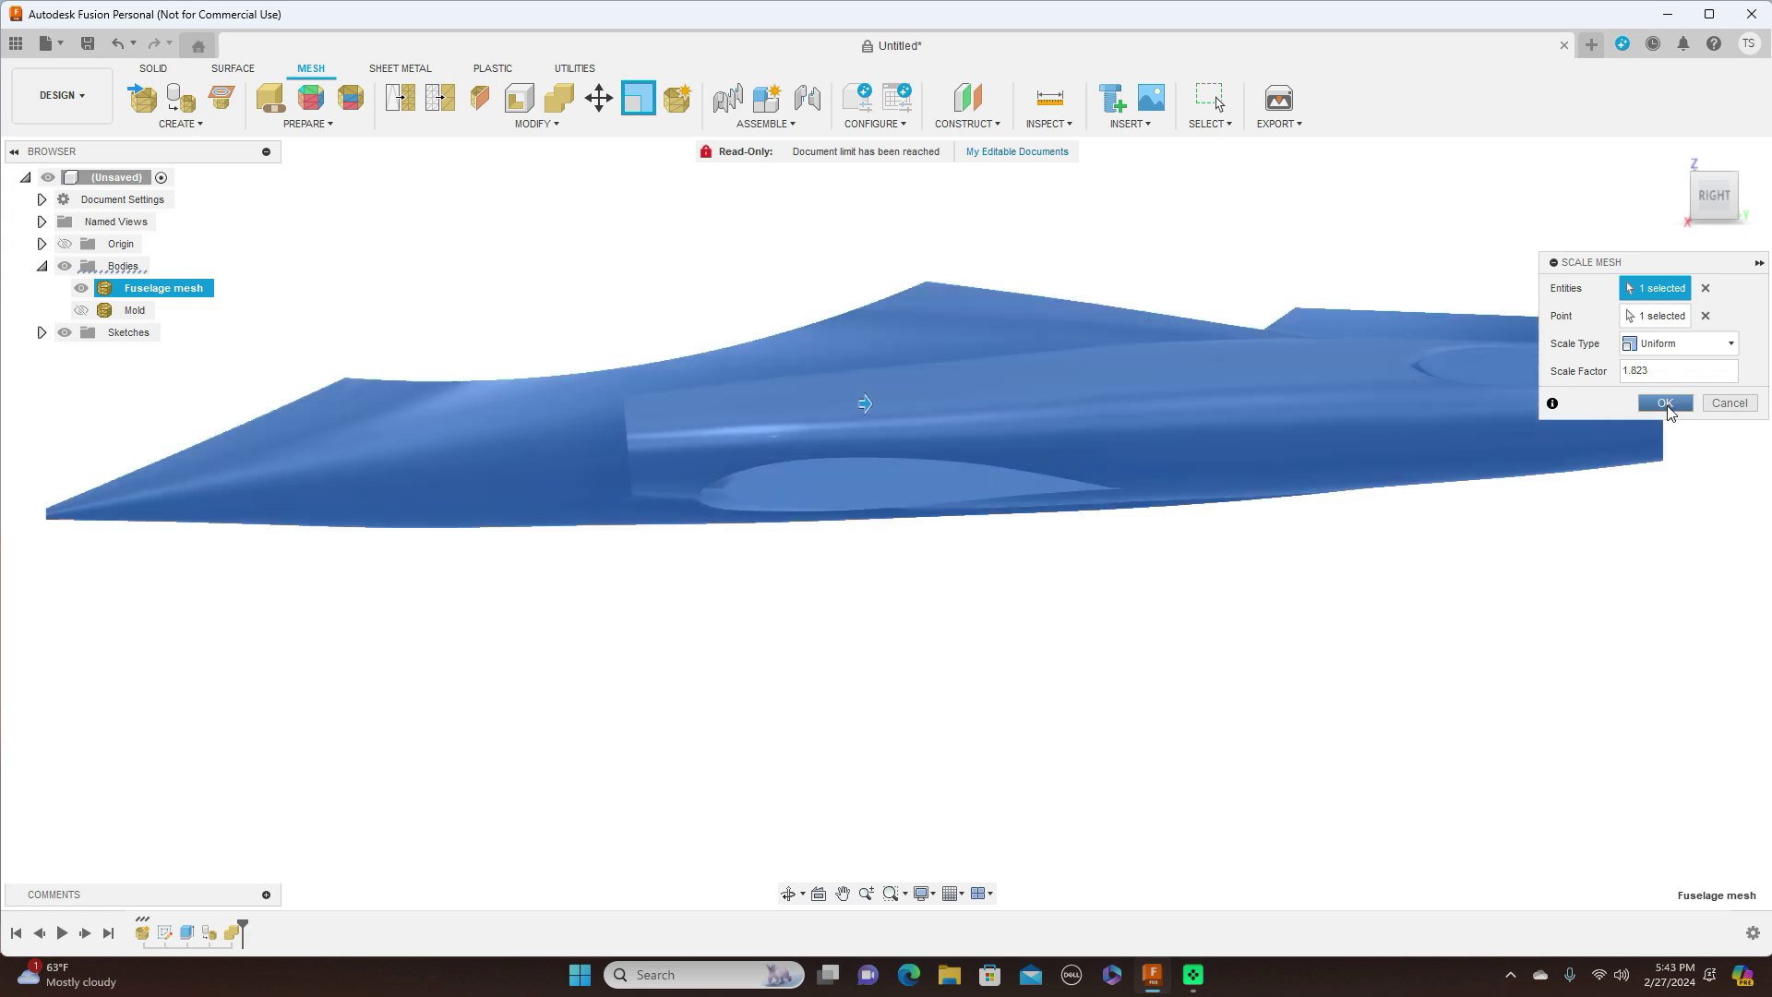
pyautogui.click(1668, 406)
pyautogui.scroll(-1, 1429, 617)
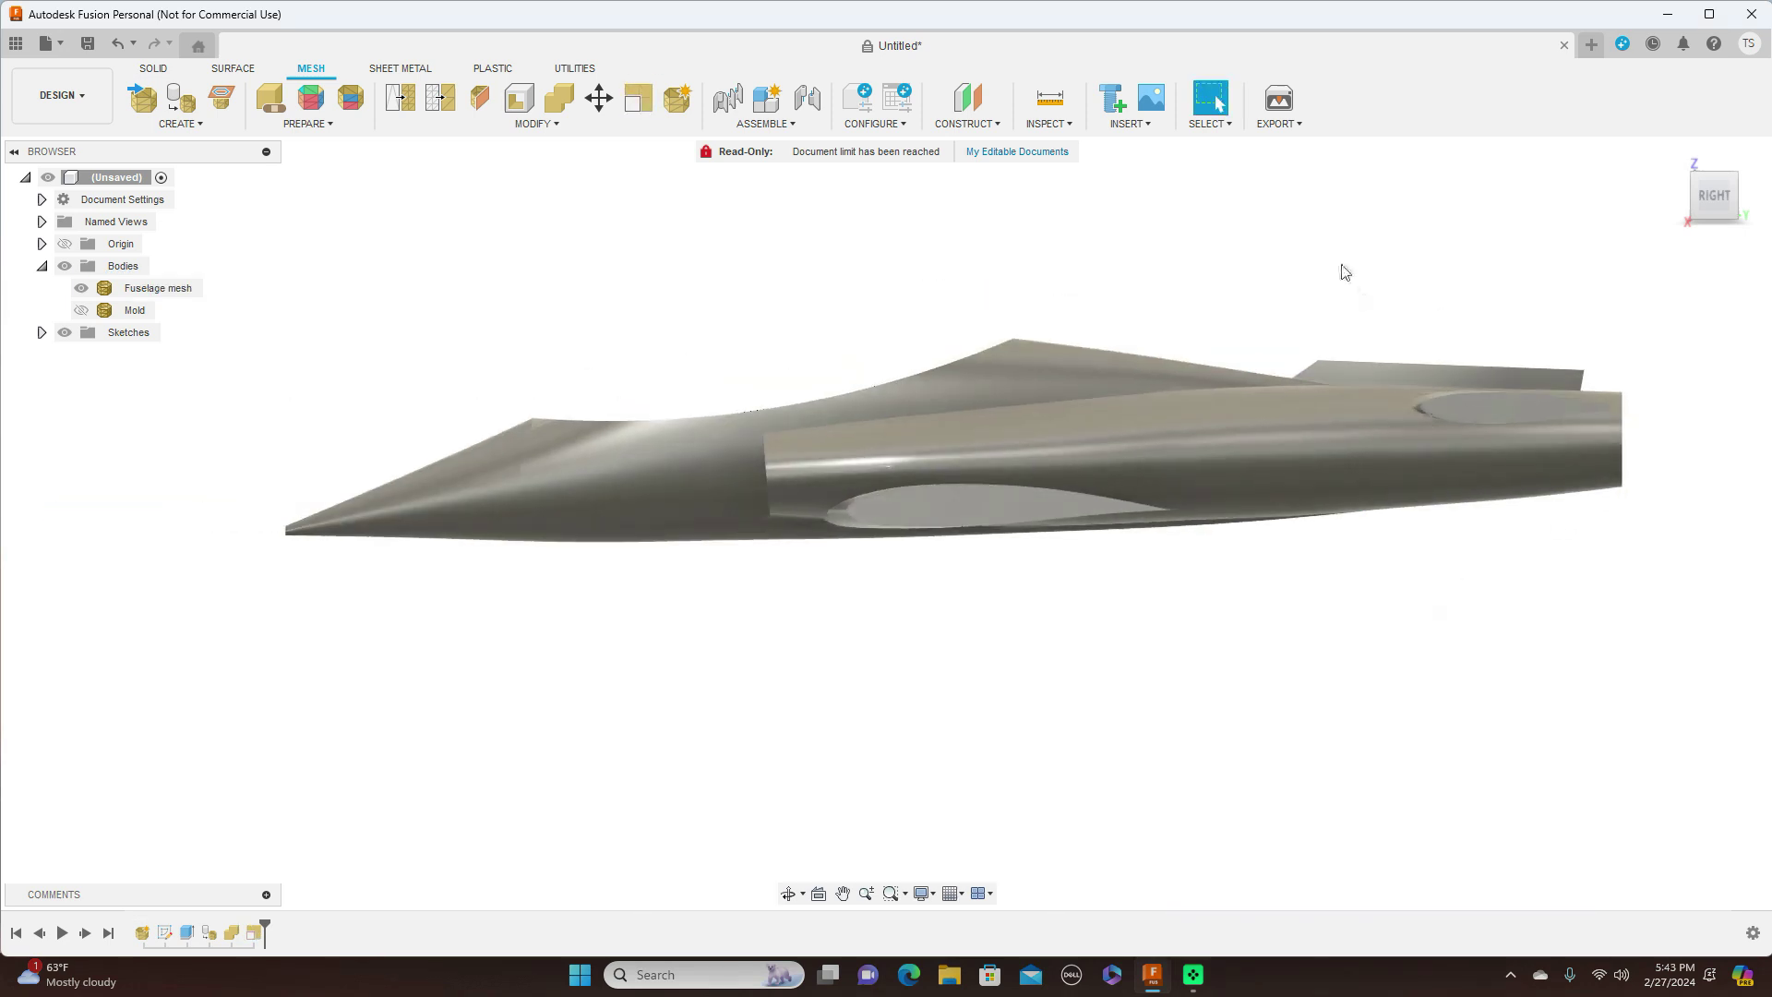
# Step: Measure the scaled fuselage's length from the nose tip to the rear end
pyautogui.click(1070, 127)
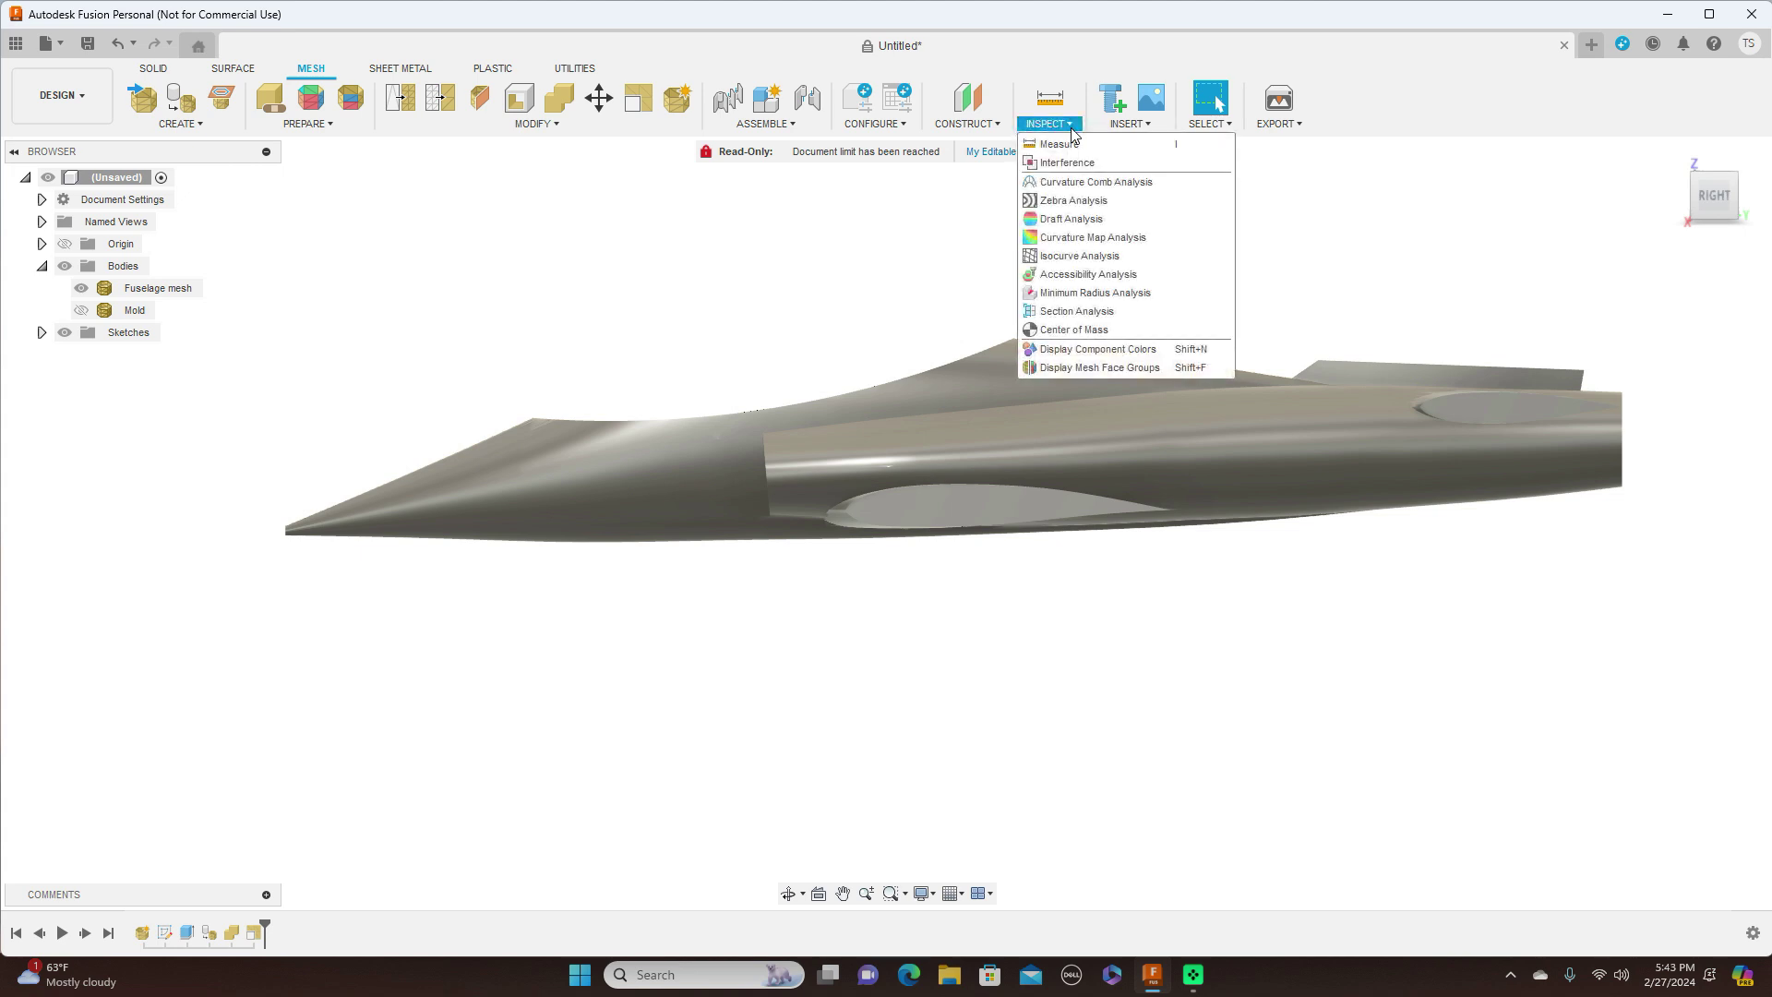
pyautogui.click(1071, 141)
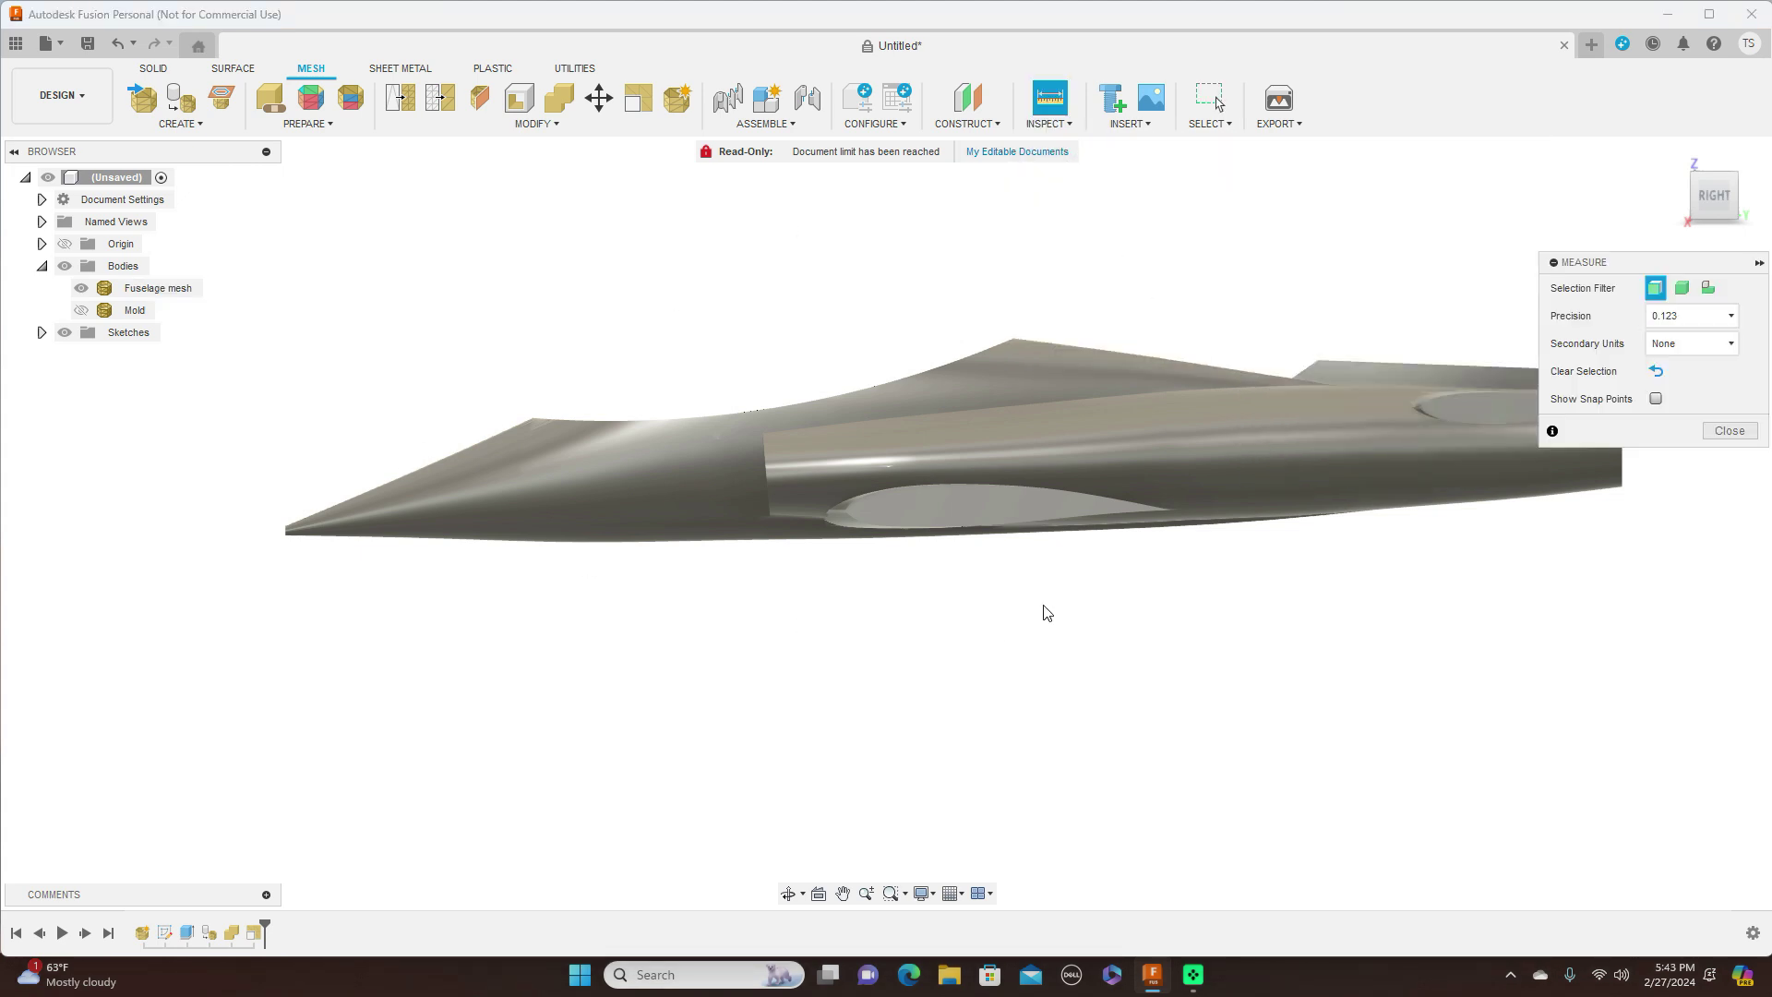
pyautogui.moveTo(1047, 612); pyautogui.dragTo(826, 590, button='middle')
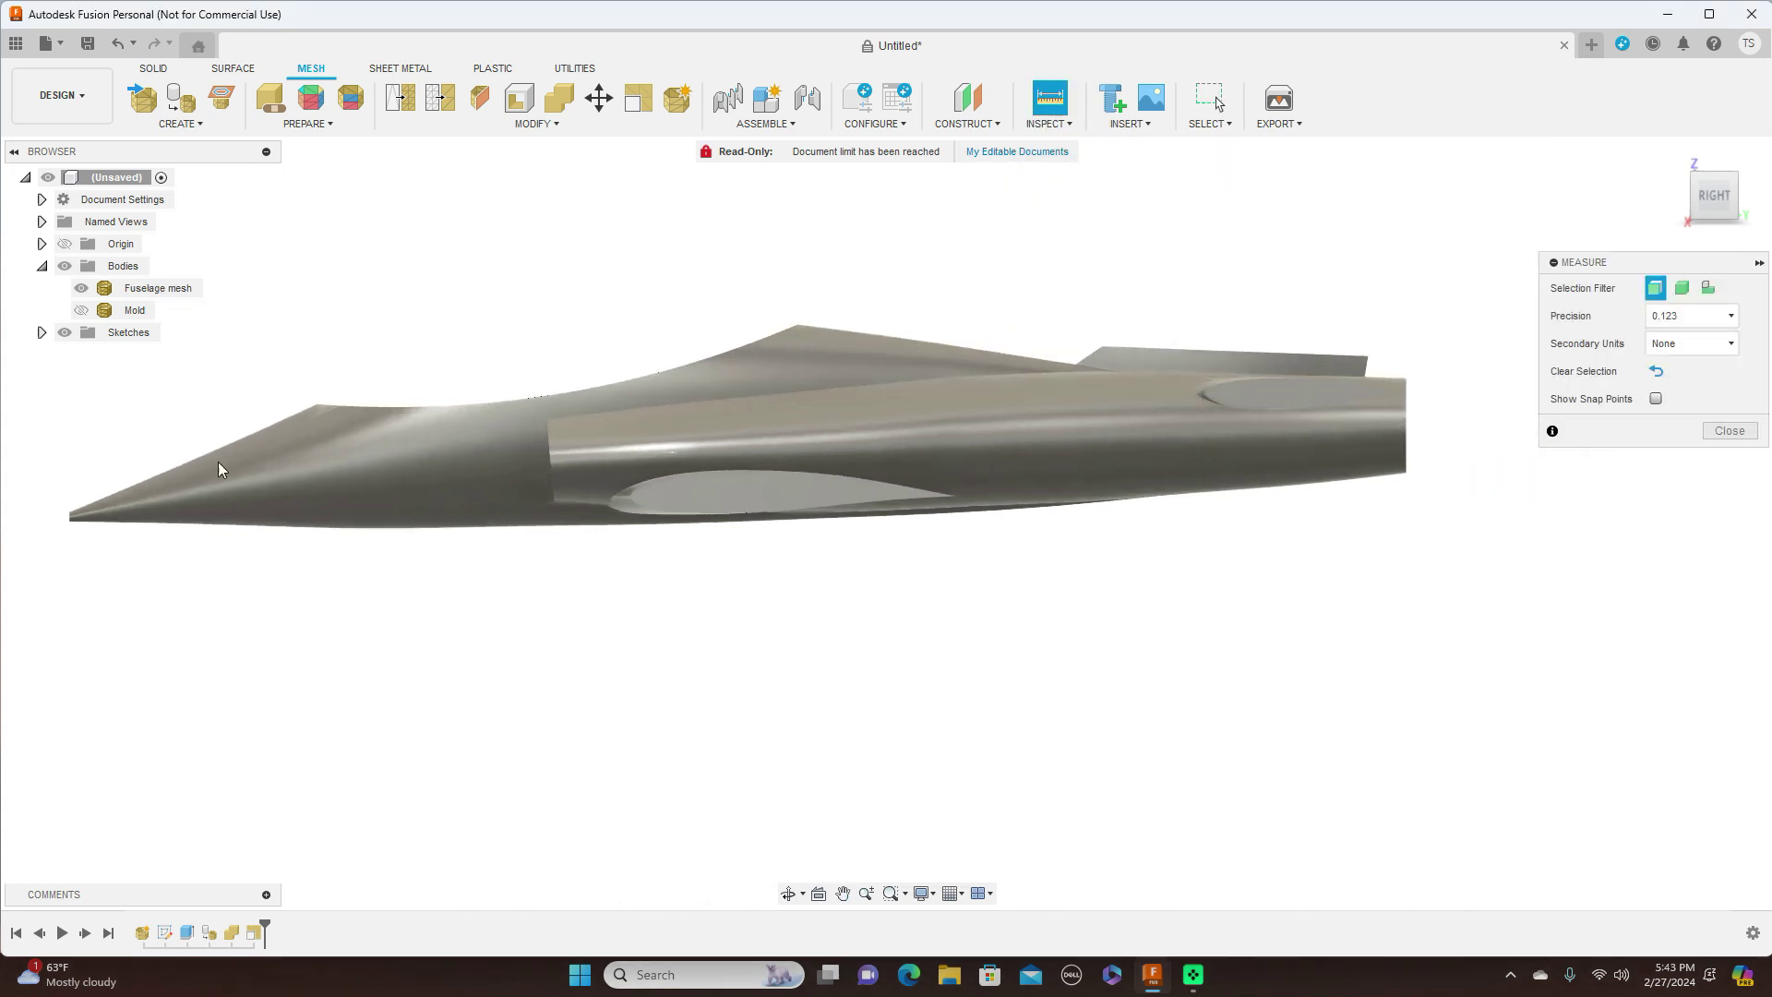
pyautogui.click(72, 518)
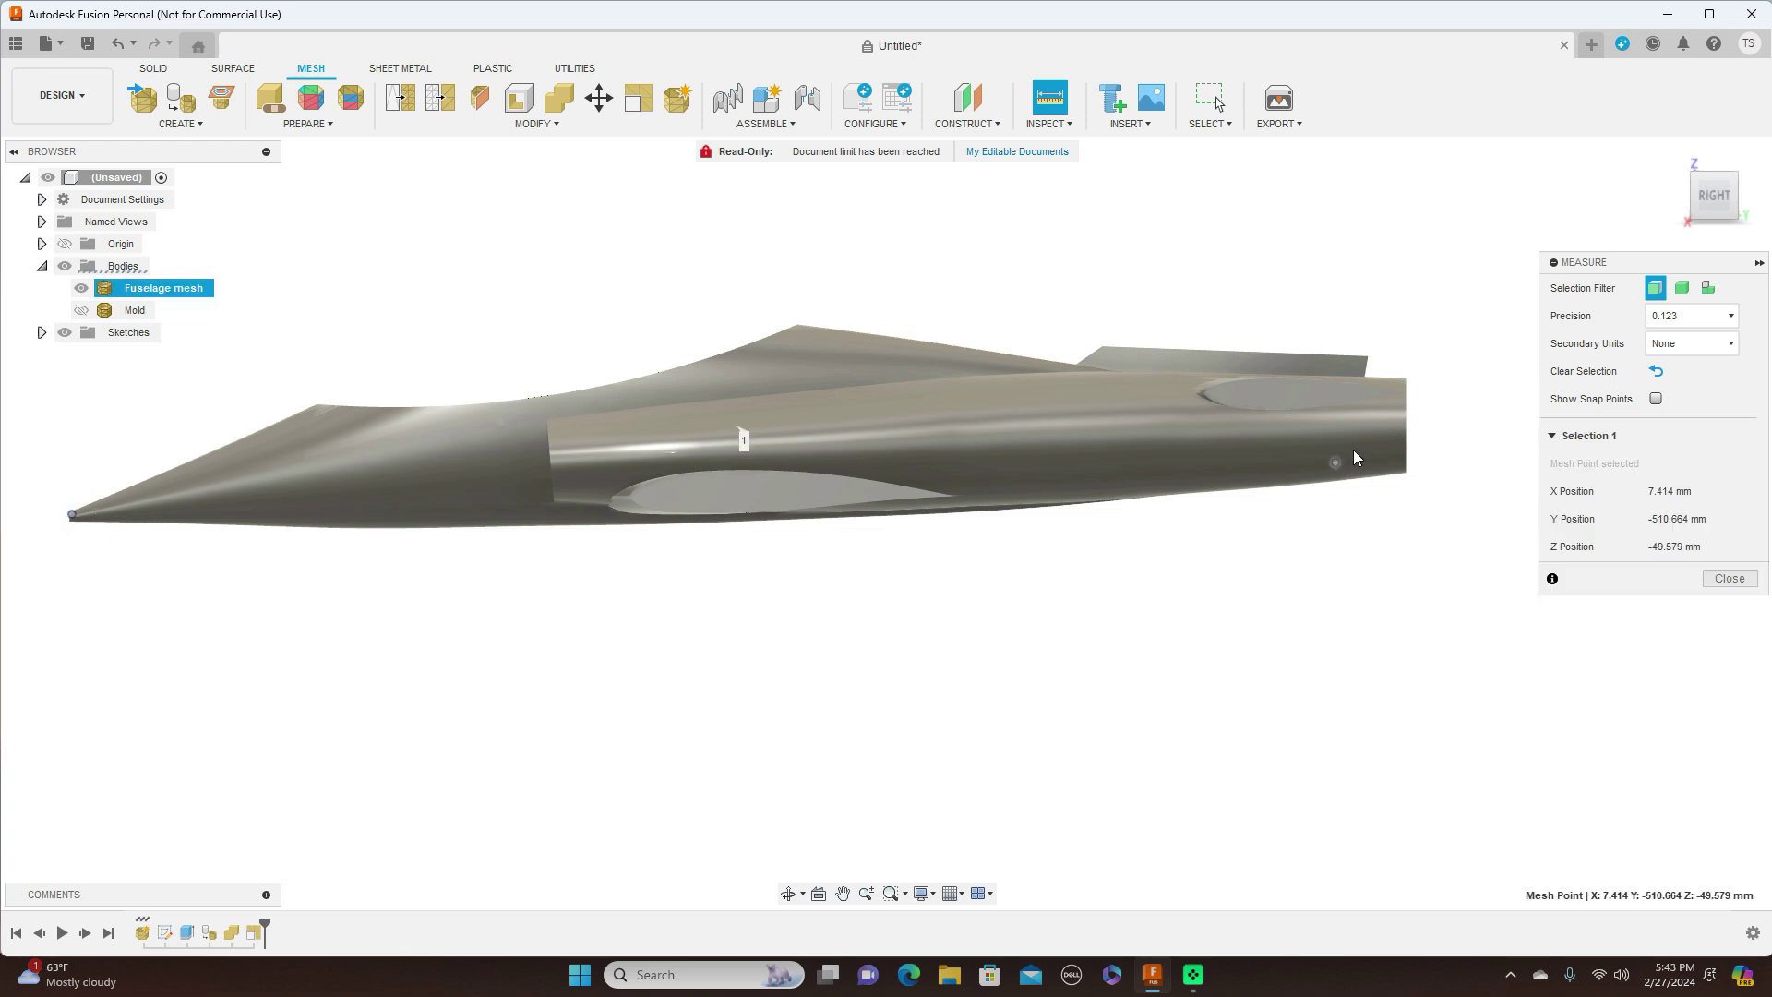
pyautogui.click(1406, 428)
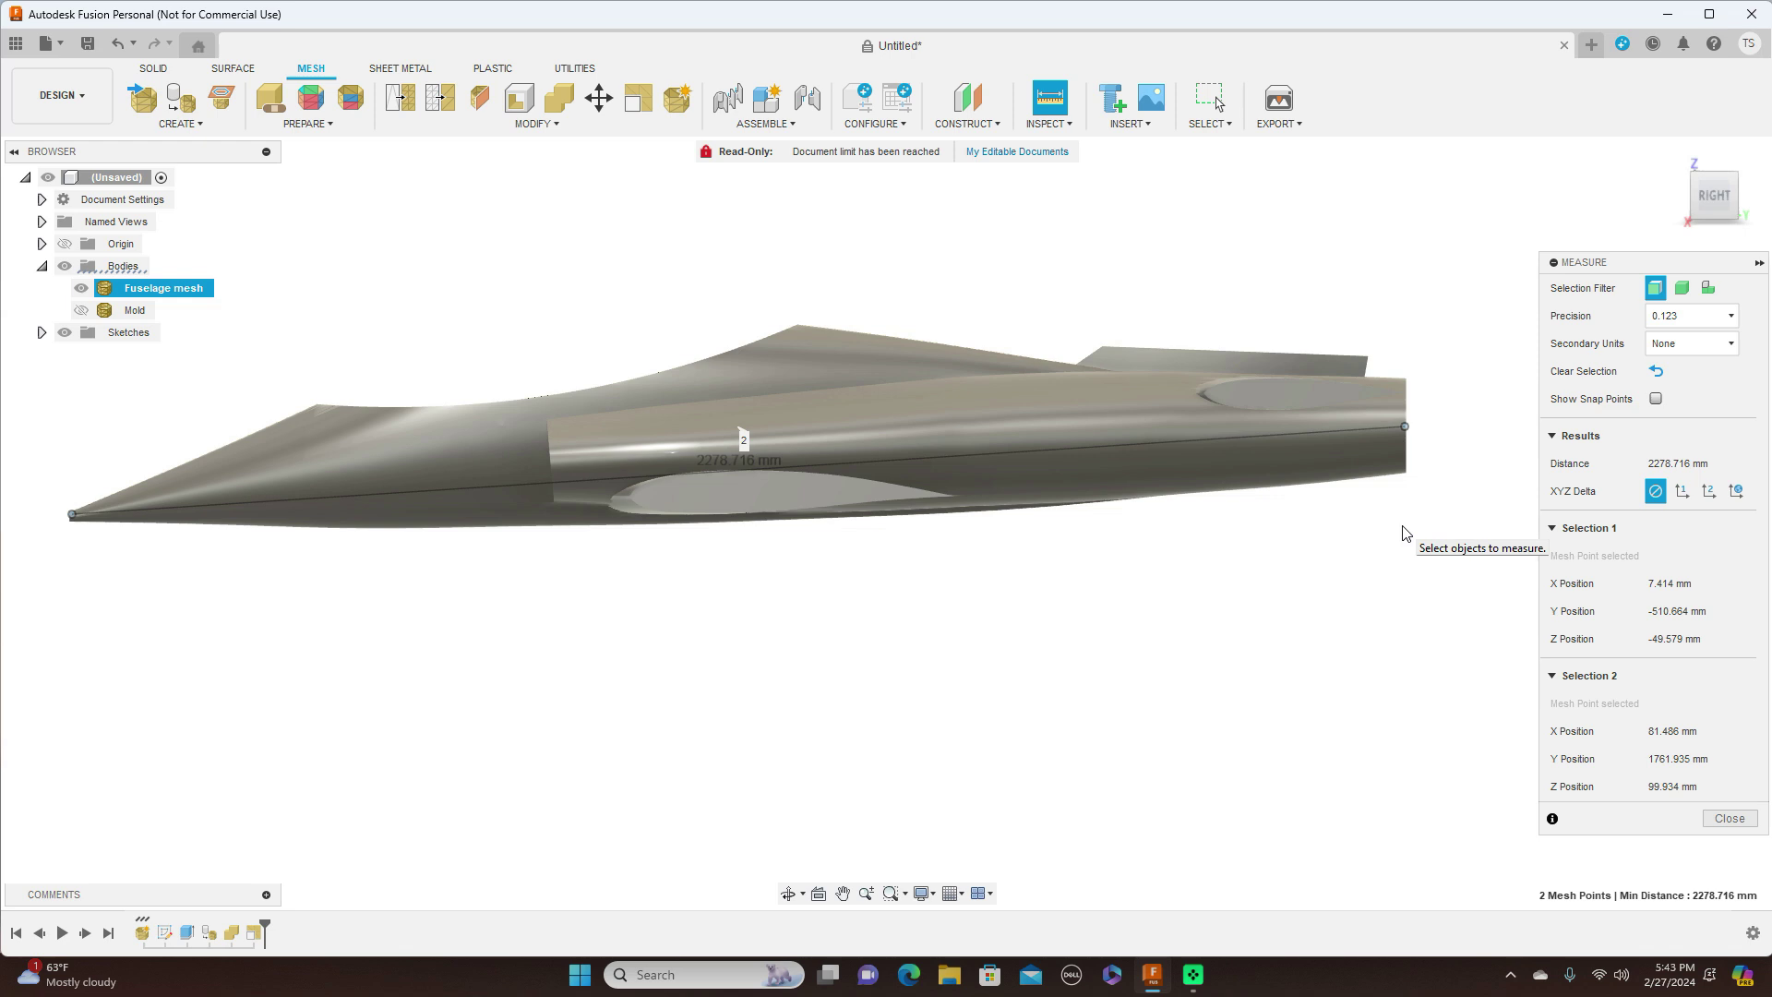
pyautogui.click(1734, 819)
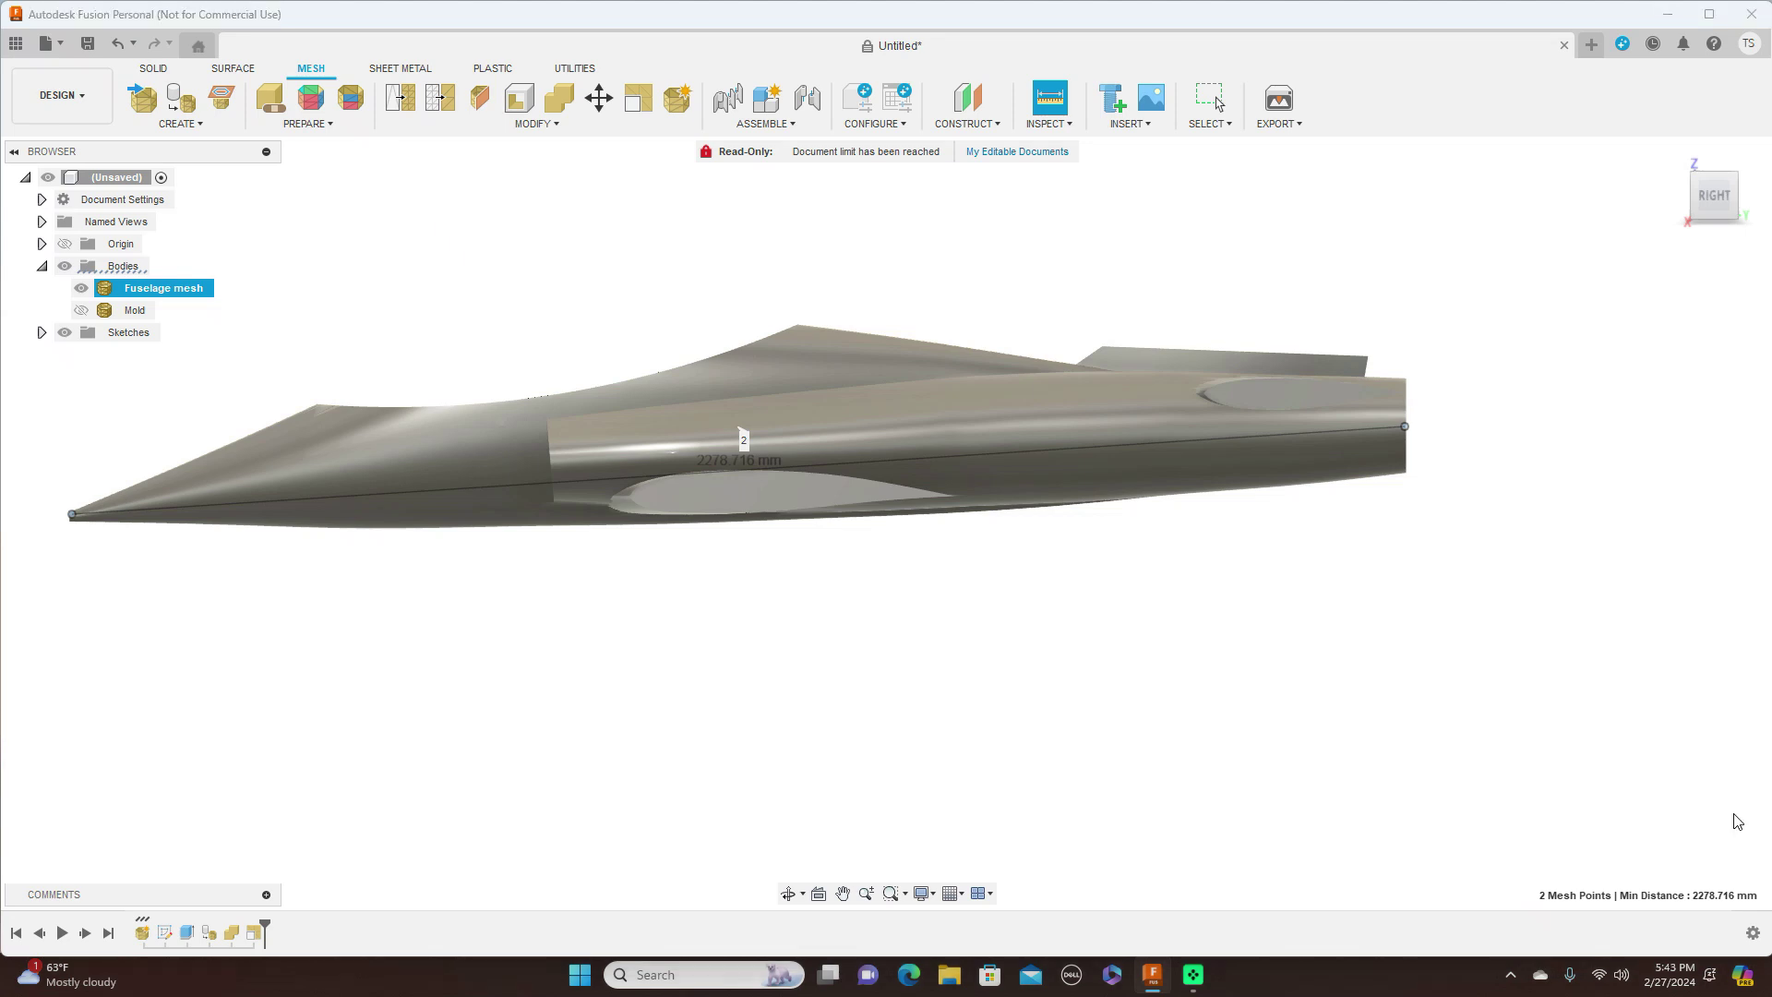
pyautogui.click(557, 123)
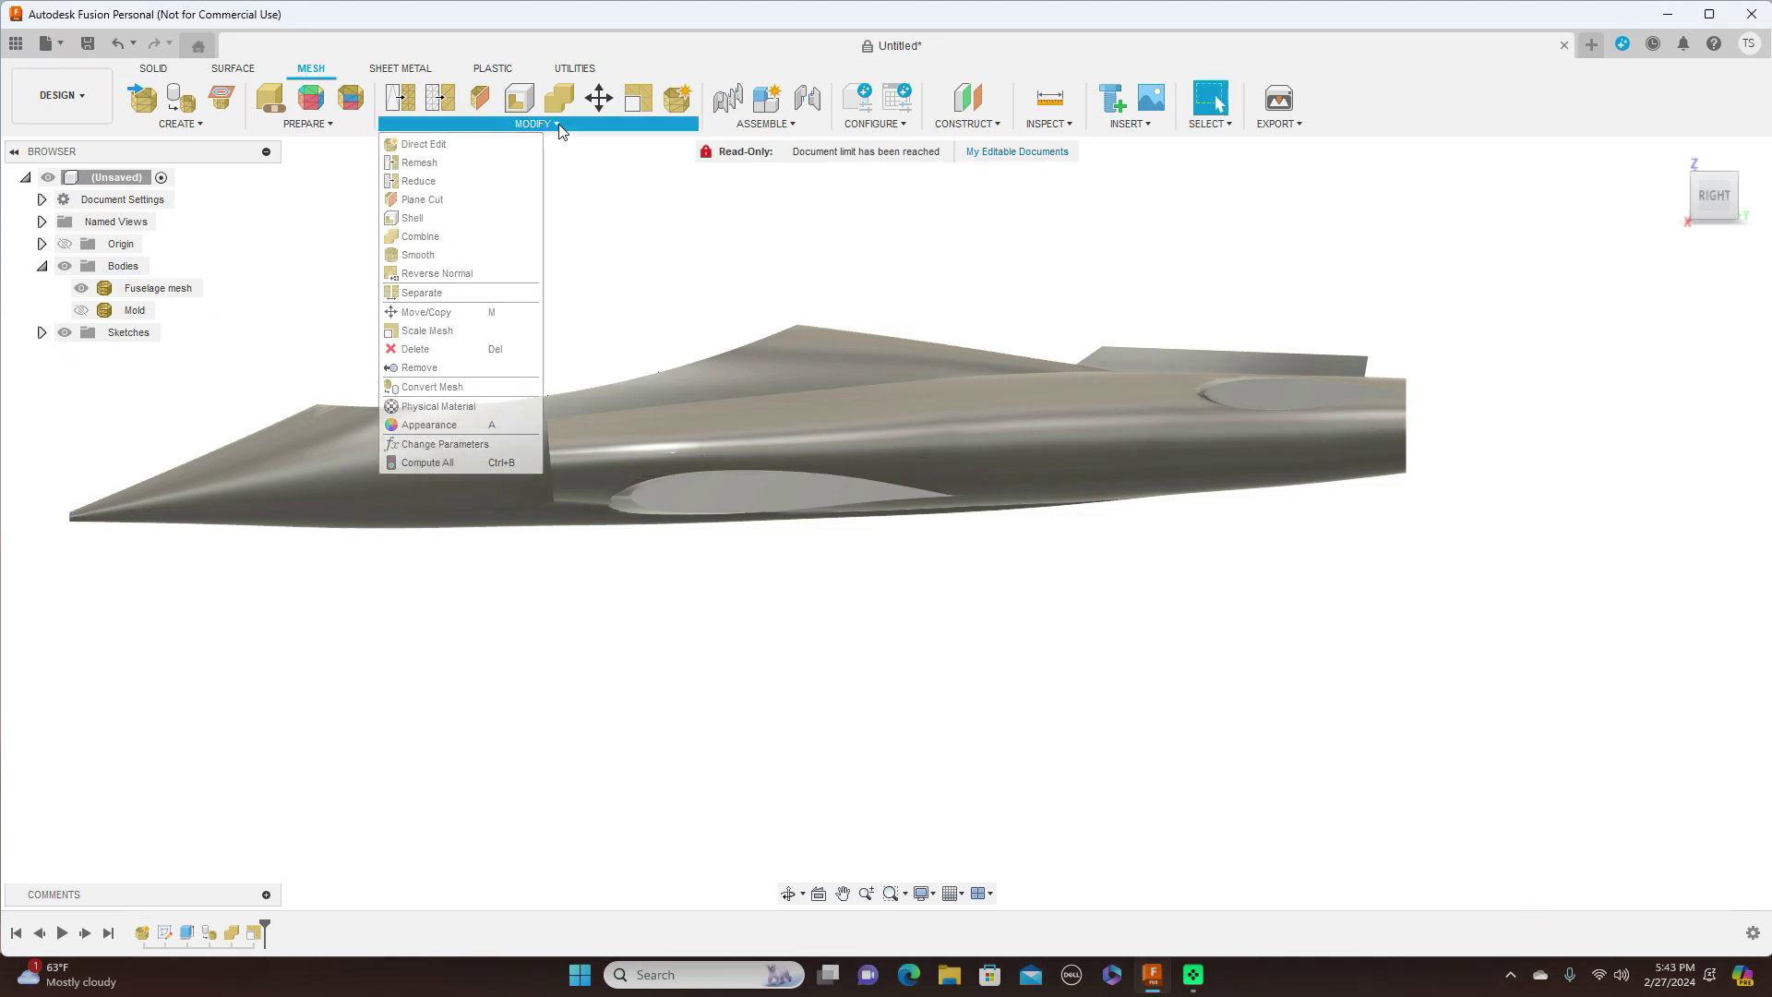
pyautogui.click(460, 338)
pyautogui.click(1119, 404)
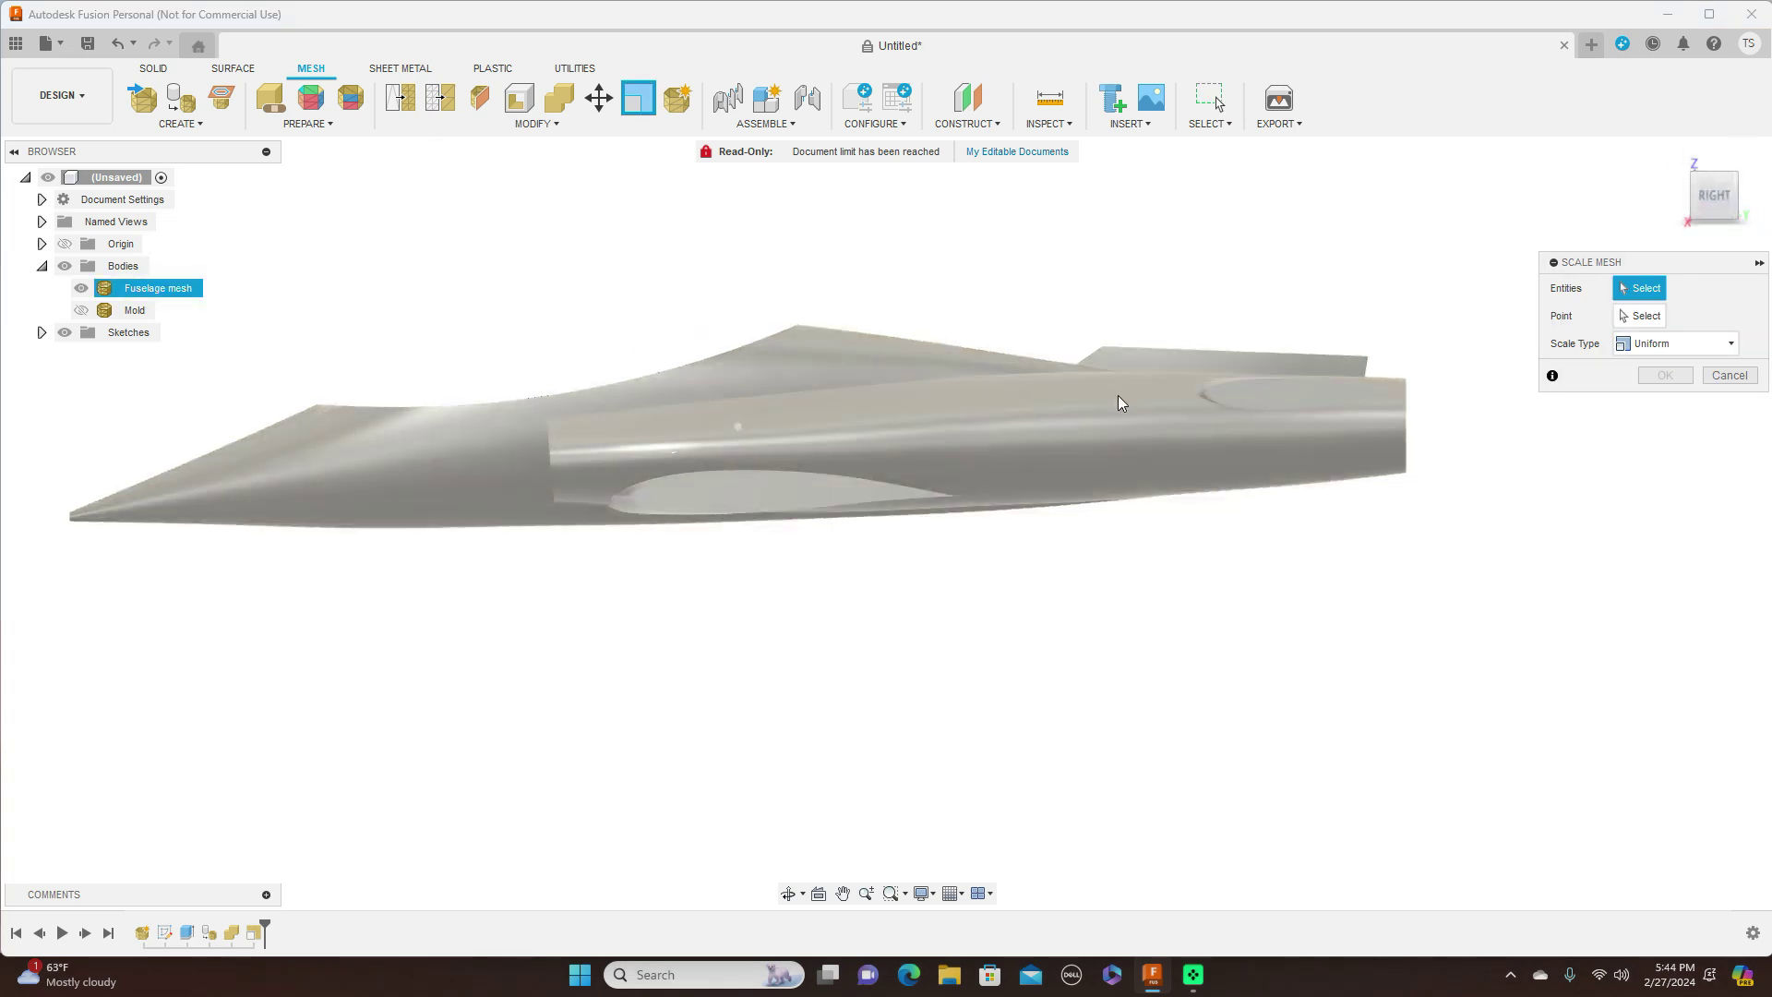
pyautogui.moveTo(751, 422)
pyautogui.keyDown('shift'); pyautogui.mouseDown(button='middle')
pyautogui.moveTo(794, 417)
pyautogui.moveTo(822, 467)
pyautogui.mouseUp(button='middle'); pyautogui.keyUp('shift')
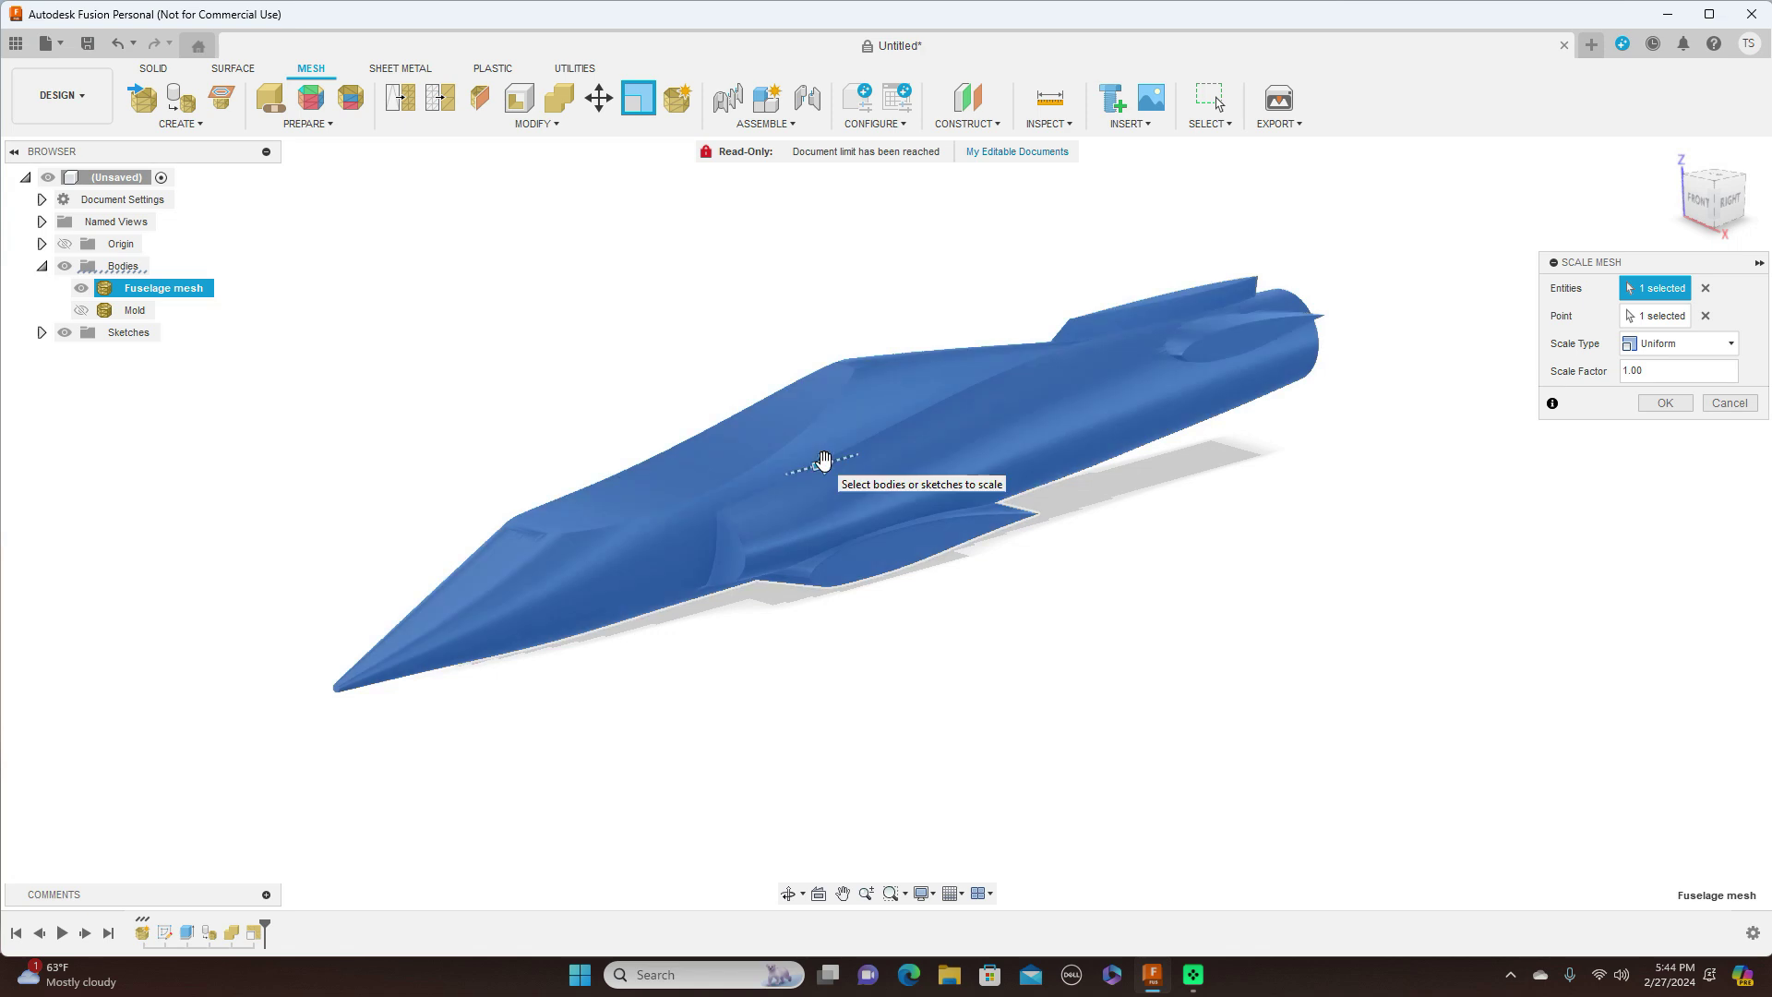
pyautogui.moveTo(822, 463)
pyautogui.mouseDown()
pyautogui.moveTo(791, 471)
pyautogui.moveTo(824, 466)
pyautogui.mouseUp()
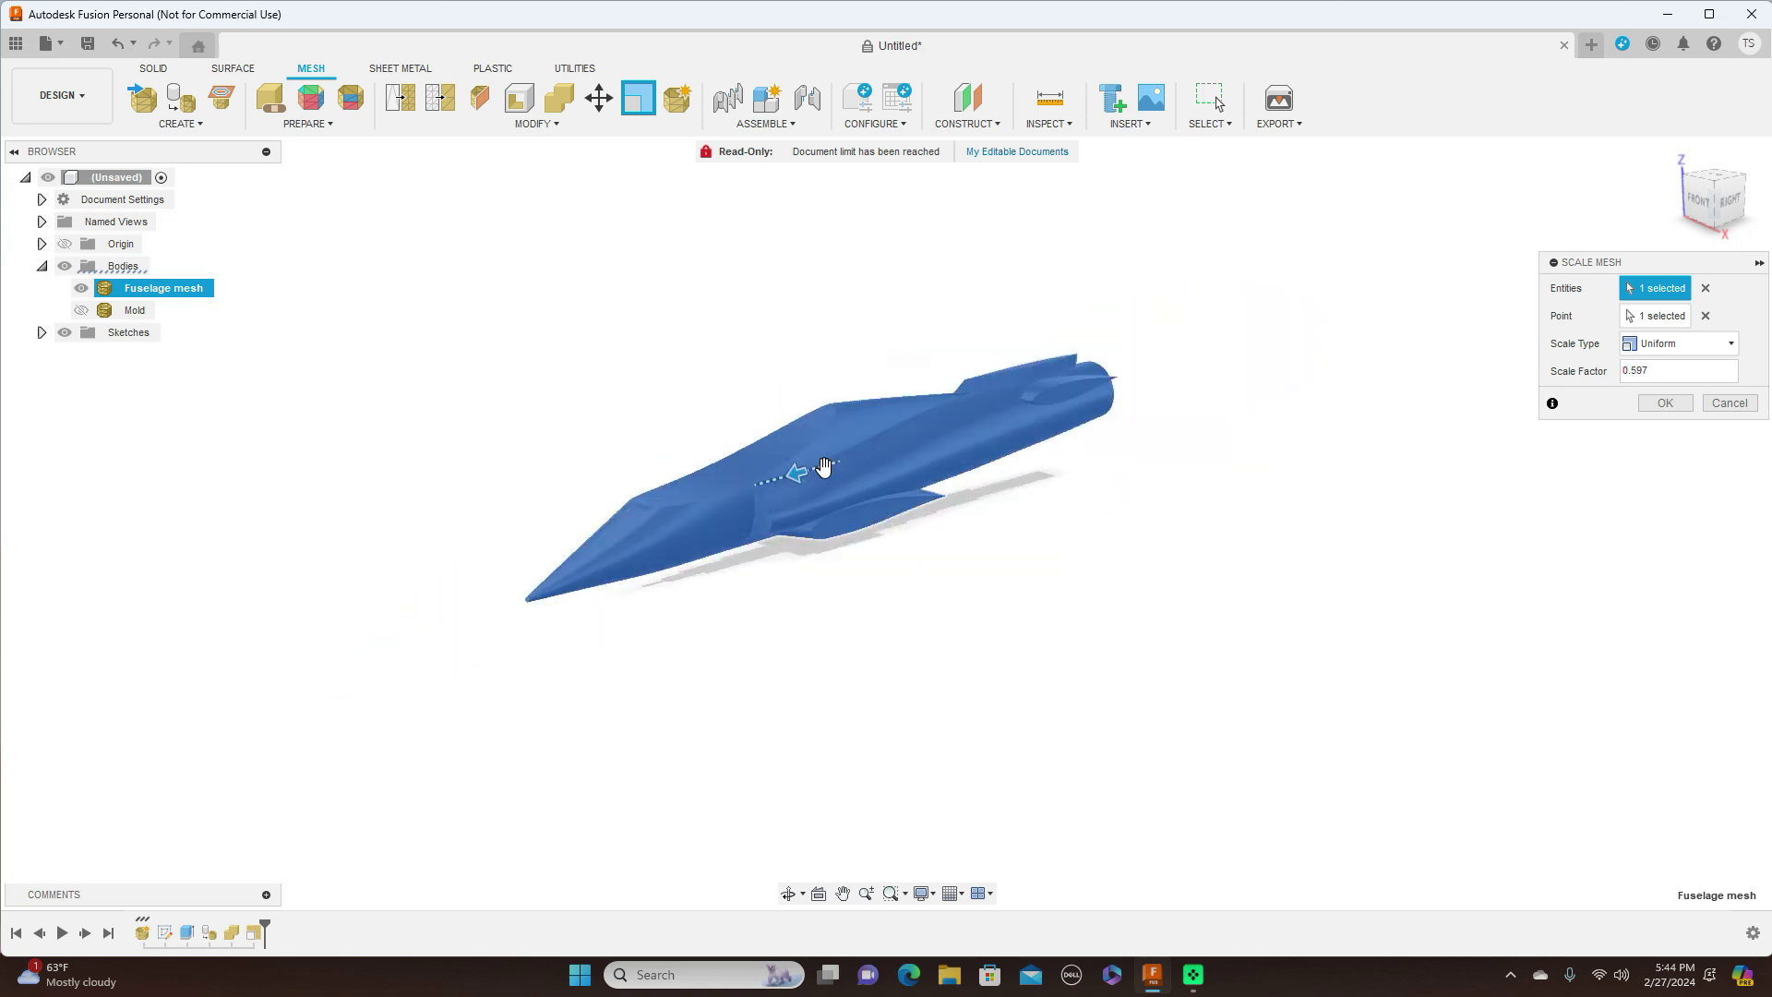
pyautogui.click(1722, 404)
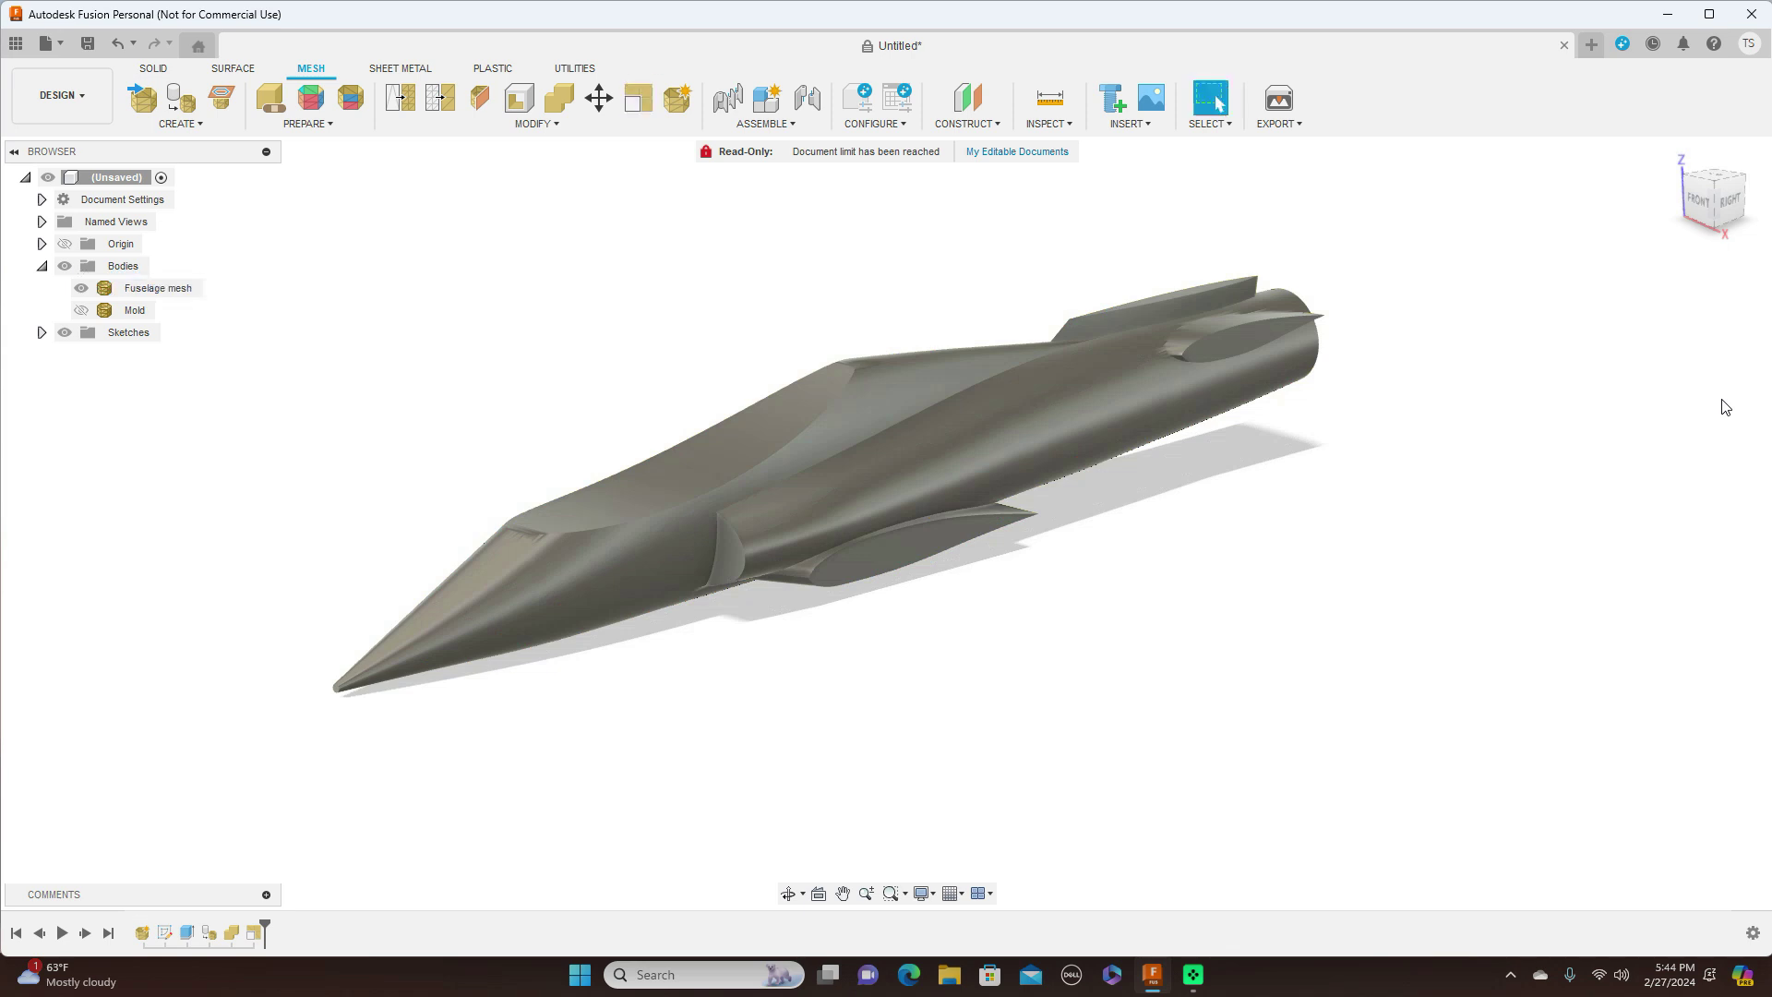
# Step: Switch back to Fusion and create a construction plane offset 200 mm from the XZ plane toward the tail
pyautogui.click(1729, 203)
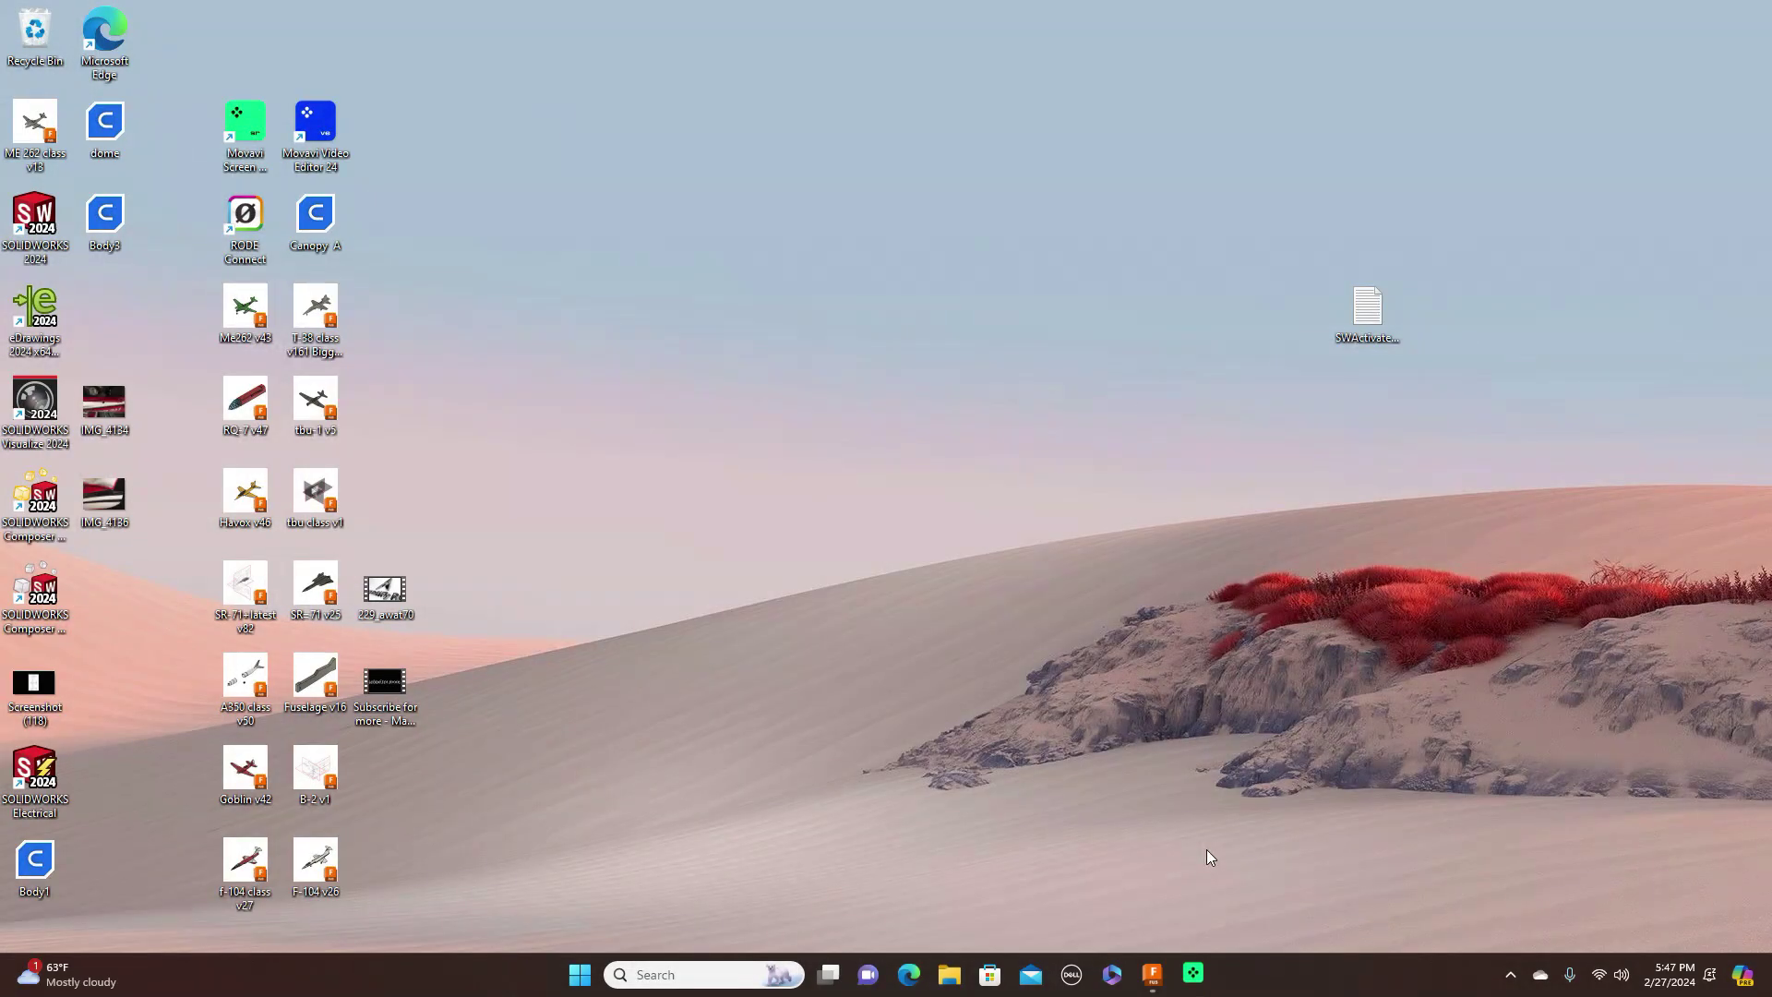
pyautogui.click(1152, 975)
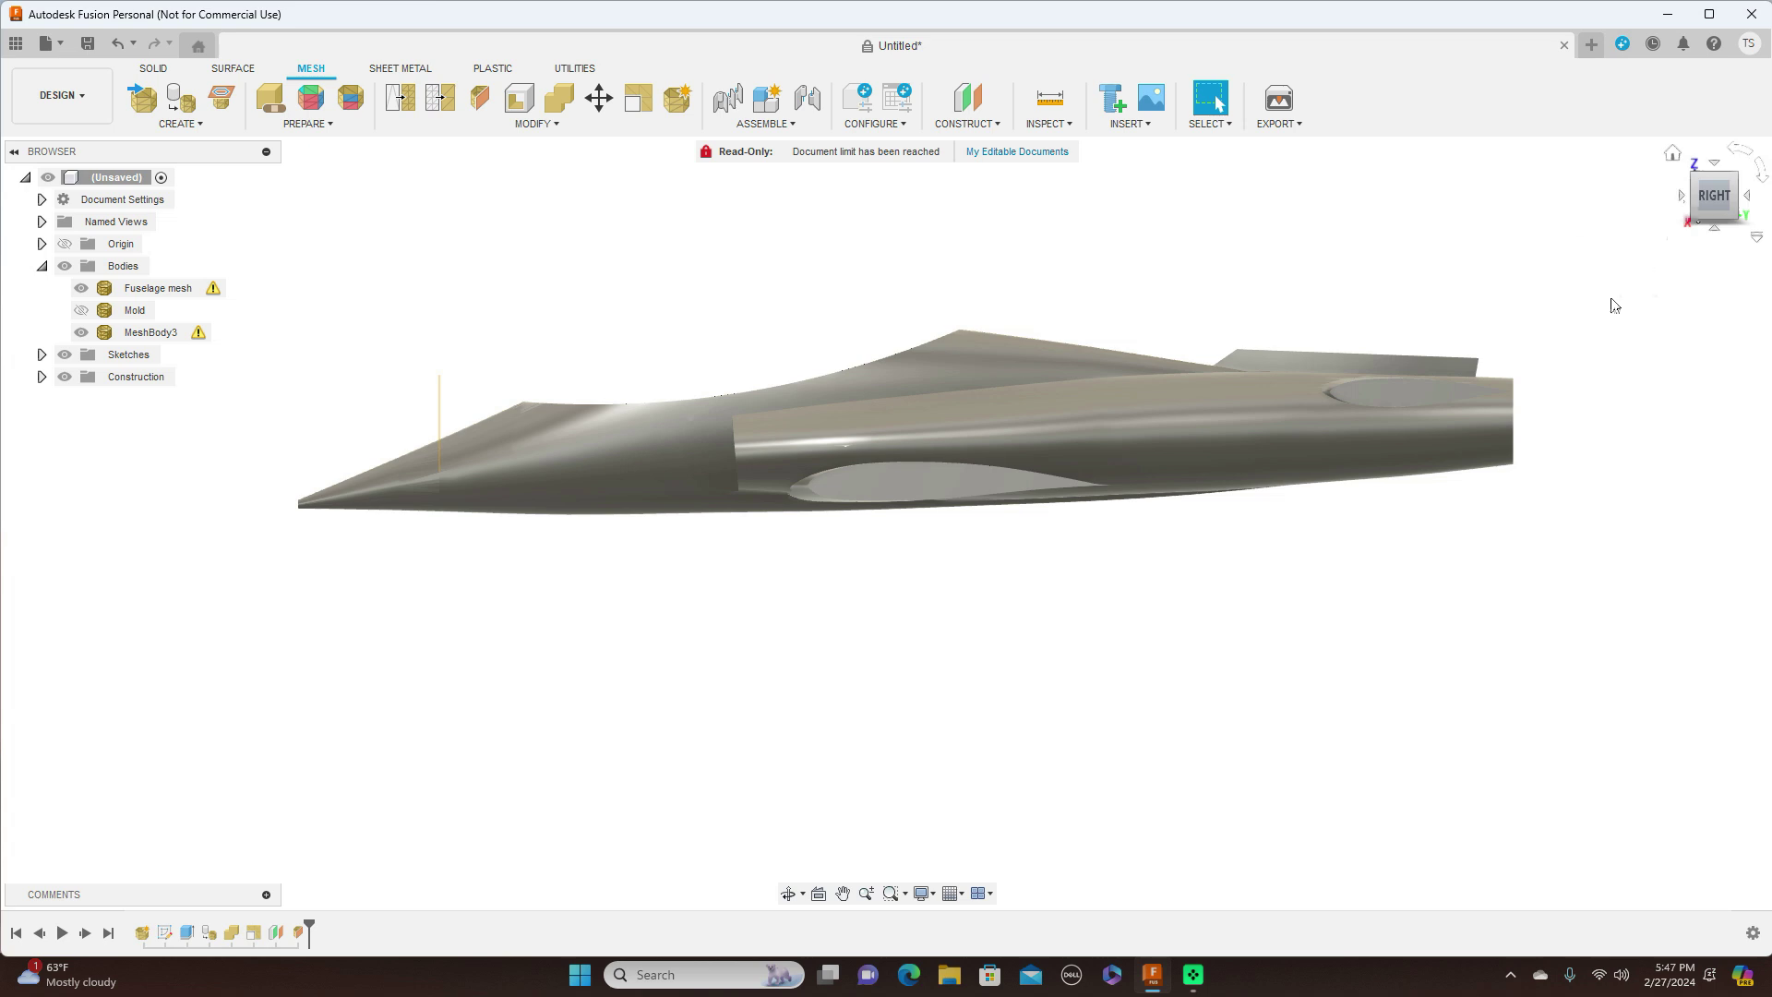
pyautogui.moveTo(1305, 581); pyautogui.dragTo(1320, 633, button='middle')
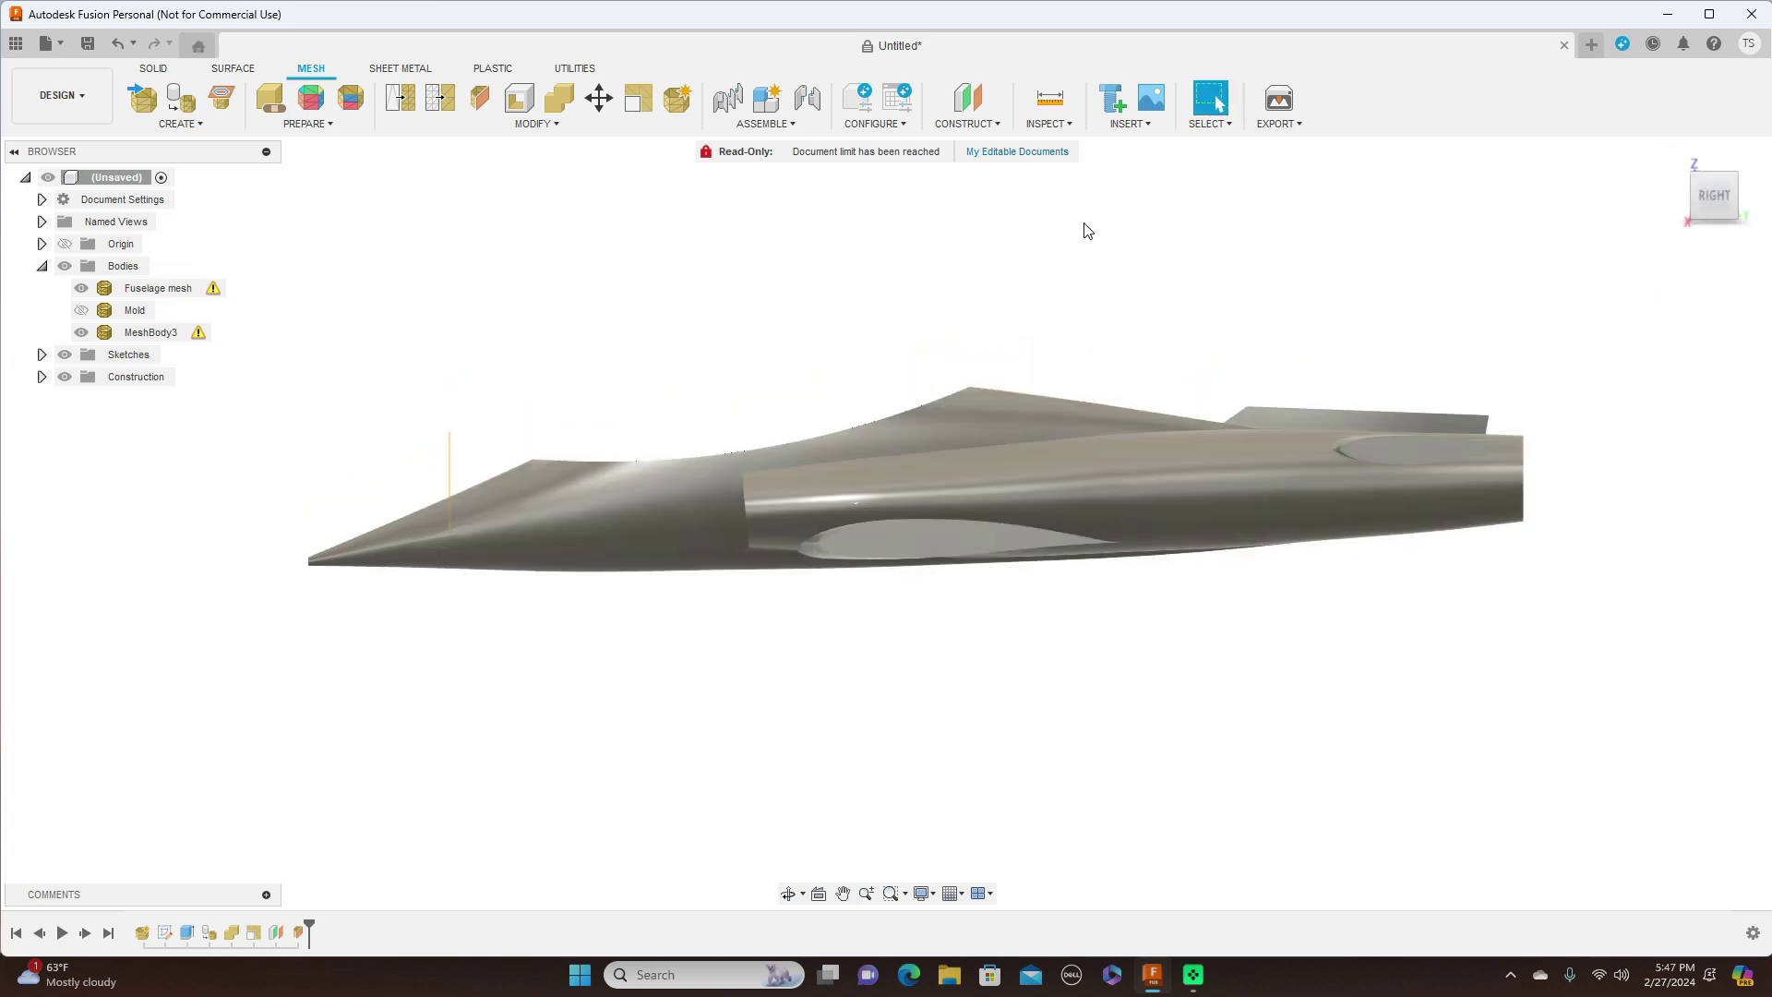
pyautogui.click(997, 124)
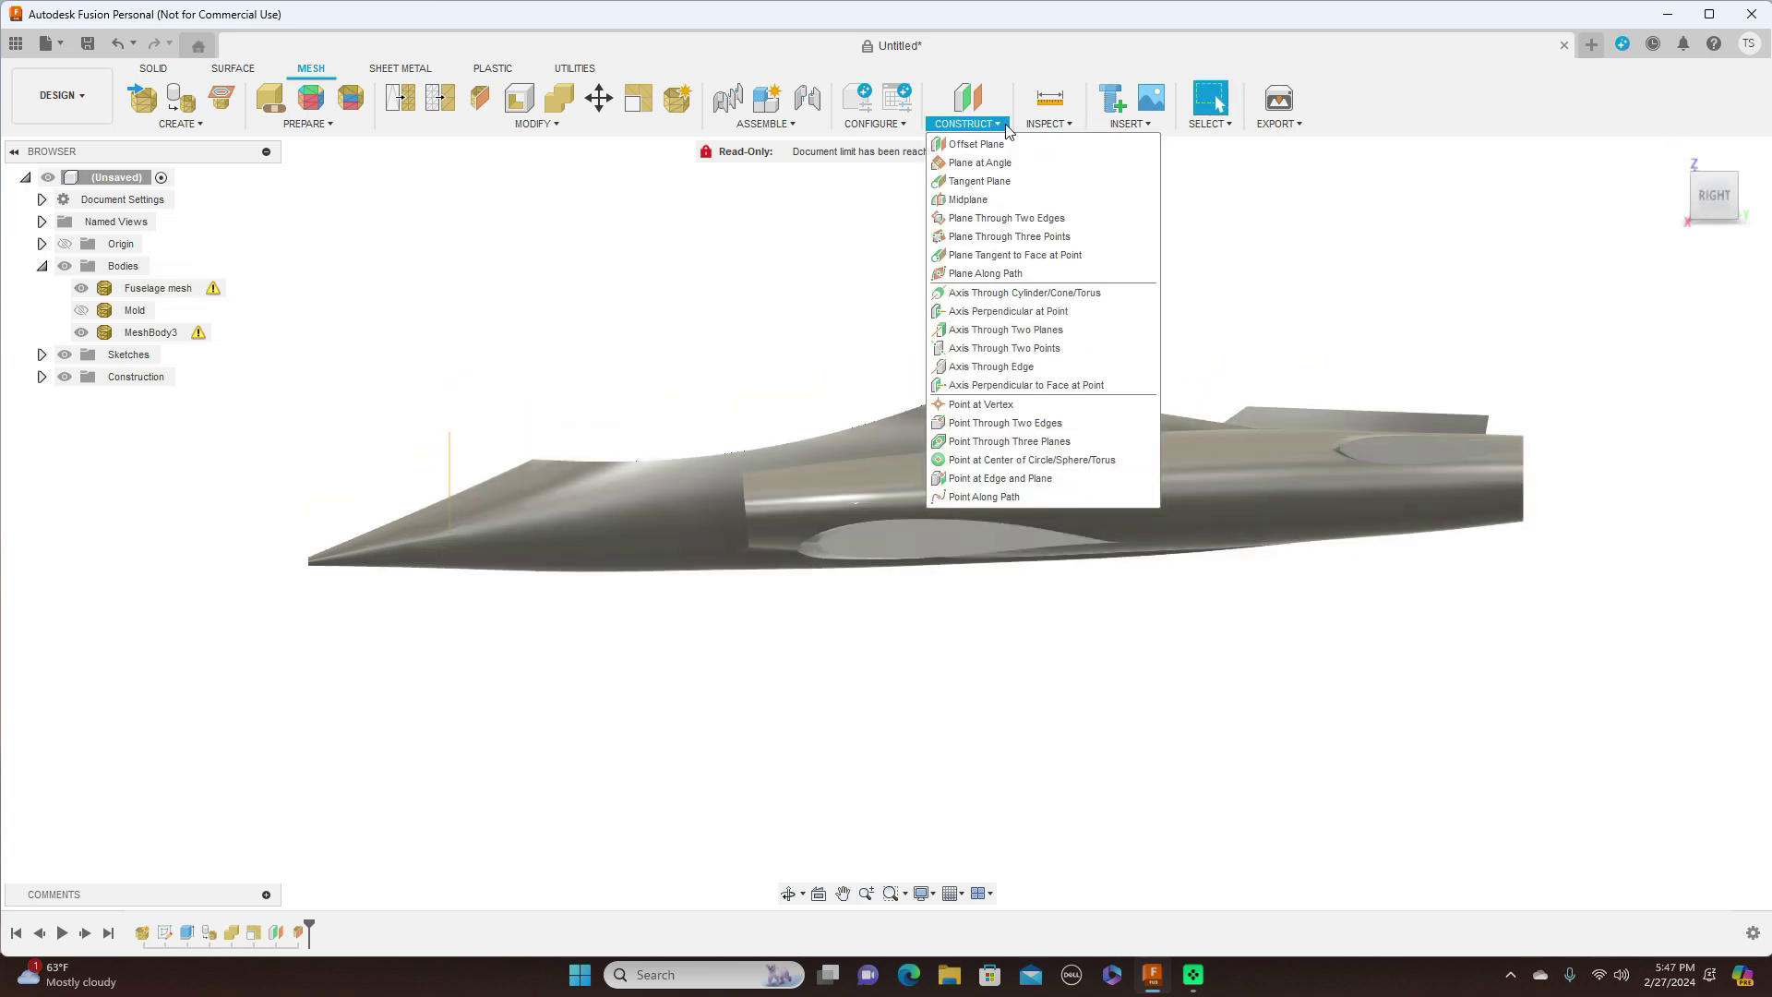
pyautogui.click(975, 144)
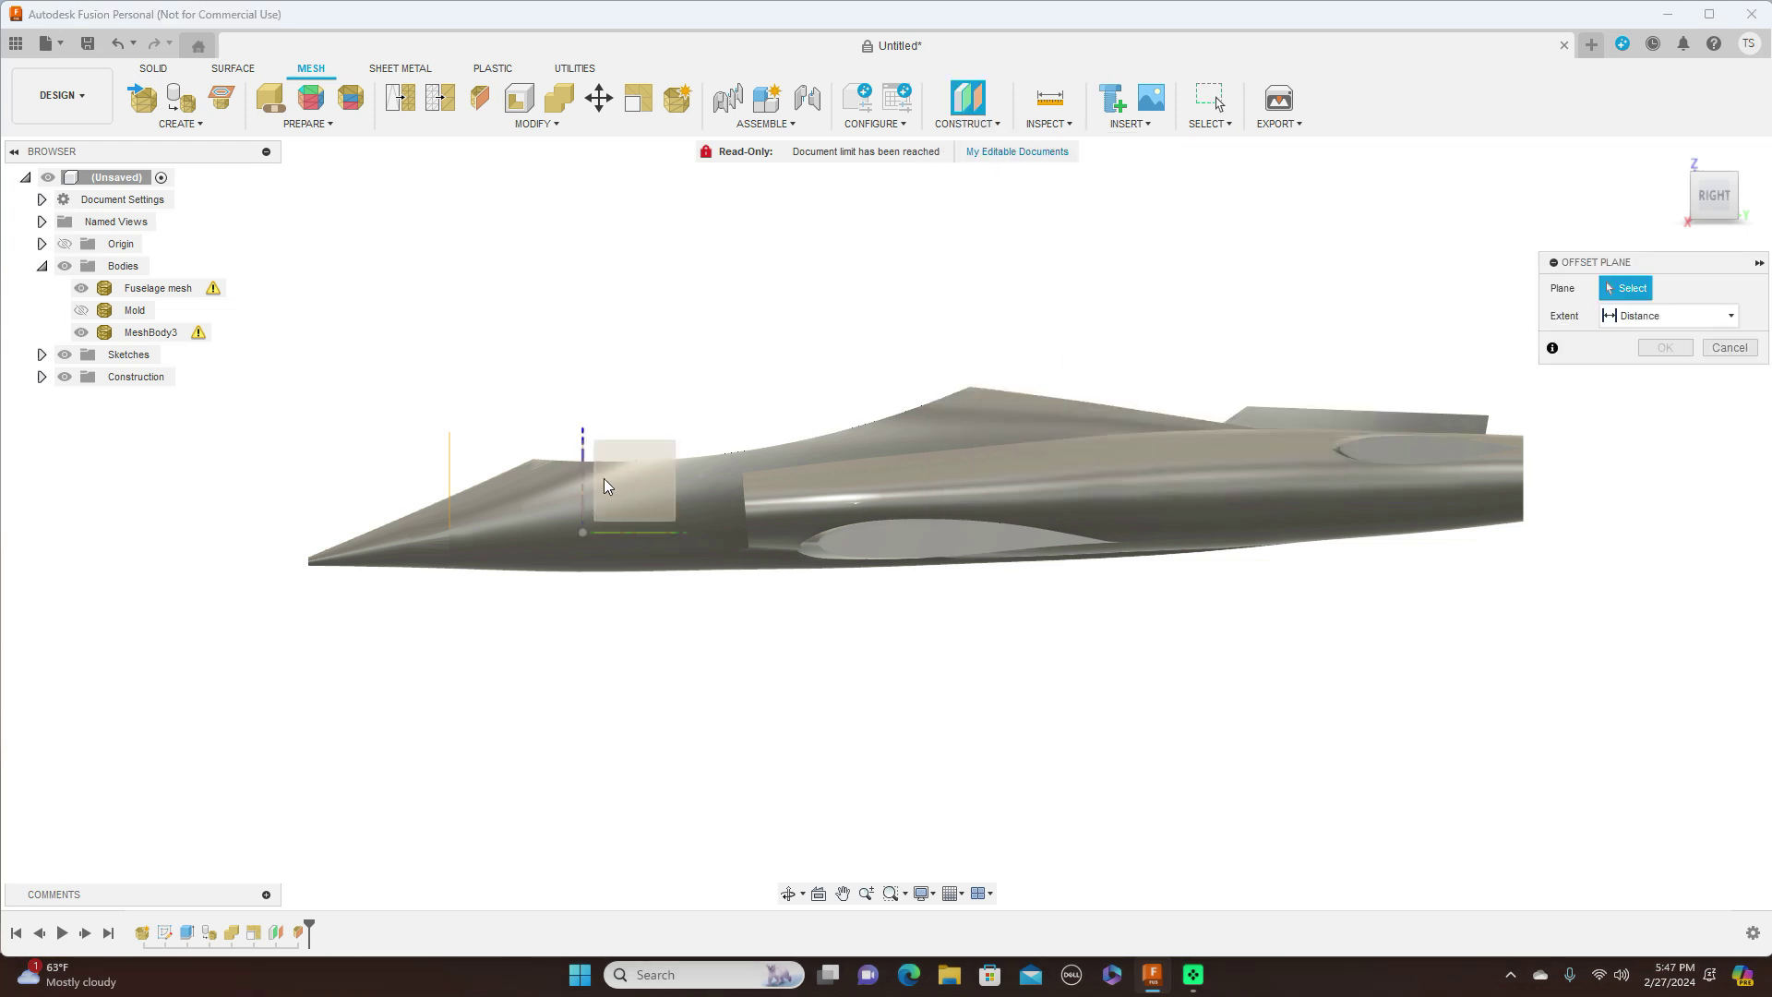
pyautogui.click(601, 493)
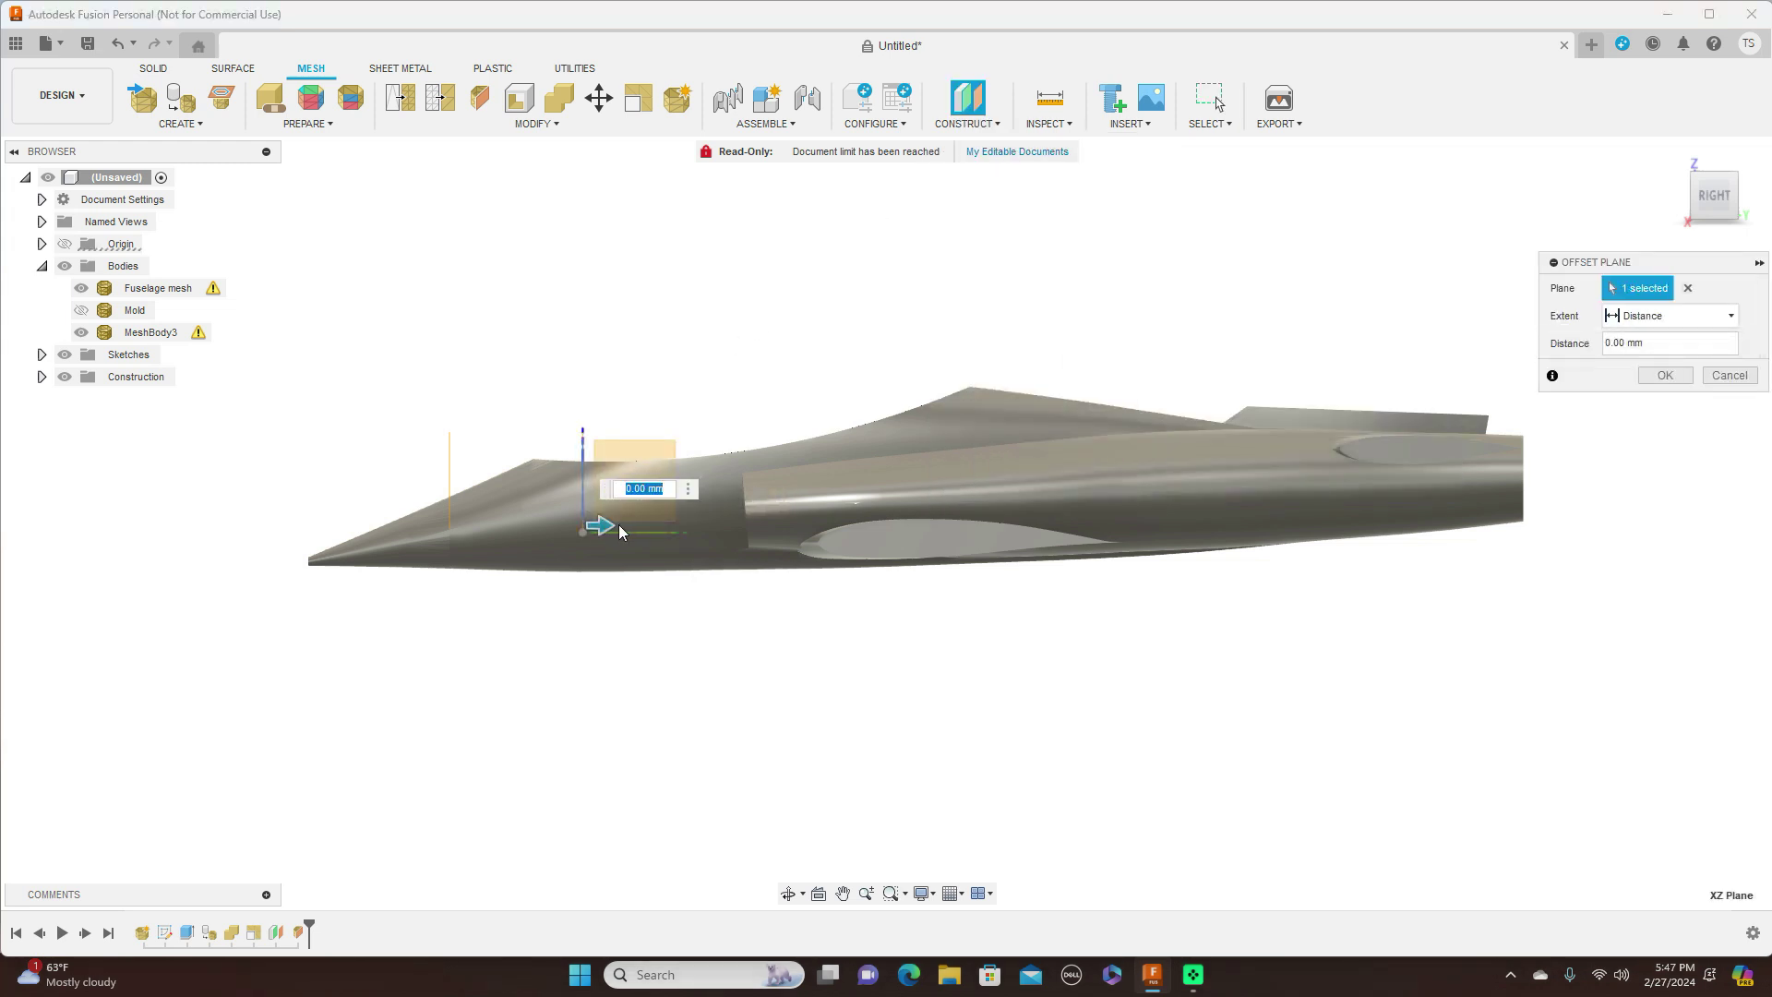
pyautogui.moveTo(607, 522); pyautogui.dragTo(719, 541)
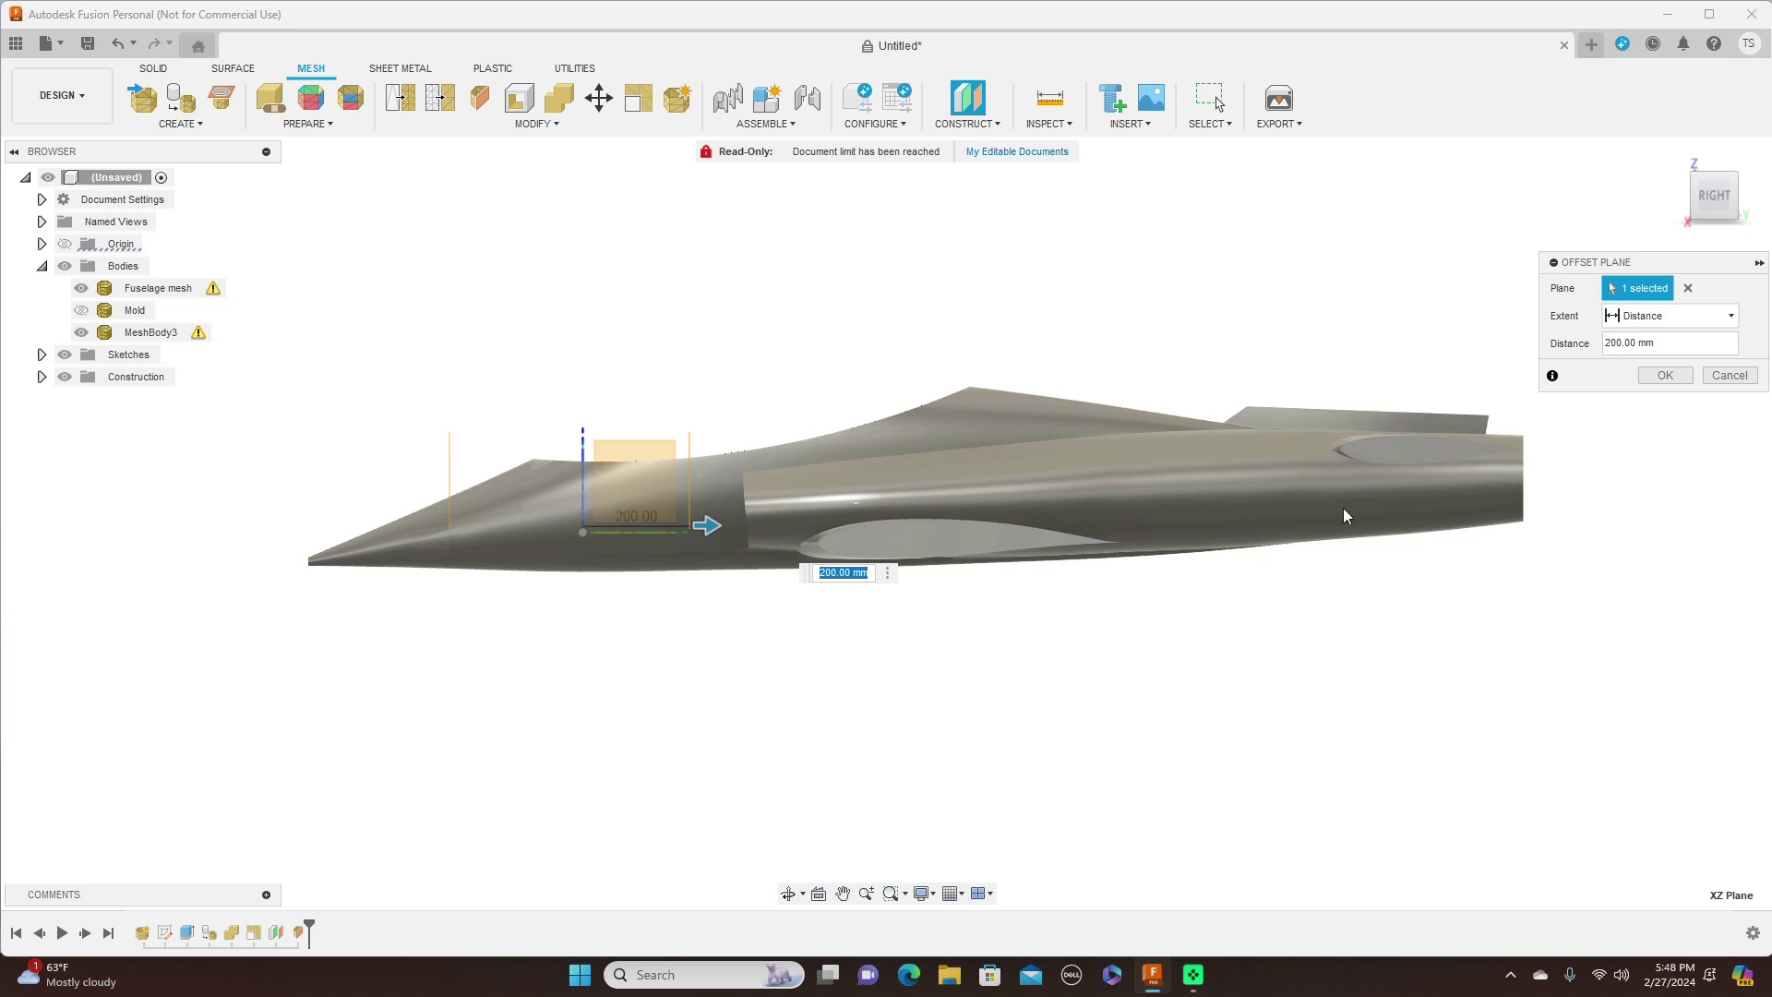
pyautogui.click(1665, 375)
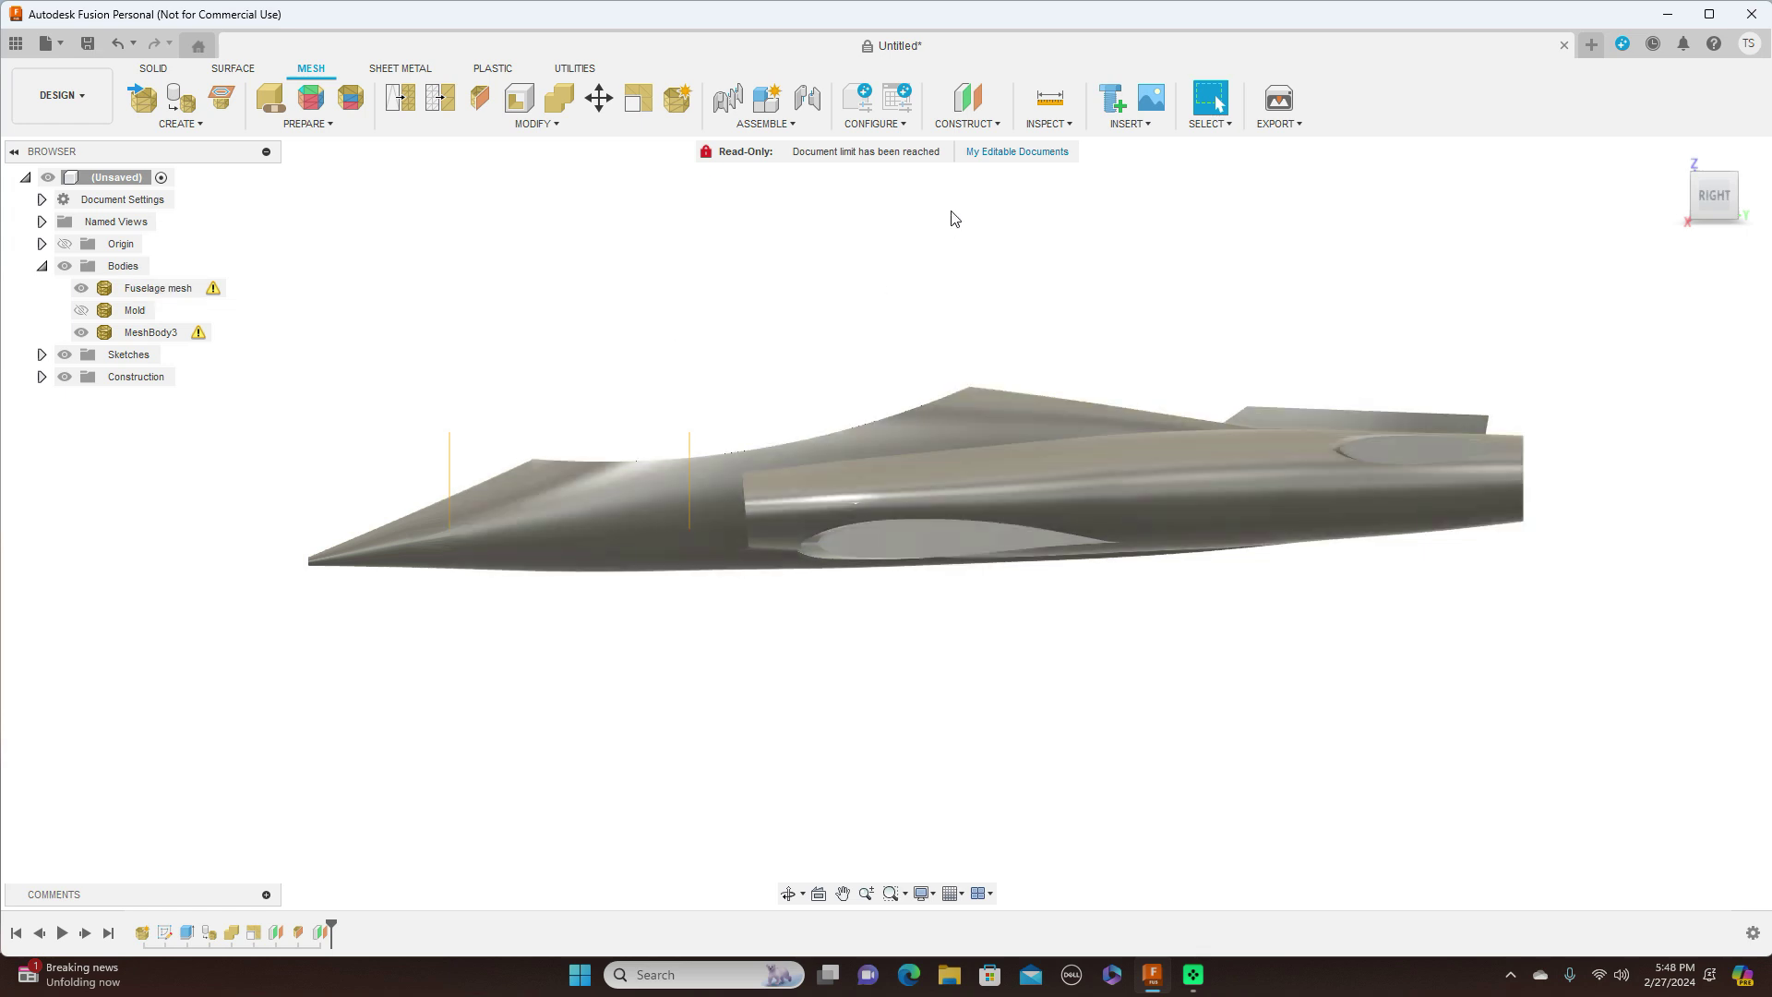
# Step: Create another construction plane offset 200 mm rearward from the rearmost construction plane
pyautogui.click(997, 129)
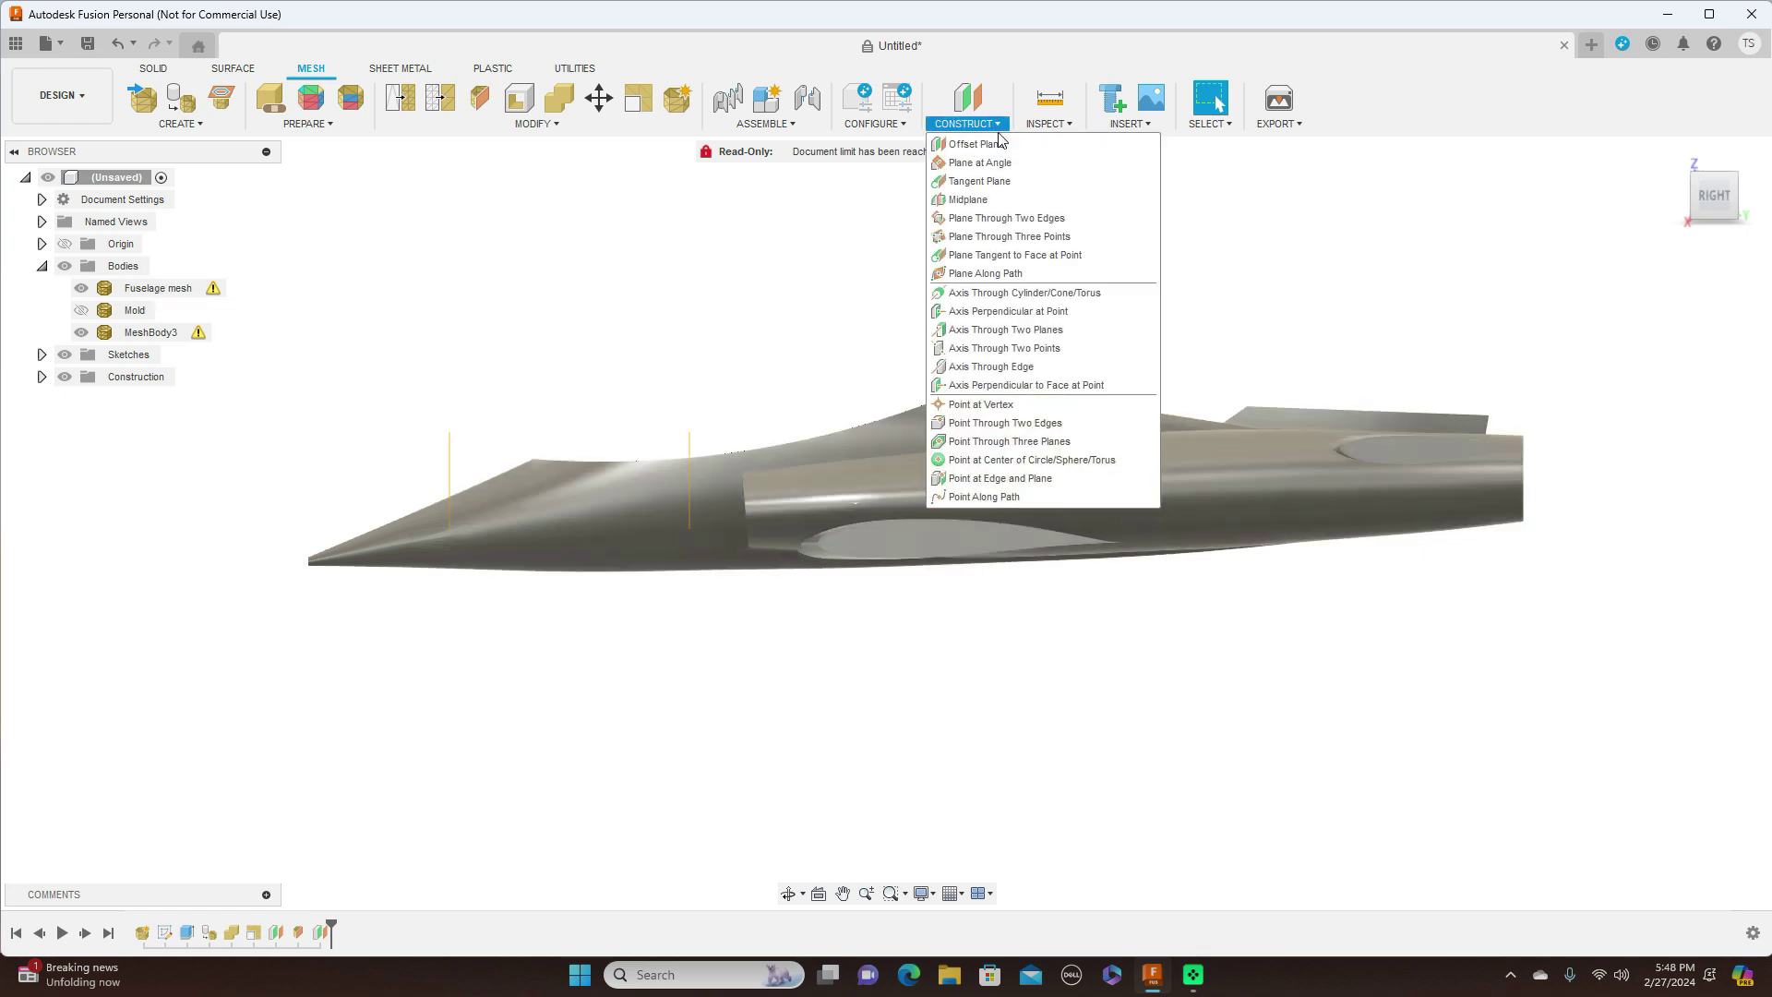
pyautogui.click(999, 145)
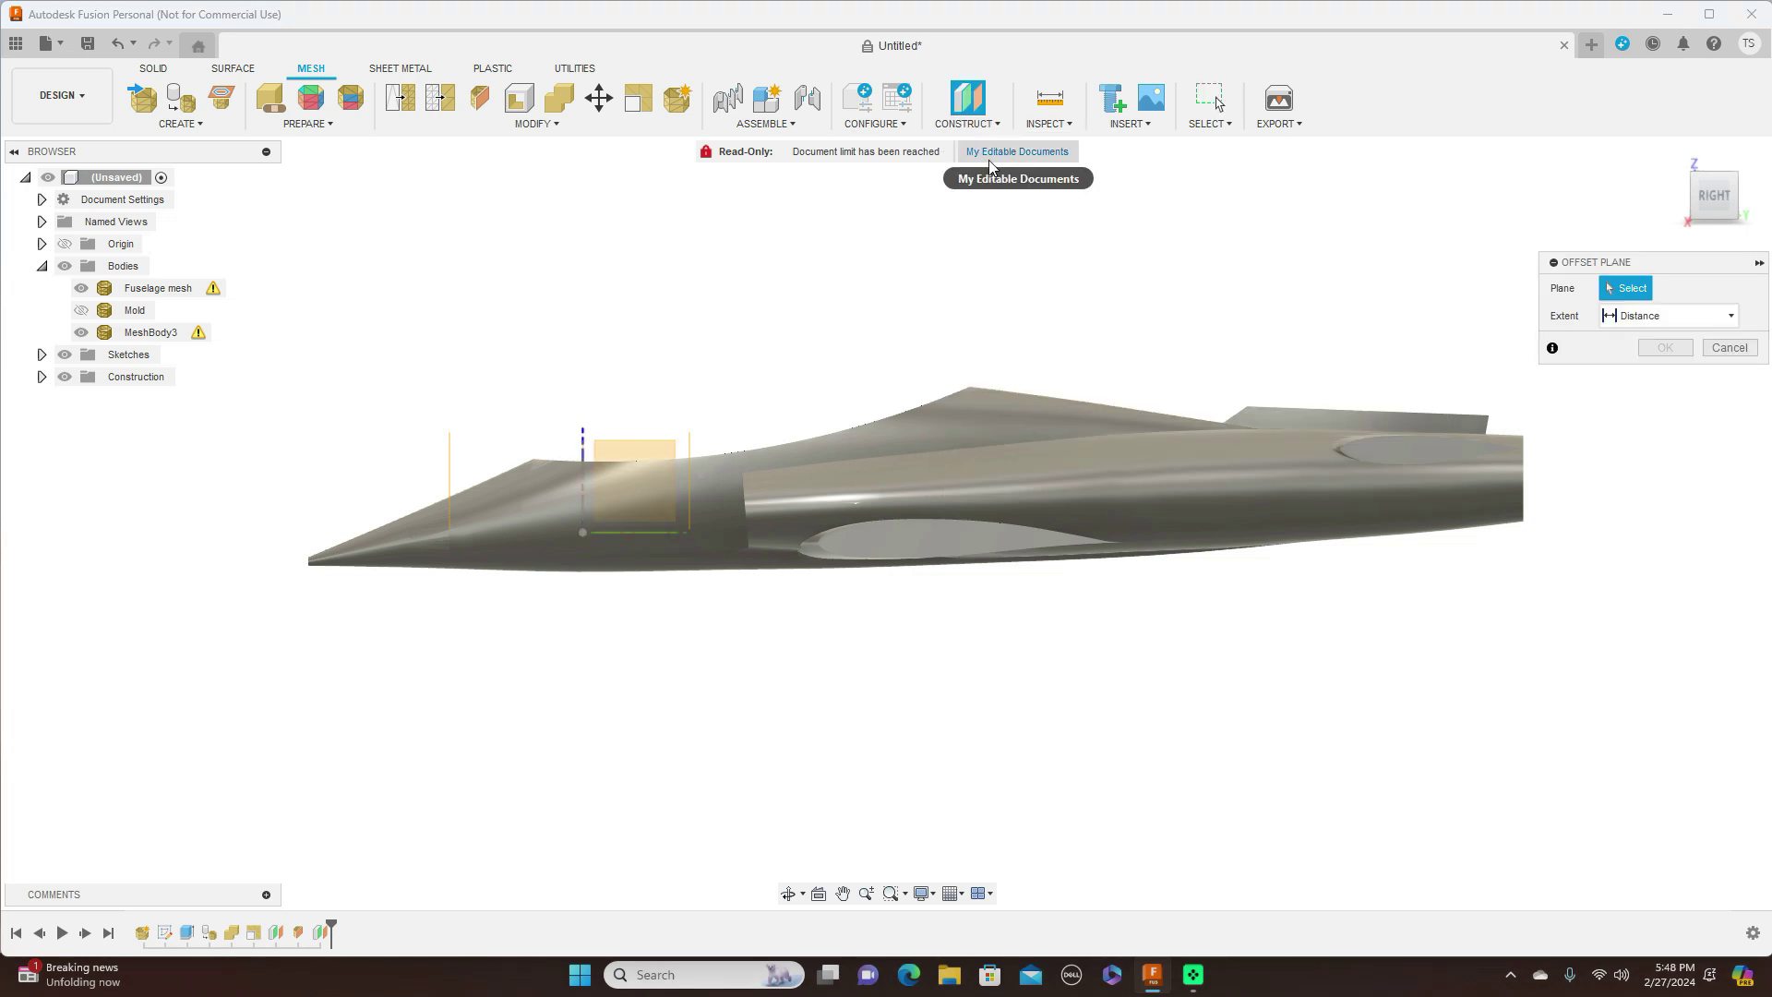
pyautogui.click(691, 461)
pyautogui.moveTo(719, 453); pyautogui.dragTo(811, 455)
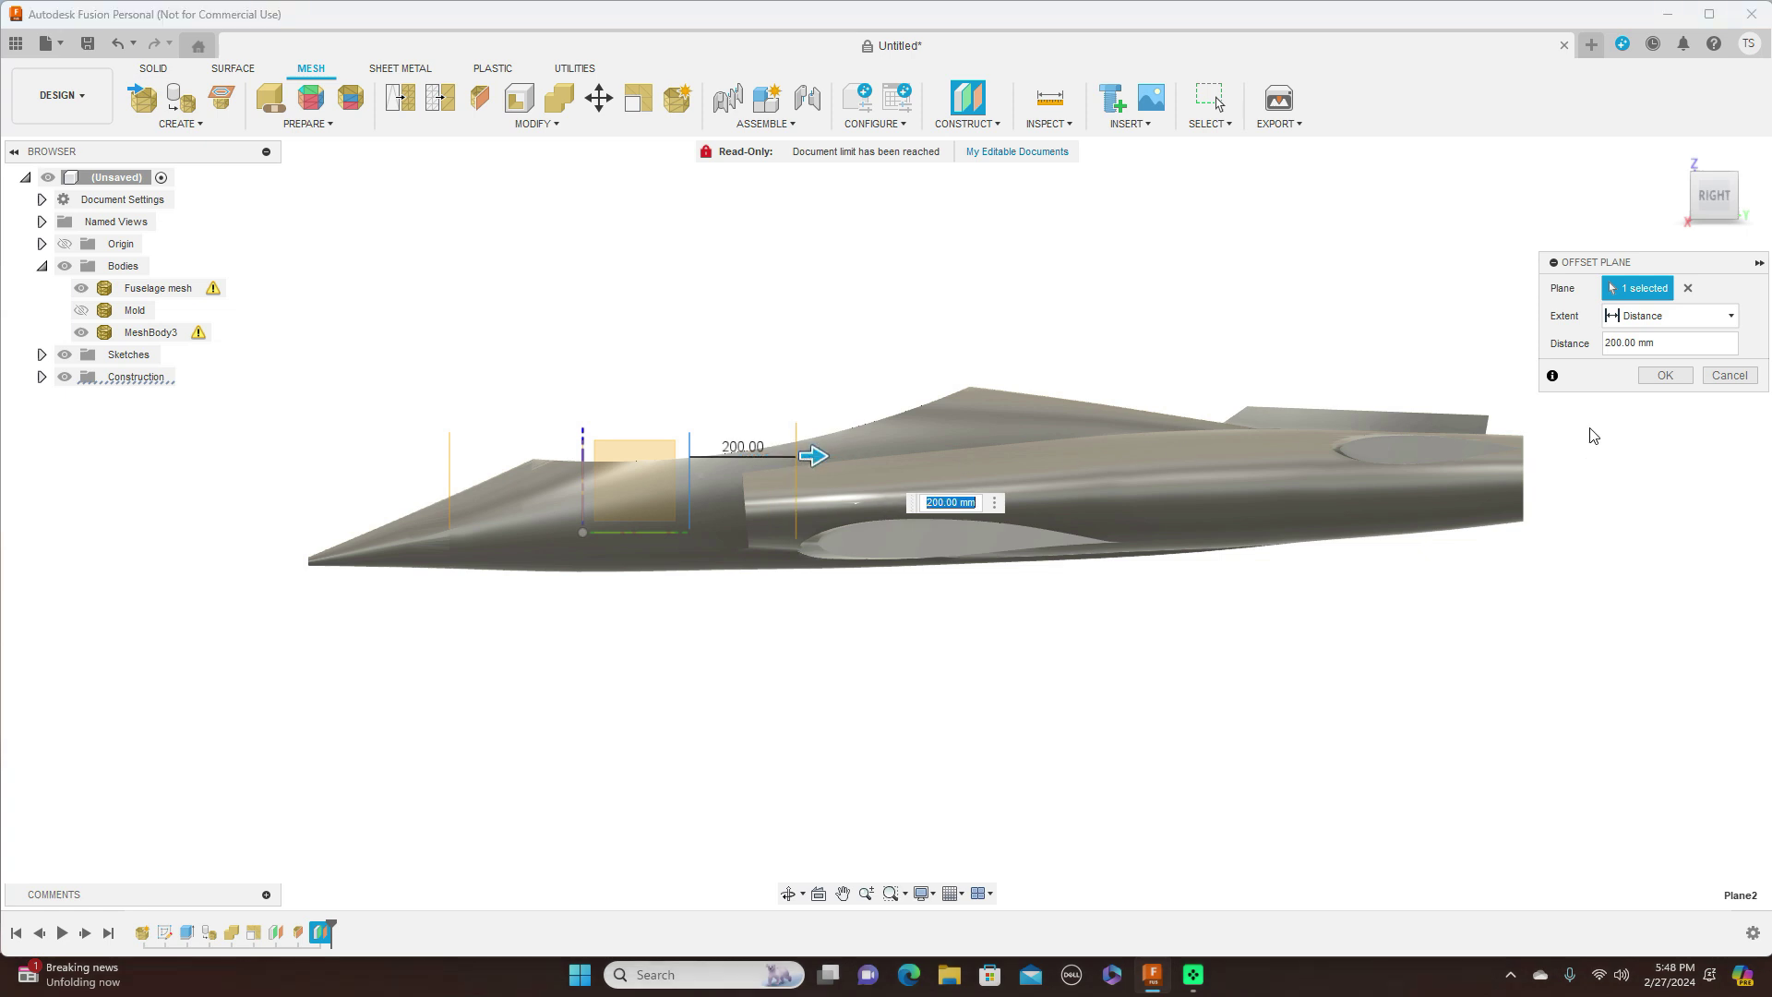
pyautogui.click(1663, 375)
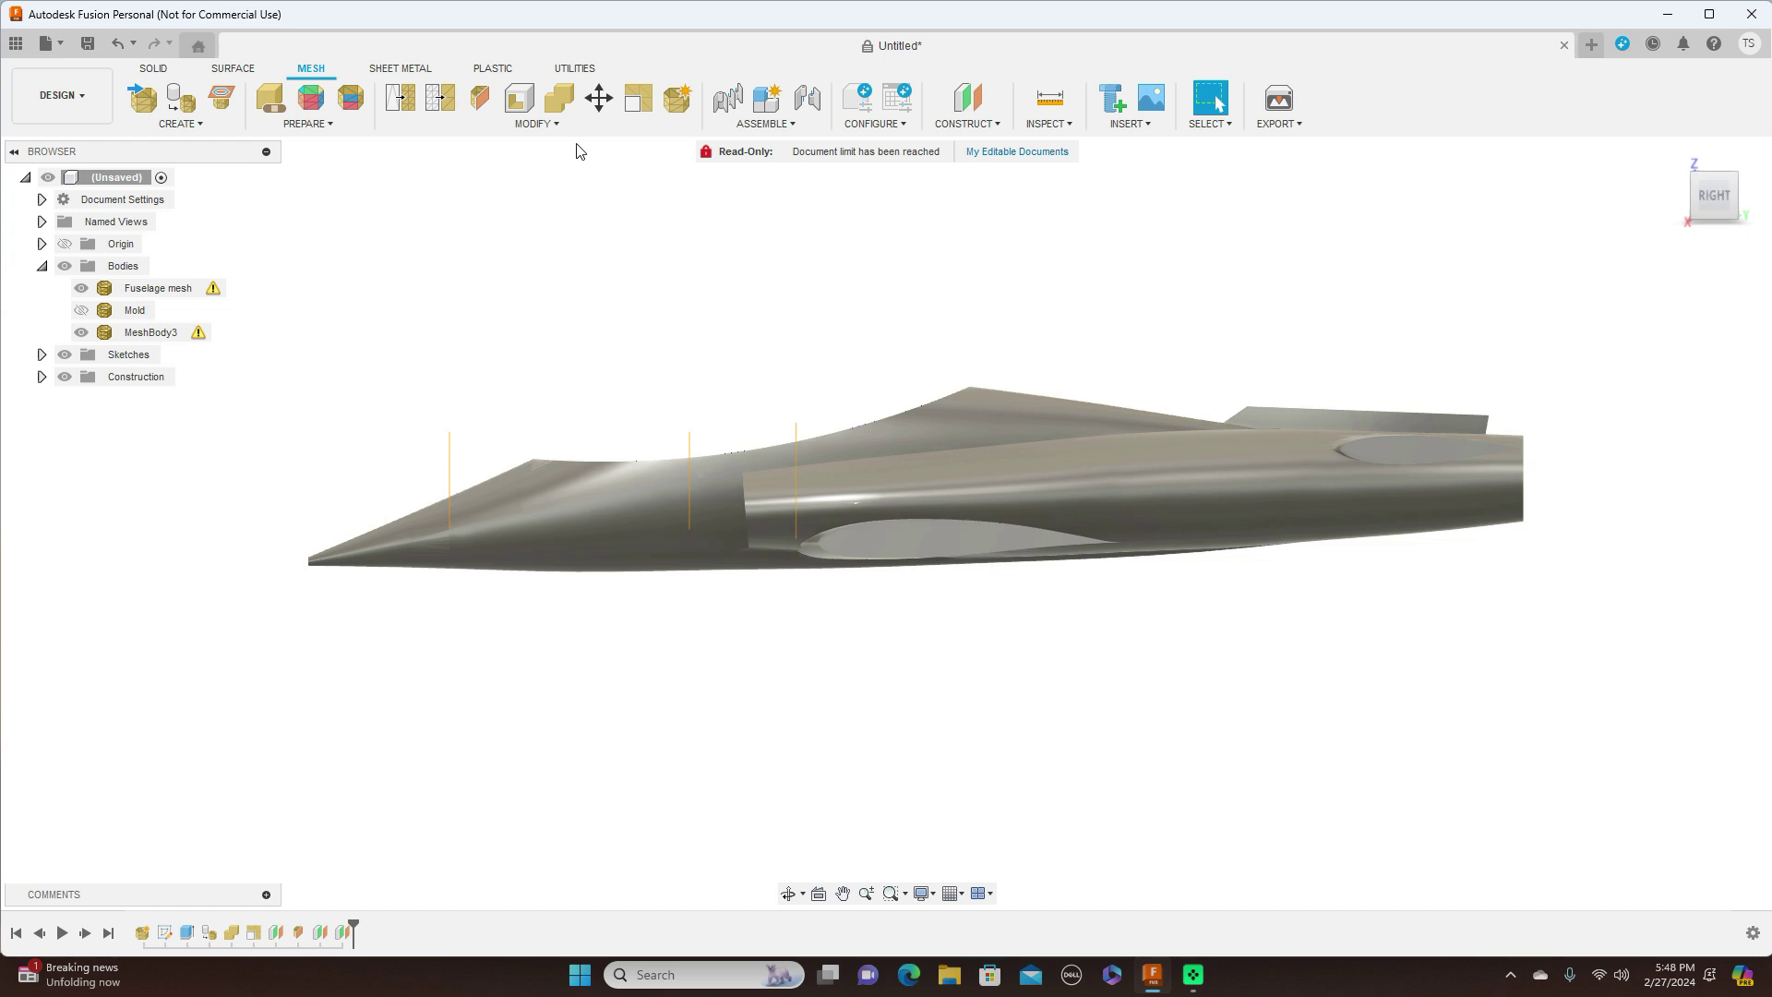
# Step: Split the Fuselage mesh with Plane Cut at the middle construction plane, using Split Body and No Fill
pyautogui.click(558, 125)
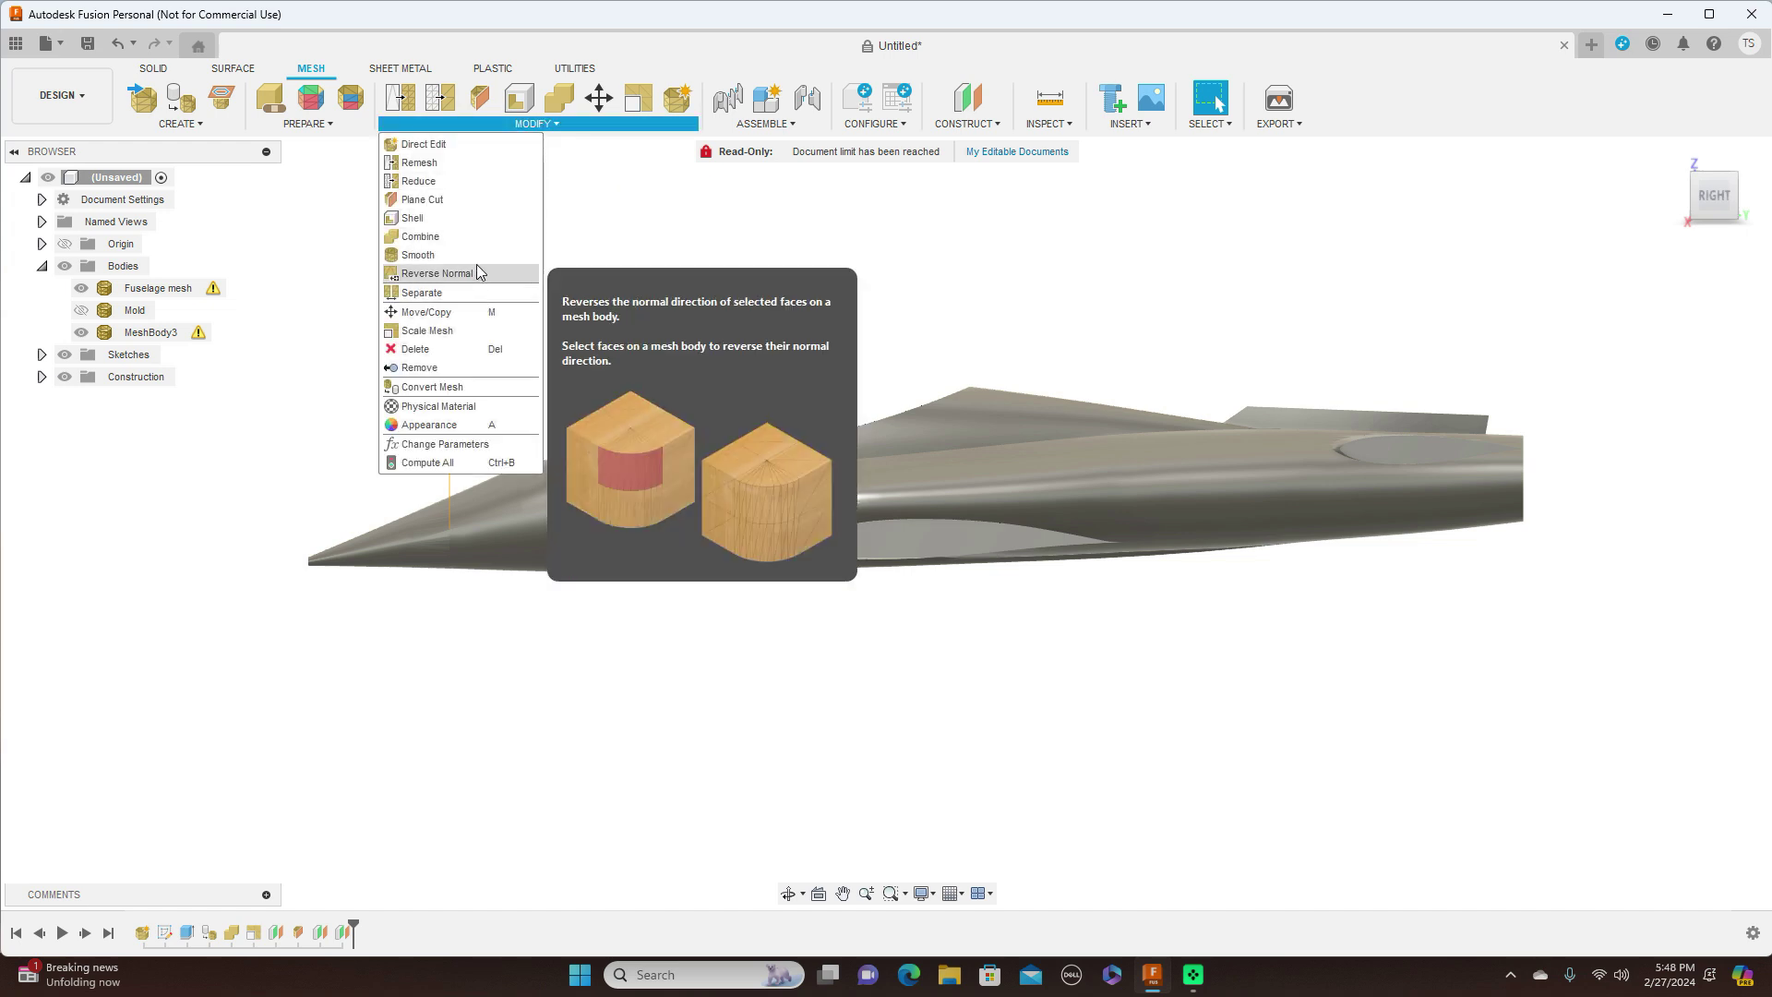
pyautogui.click(464, 201)
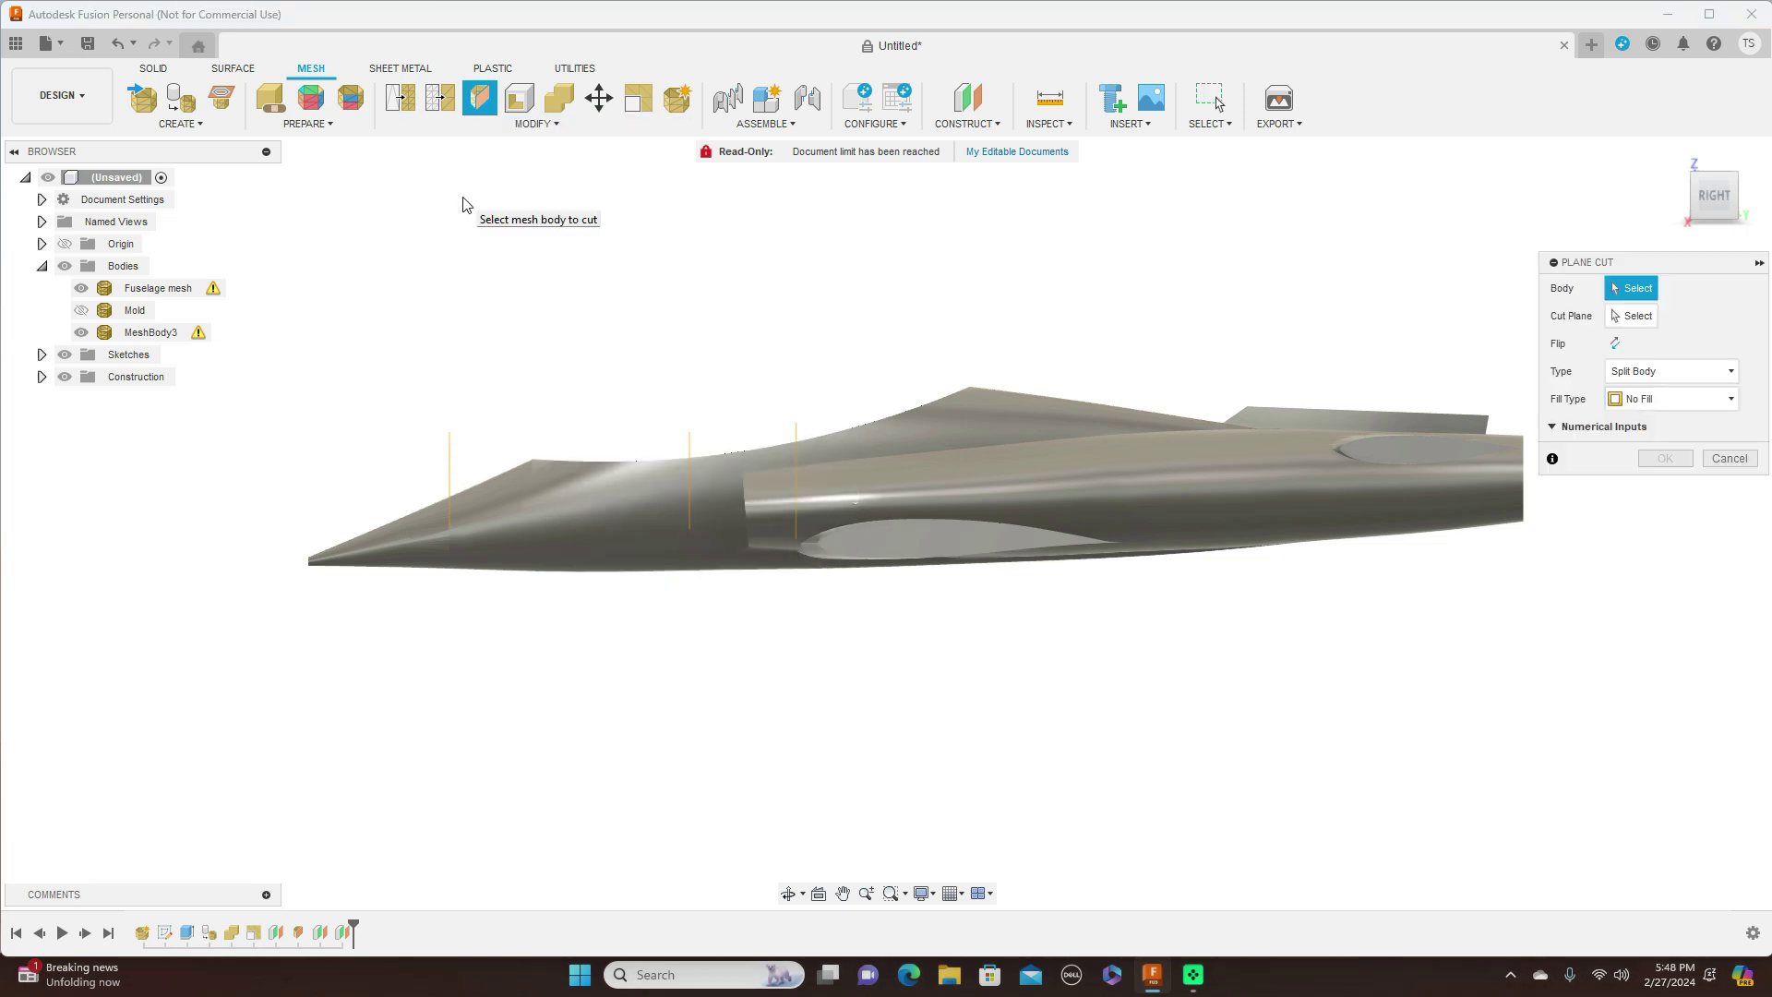
pyautogui.click(650, 501)
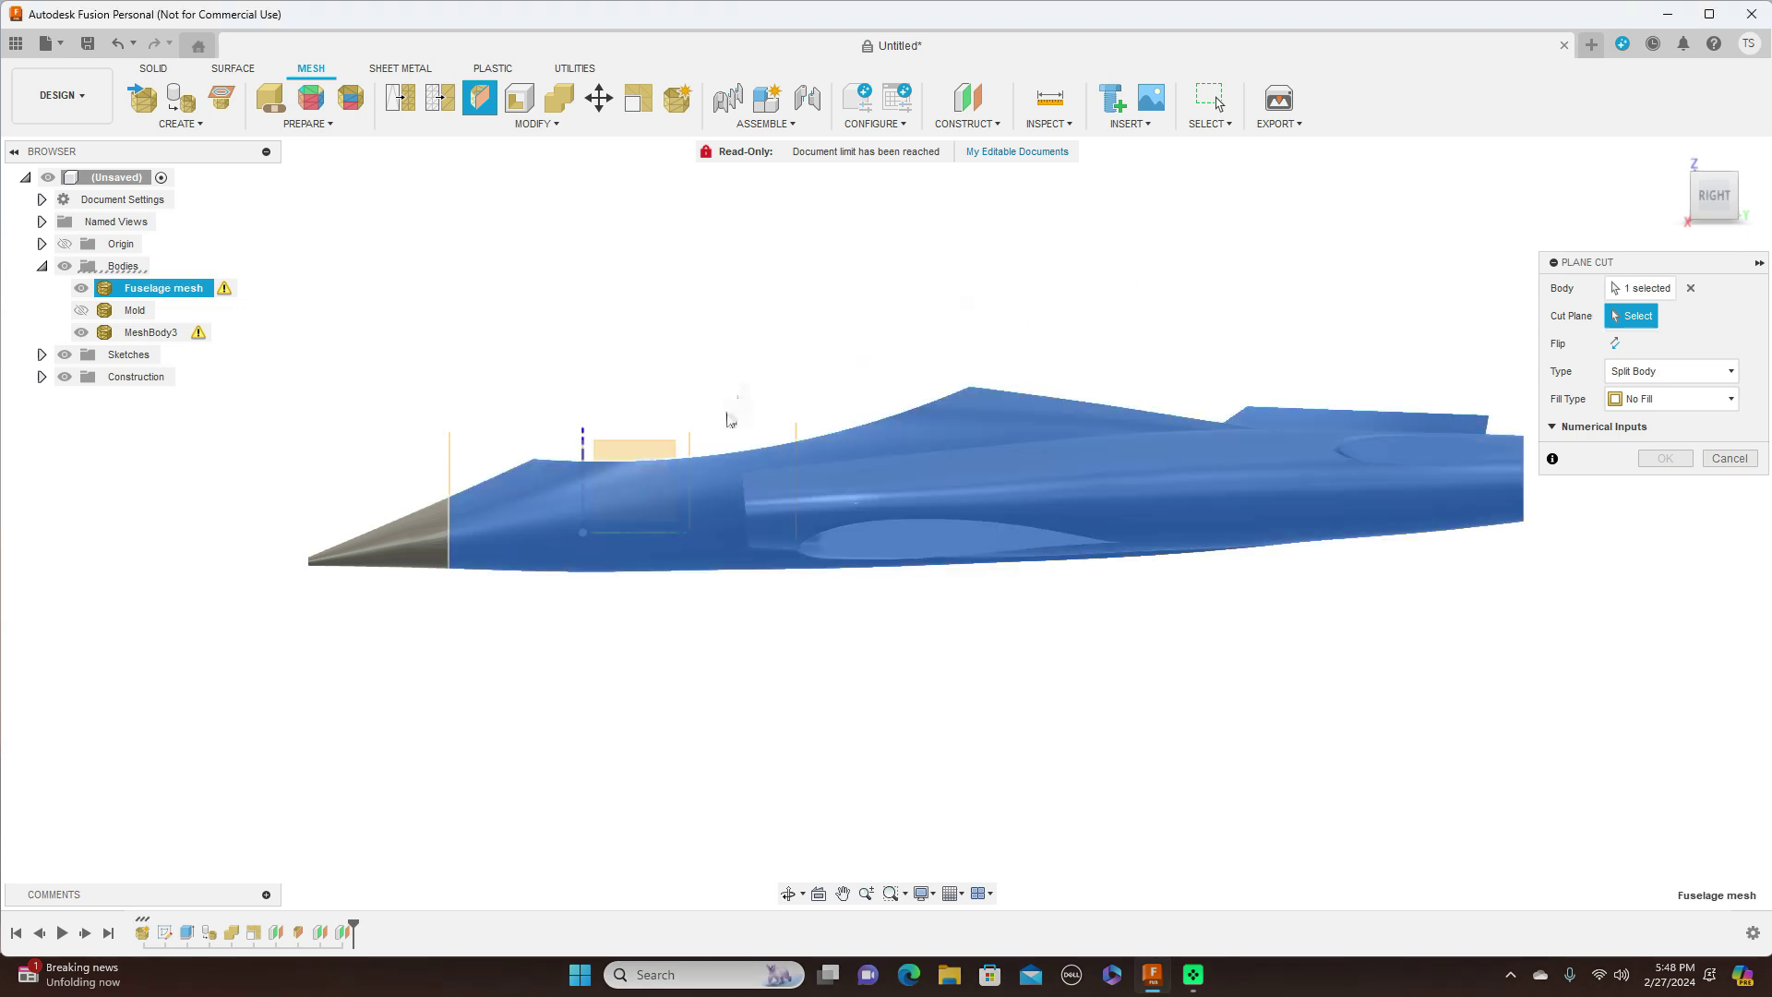
pyautogui.click(692, 450)
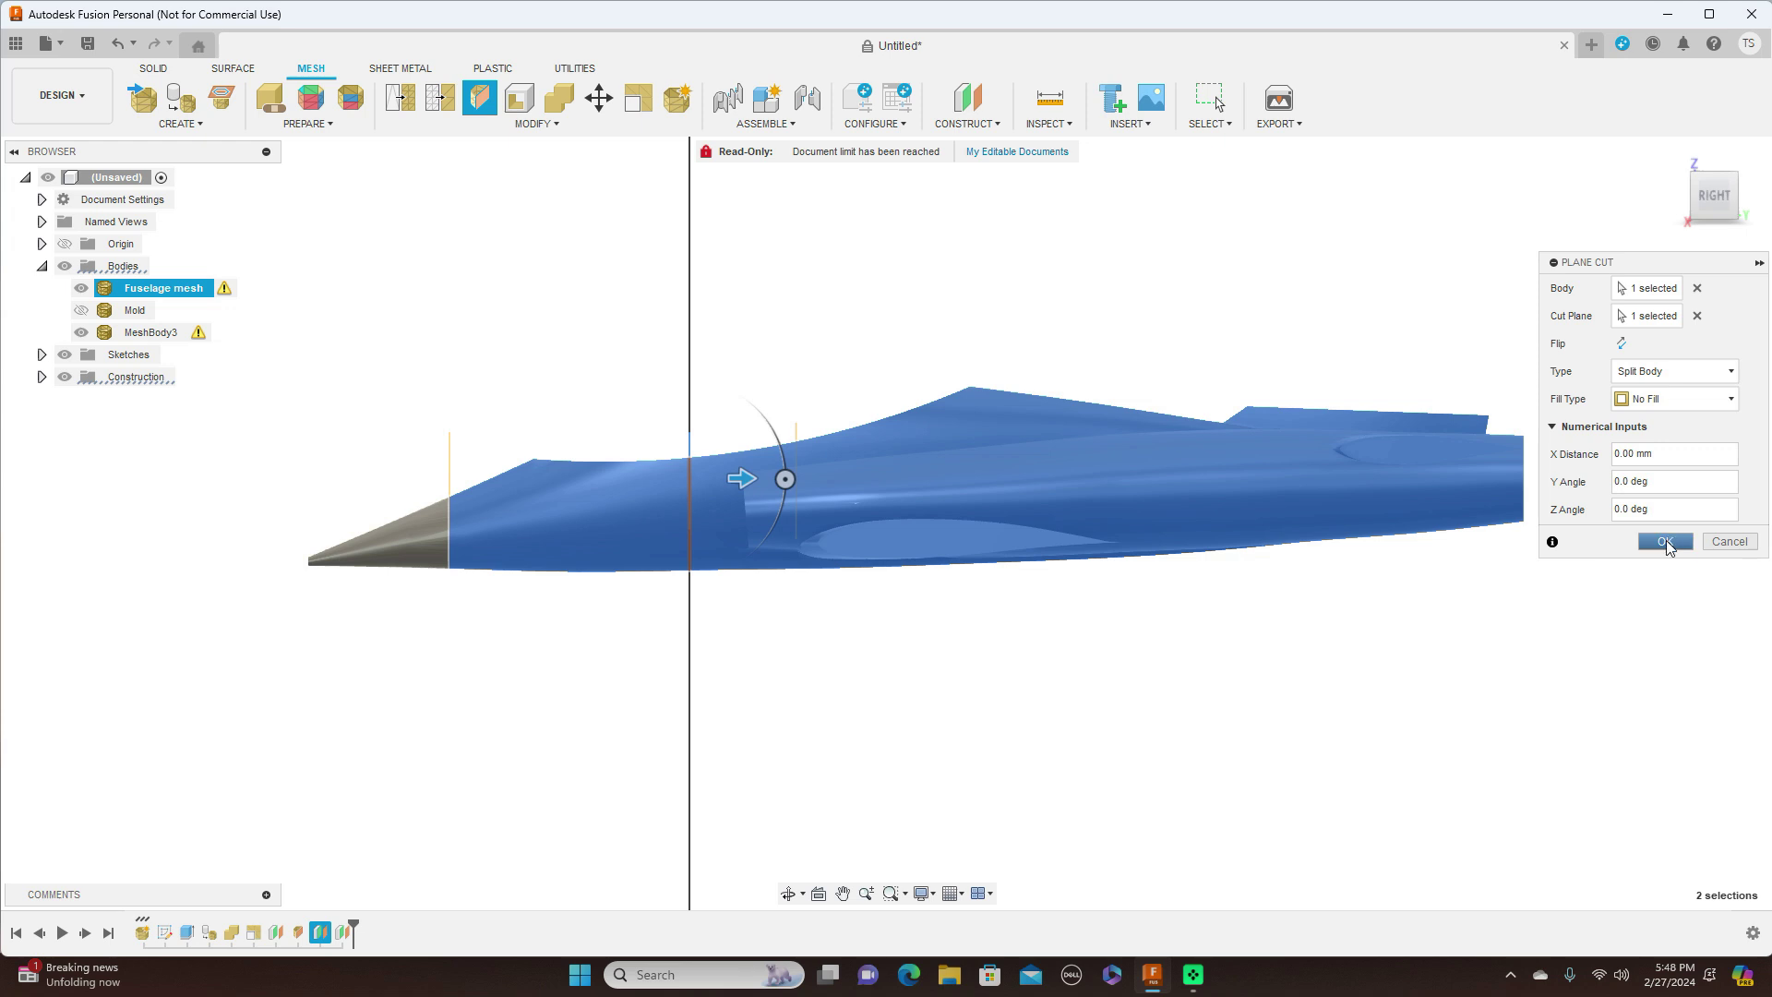
pyautogui.click(1665, 540)
# Step: Check the split by hiding and reshowing the section behind the nose cone, and highlighting the rear fuselage body
pyautogui.click(572, 487)
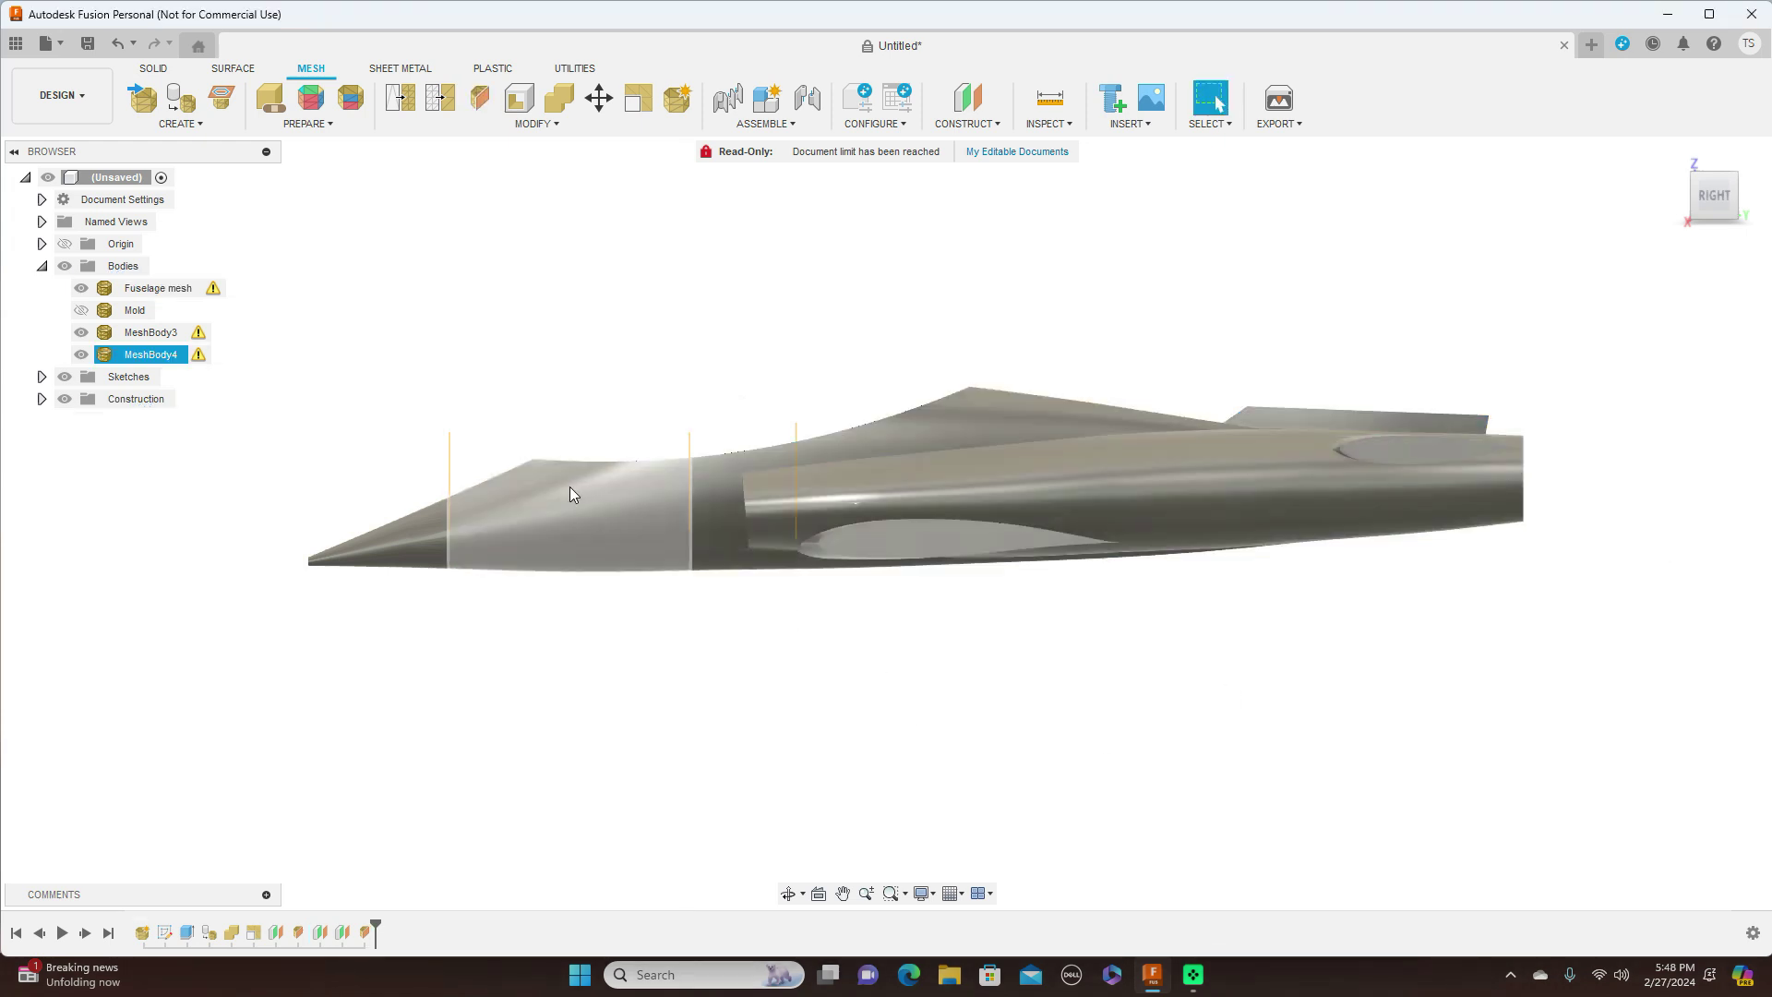
pyautogui.click(81, 354)
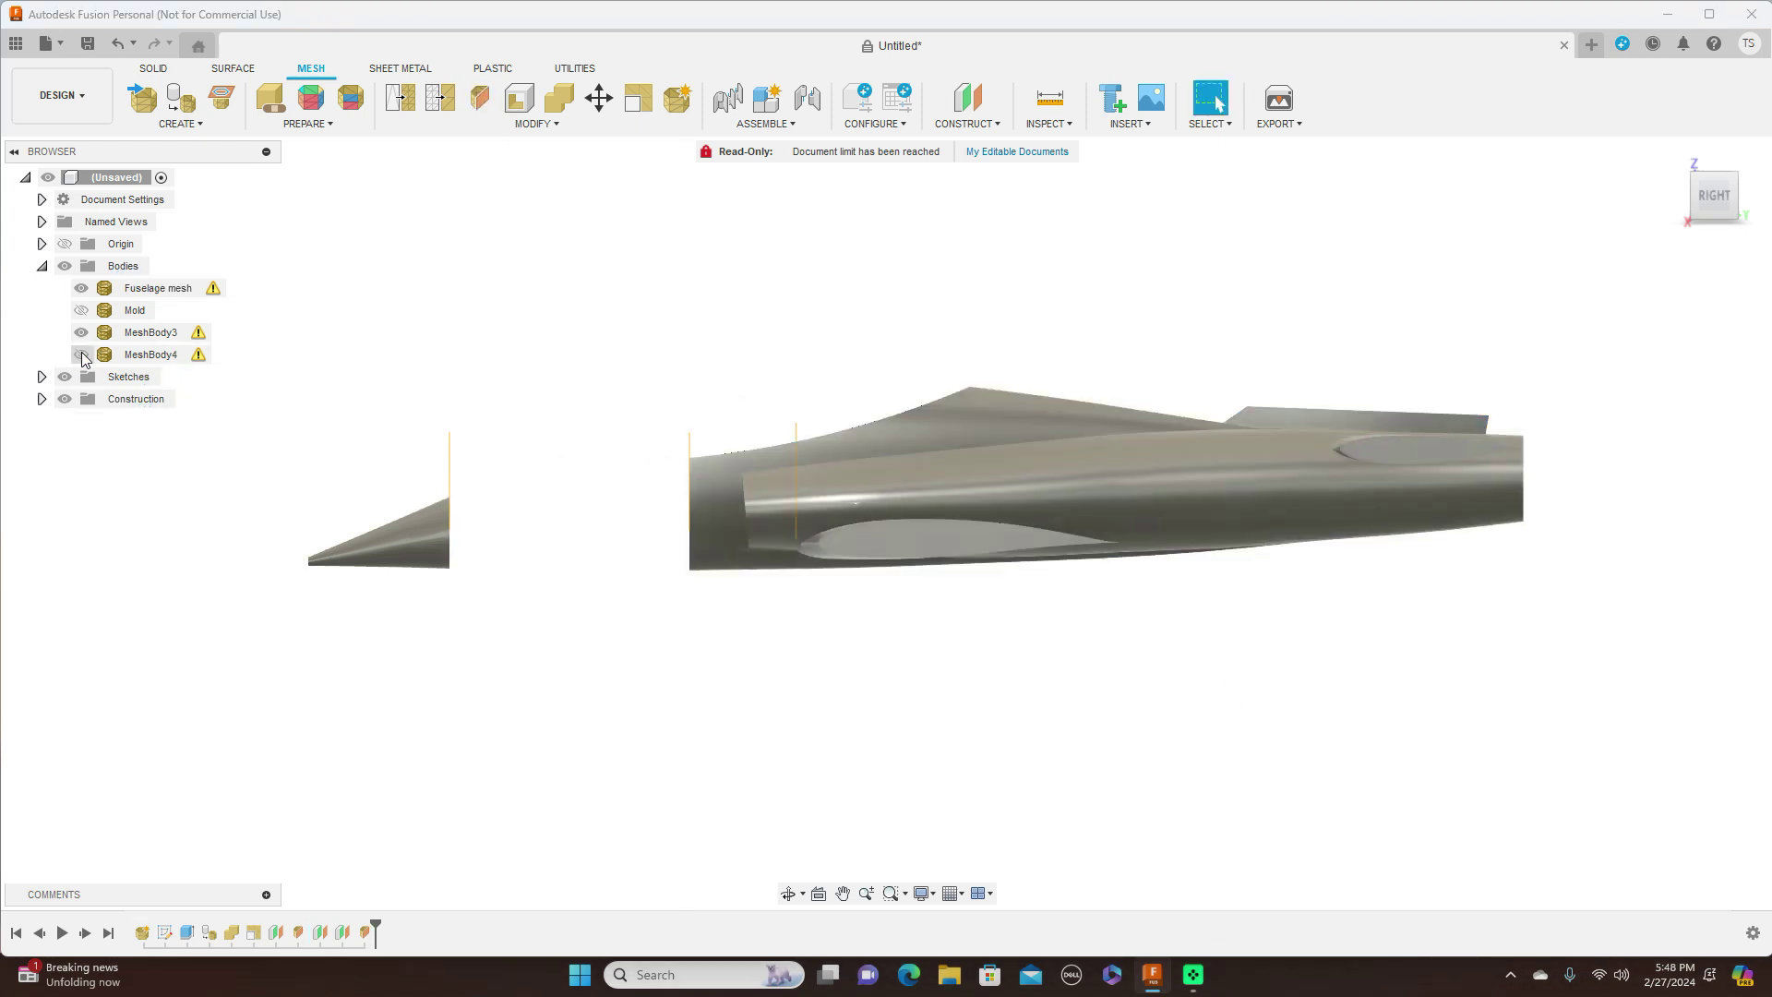
pyautogui.click(81, 354)
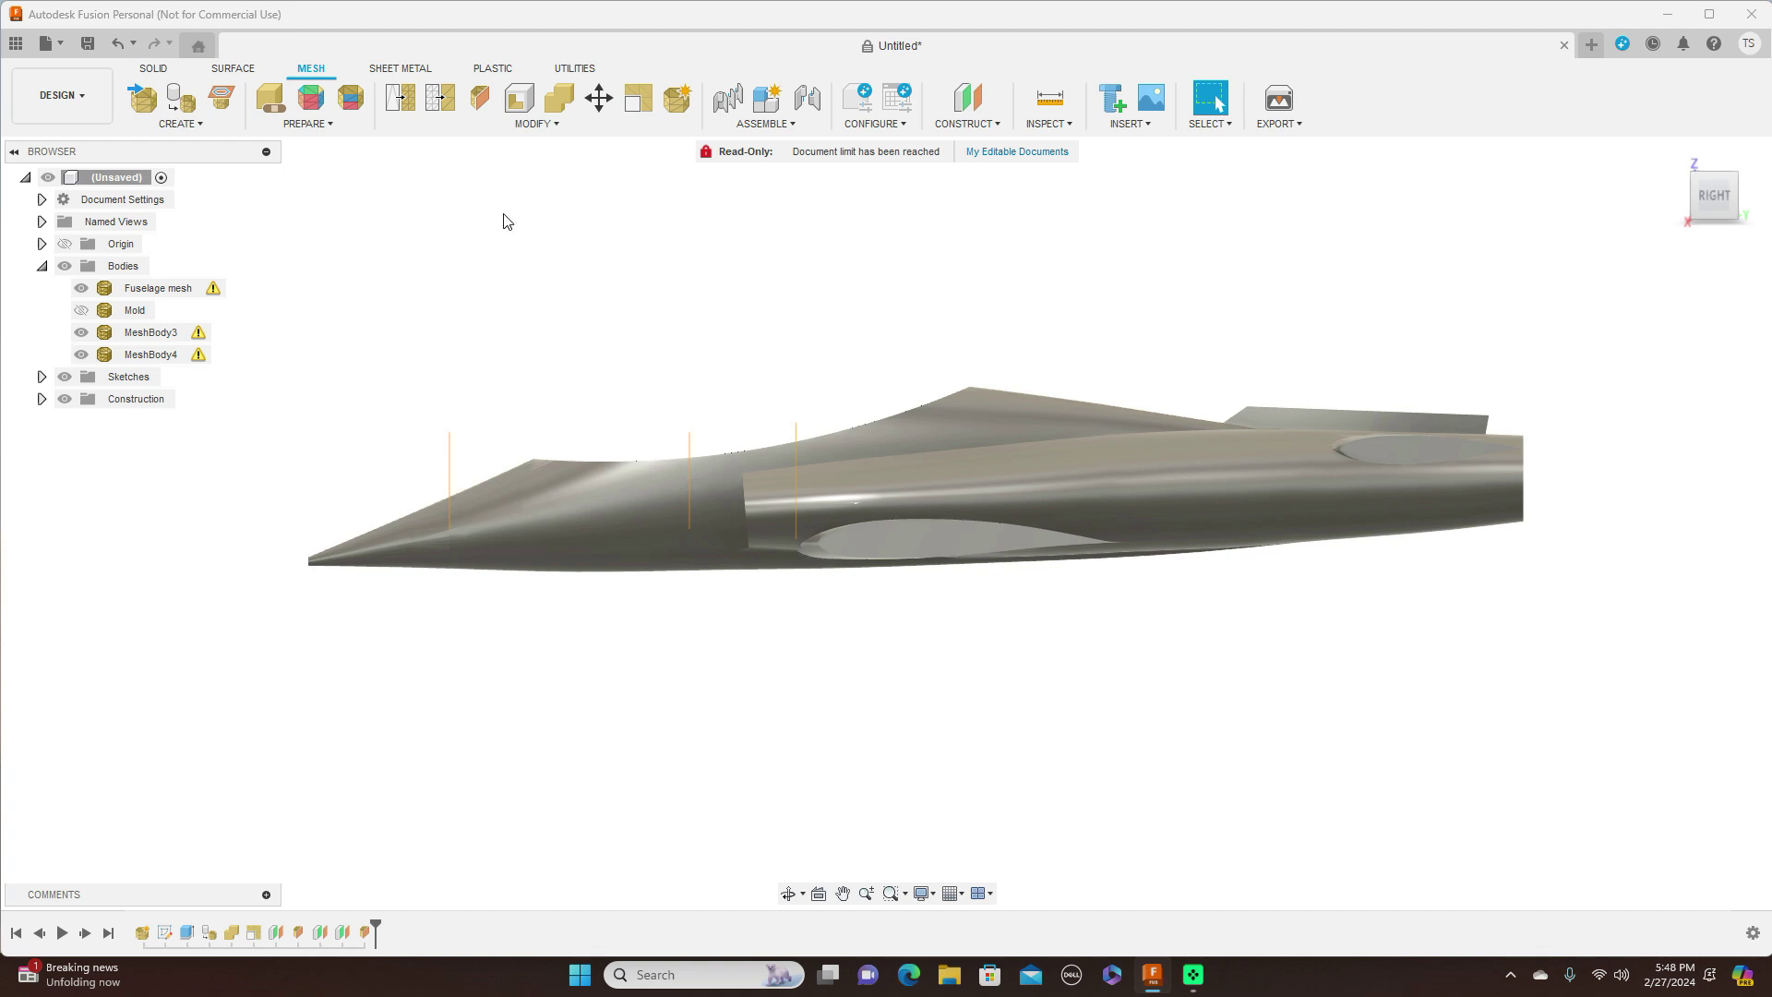
pyautogui.click(907, 421)
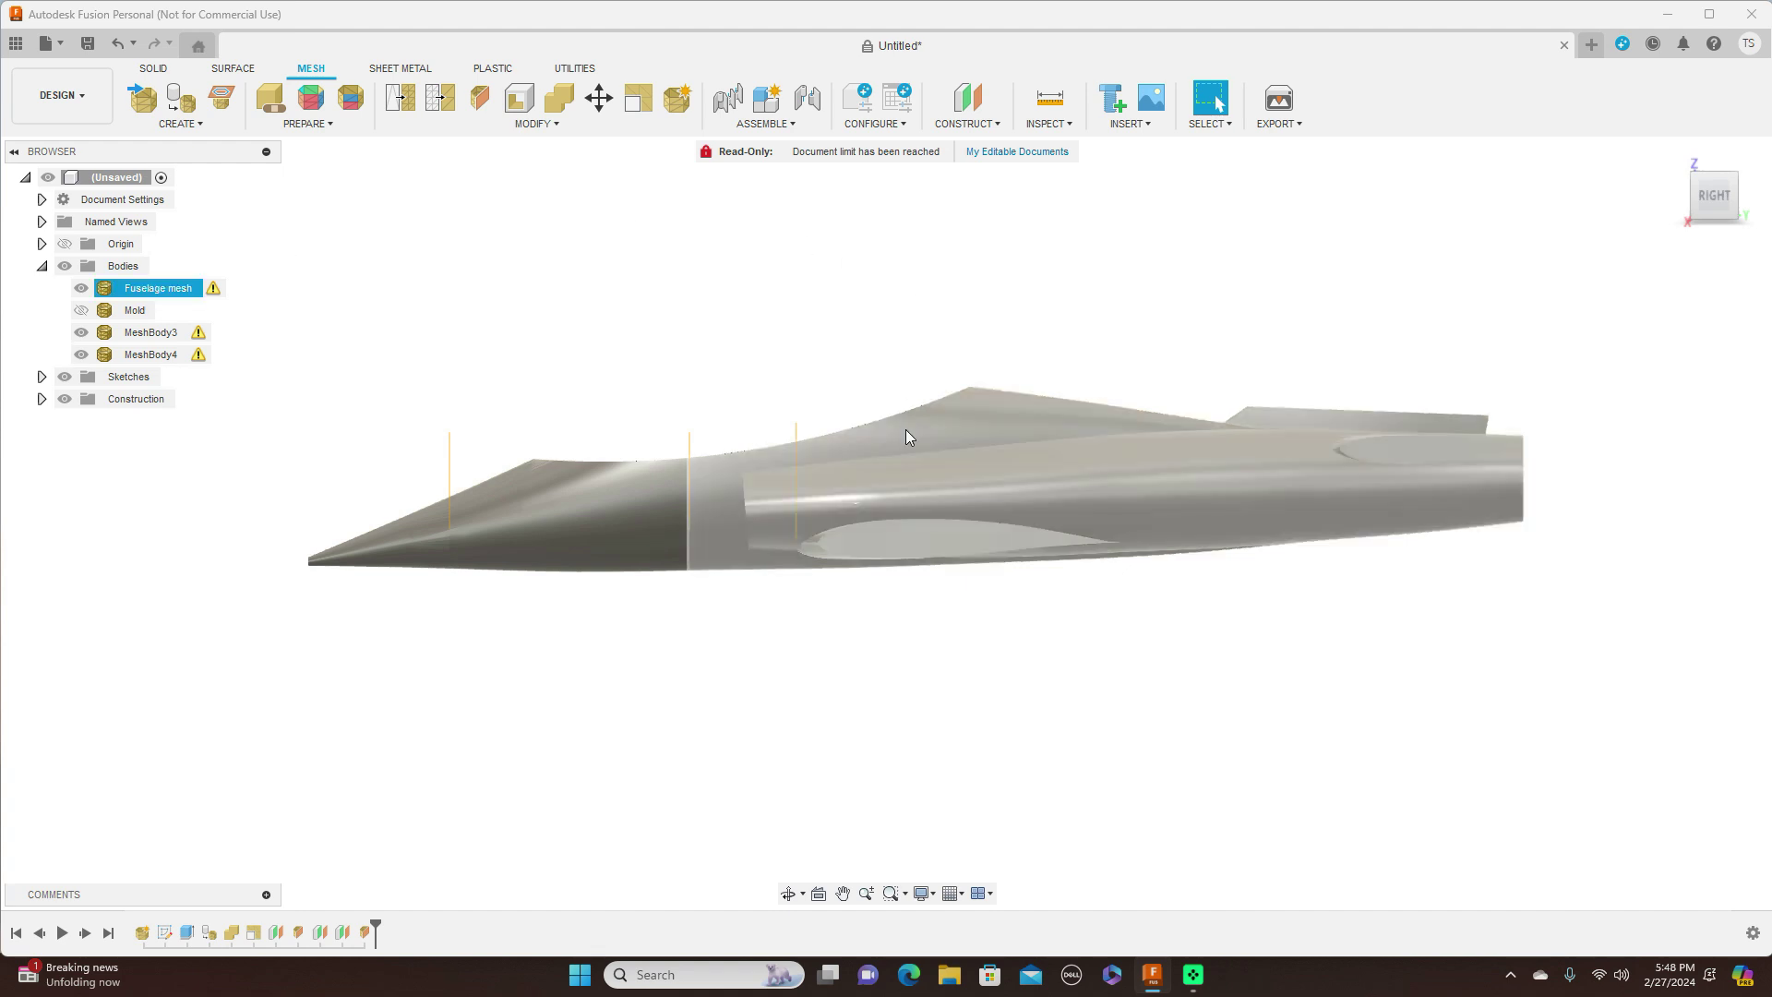
pyautogui.click(646, 250)
# Step: Split the rear Fuselage mesh with Plane Cut at the rearmost construction plane, using Split Body and No Fill
pyautogui.click(545, 124)
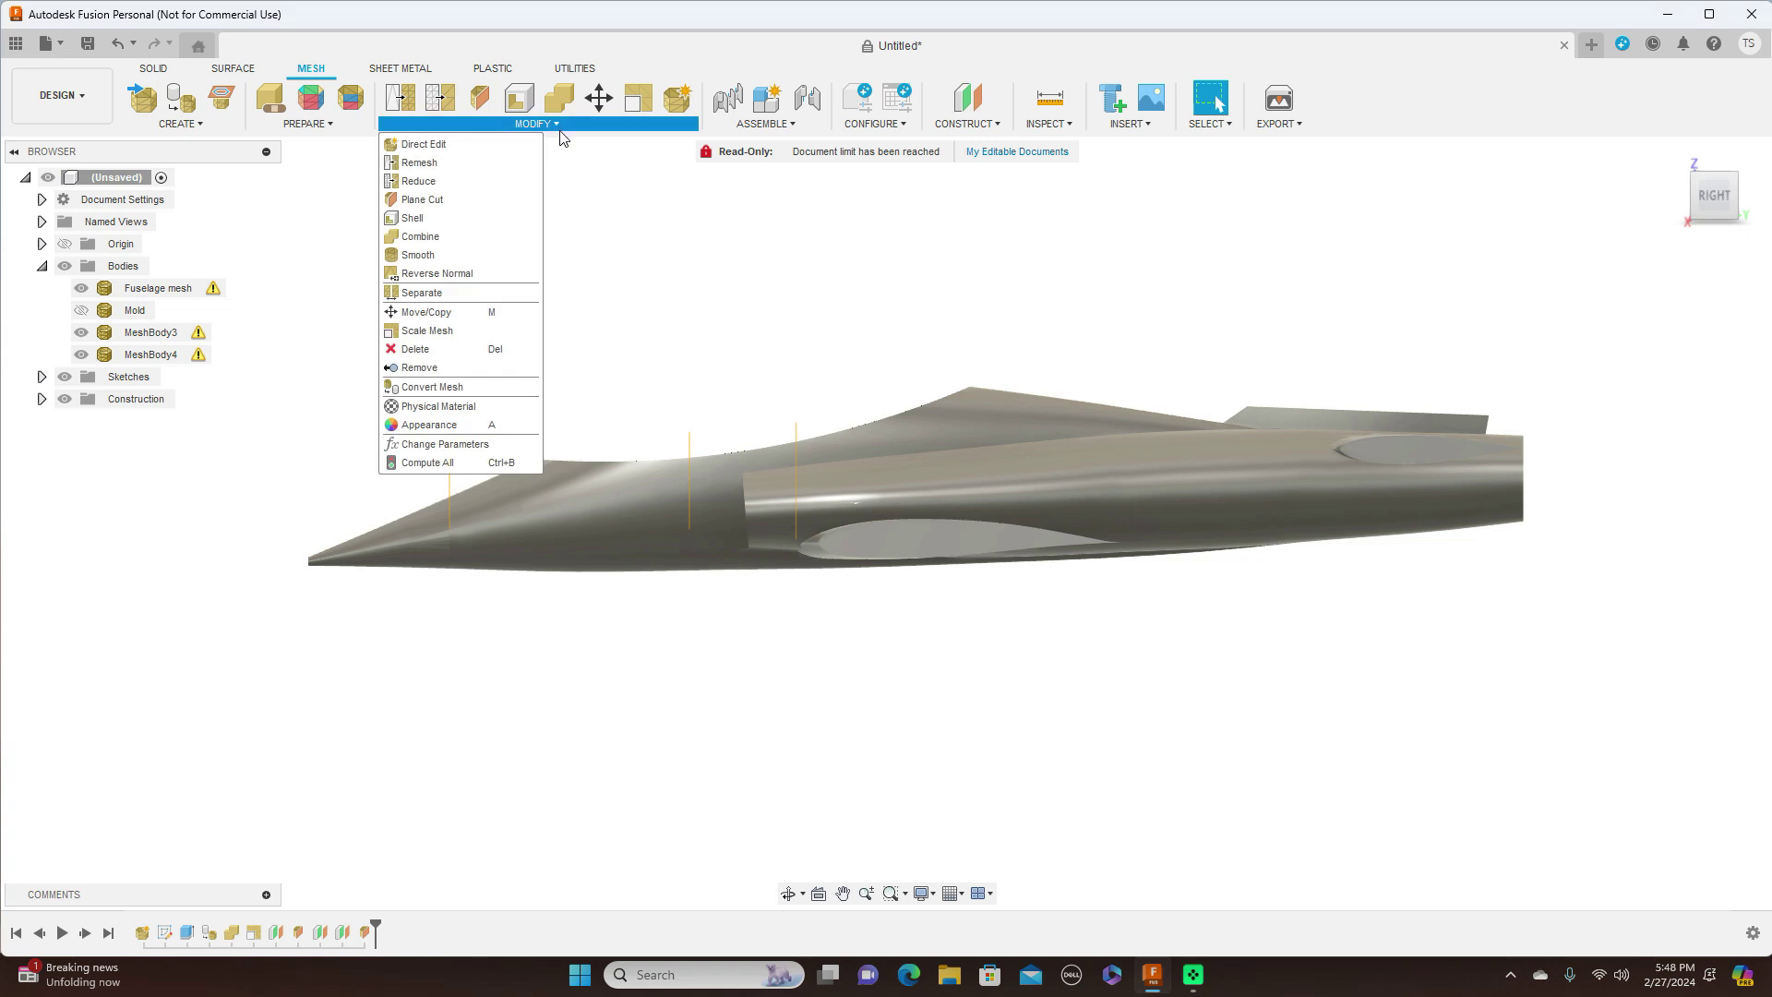
pyautogui.click(457, 201)
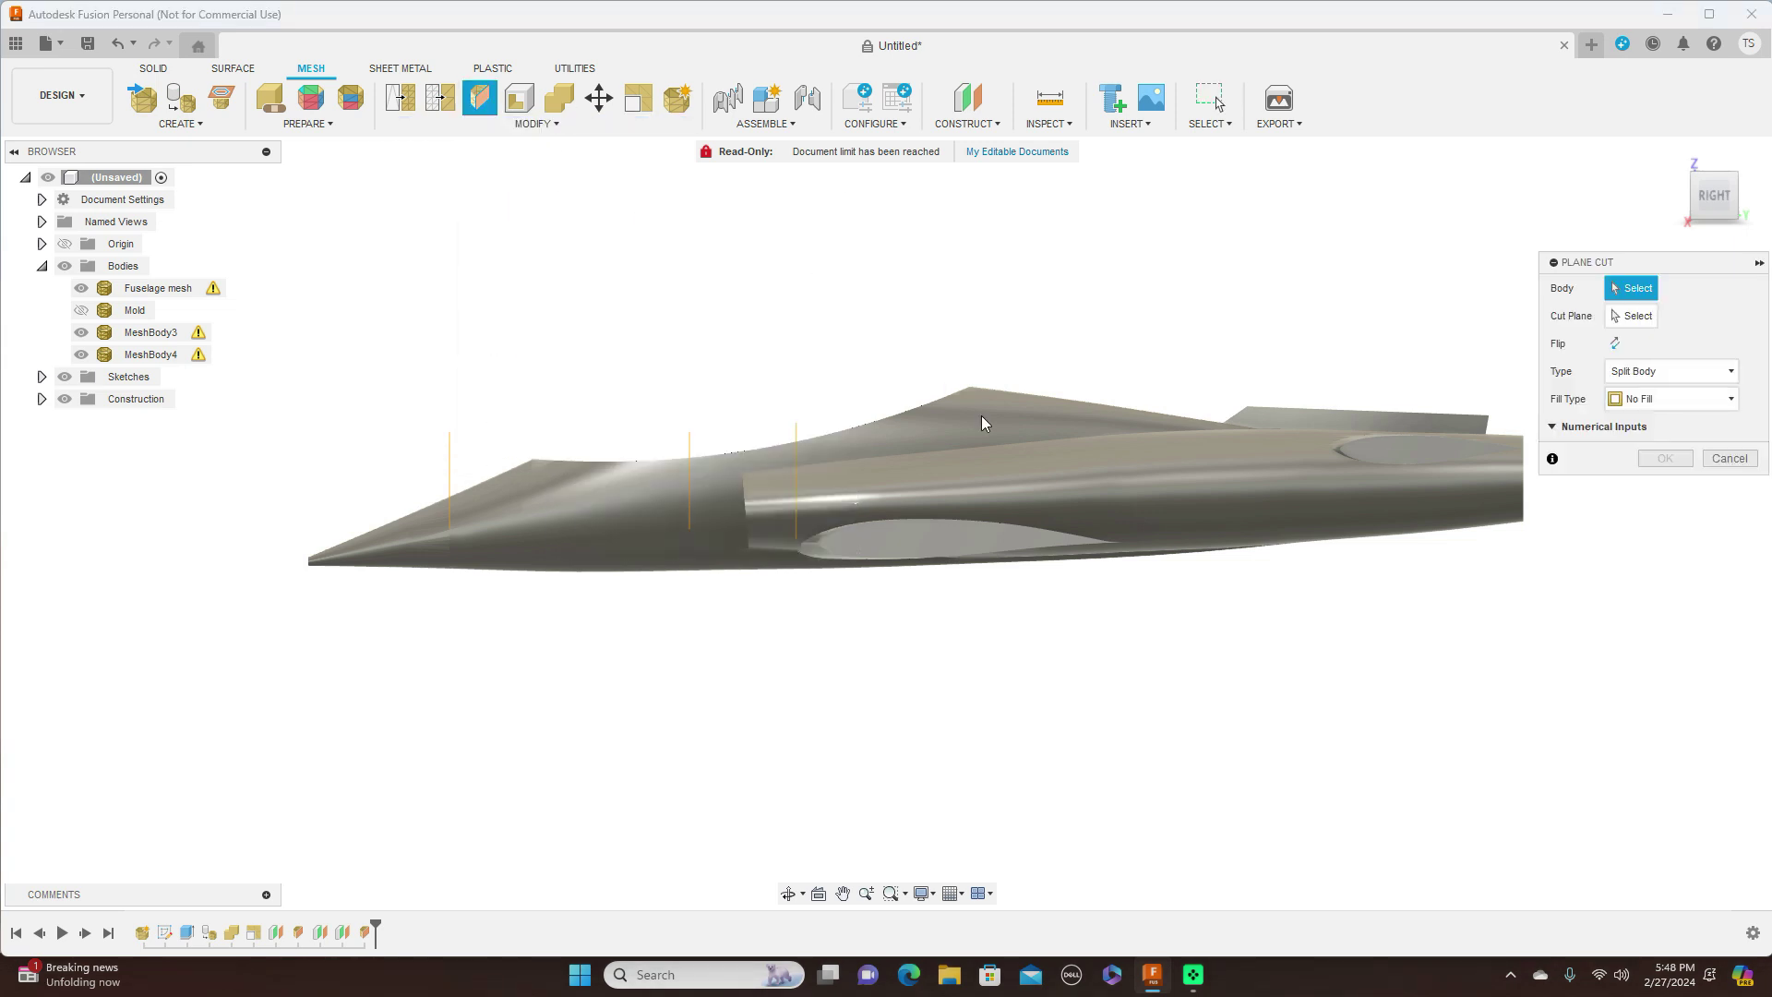
pyautogui.click(1031, 464)
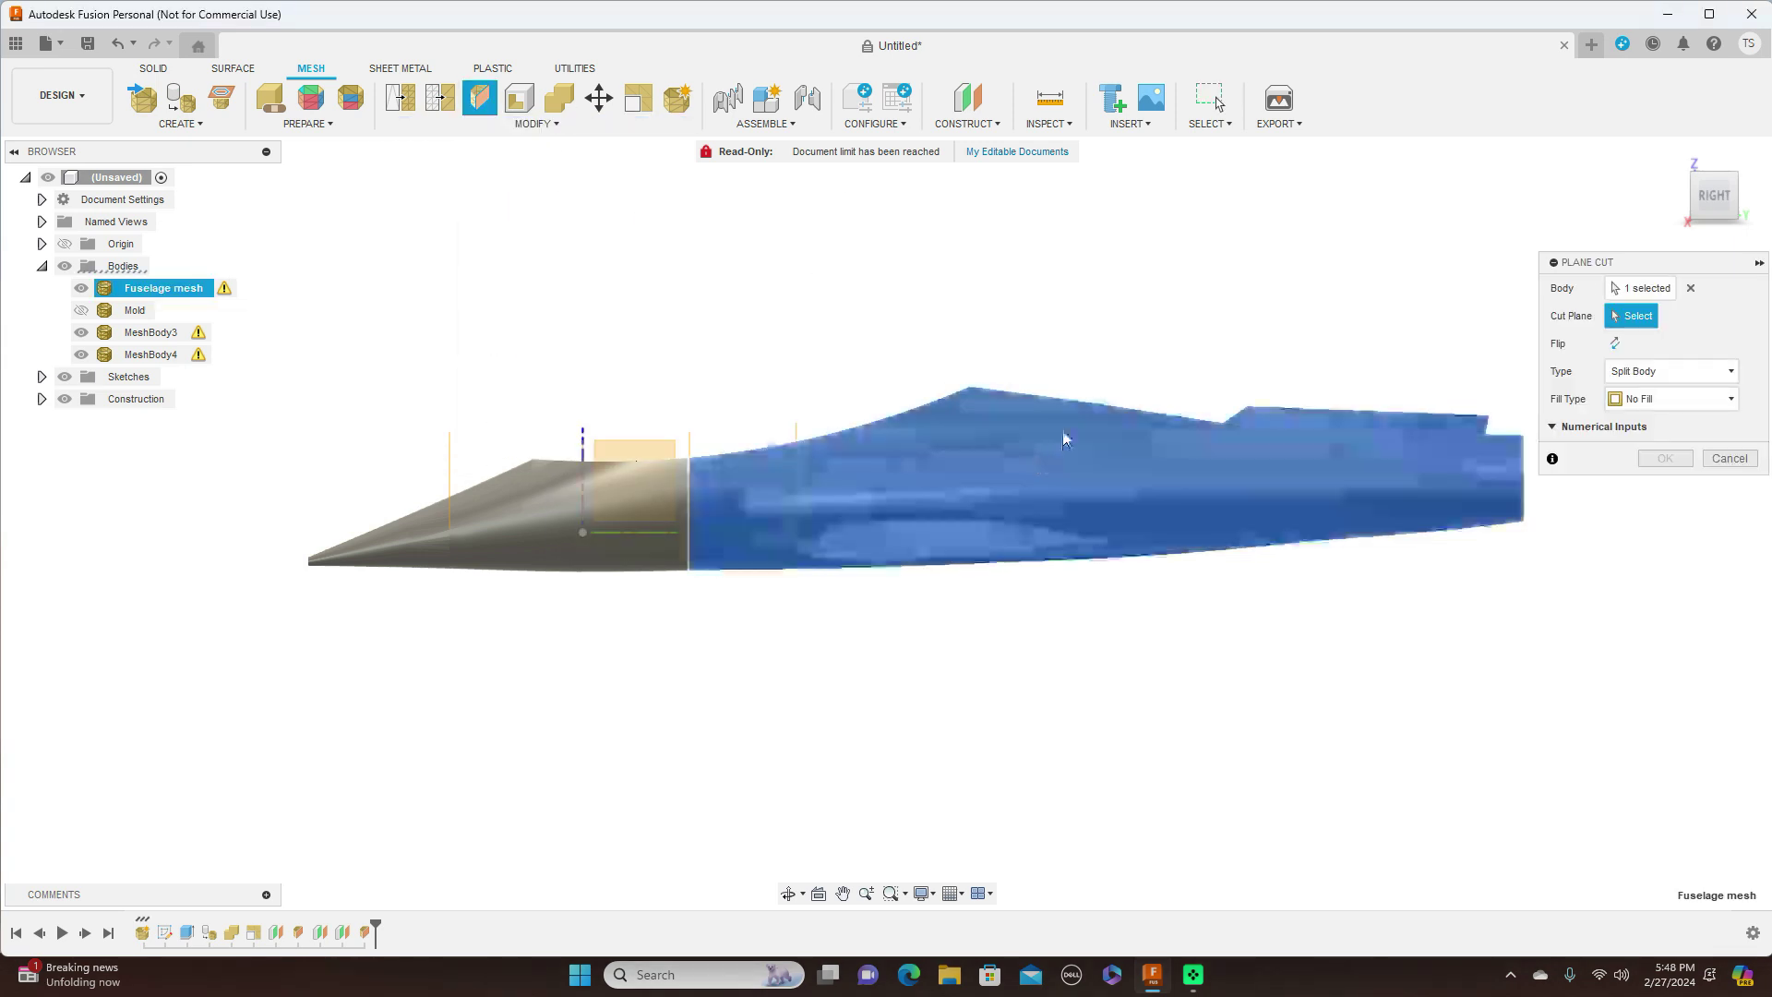
pyautogui.click(797, 428)
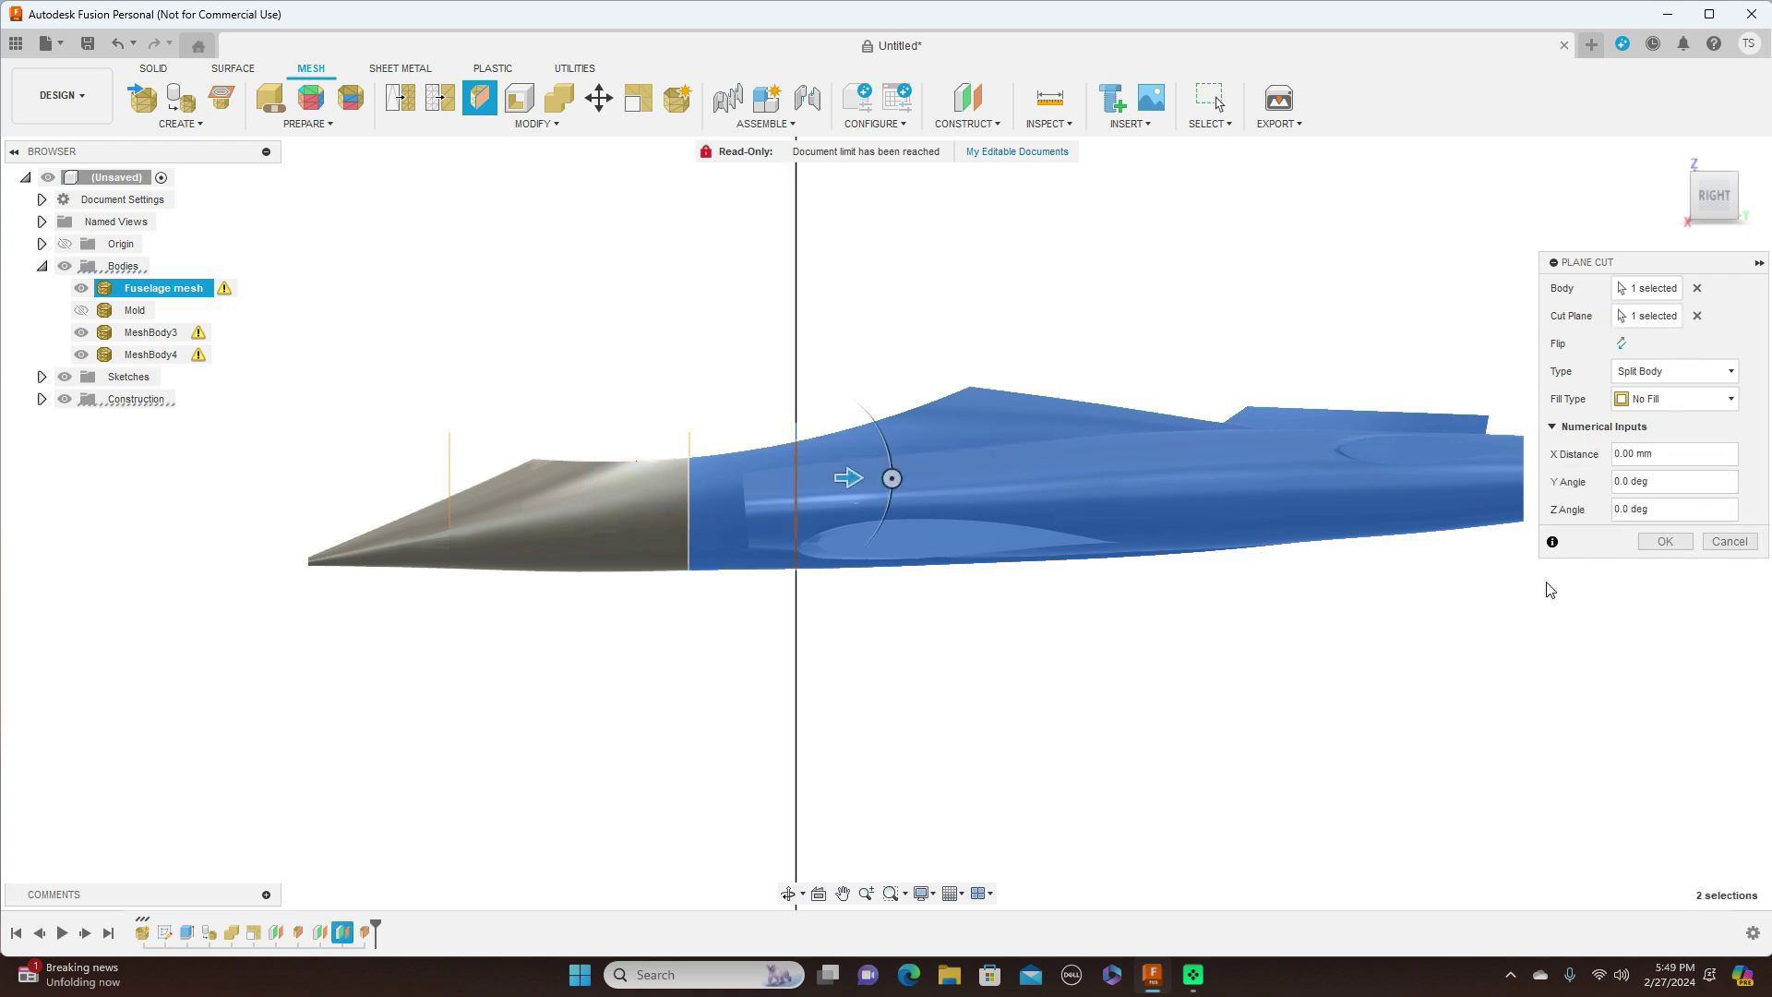
pyautogui.click(1664, 542)
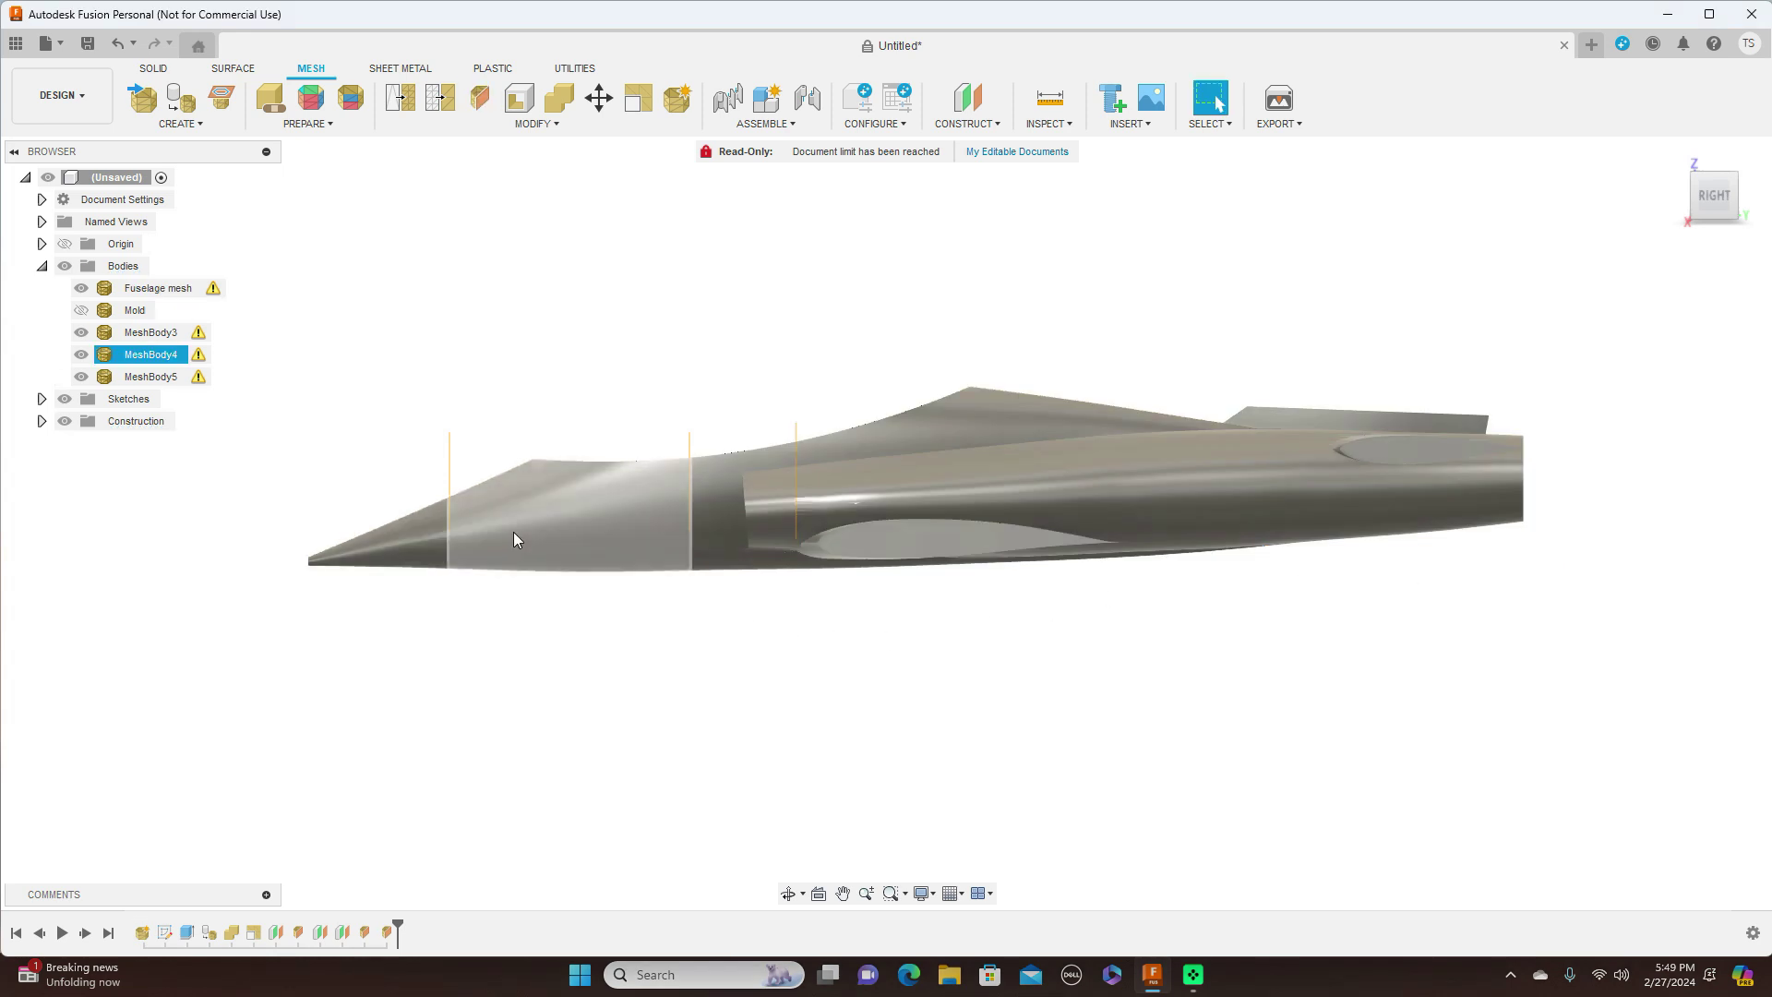
# Step: Hide the nose cone body MeshBody3 and view the open front end of the remaining fuselage from an angle
pyautogui.moveTo(1714, 195); pyautogui.dragTo(1718, 203)
pyautogui.click(1716, 202)
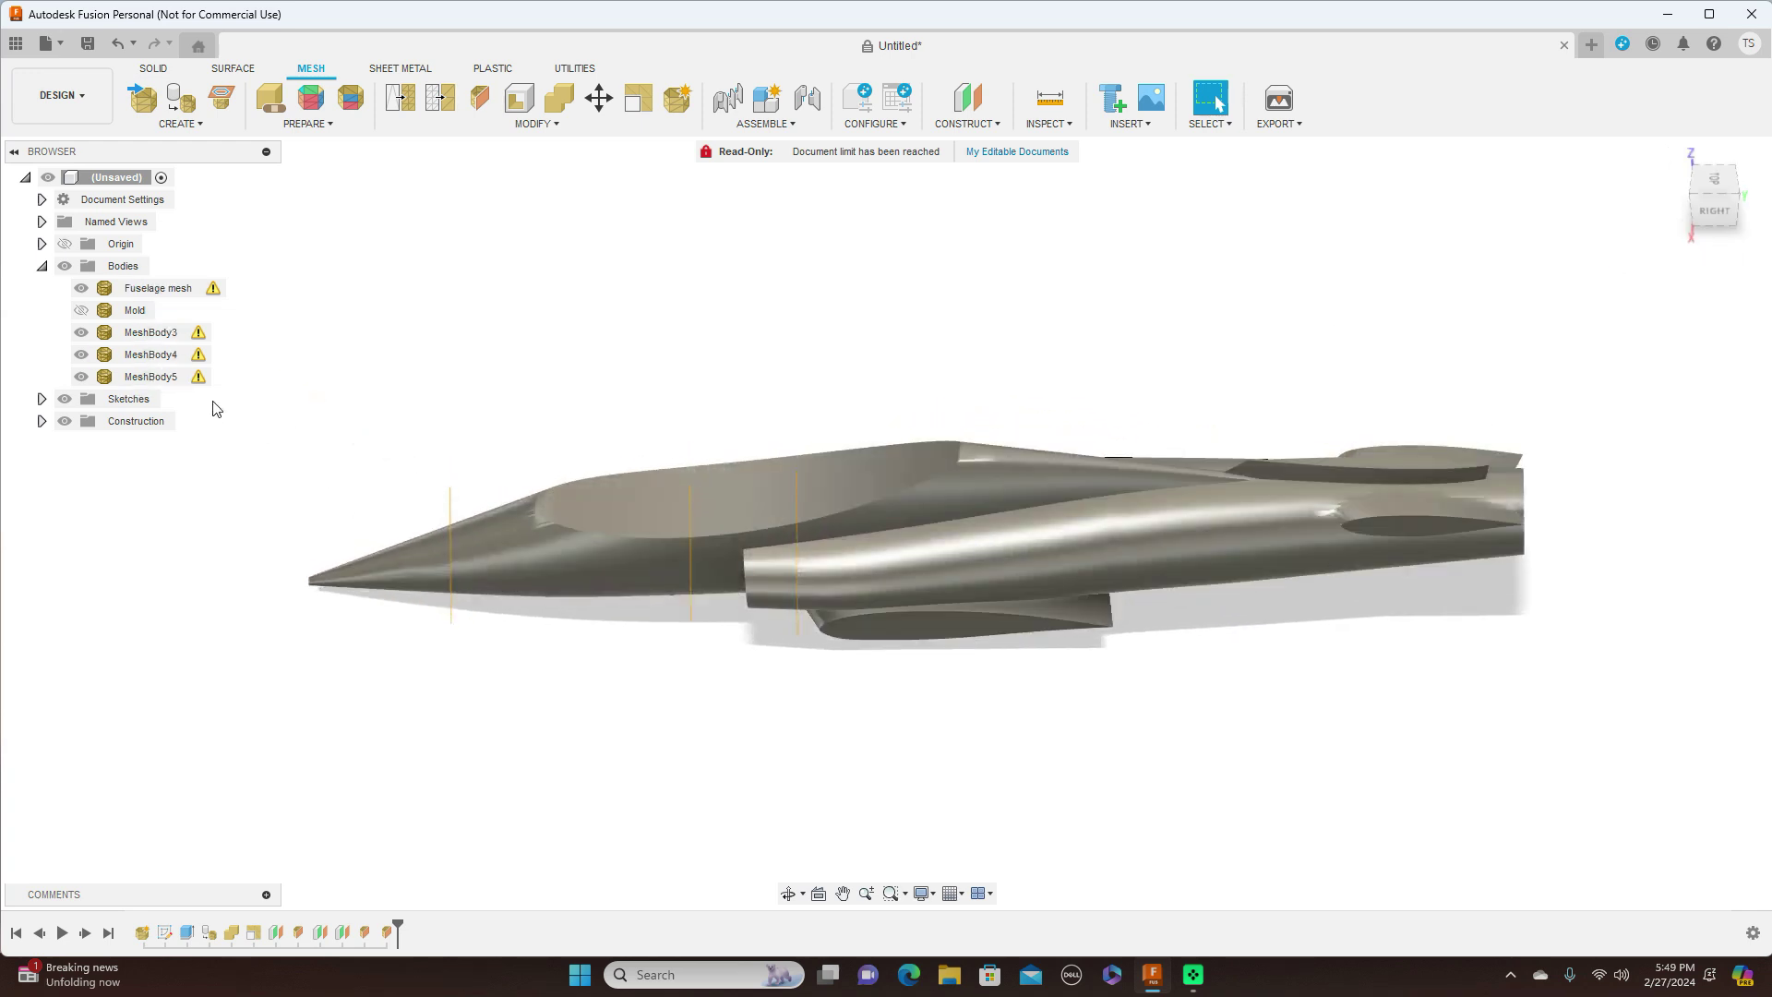
pyautogui.click(82, 333)
pyautogui.click(82, 333)
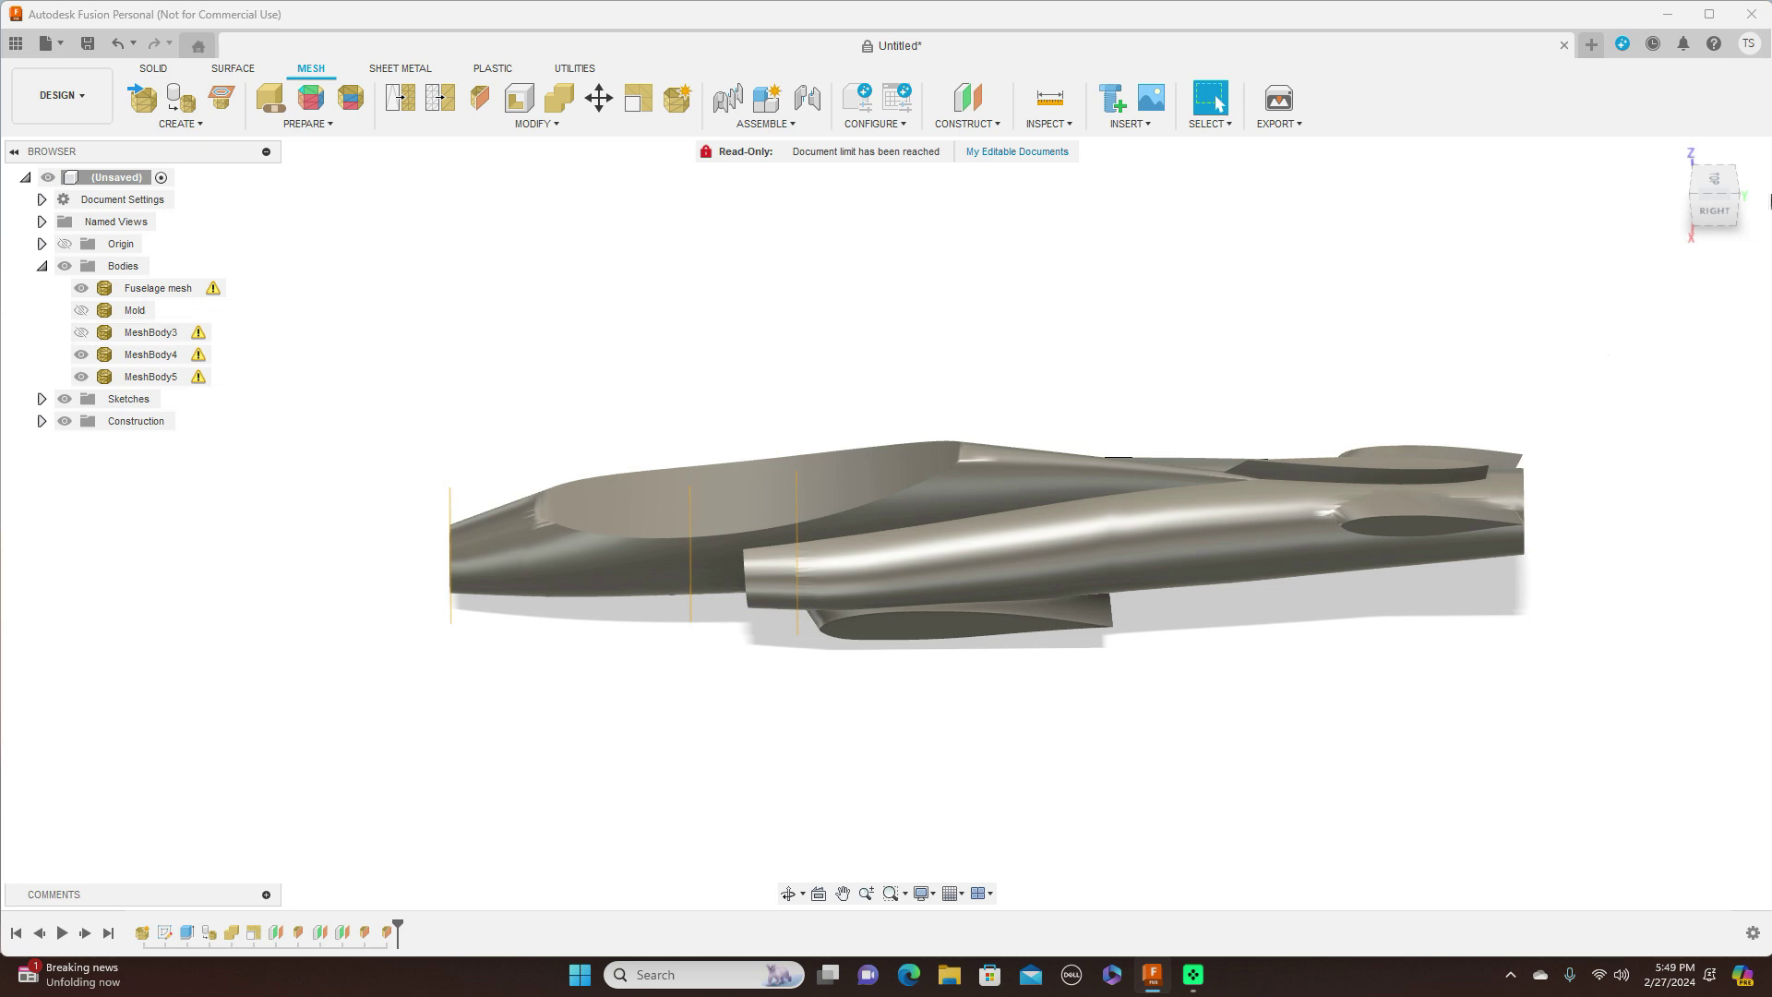
pyautogui.click(1703, 202)
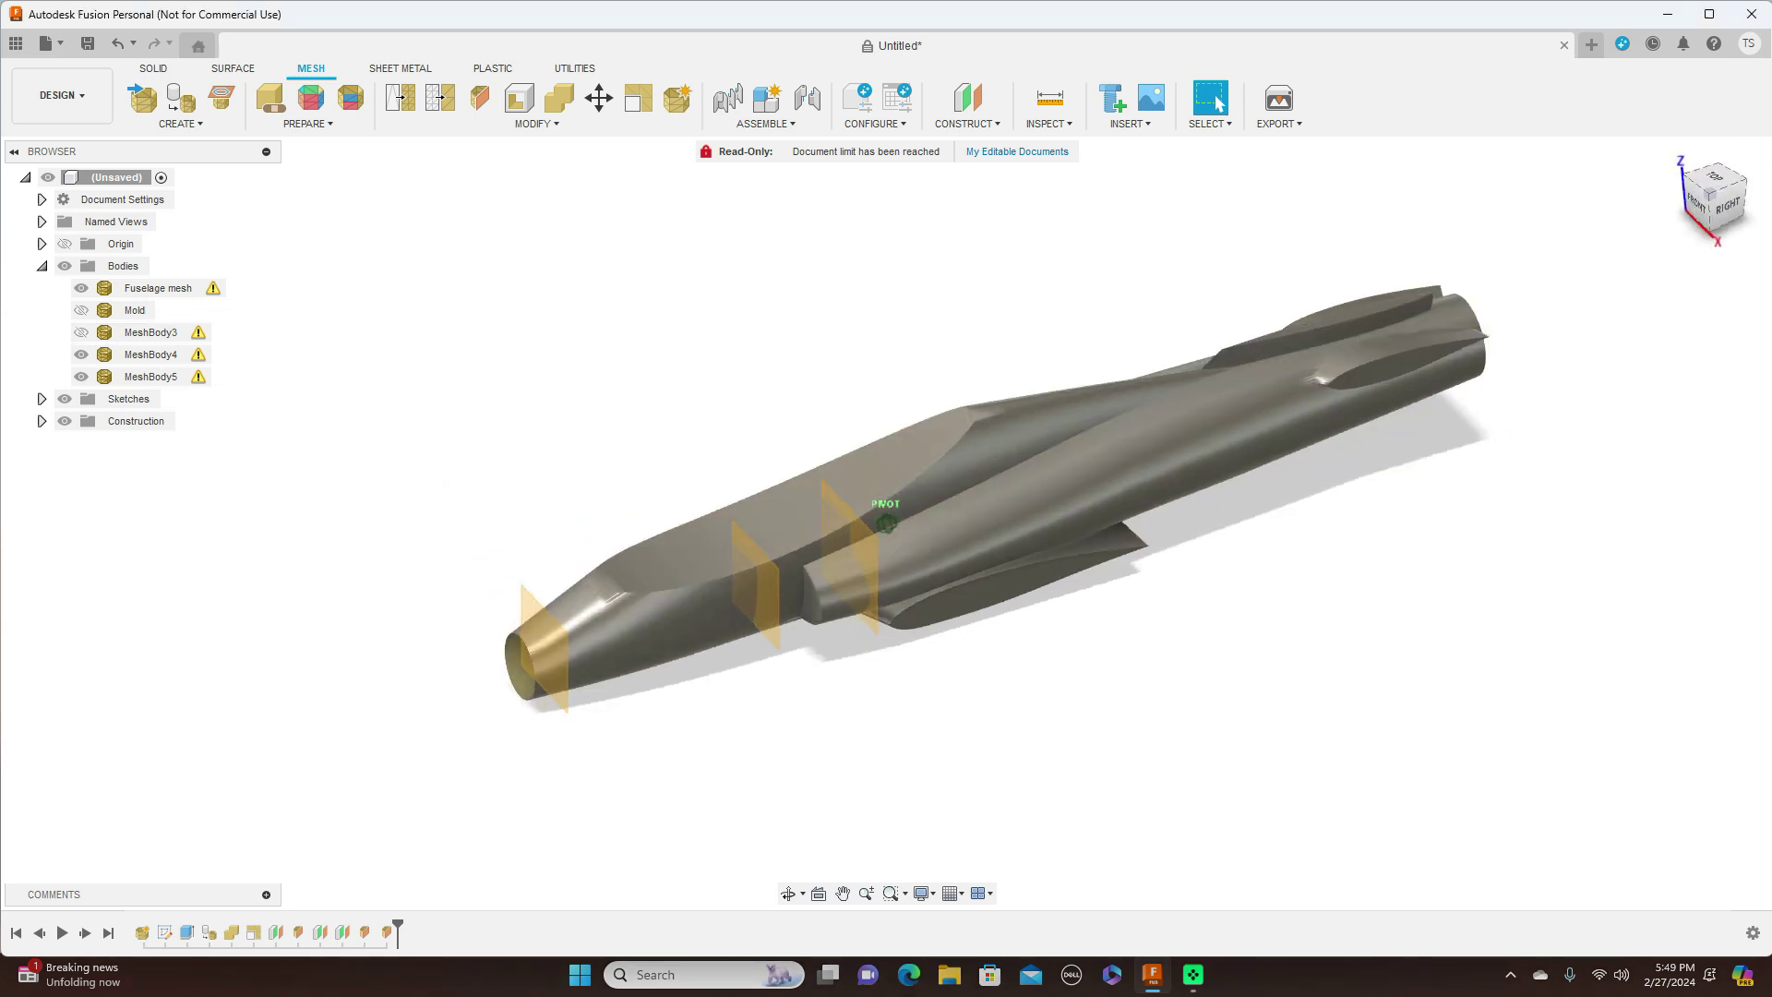
pyautogui.moveTo(1713, 197)
pyautogui.mouseDown()
pyautogui.moveTo(1702, 184)
pyautogui.moveTo(1722, 201)
pyautogui.mouseUp()
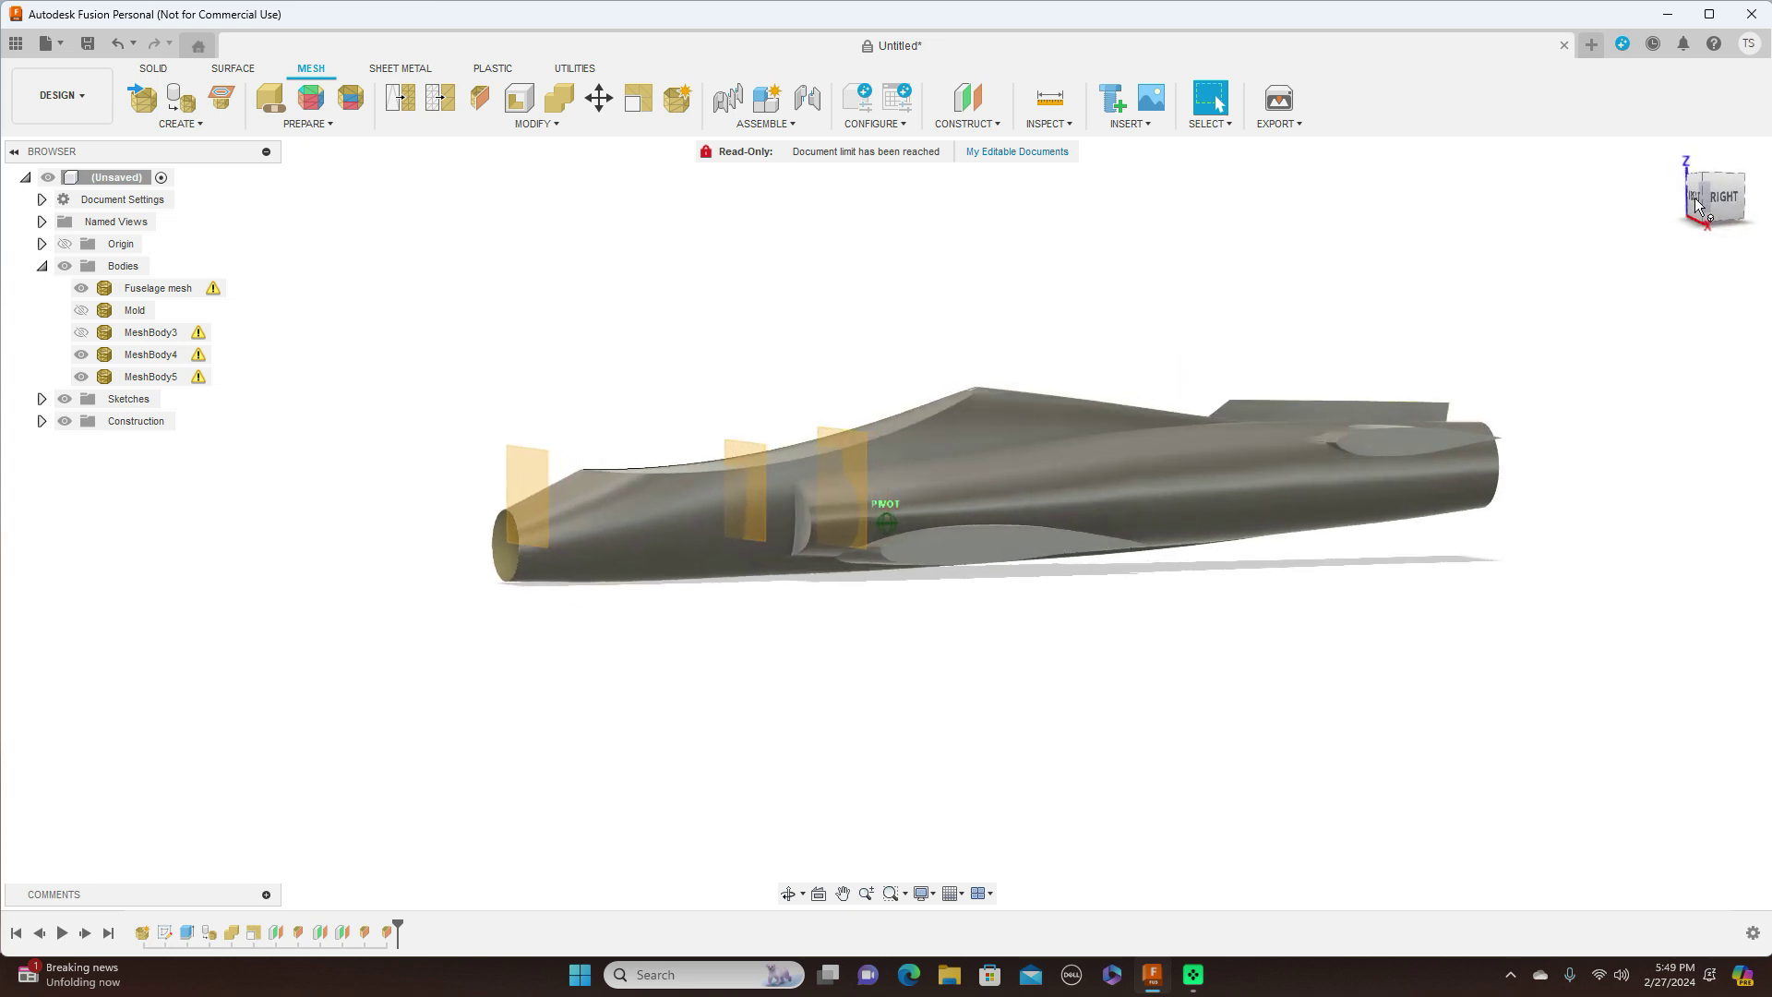